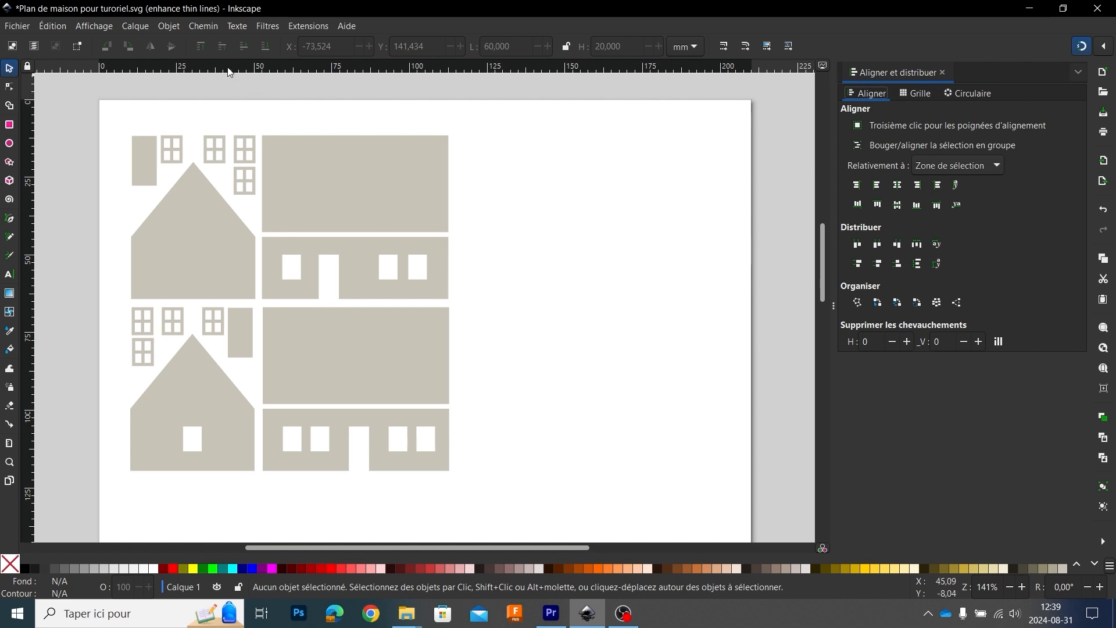
# Step: Open the Transform and Path Effects dialogs
pyautogui.click(170, 26)
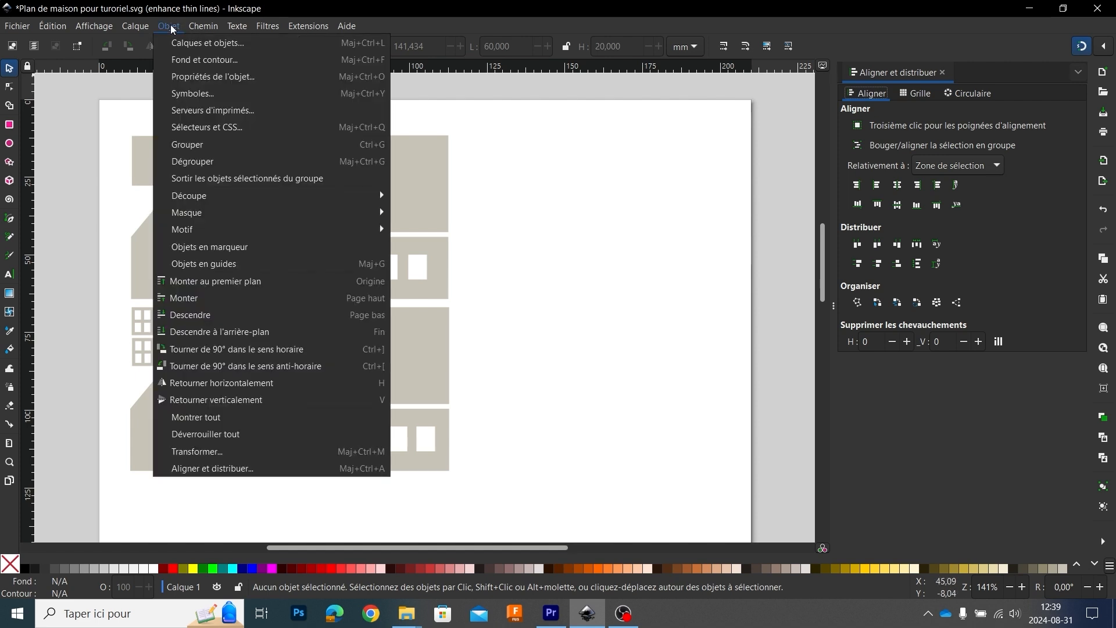
pyautogui.click(193, 452)
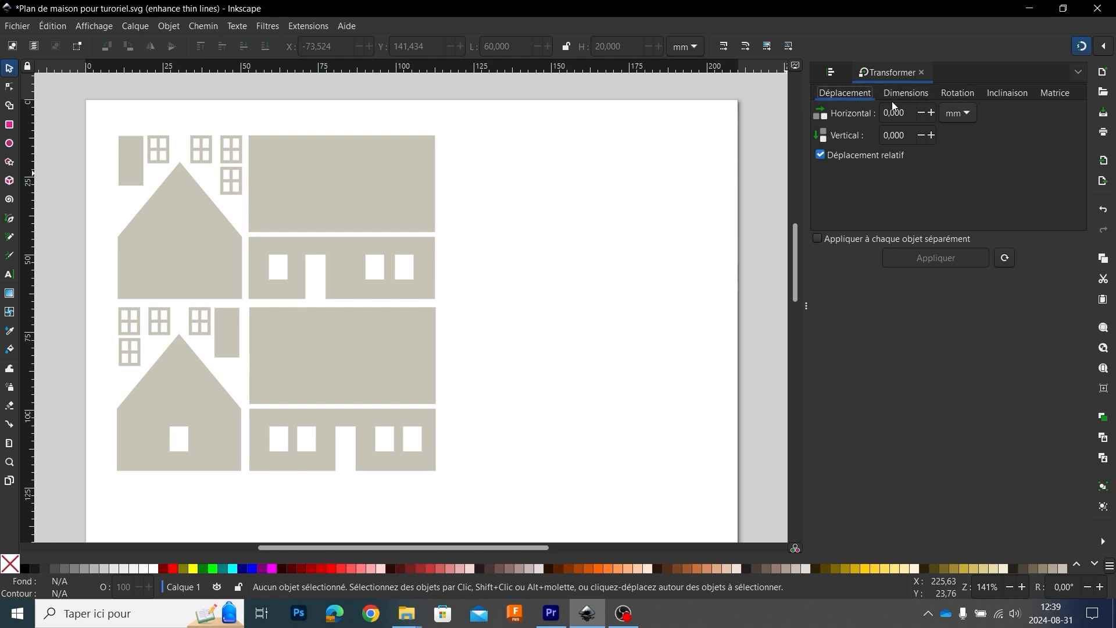
pyautogui.hotkey('ctrl', 'shift', '7')
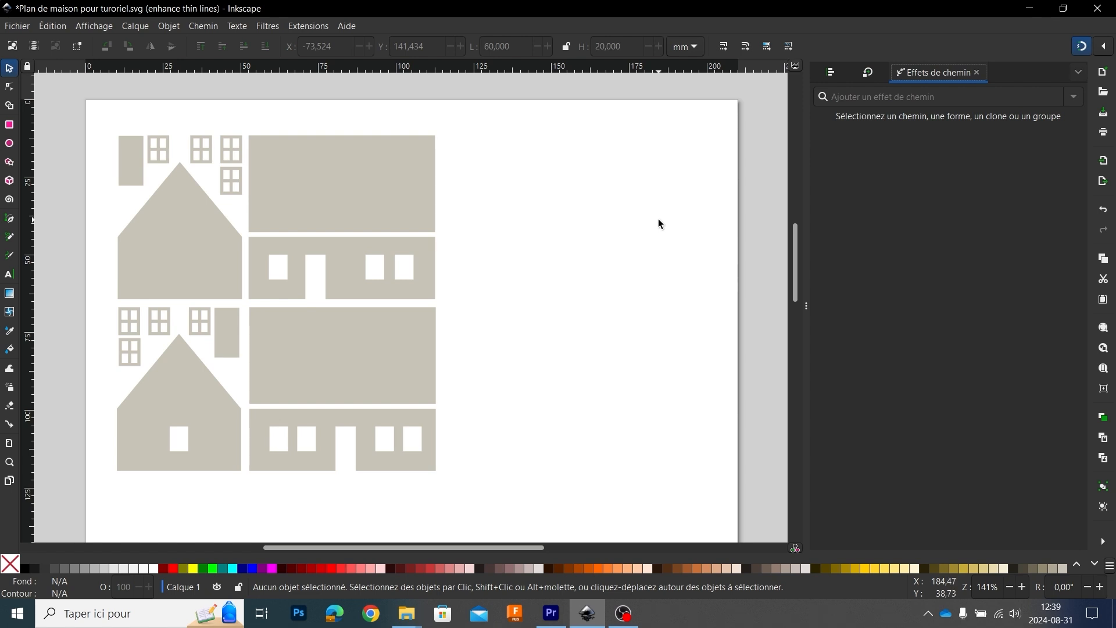
# Step: Draw a rectangle about 55 by 34 mm in the empty page area beside the house parts and give it a black outline
pyautogui.click(415, 169)
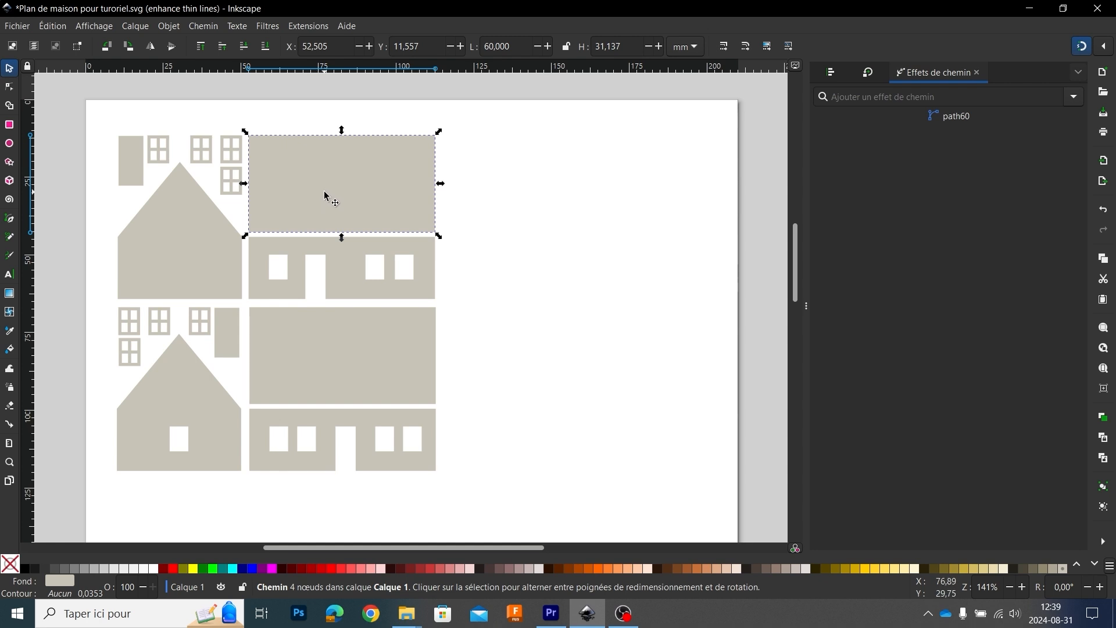
pyautogui.click(9, 126)
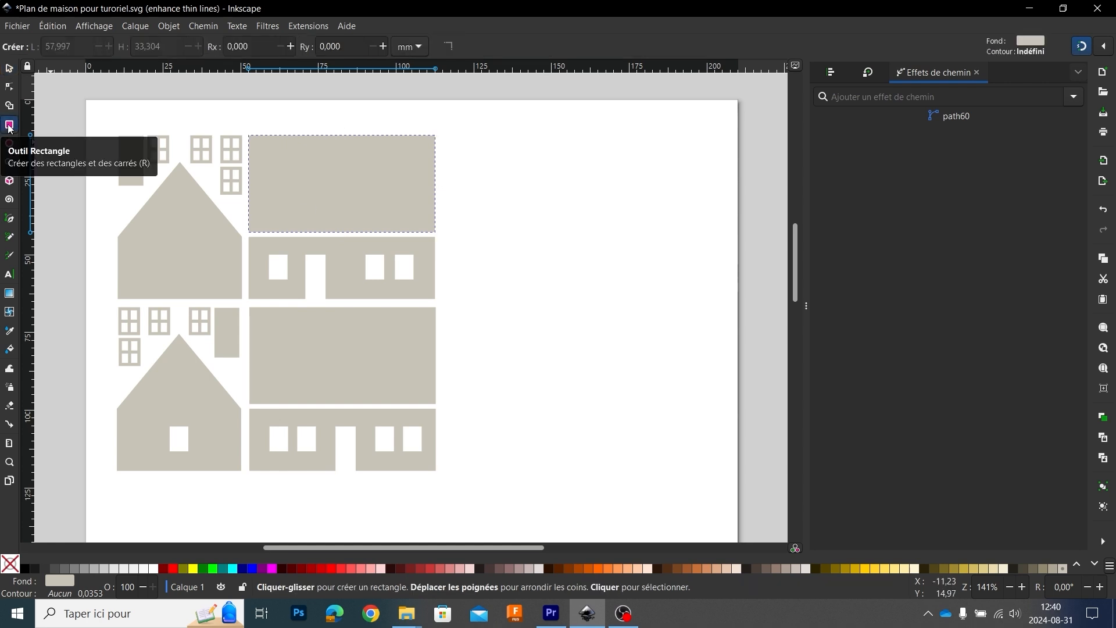
pyautogui.moveTo(515, 177); pyautogui.dragTo(688, 282)
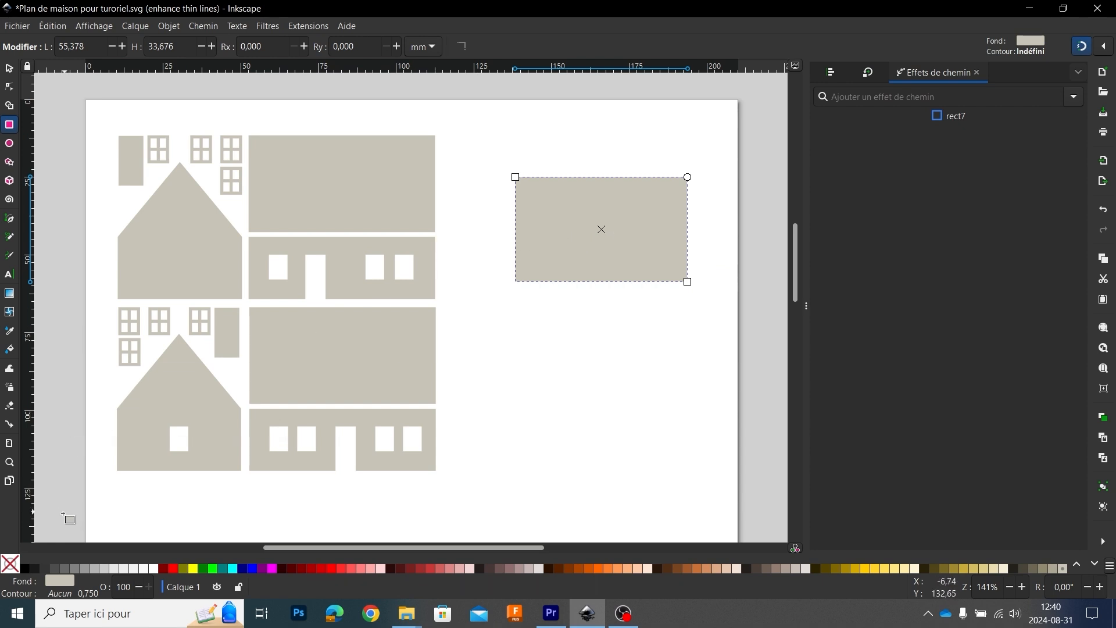
pyautogui.keyDown('shift'); pyautogui.click(24, 567); pyautogui.keyUp('shift')
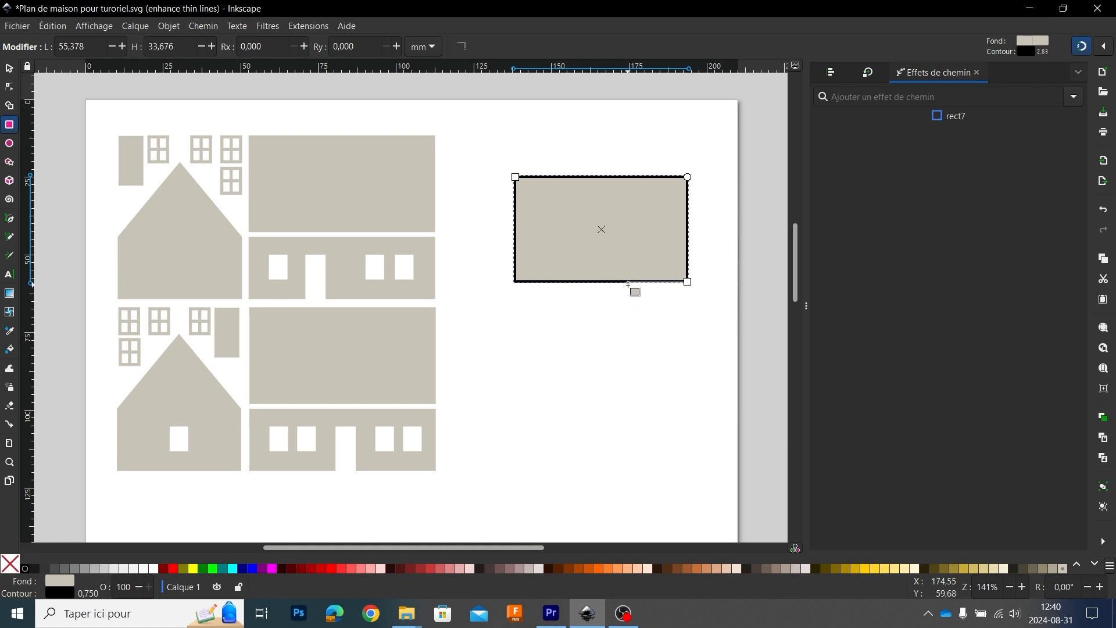
# Step: Set the outlined rectangle's overall width to 60 mm and its height to 20 mm
pyautogui.click(10, 71)
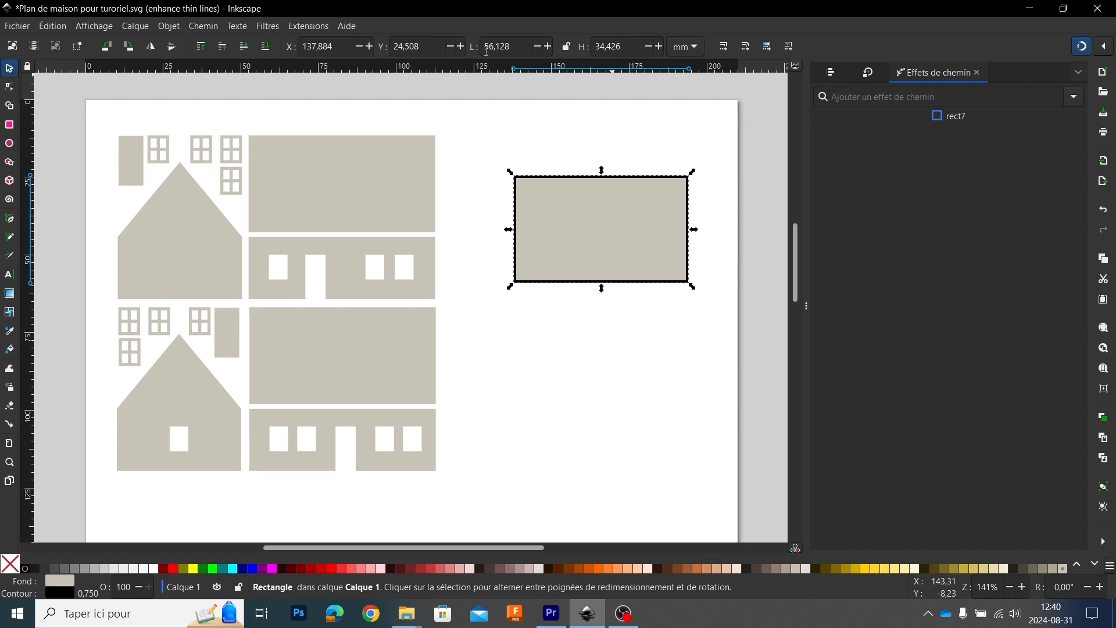
pyautogui.moveTo(513, 46); pyautogui.dragTo(486, 45)
pyautogui.write('60')
pyautogui.press('Tab')
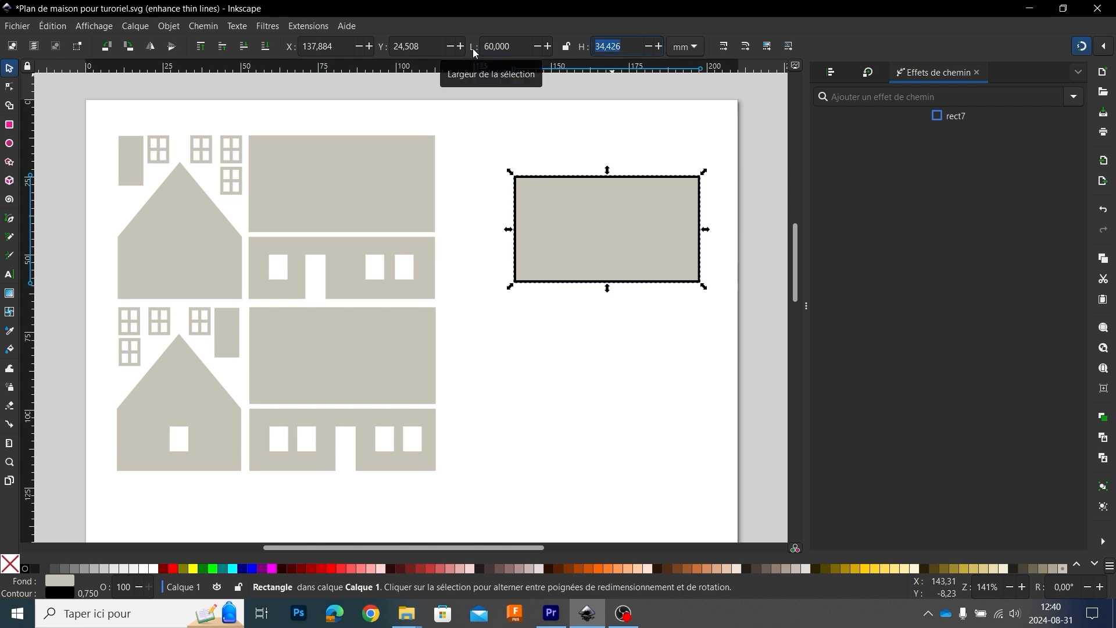
pyautogui.write('20')
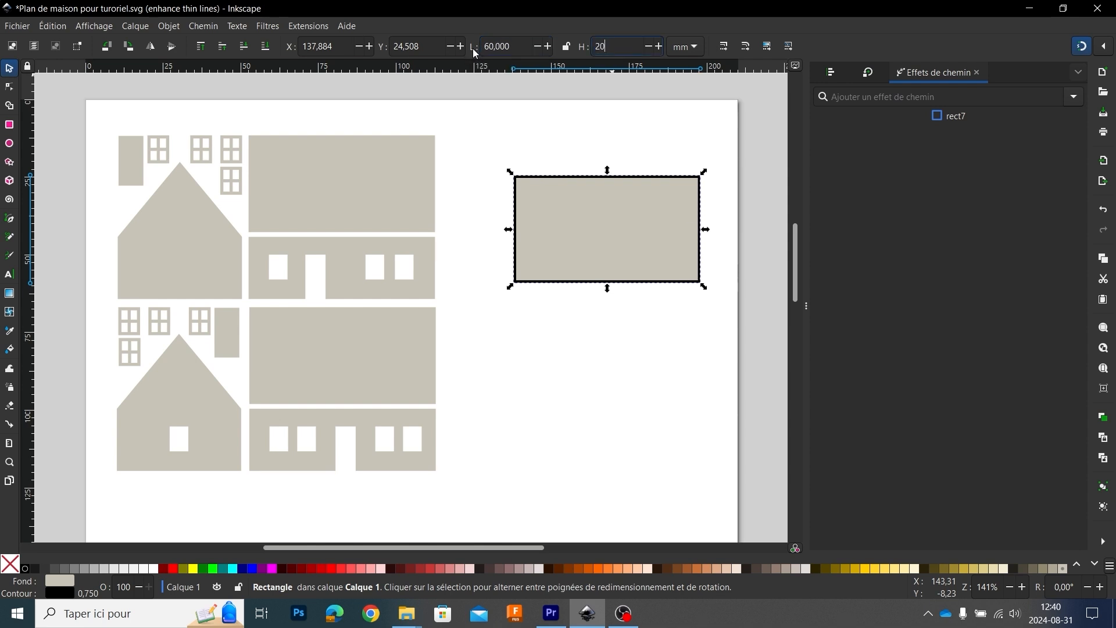
pyautogui.press('Return')
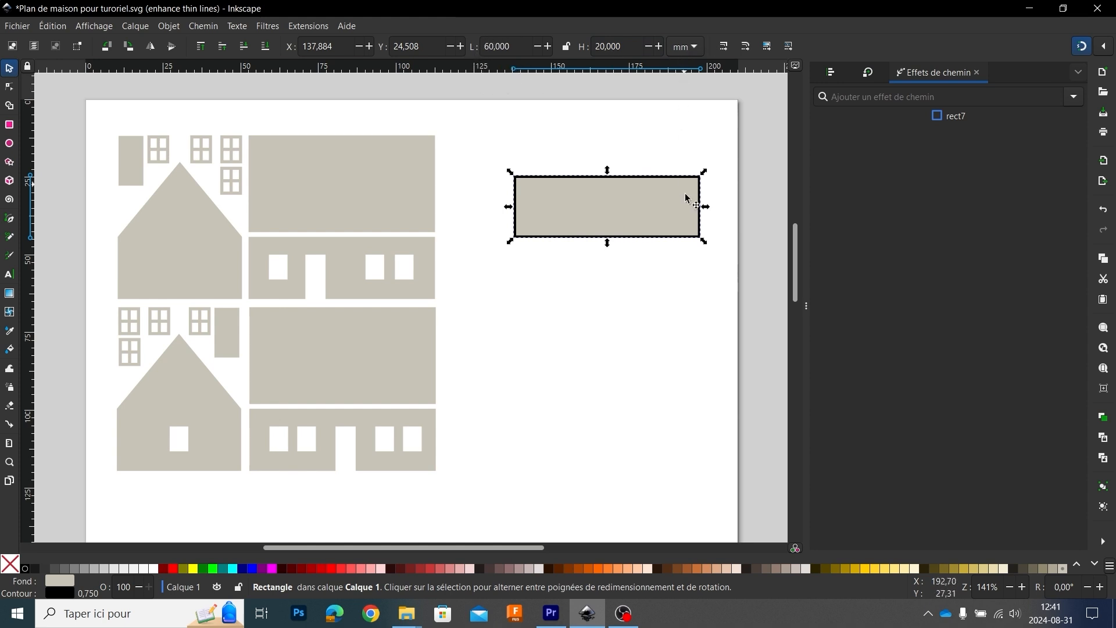
# Step: Shift the outlined rectangle slightly down and place a pasted copy of it below
pyautogui.scroll(4, 692, 223)
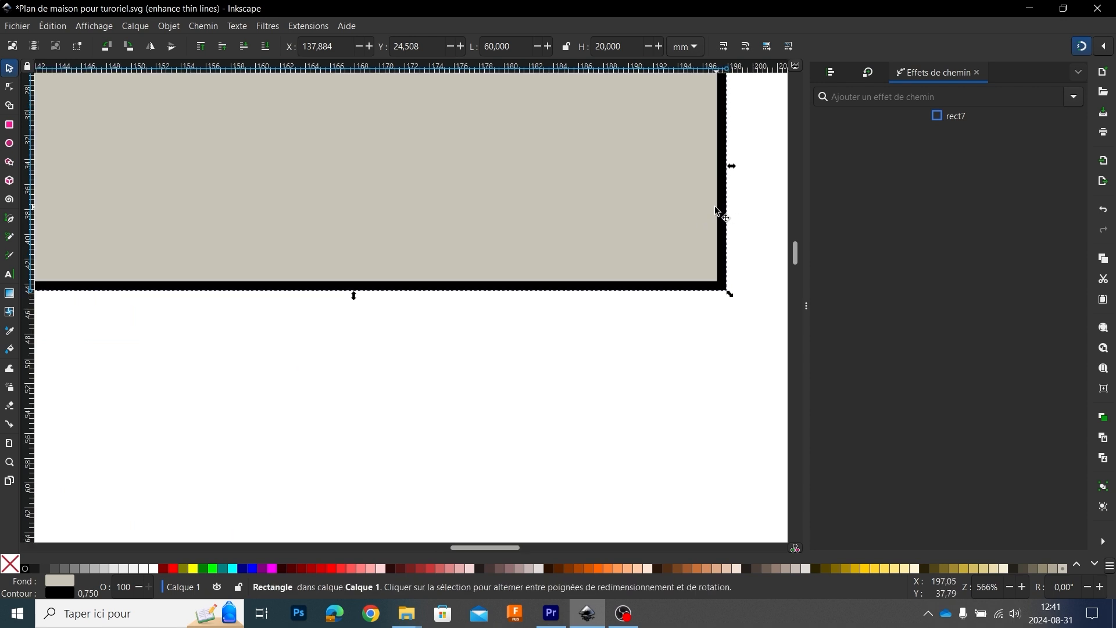
pyautogui.scroll(-3, 680, 207)
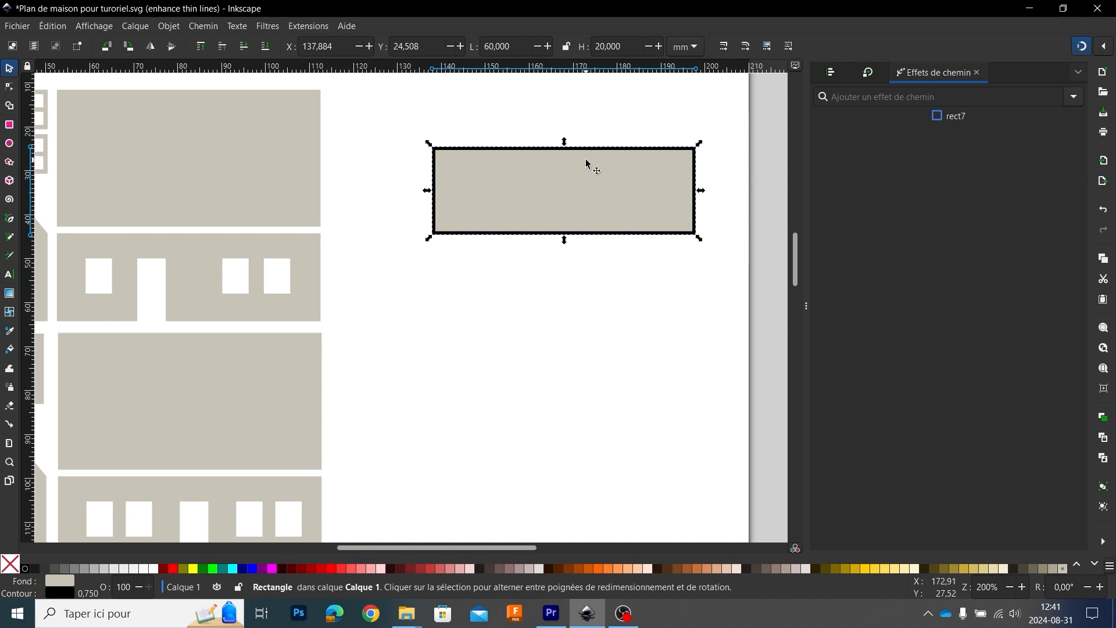
pyautogui.moveTo(583, 184); pyautogui.dragTo(574, 203)
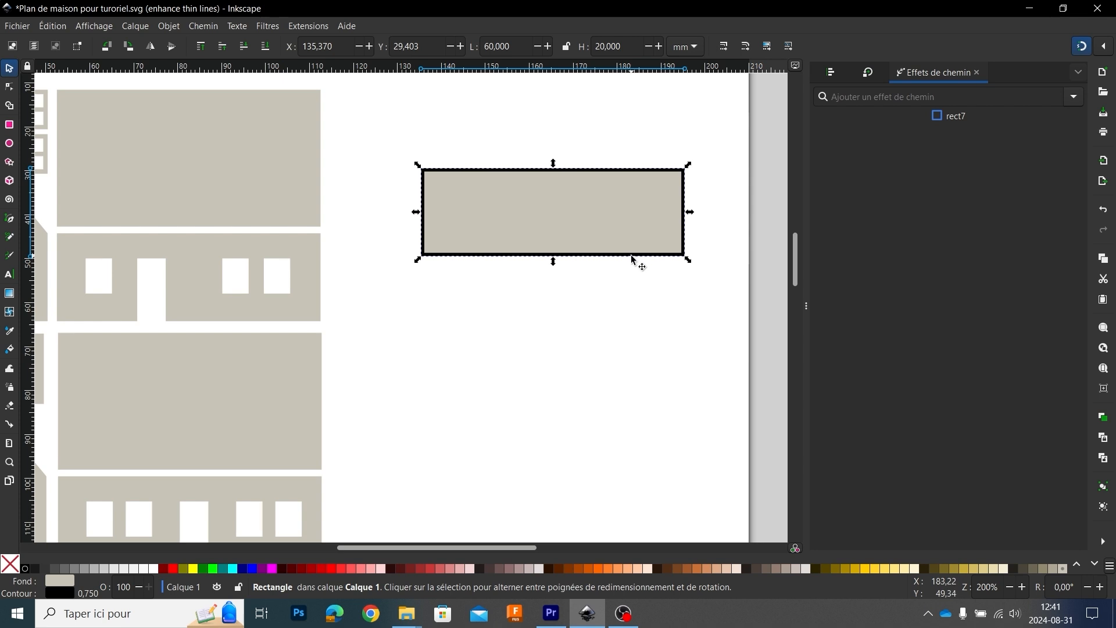
pyautogui.press('ctrl')
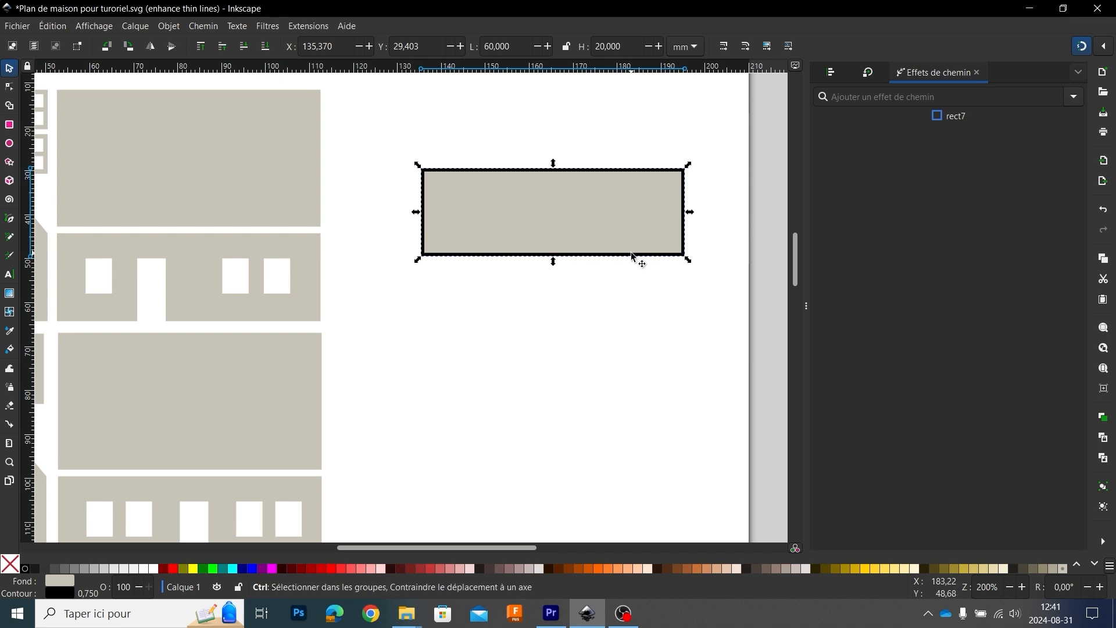
pyautogui.hotkey('ctrl', 'c')
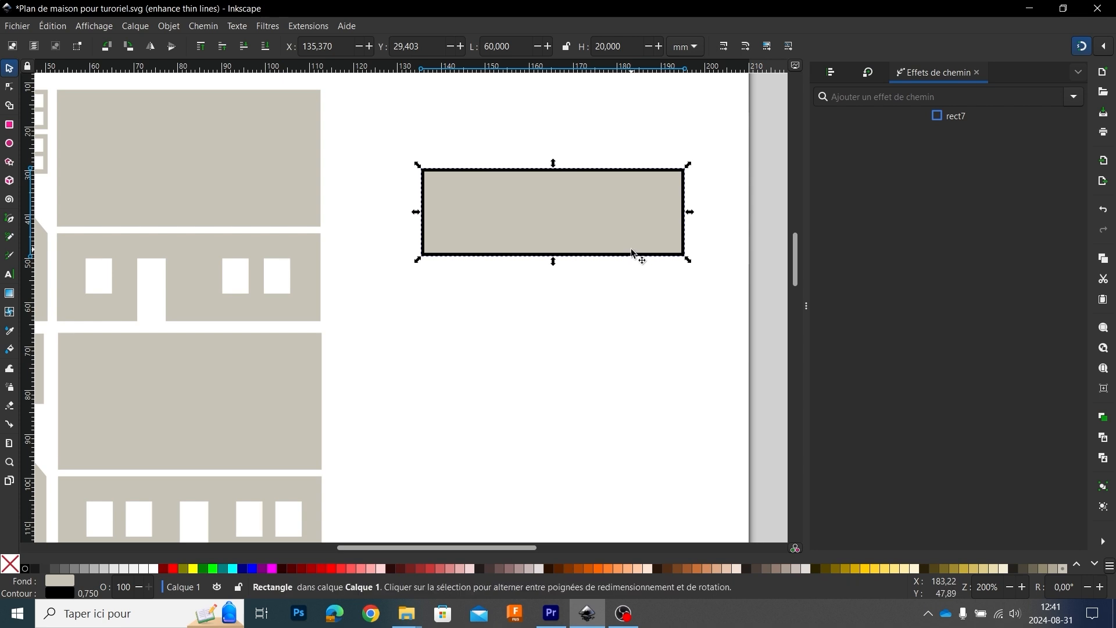
pyautogui.hotkey('ctrl', 'v')
pyautogui.moveTo(646, 241); pyautogui.dragTo(582, 332)
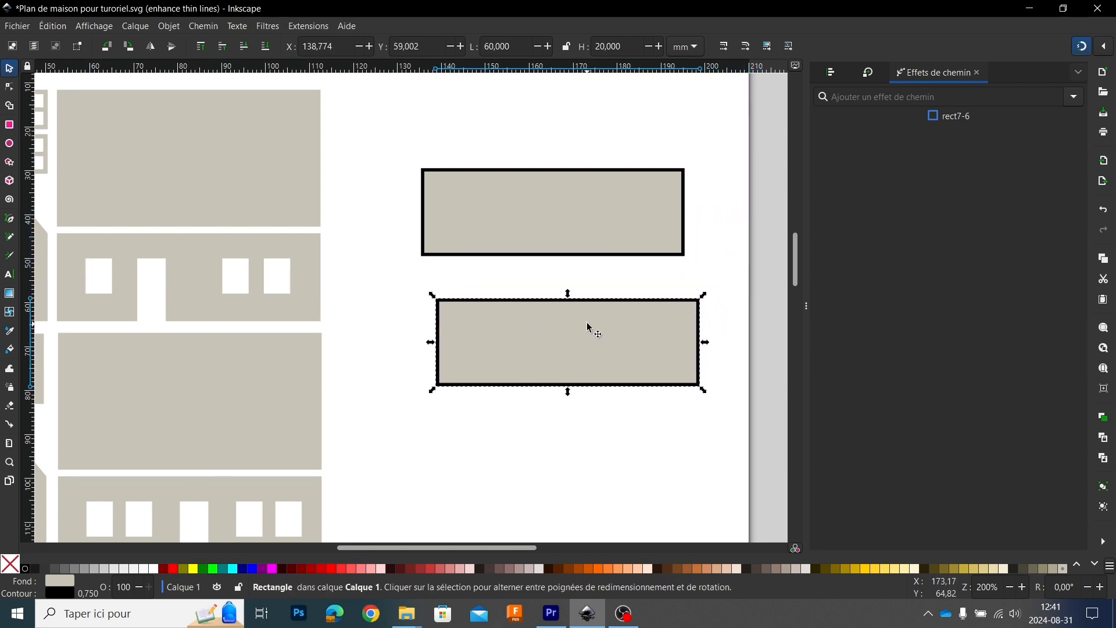
# Step: Snap the copy edge to edge under the first rectangle and examine the adjoining black outlines at their shared corner
pyautogui.click(1082, 48)
pyautogui.moveTo(658, 350); pyautogui.dragTo(665, 291)
pyautogui.click(1082, 47)
pyautogui.scroll(3, 668, 258)
pyautogui.scroll(2, 689, 257)
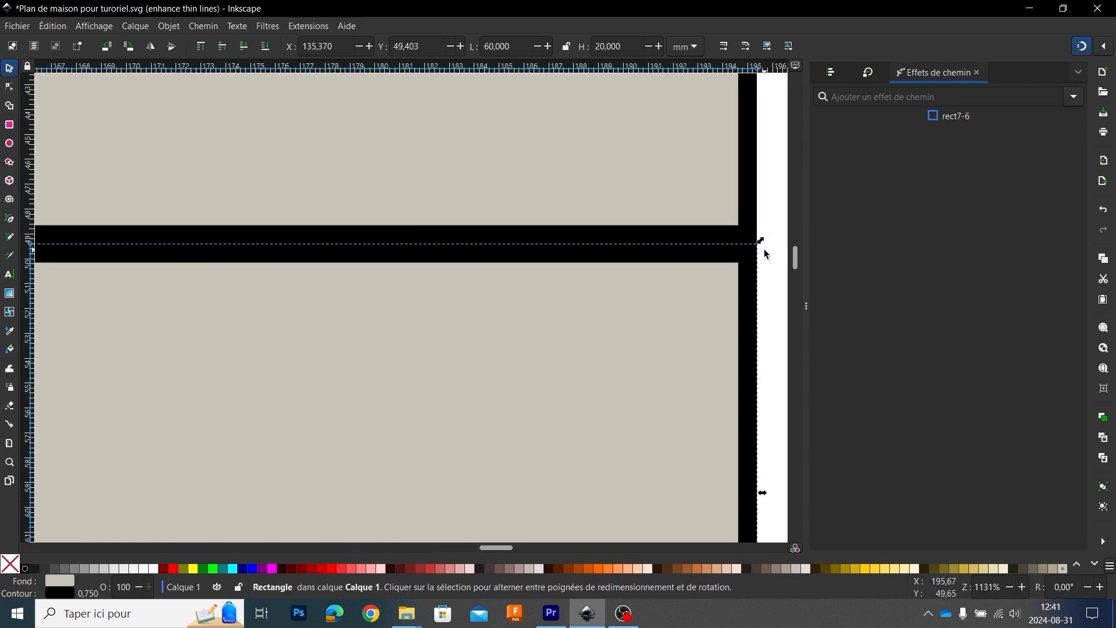
pyautogui.moveTo(736, 287); pyautogui.dragTo(757, 252)
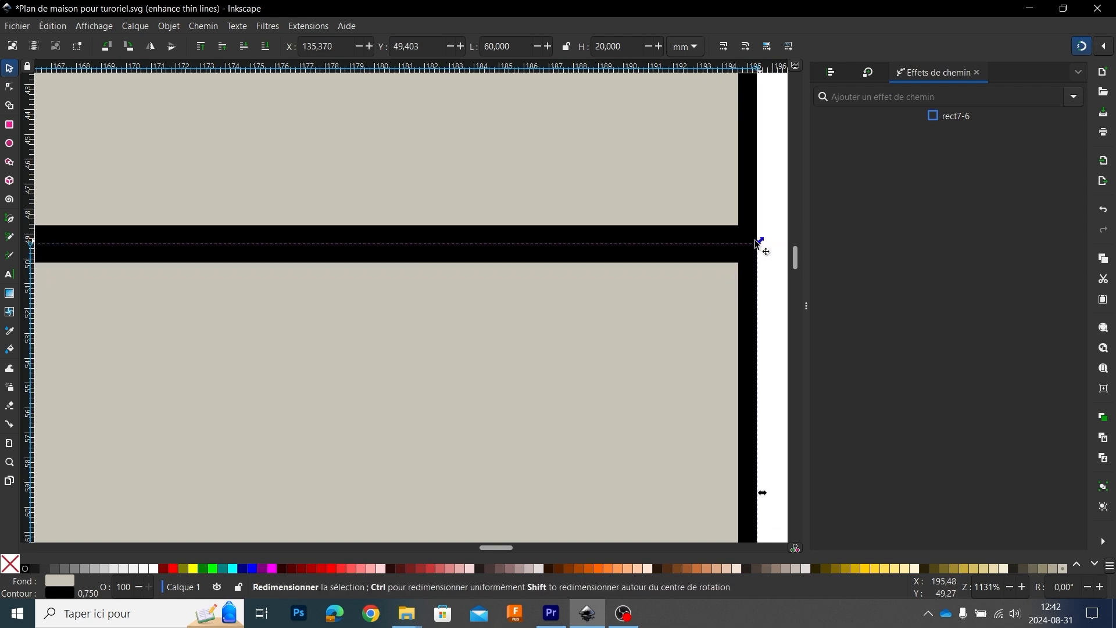
pyautogui.scroll(-1, 668, 287)
pyautogui.scroll(-2, 668, 287)
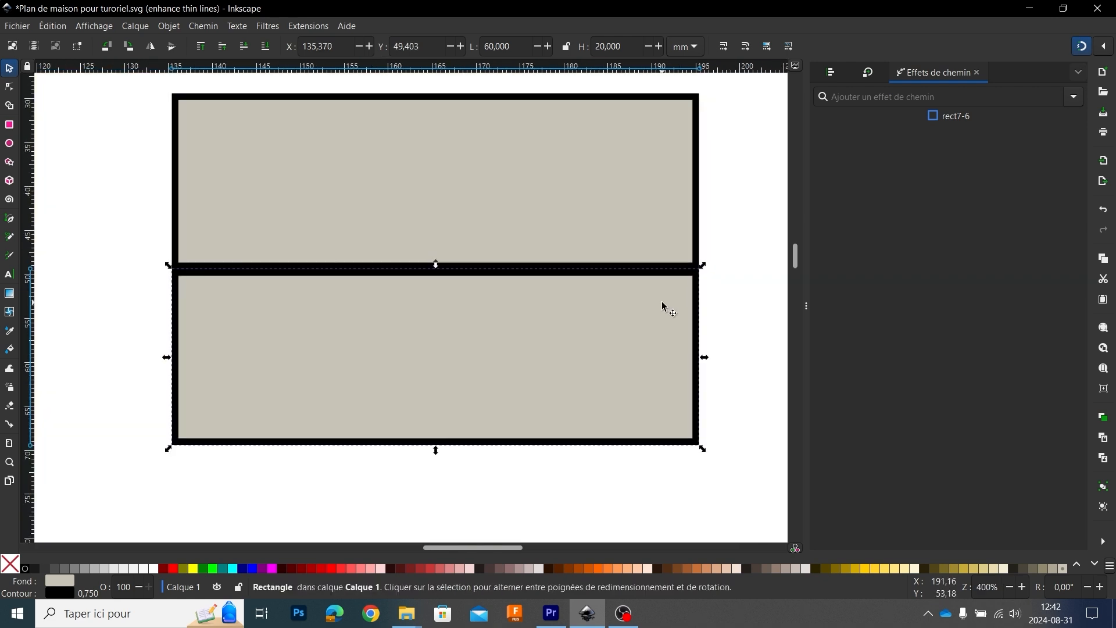
# Step: Move the copy up until its top outline overlaps the first rectangle's bottom outline
pyautogui.scroll(3, 680, 264)
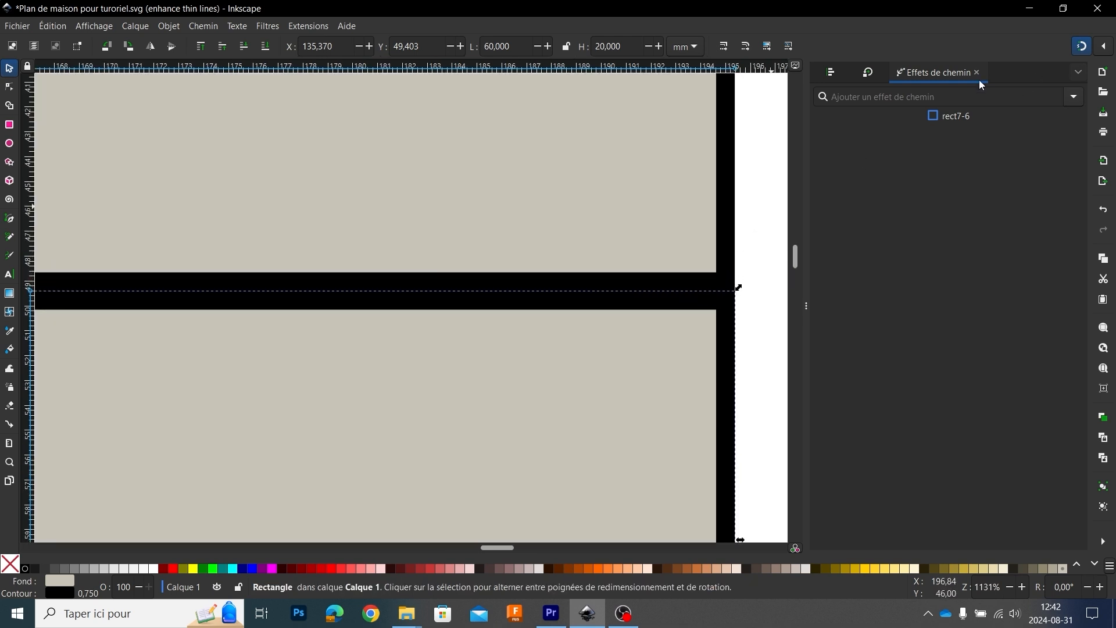
pyautogui.moveTo(658, 351)
pyautogui.mouseDown()
pyautogui.moveTo(657, 375)
pyautogui.moveTo(658, 344)
pyautogui.mouseUp()
pyautogui.scroll(-5, 671, 292)
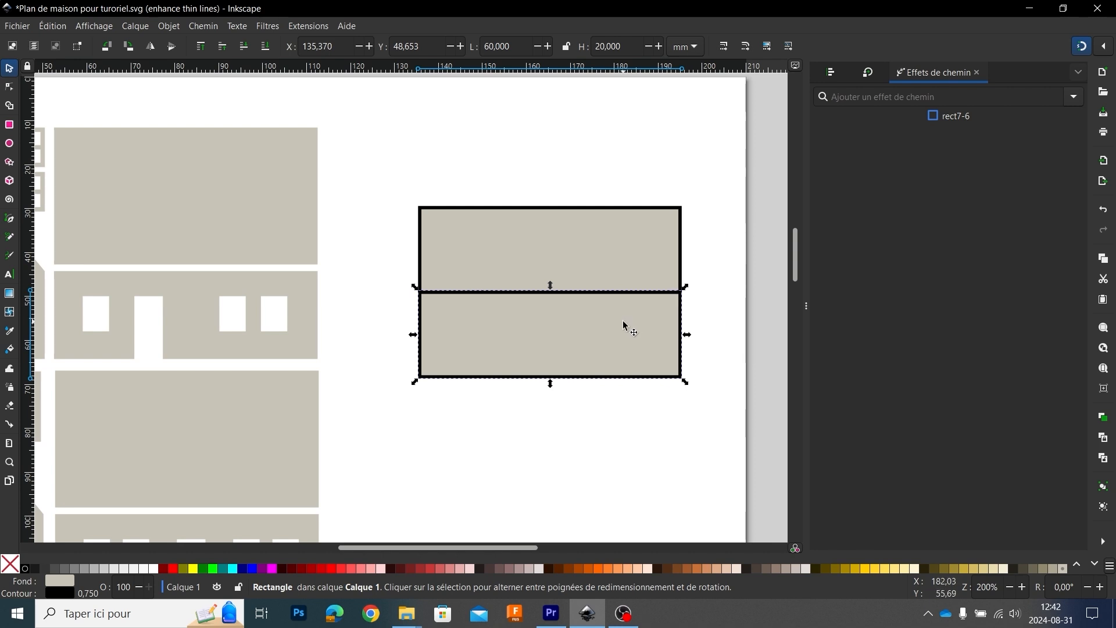
# Step: Delete the lower copy and remove the black outline from the remaining rectangle
pyautogui.press('Delete')
pyautogui.click(602, 259)
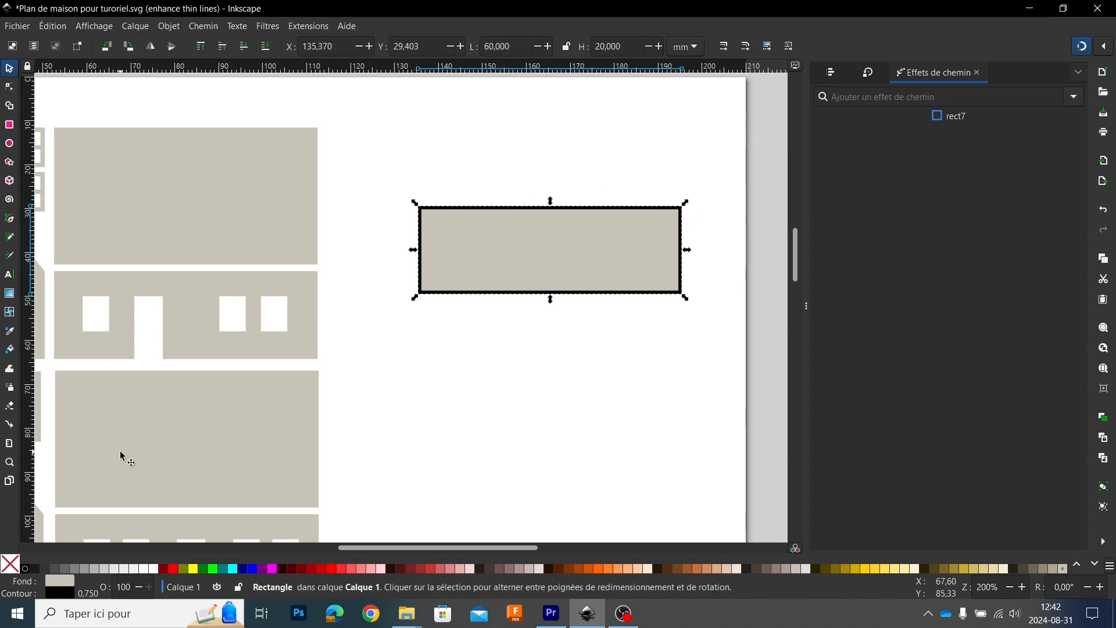
pyautogui.keyDown('shift'); pyautogui.click(11, 569); pyautogui.keyUp('shift')
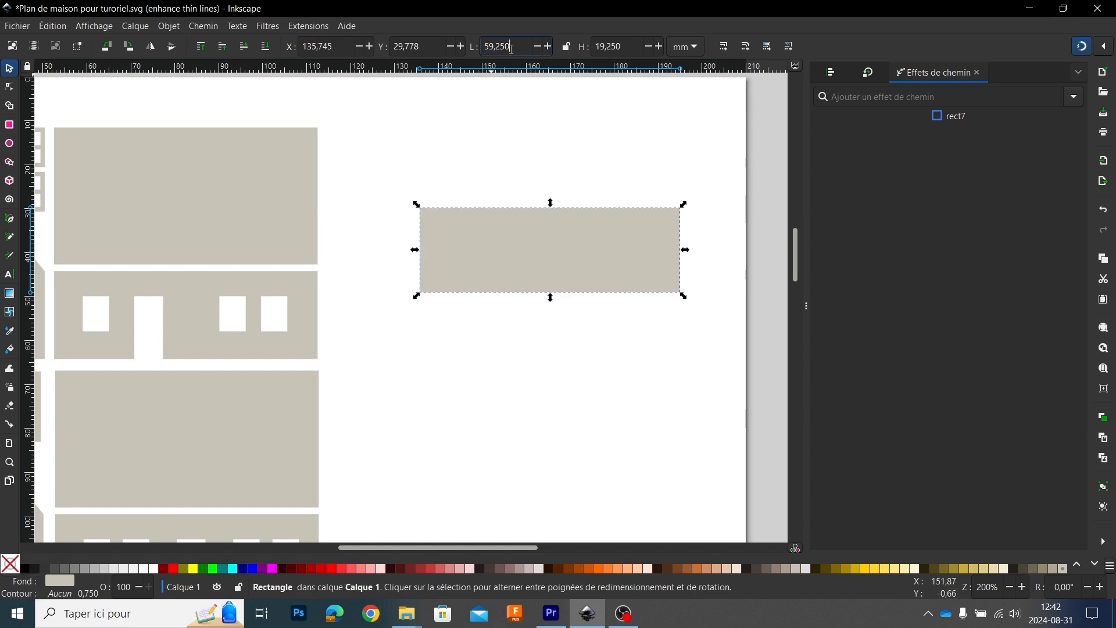
# Step: Resize the rectangle without outline to 60 mm wide and 20 mm high
pyautogui.moveTo(512, 48); pyautogui.dragTo(448, 51)
pyautogui.write('60')
pyautogui.press('Tab')
pyautogui.write('20')
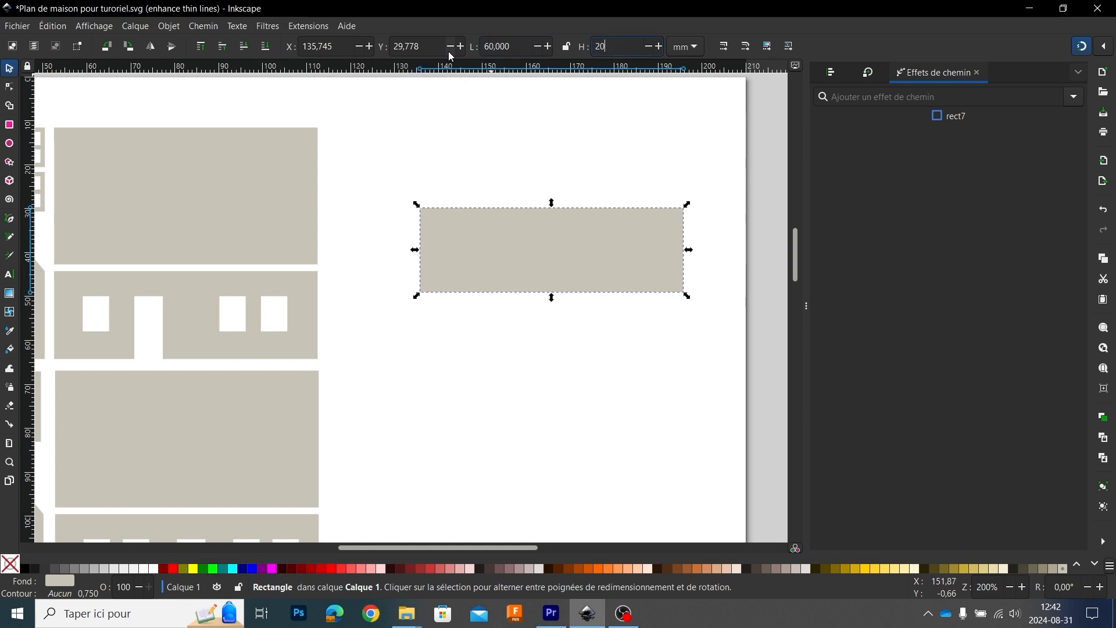
pyautogui.press('Return')
pyautogui.keyDown('ctrl'); pyautogui.scroll(-2, 463, 262); pyautogui.keyUp('ctrl')
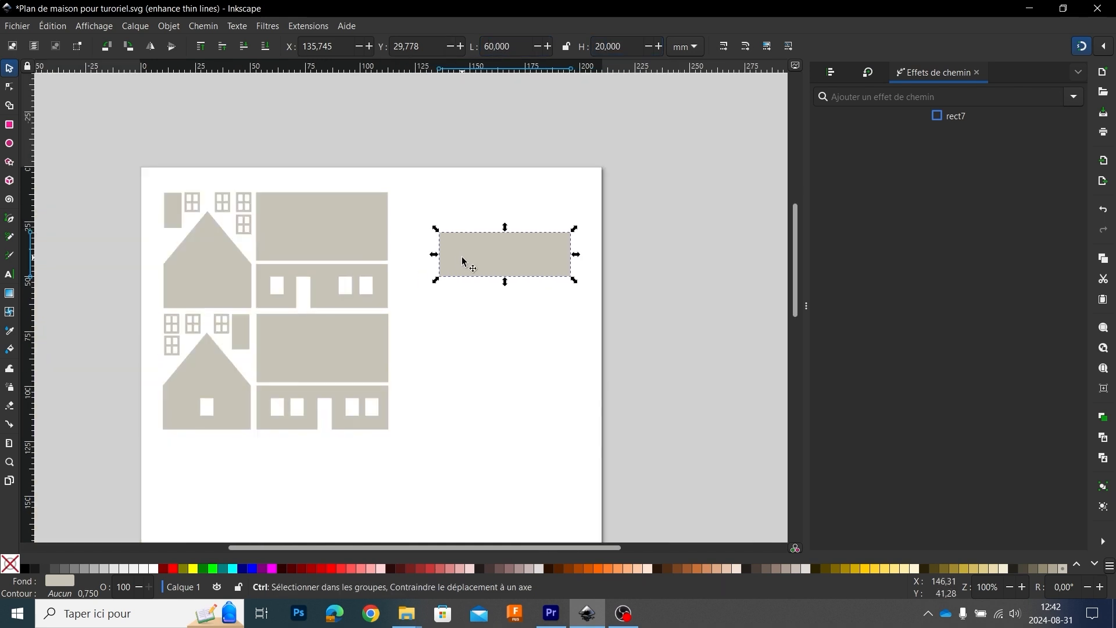
# Step: Move the new rectangle beneath the lower facade with the door and four windows
pyautogui.click(490, 312)
pyautogui.moveTo(551, 232); pyautogui.dragTo(356, 446)
pyautogui.scroll(-2, 453, 396)
pyautogui.hscroll(-5, 453, 395)
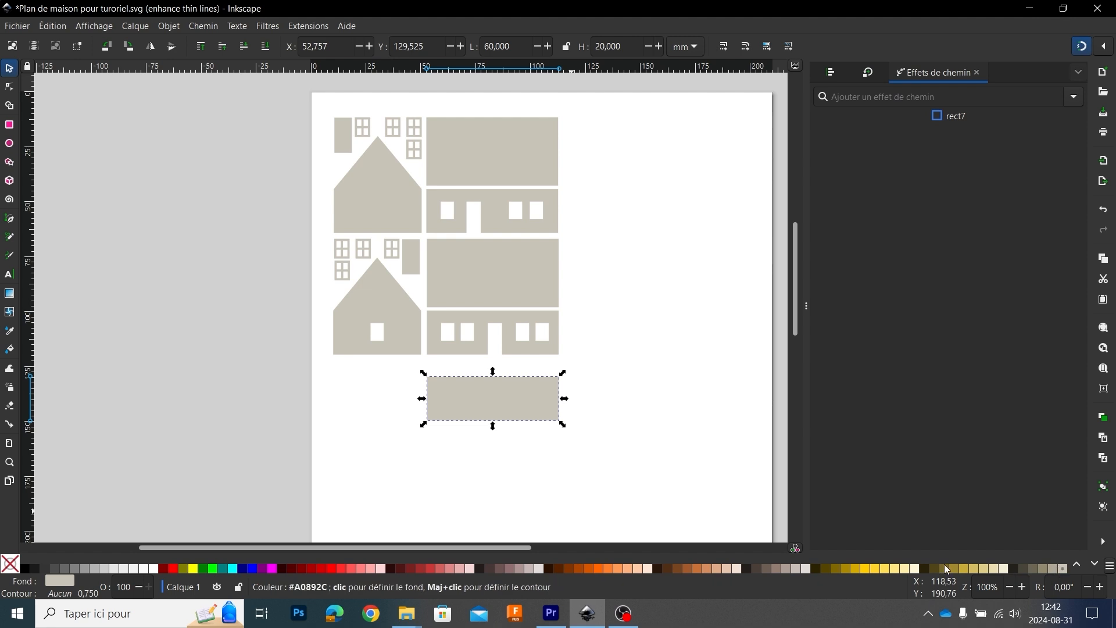
# Step: Try a pale turquoise and a greyish teal fill on the new rectangle, and restore its beige fill
pyautogui.click(1096, 565)
pyautogui.click(1095, 565)
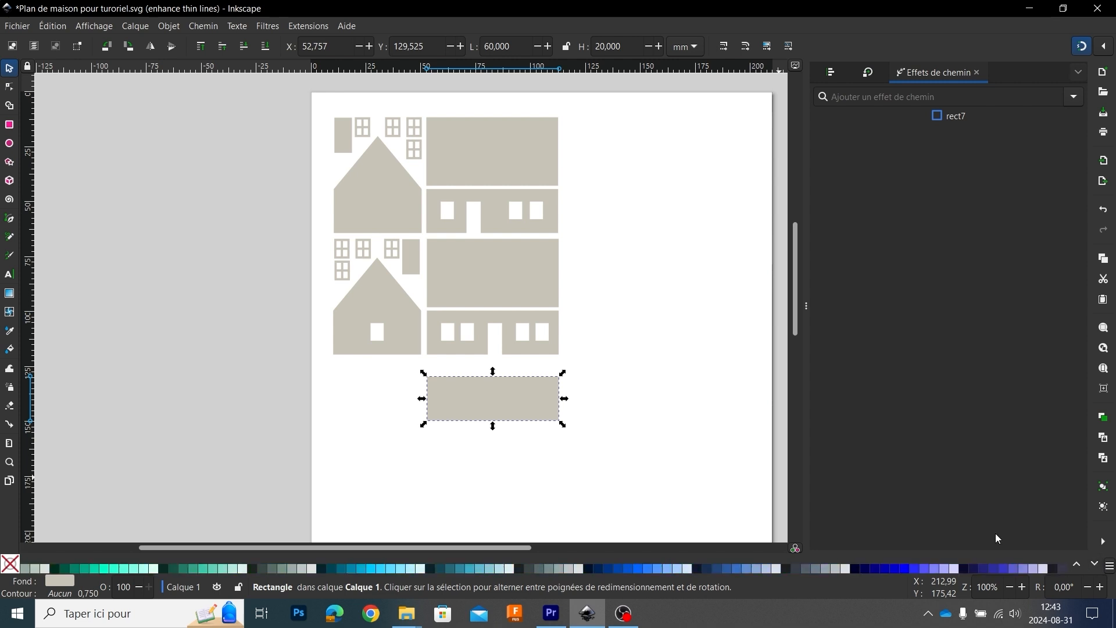
pyautogui.click(236, 573)
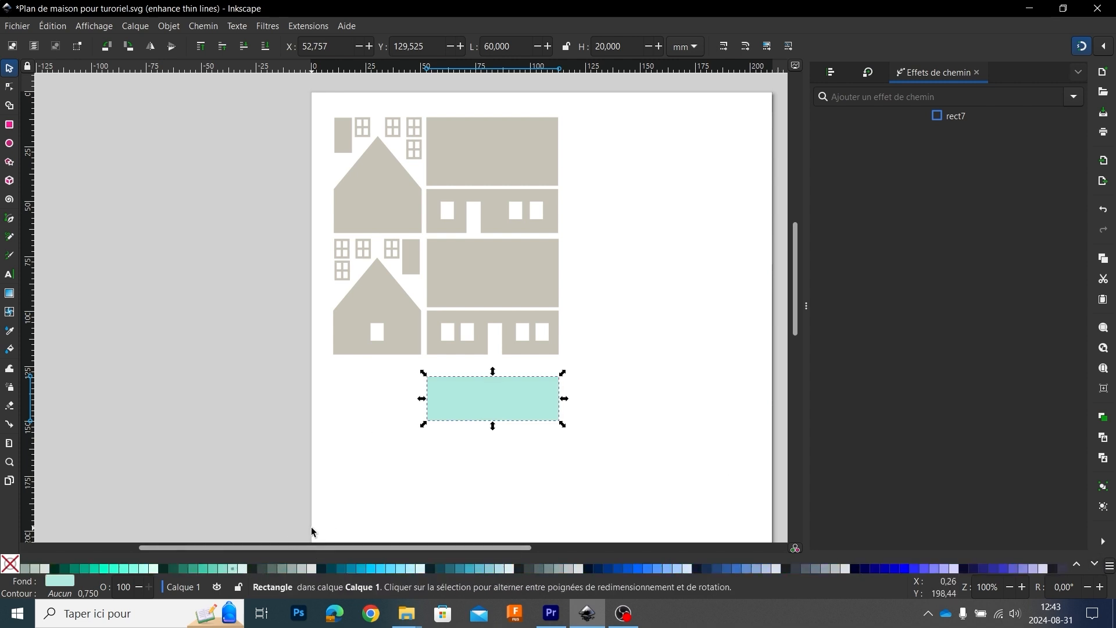
pyautogui.click(305, 569)
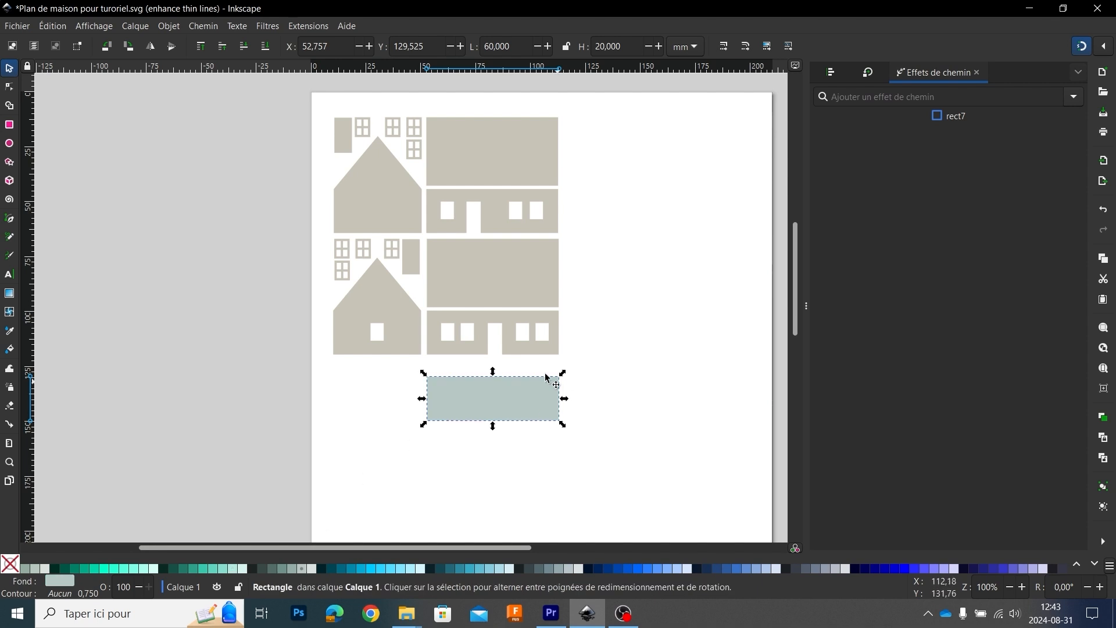
pyautogui.click(1077, 567)
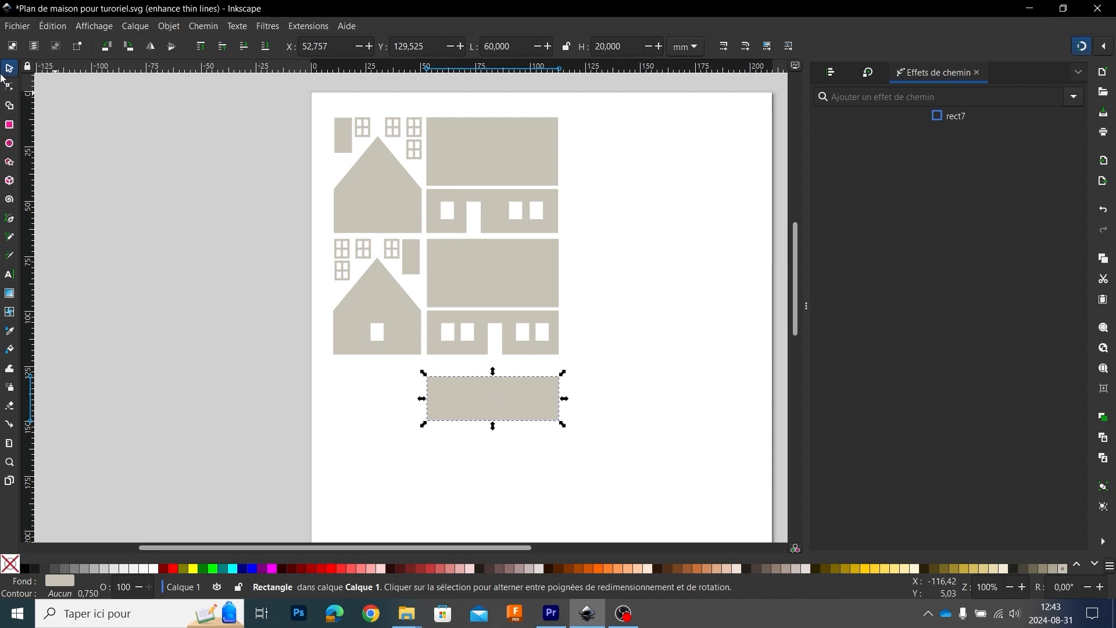
# Step: Park the new rectangle outside the page as a master and place a pasted copy of it below the house parts
pyautogui.moveTo(497, 402); pyautogui.dragTo(207, 396)
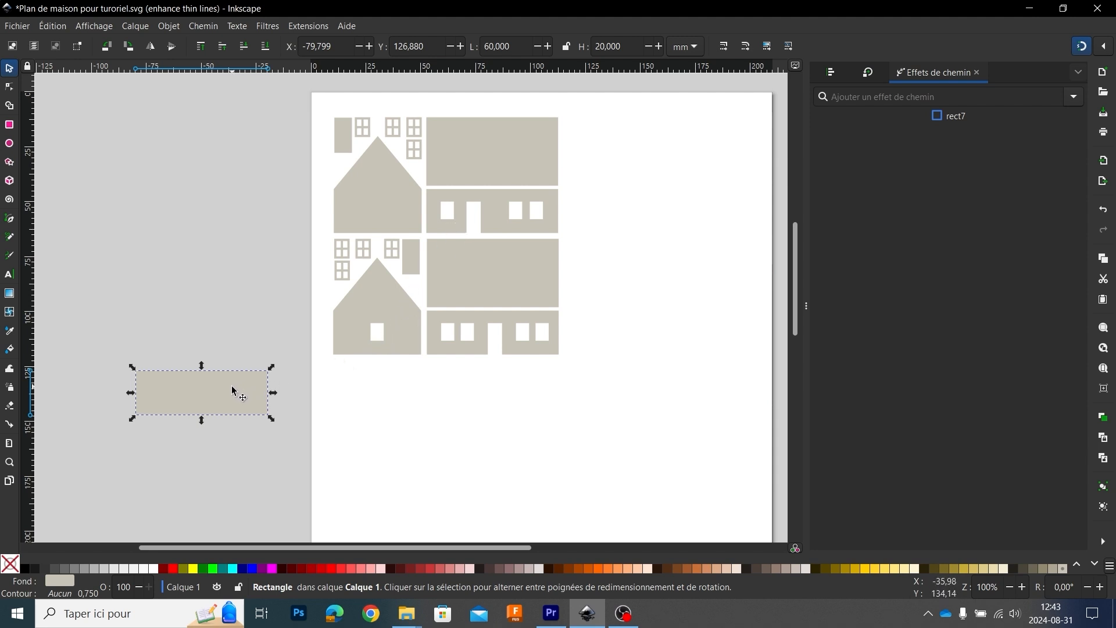
pyautogui.hotkey('ctrl', 'c')
pyautogui.hotkey('ctrl', 'v')
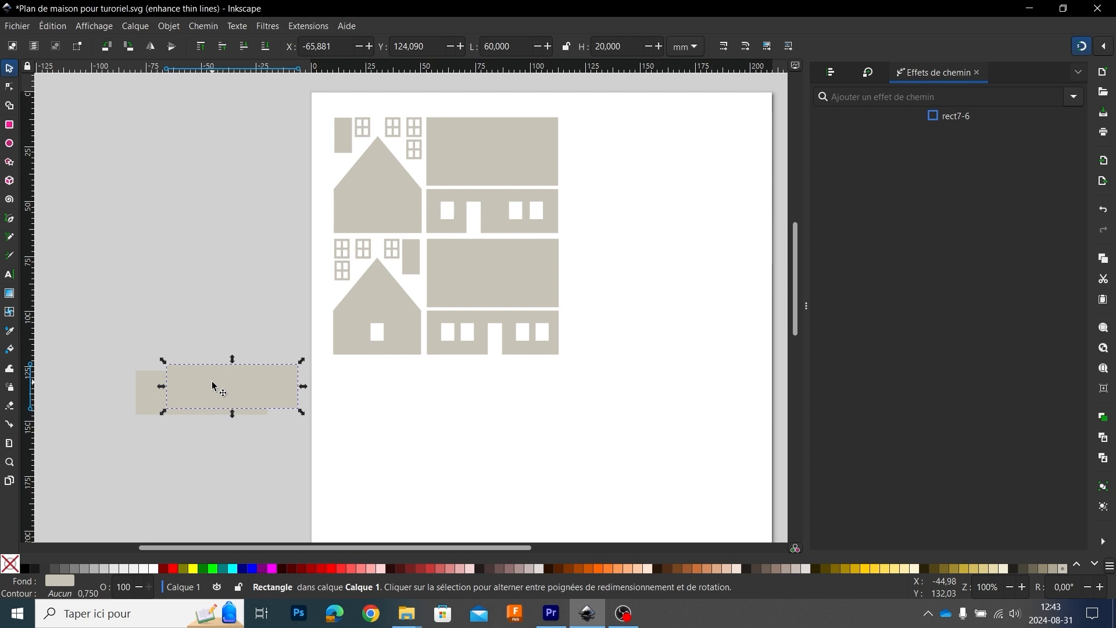
pyautogui.moveTo(213, 386); pyautogui.dragTo(407, 428)
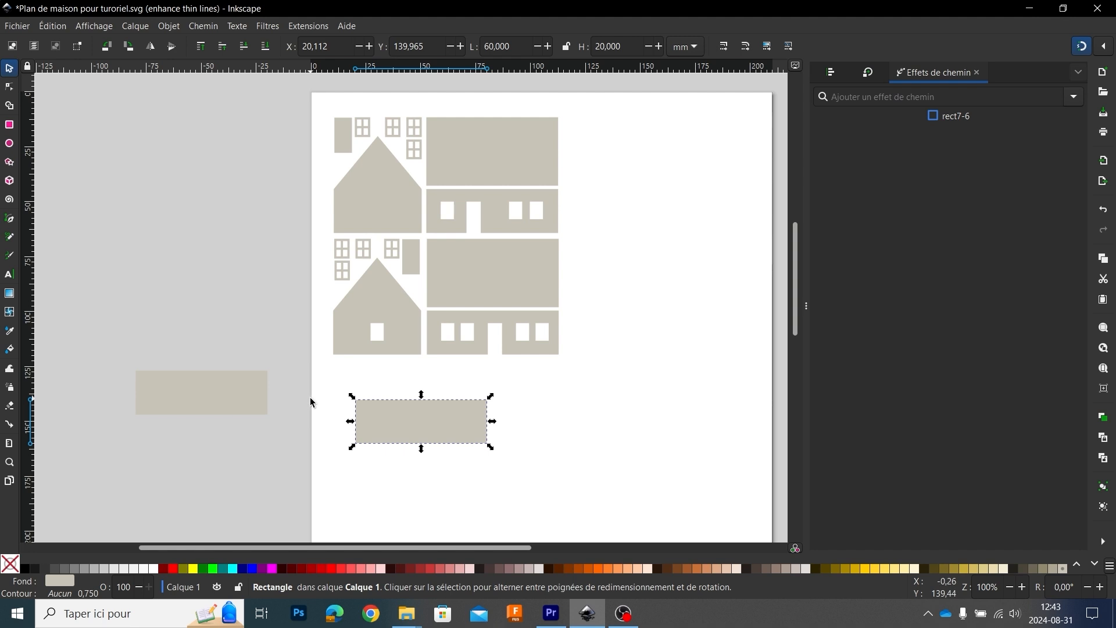
# Step: Delete the copy on the page and select the master rectangle outside the page
pyautogui.press('Delete')
pyautogui.click(235, 401)
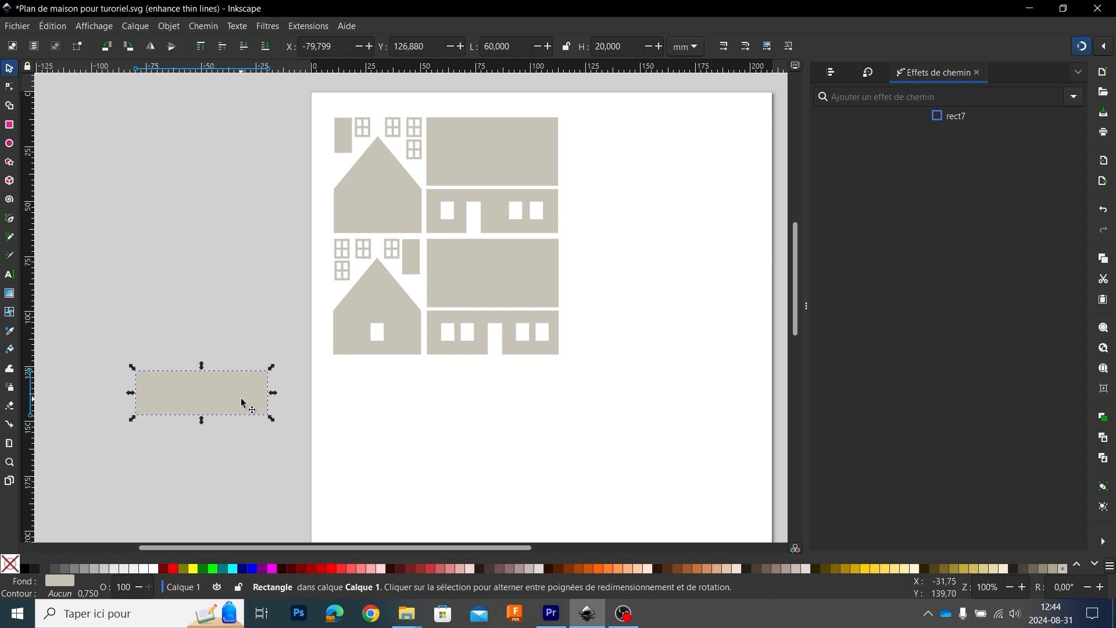
# Step: Duplicate the master wall rectangle and place the copy on the page beneath the facade with the door and four windows
pyautogui.hotkey('ctrl', 'd')
pyautogui.moveTo(195, 391); pyautogui.dragTo(386, 400)
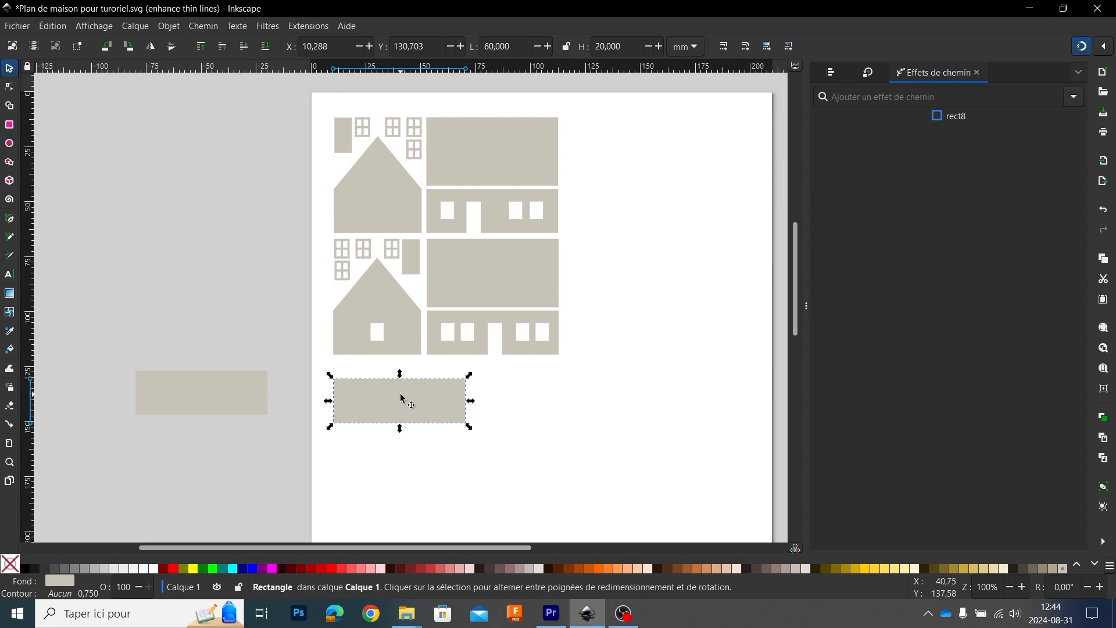
pyautogui.moveTo(401, 397); pyautogui.dragTo(495, 431)
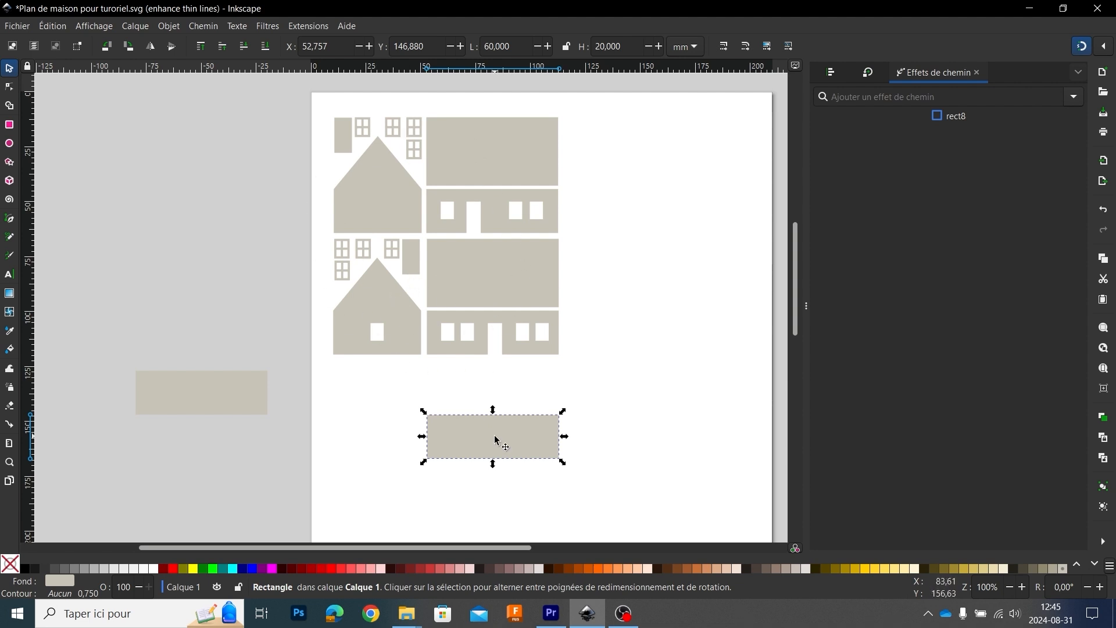
# Step: Duplicate the page rectangle, place the copy beside it under the lower gable wall, and check that gable wall's width
pyautogui.hotkey('ctrl', 'd')
pyautogui.moveTo(500, 443); pyautogui.dragTo(356, 443)
pyautogui.click(413, 332)
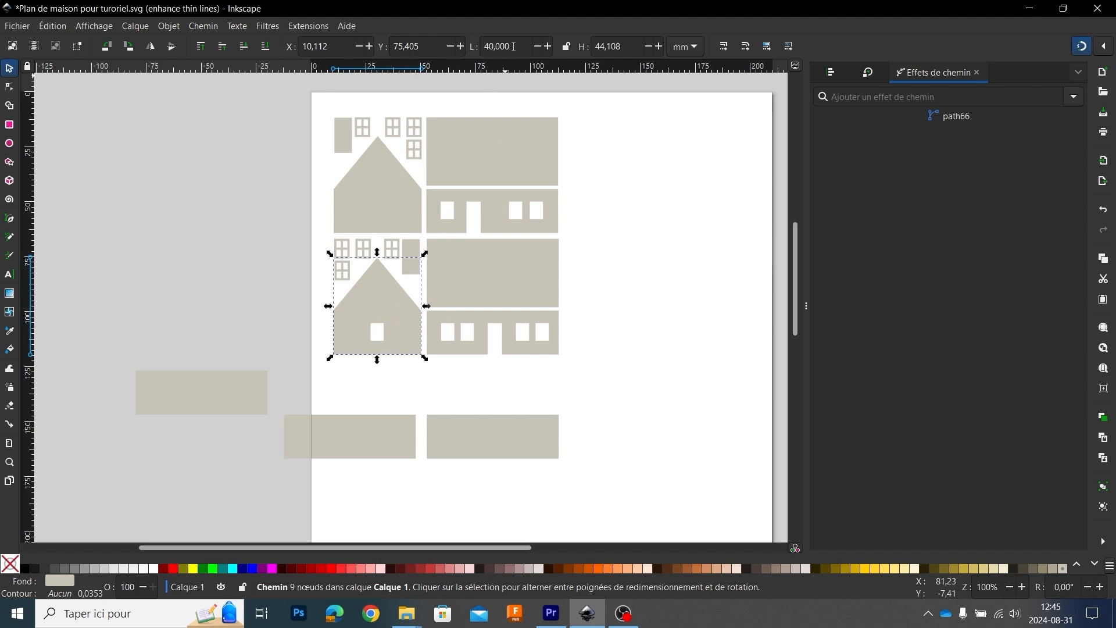
# Step: Set the new copy's width to 40 mm and place it in line beside the 60 mm rectangle
pyautogui.click(386, 449)
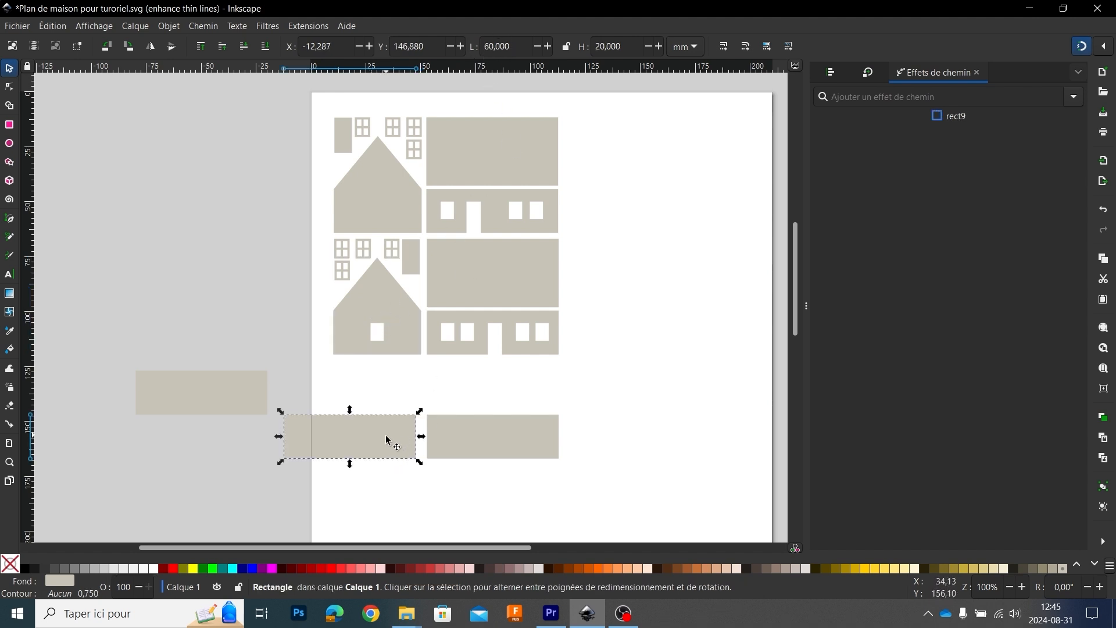
pyautogui.doubleClick(515, 46)
pyautogui.write('40')
pyautogui.press('Return')
pyautogui.moveTo(349, 430); pyautogui.dragTo(399, 434)
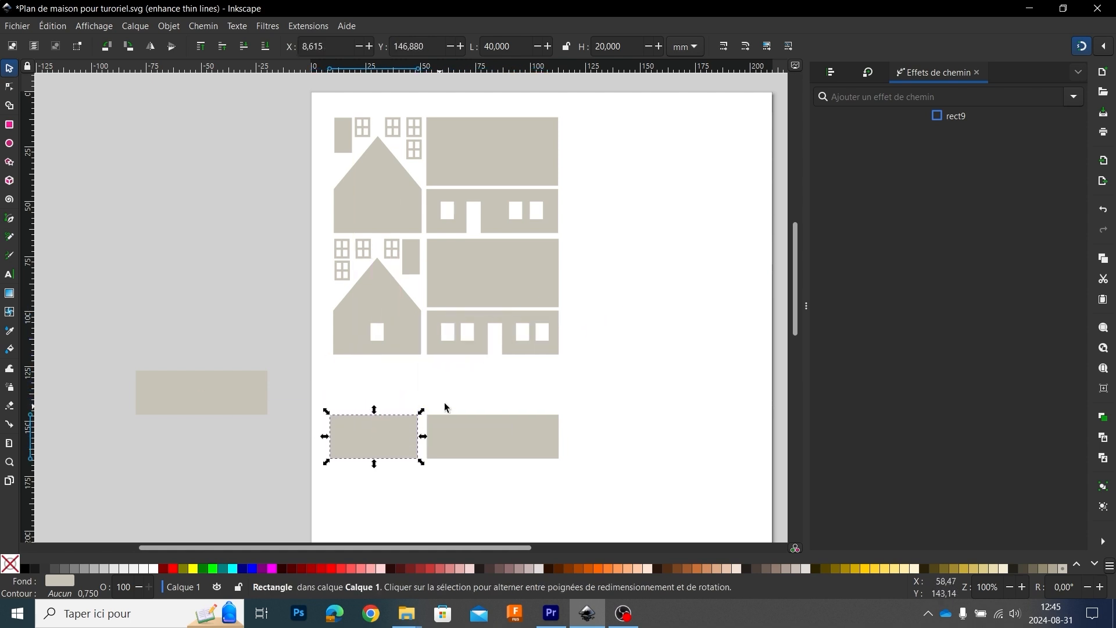
# Step: Move the 40 mm and 60 mm wall rectangles together further down the page to make room above them
pyautogui.moveTo(644, 483); pyautogui.dragTo(311, 407)
pyautogui.moveTo(376, 426); pyautogui.dragTo(401, 469)
pyautogui.click(385, 395)
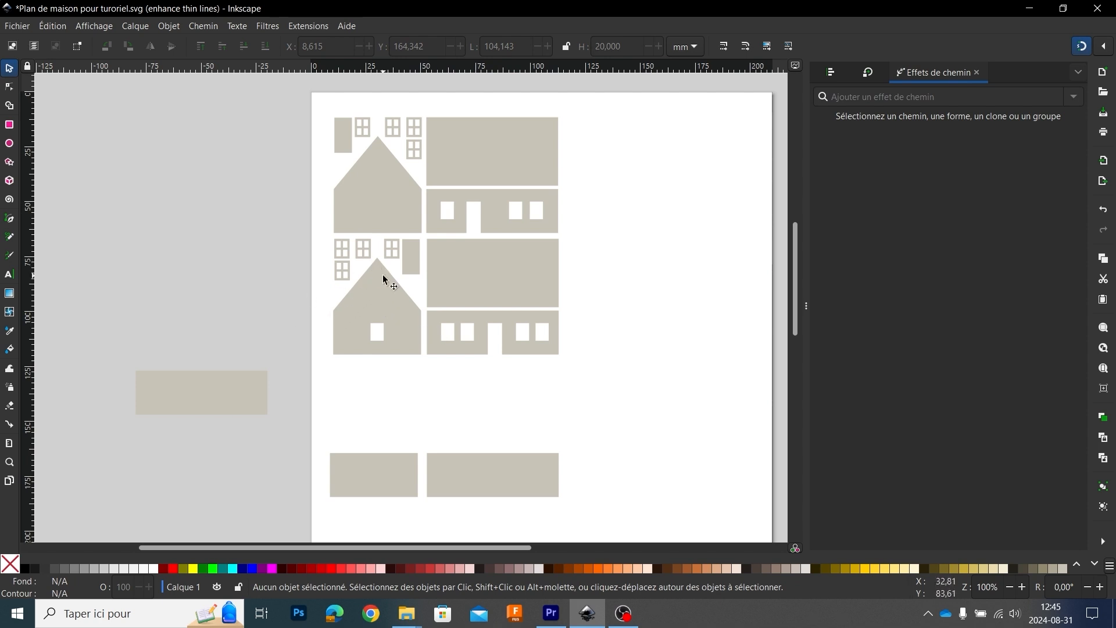
# Step: Draw an upright three-cornered polygon about 36 mm wide and 31 mm high in the empty area beside the house parts
pyautogui.click(11, 163)
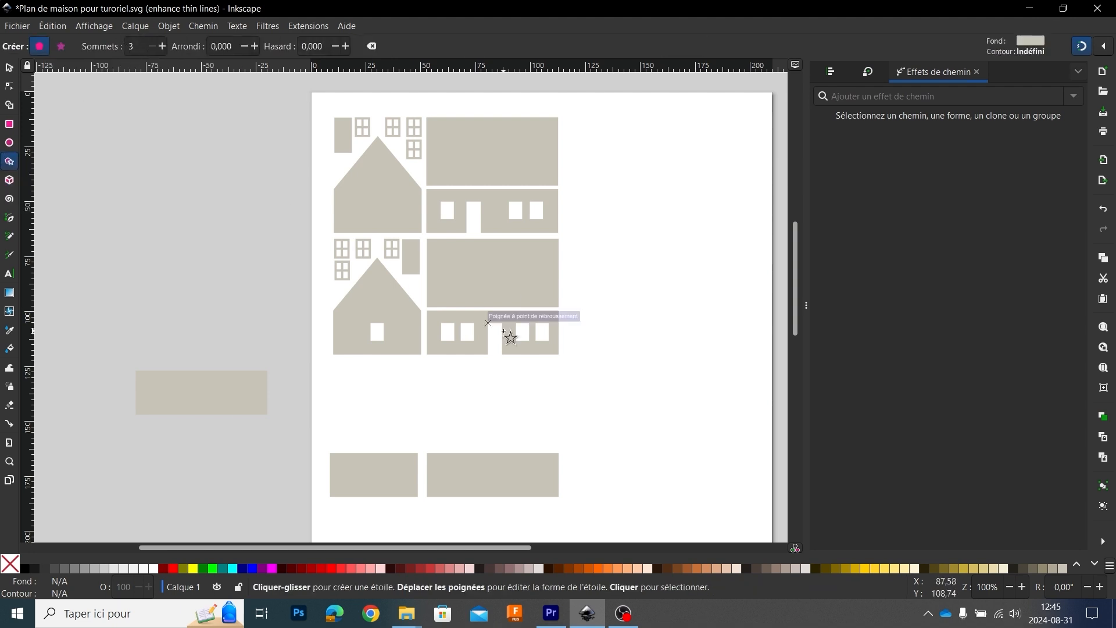
pyautogui.moveTo(640, 190)
pyautogui.mouseDown()
pyautogui.moveTo(676, 215)
pyautogui.moveTo(685, 190)
pyautogui.moveTo(684, 209)
pyautogui.moveTo(655, 230)
pyautogui.moveTo(685, 195)
pyautogui.moveTo(672, 164)
pyautogui.moveTo(614, 155)
pyautogui.moveTo(613, 197)
pyautogui.moveTo(643, 166)
pyautogui.moveTo(660, 174)
pyautogui.moveTo(663, 205)
pyautogui.moveTo(702, 213)
pyautogui.moveTo(676, 215)
pyautogui.mouseUp()
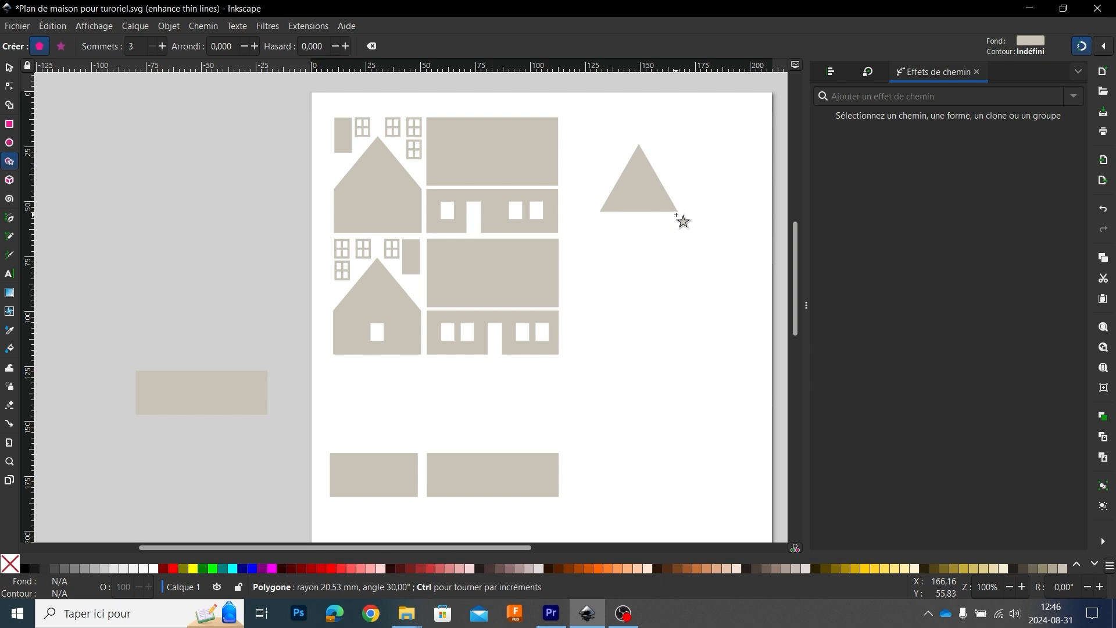
pyautogui.moveTo(676, 214); pyautogui.dragTo(676, 214)
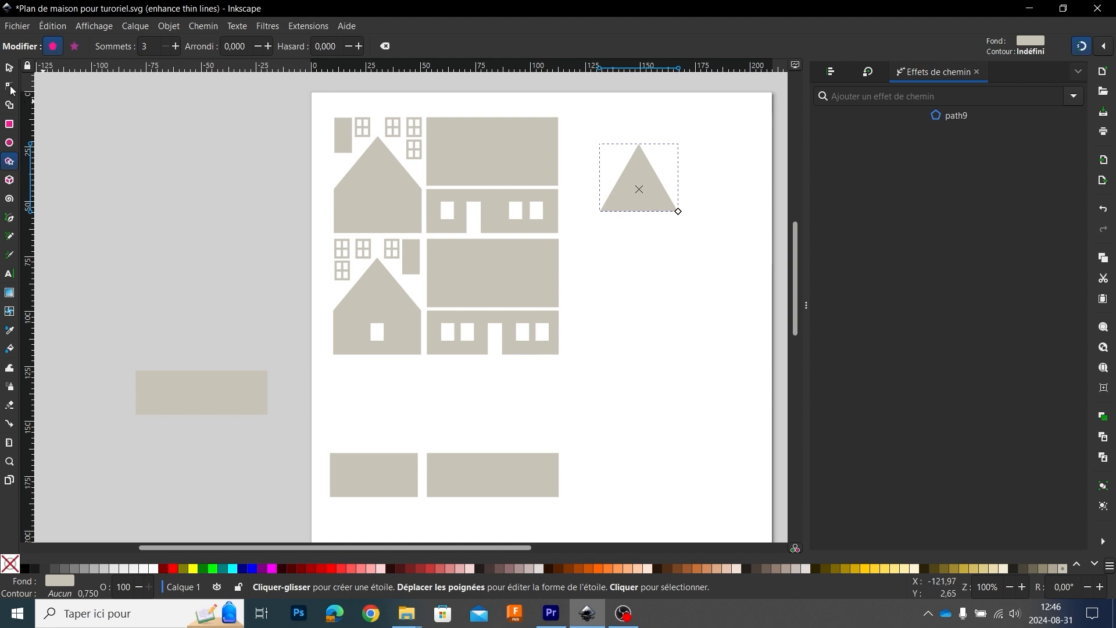
# Step: Place the triangle on top of the 40 mm wall rectangle, snapped to its upper edge and flush with one side
pyautogui.click(9, 67)
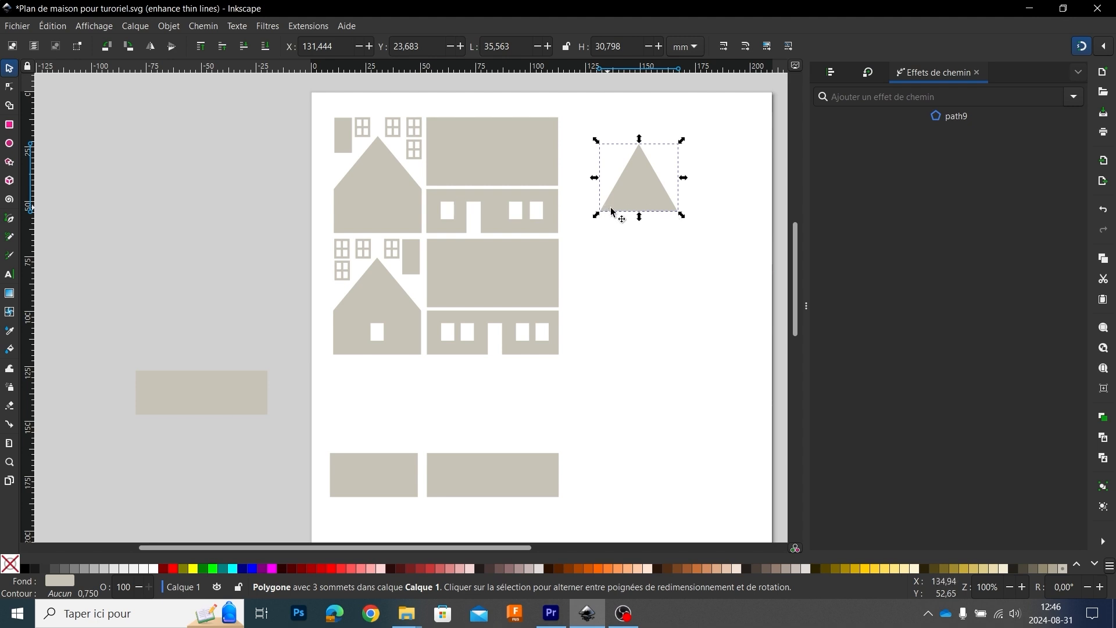
pyautogui.click(378, 484)
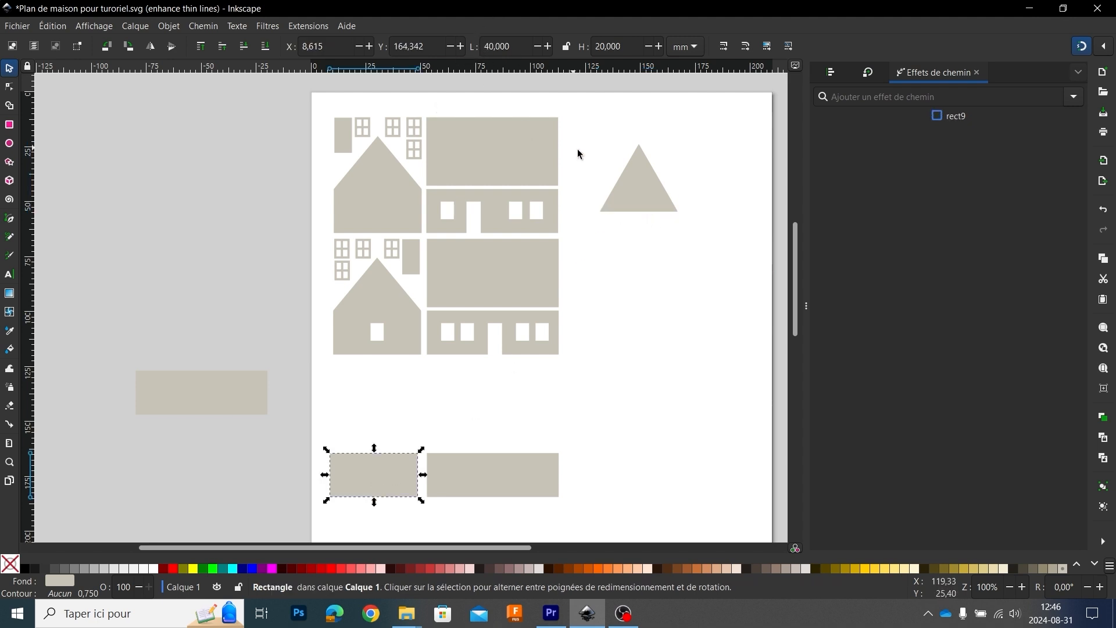
pyautogui.moveTo(637, 190); pyautogui.dragTo(371, 431)
pyautogui.keyDown('ctrl'); pyautogui.scroll(4, 394, 416); pyautogui.keyUp('ctrl')
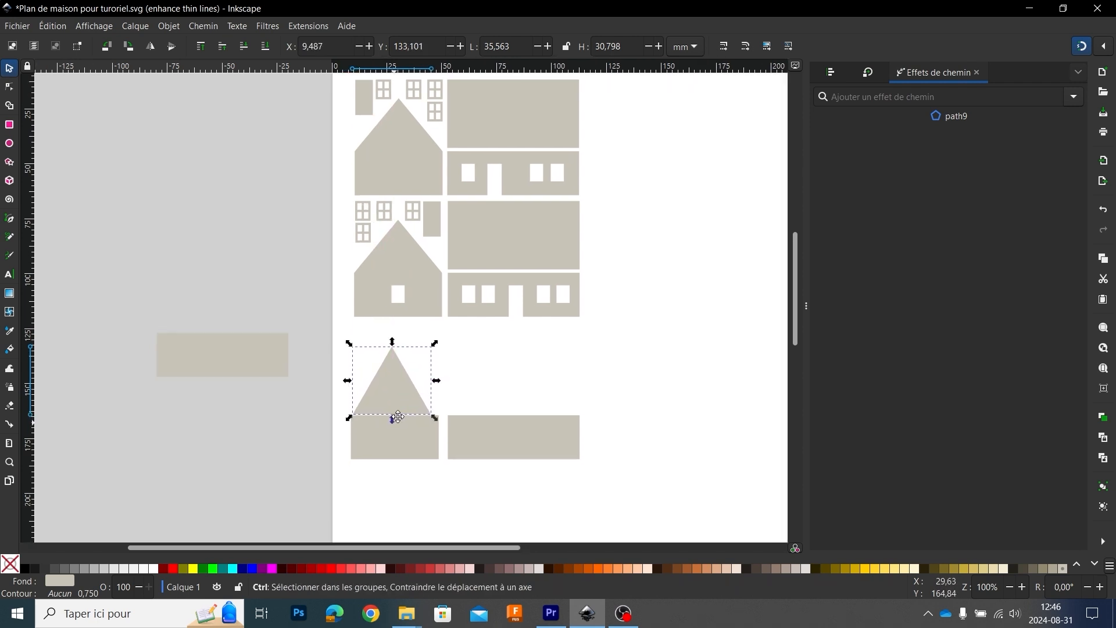
pyautogui.moveTo(451, 252); pyautogui.dragTo(438, 257)
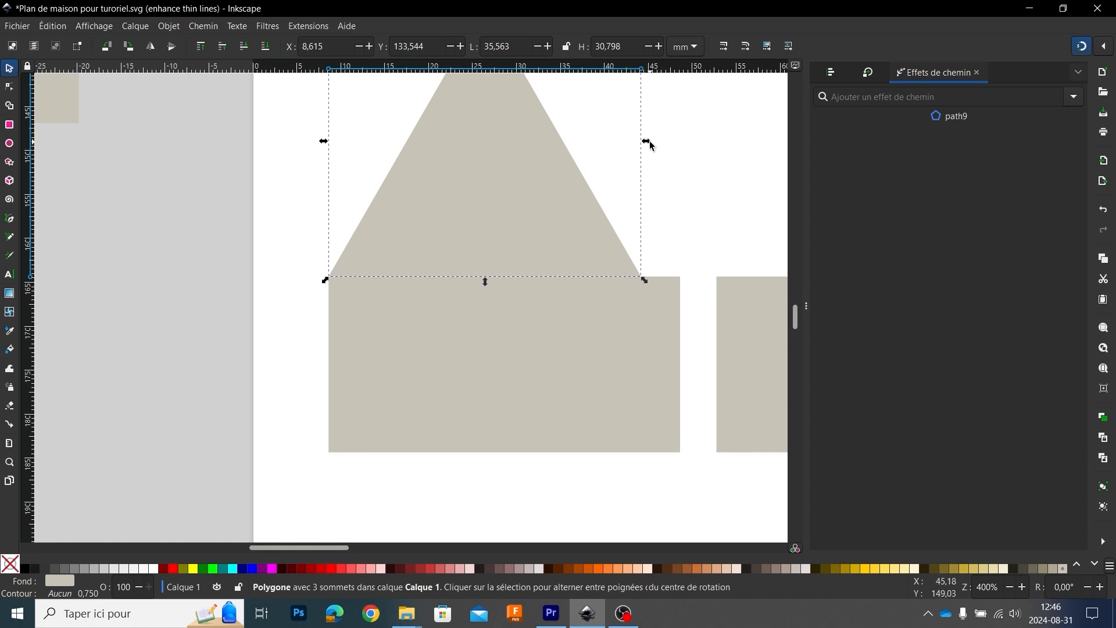
# Step: Widen the triangle to 40 mm so its base spans the whole wall rectangle below it
pyautogui.moveTo(646, 140); pyautogui.dragTo(680, 142)
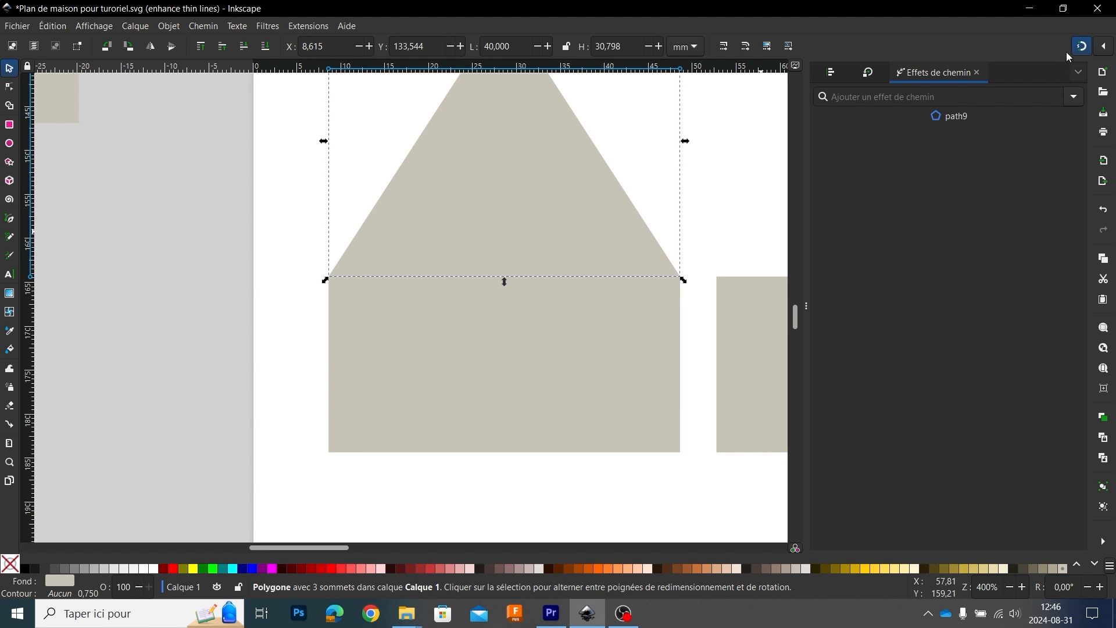
pyautogui.click(718, 169)
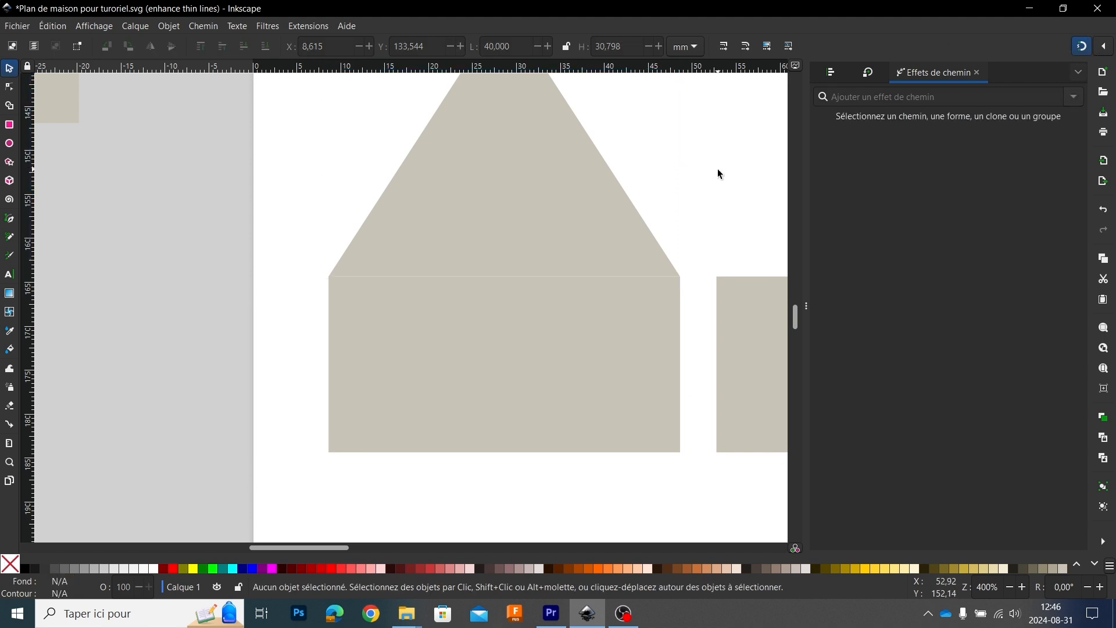
pyautogui.keyDown('ctrl'); pyautogui.scroll(2, 547, 245); pyautogui.keyUp('ctrl')
pyautogui.keyDown('ctrl'); pyautogui.scroll(-4, 554, 246); pyautogui.keyUp('ctrl')
pyautogui.keyDown('ctrl'); pyautogui.scroll(-2, 595, 203); pyautogui.keyUp('ctrl')
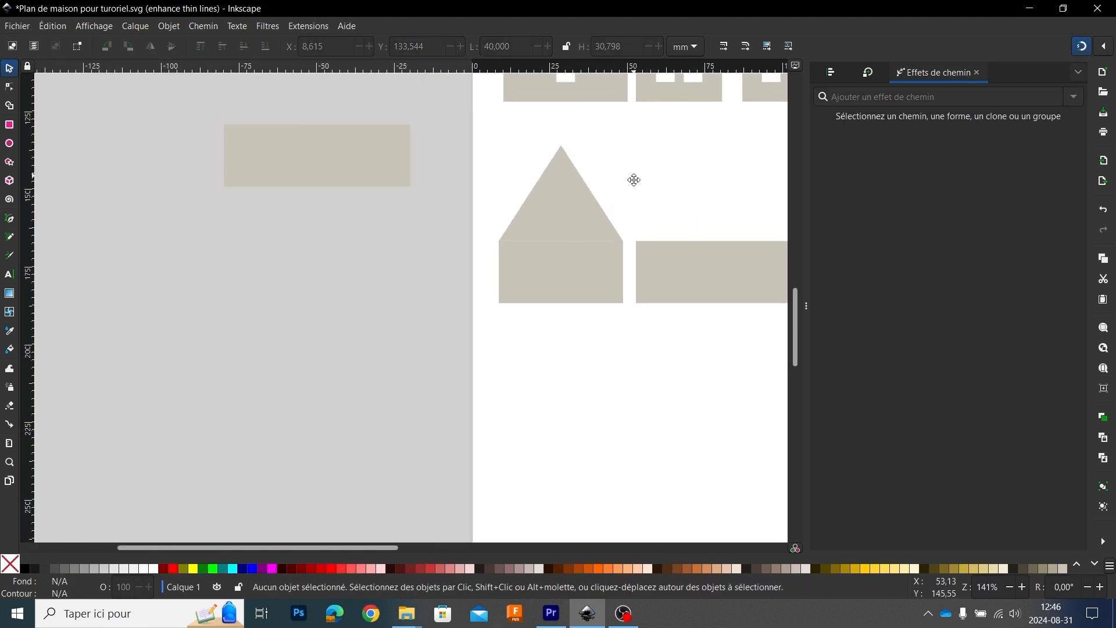
pyautogui.scroll(2, 633, 180)
# Step: Select the triangle together with the wall rectangle beneath it and check their combined height
pyautogui.click(578, 241)
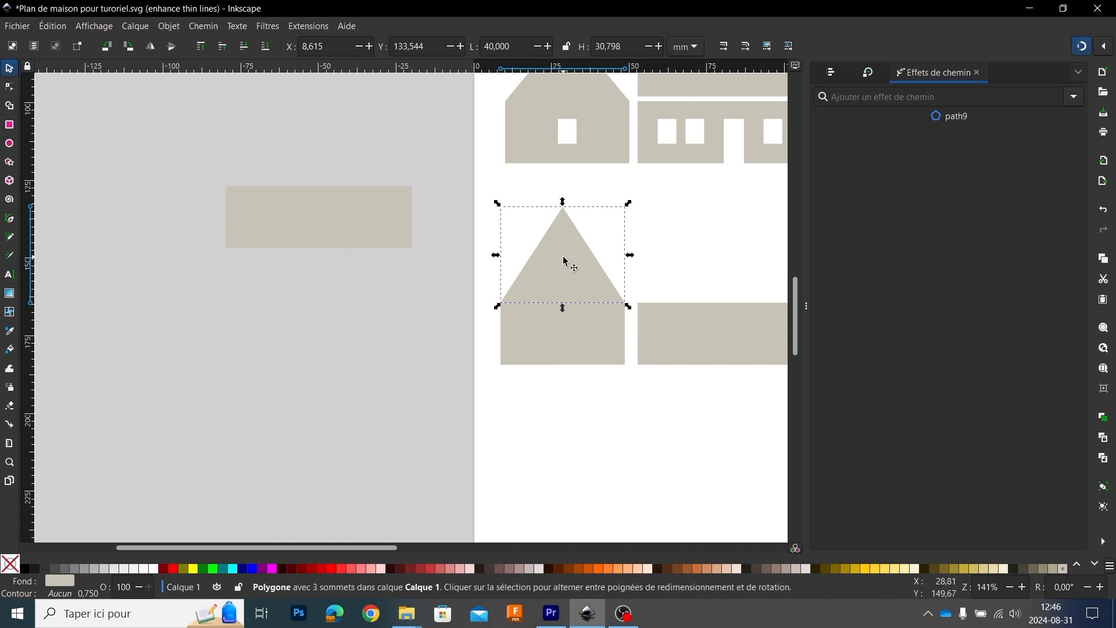
pyautogui.press('shift')
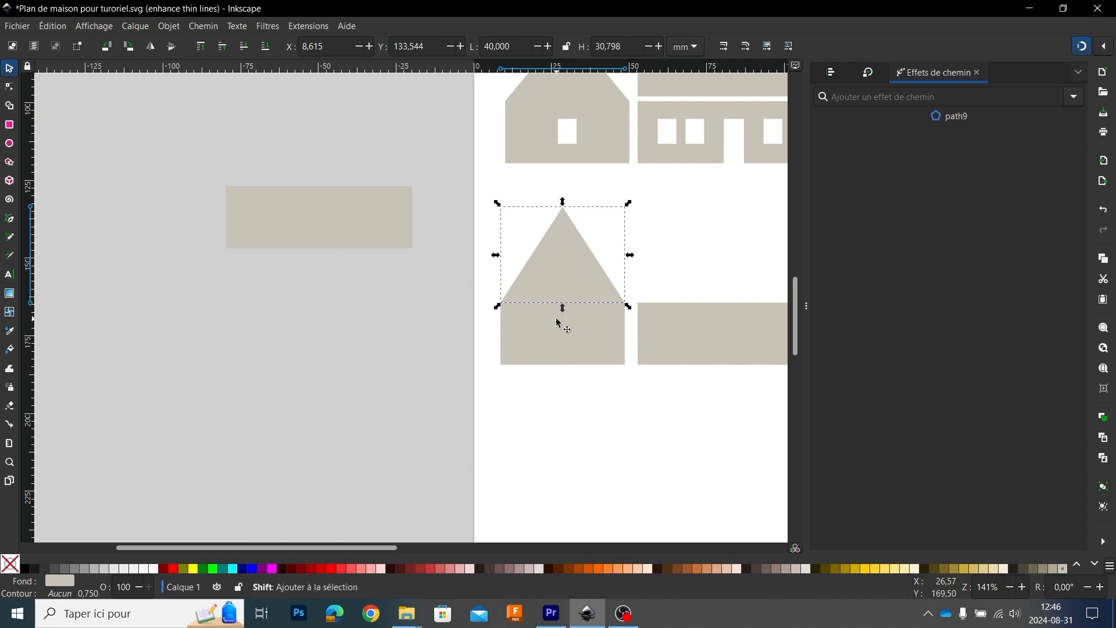
pyautogui.keyDown('shift'); pyautogui.click(572, 343); pyautogui.keyUp('shift')
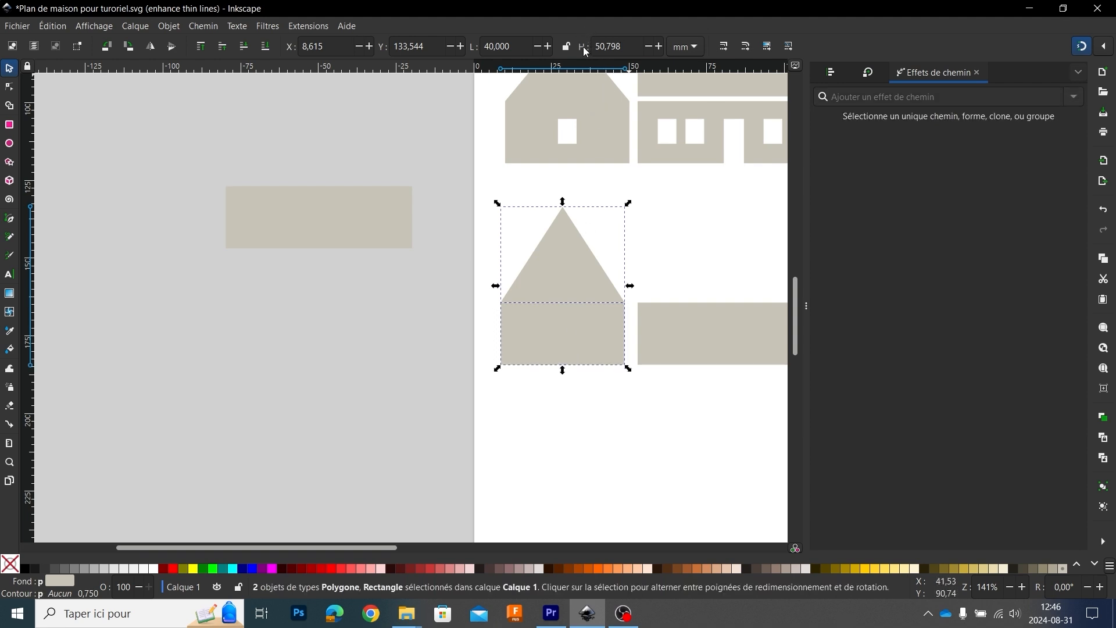
pyautogui.click(633, 256)
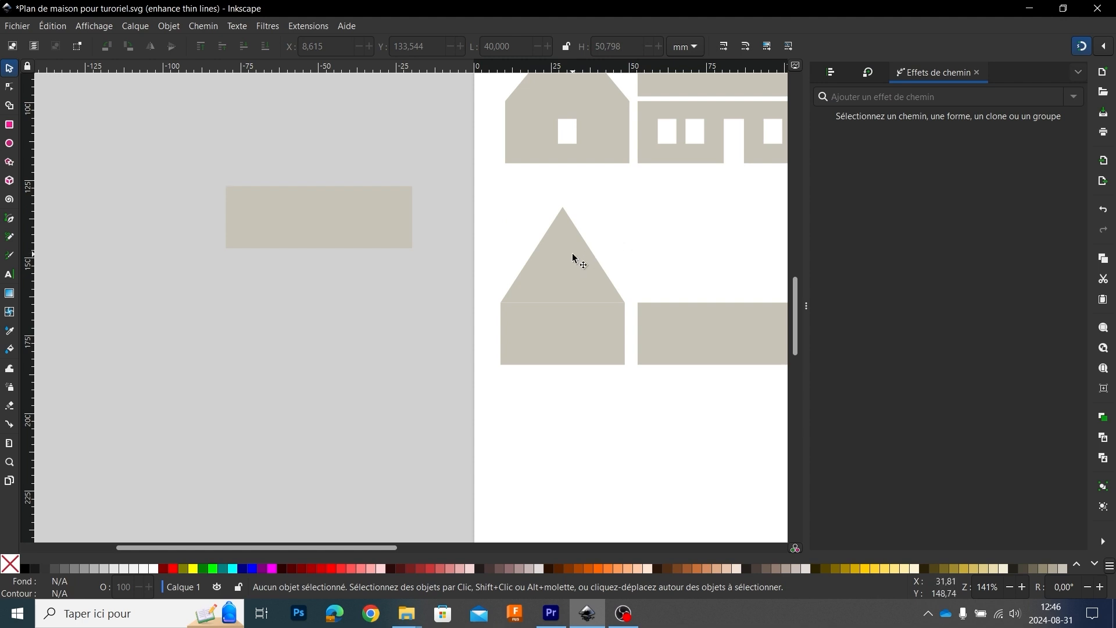
pyautogui.hscroll(-2, 573, 255)
pyautogui.hscroll(2, 578, 251)
pyautogui.moveTo(616, 198); pyautogui.dragTo(633, 285)
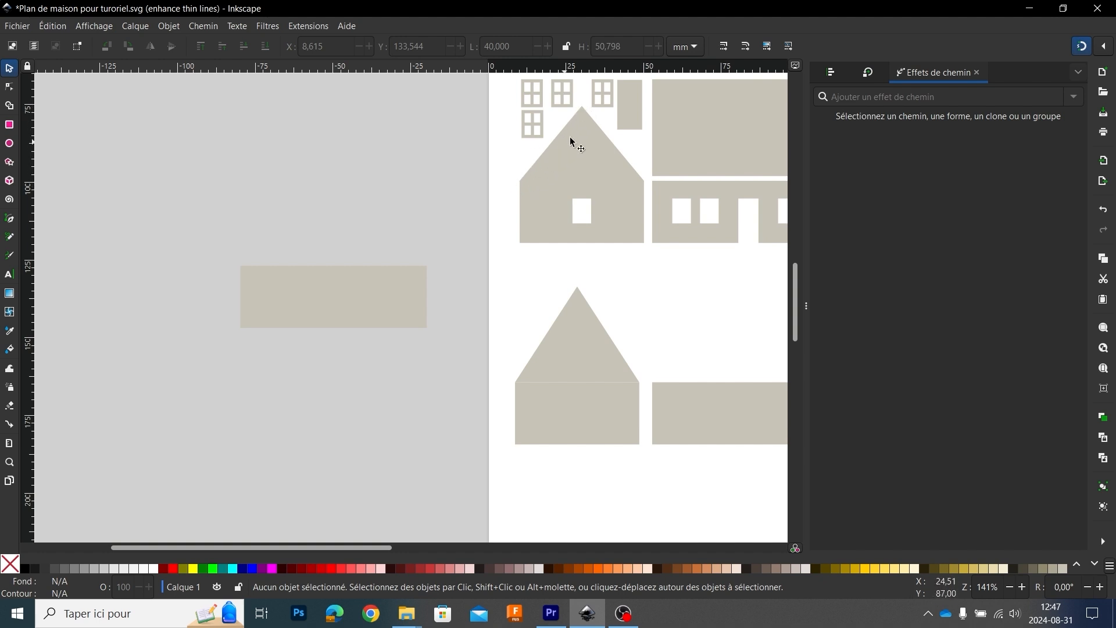
# Step: Measure the sloping roof edge of the existing gable wall from its eave corner to its peak
pyautogui.click(9, 446)
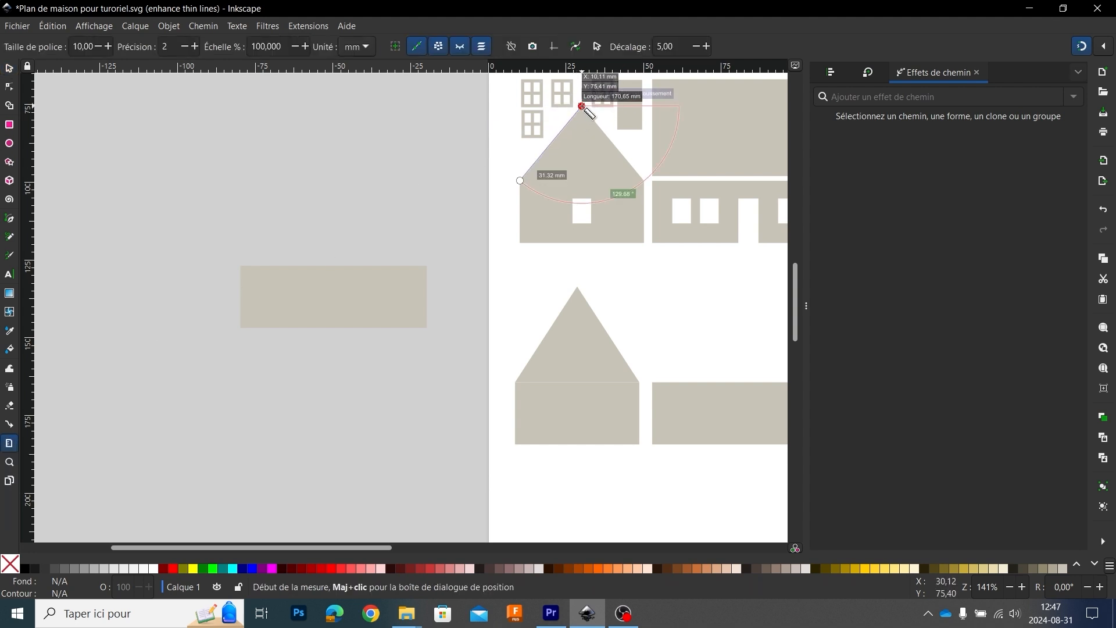
pyautogui.moveTo(582, 106); pyautogui.dragTo(594, 167)
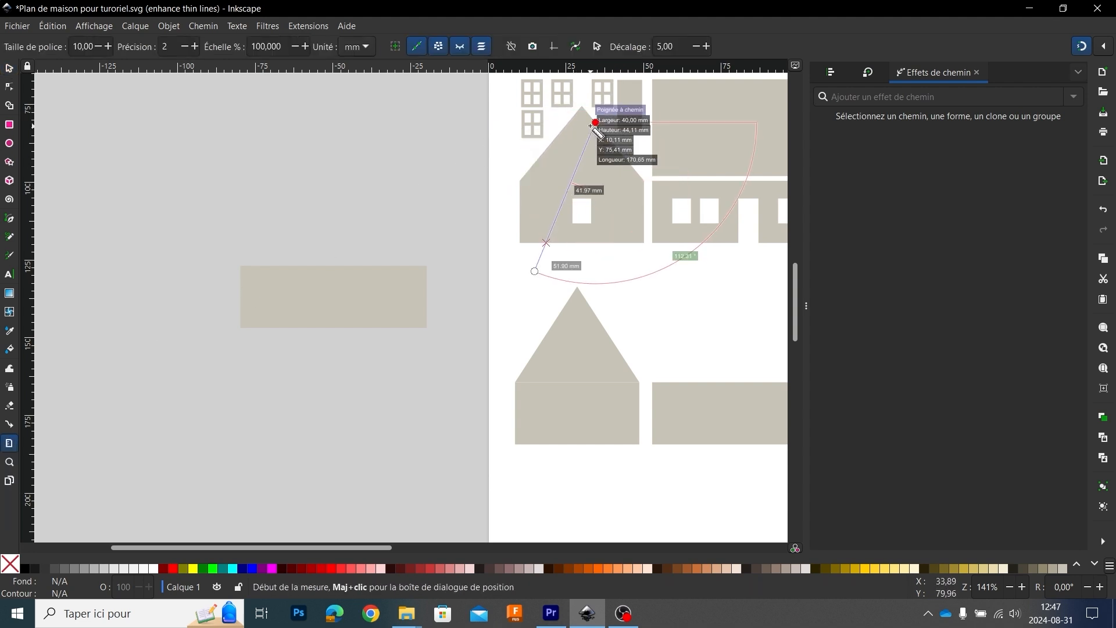
pyautogui.moveTo(593, 120); pyautogui.dragTo(582, 106)
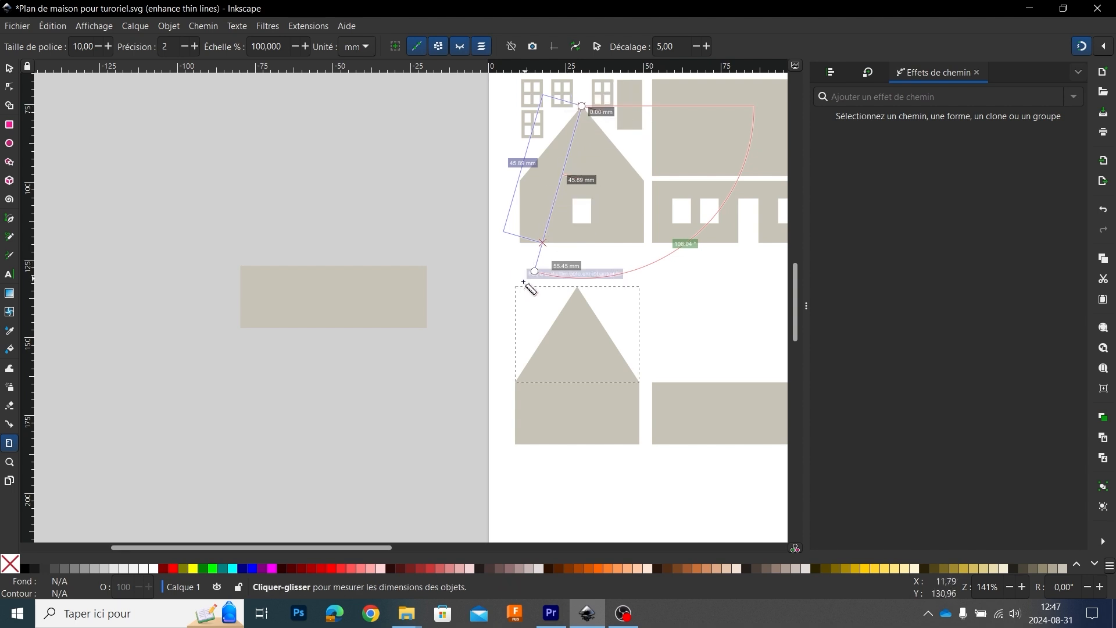
pyautogui.moveTo(534, 271); pyautogui.dragTo(520, 180)
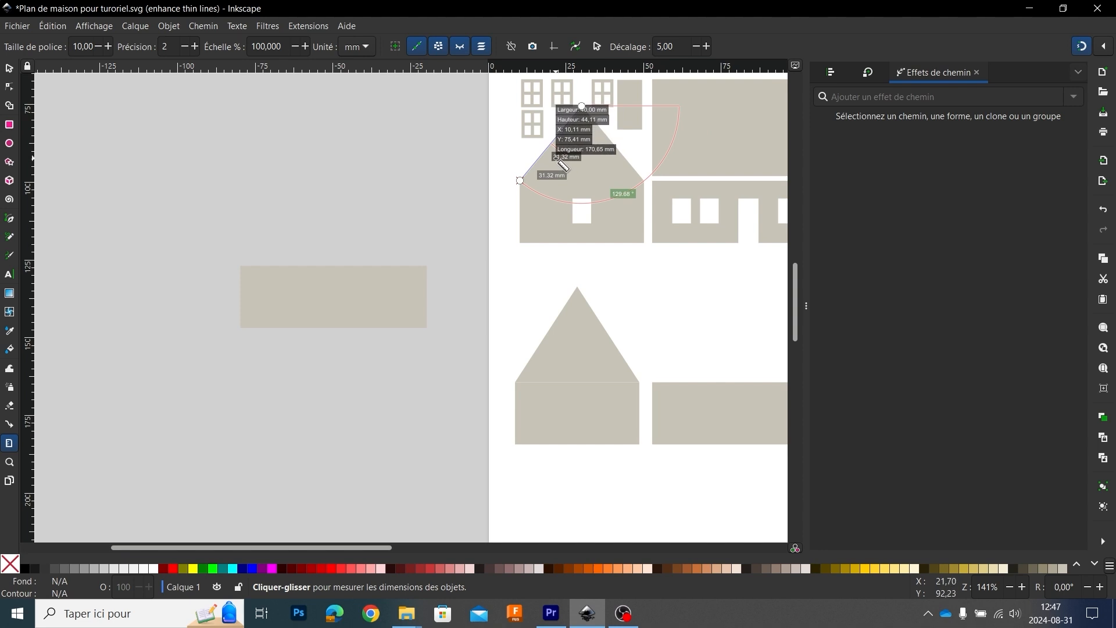
# Step: Reduce the triangle's height to about 24 mm, keeping its base on the wall rectangle
pyautogui.click(9, 69)
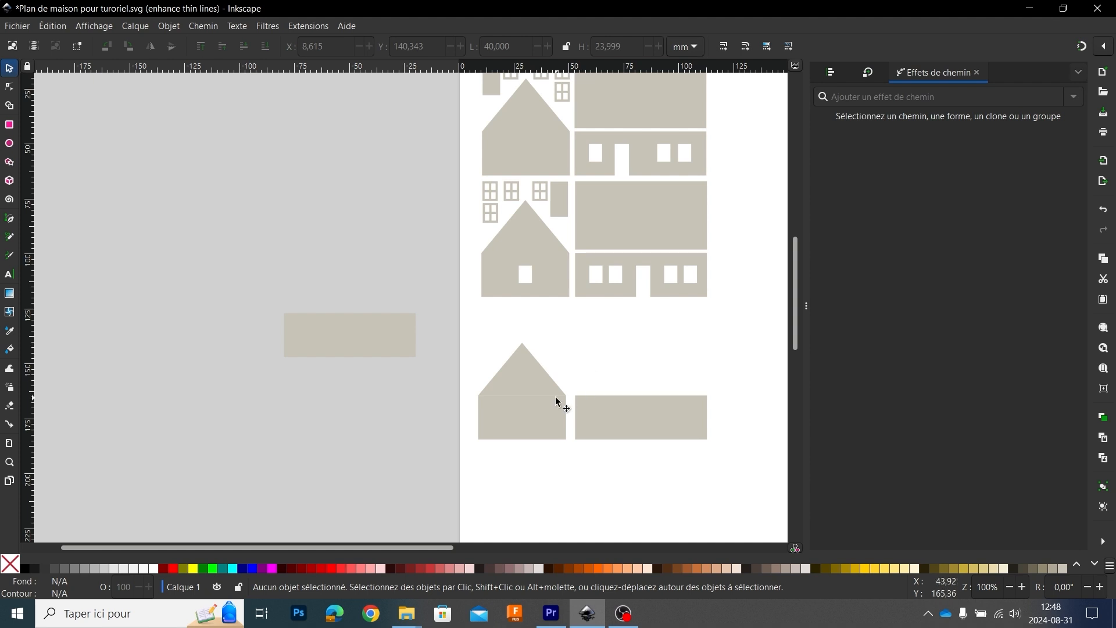
pyautogui.scroll(-1, 521, 381)
pyautogui.scroll(1, 523, 384)
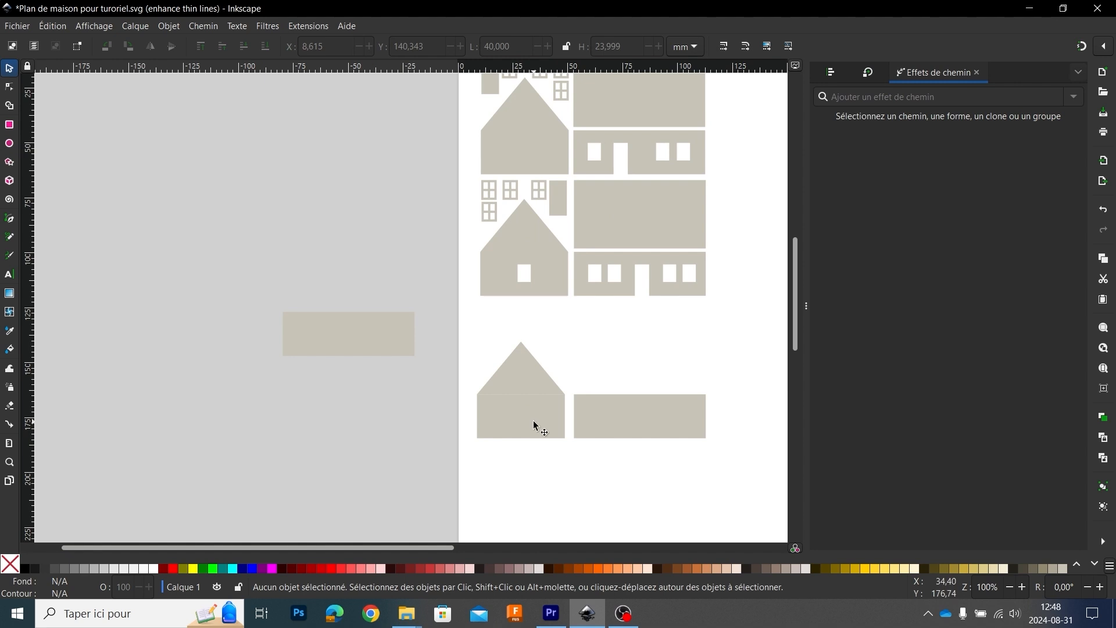
pyautogui.scroll(2, 533, 421)
pyautogui.scroll(-1, 534, 424)
pyautogui.scroll(3, 532, 420)
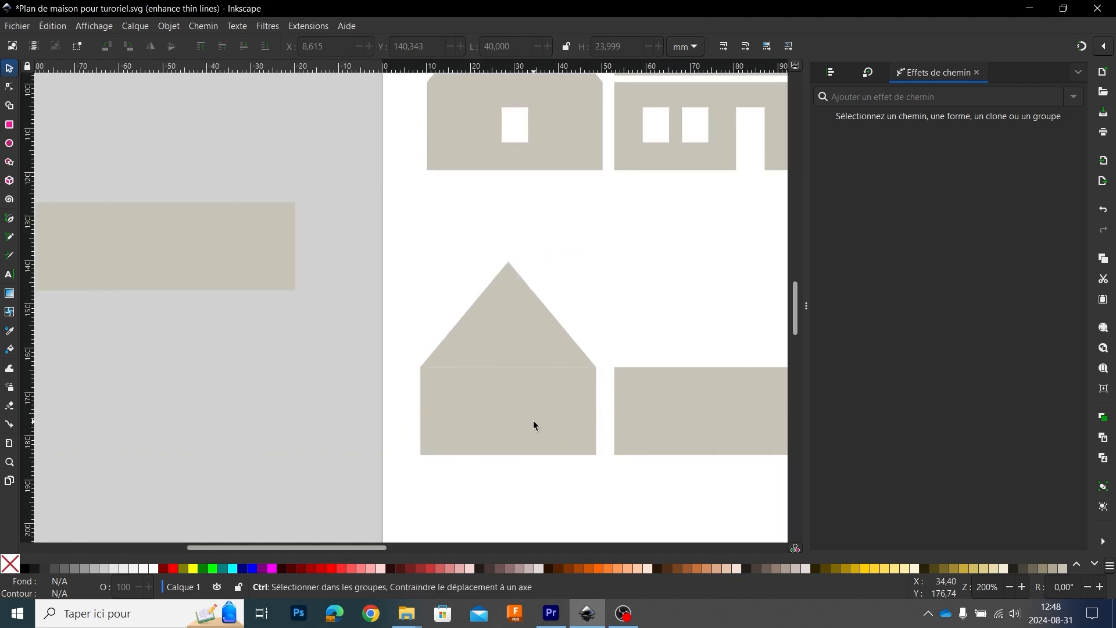
# Step: Pull the 40 mm wall rectangle away from the triangle, enable snapping, and snap it back against the triangle's base
pyautogui.click(512, 301)
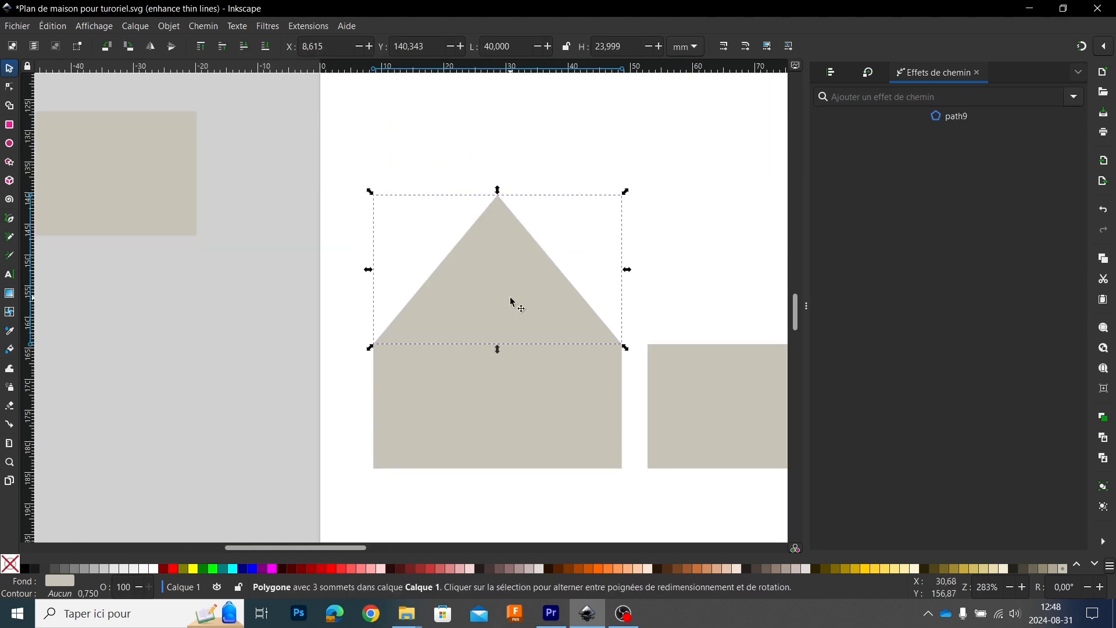
pyautogui.moveTo(515, 391)
pyautogui.mouseDown()
pyautogui.moveTo(516, 407)
pyautogui.moveTo(513, 379)
pyautogui.moveTo(510, 395)
pyautogui.mouseUp()
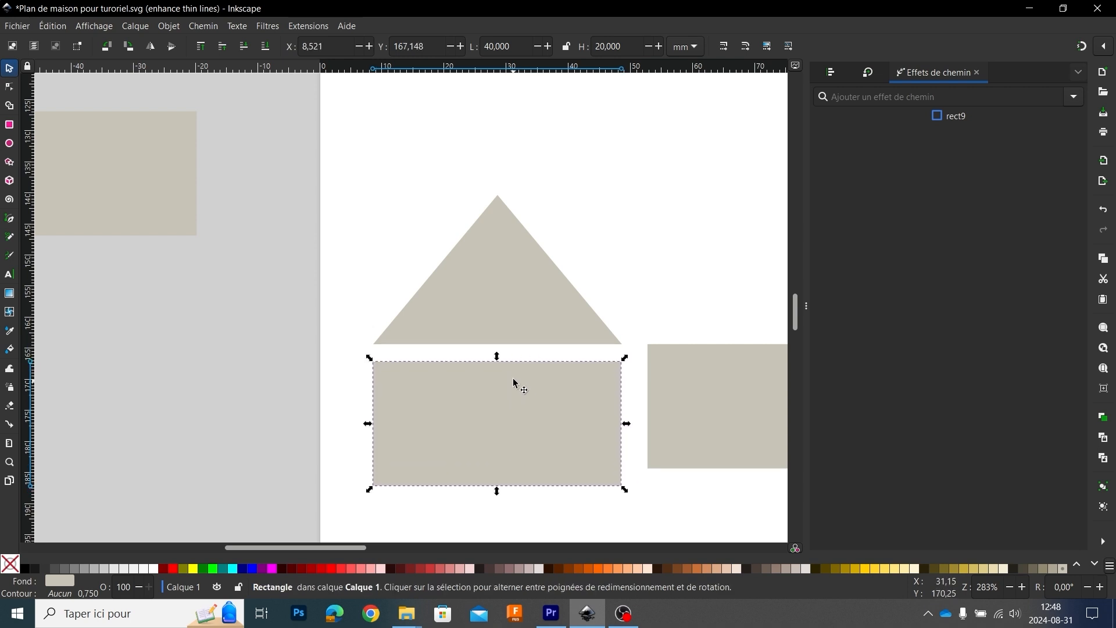
pyautogui.click(1082, 50)
pyautogui.moveTo(543, 410); pyautogui.dragTo(544, 397)
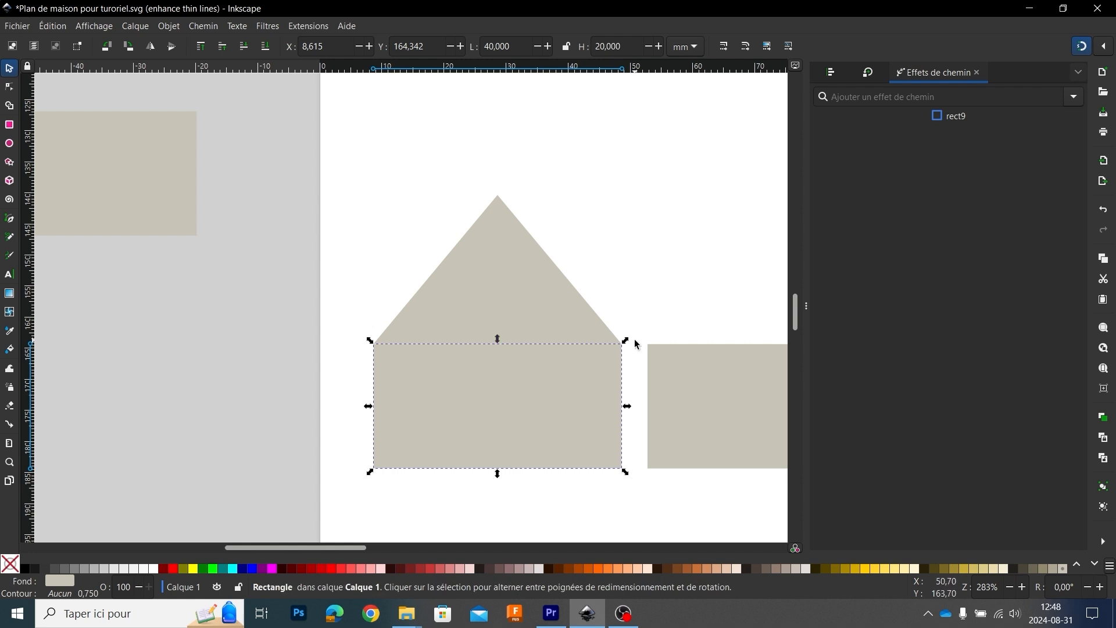
pyautogui.click(649, 281)
pyautogui.scroll(-1, 625, 257)
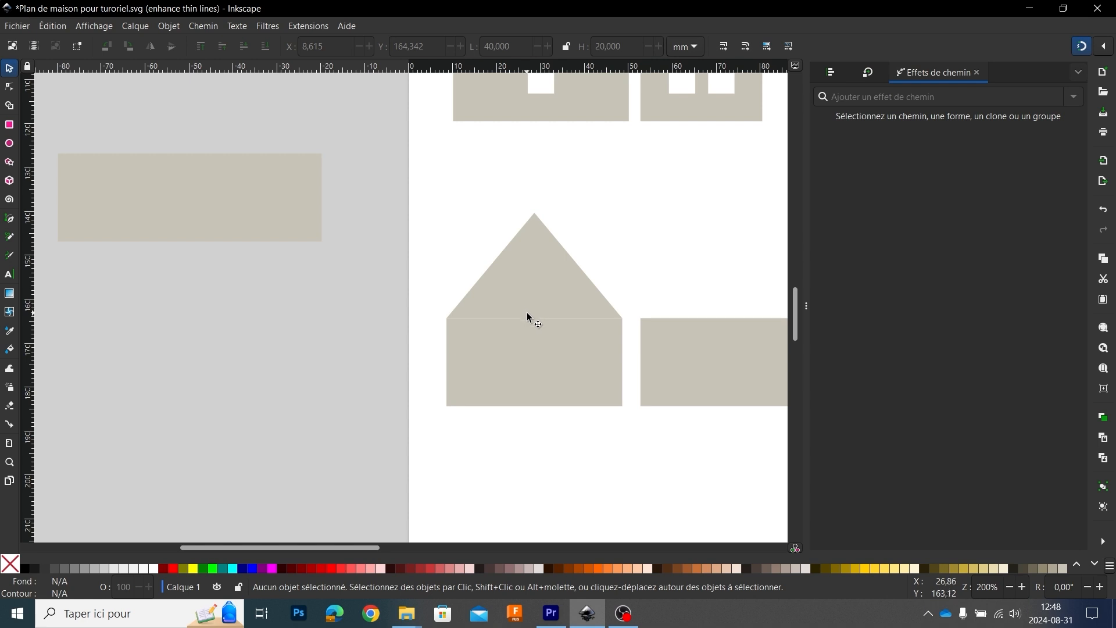
# Step: Fill the roof triangle with a darker beige to set it apart from the wall rectangle
pyautogui.click(532, 280)
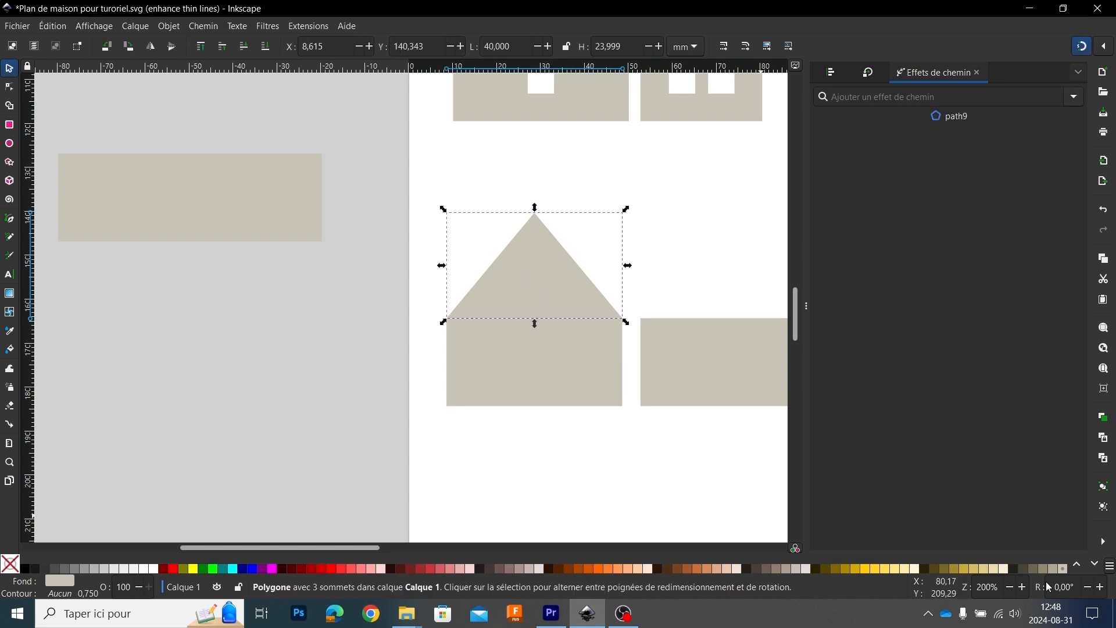
pyautogui.click(1052, 569)
pyautogui.click(654, 270)
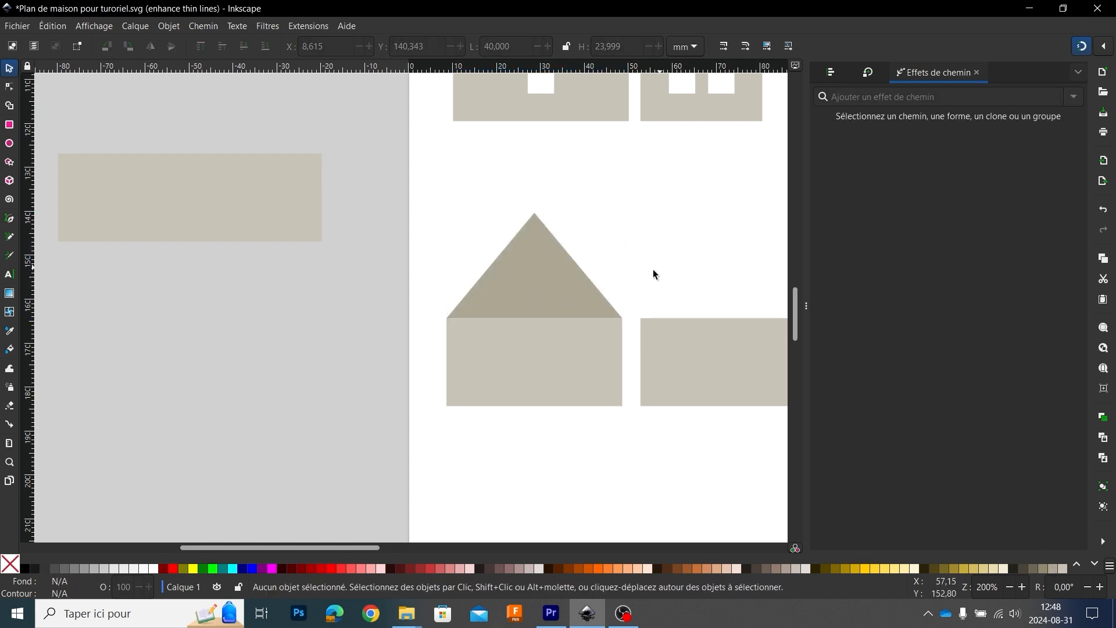
pyautogui.keyDown('ctrl'); pyautogui.scroll(-2, 552, 305); pyautogui.keyUp('ctrl')
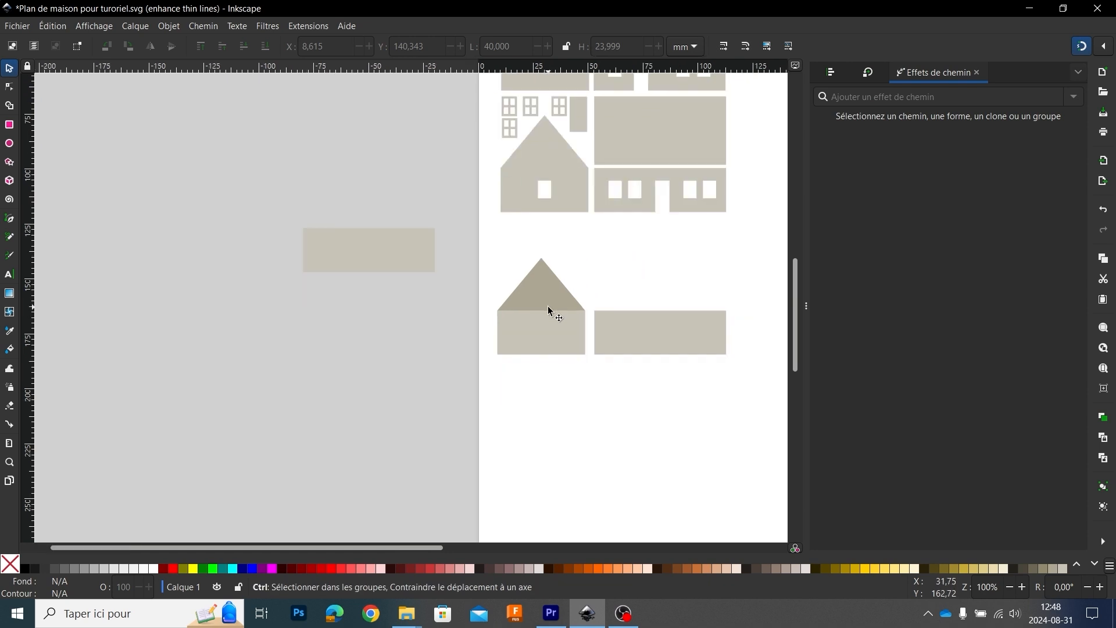
# Step: Move the gable's triangle and rectangle together off the page, duplicate them, and place the copy back beside the 60 mm wall
pyautogui.keyDown('ctrl'); pyautogui.scroll(1, 548, 307); pyautogui.keyUp('ctrl')
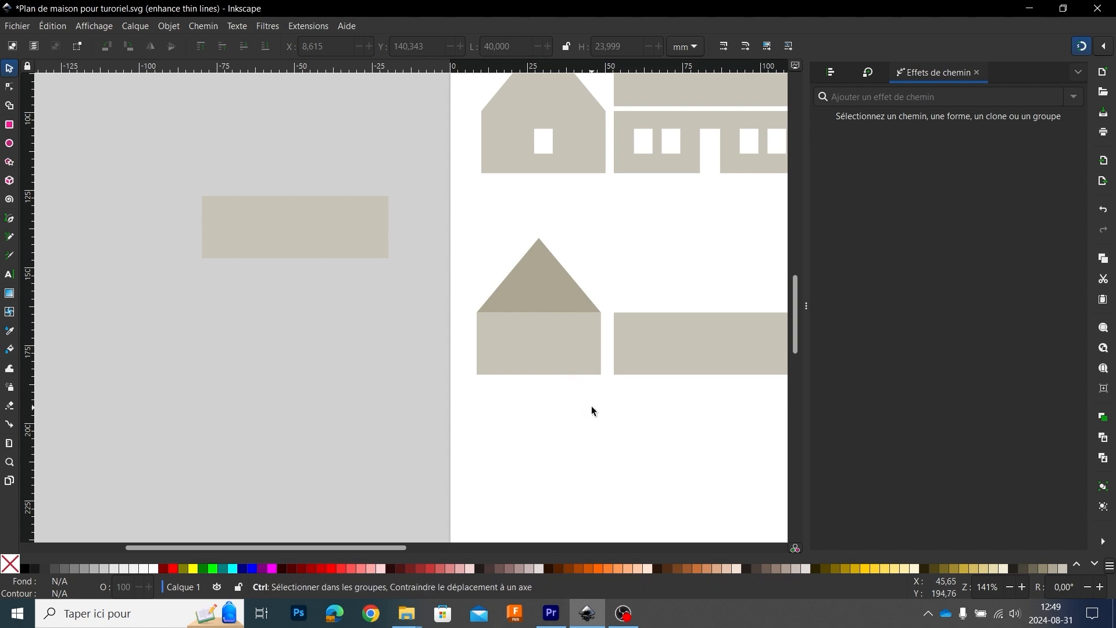
pyautogui.moveTo(441, 216); pyautogui.dragTo(585, 409)
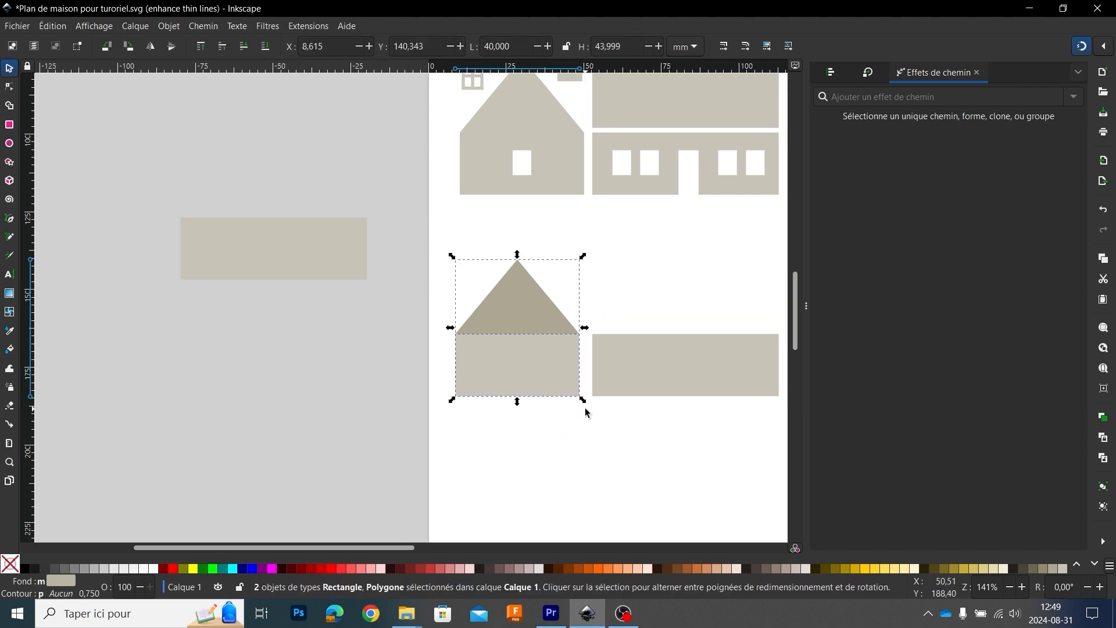
pyautogui.moveTo(531, 362); pyautogui.dragTo(291, 405)
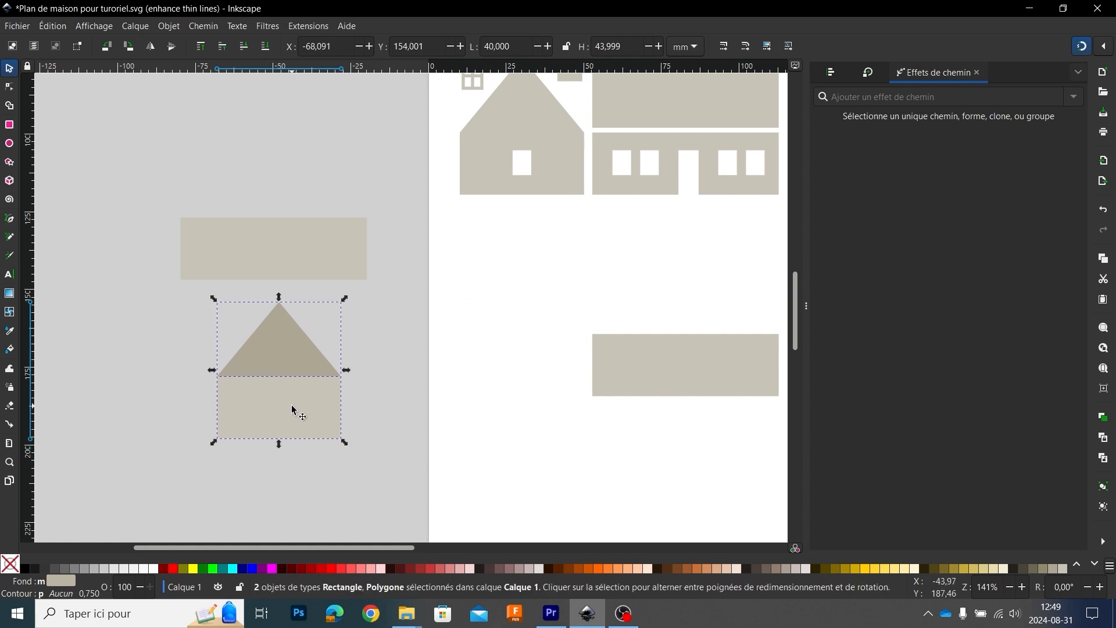
pyautogui.hotkey('ctrl', 'd')
pyautogui.moveTo(289, 410); pyautogui.dragTo(522, 372)
pyautogui.click(533, 439)
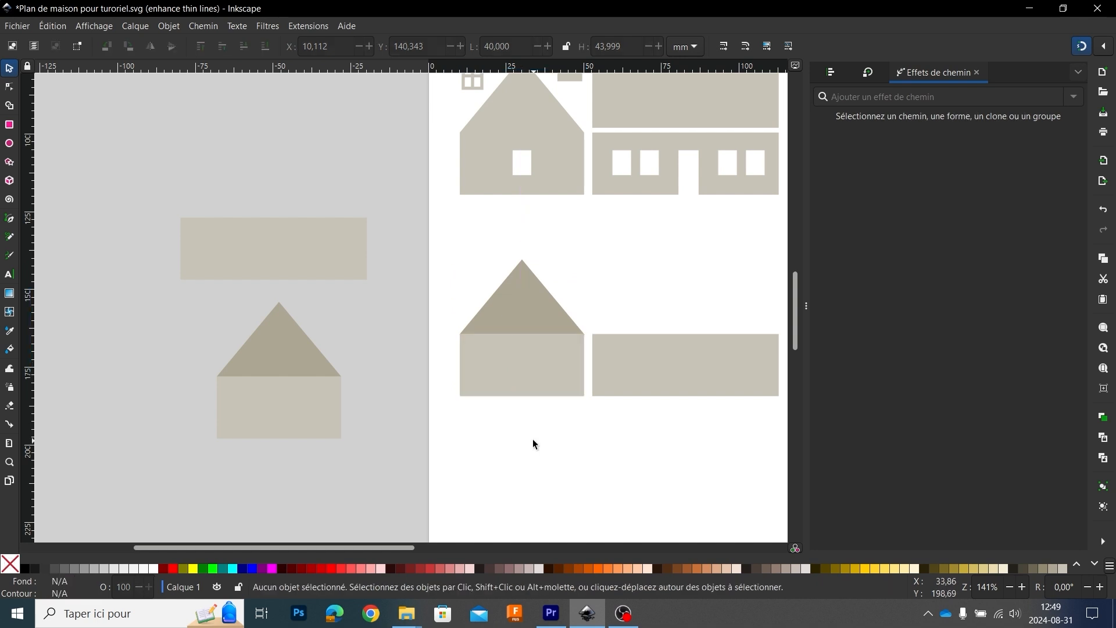
# Step: Merge the triangle and rectangle of the on-page gable wall into a single shape with Union
pyautogui.scroll(-2, 532, 438)
pyautogui.scroll(2, 507, 431)
pyautogui.click(520, 331)
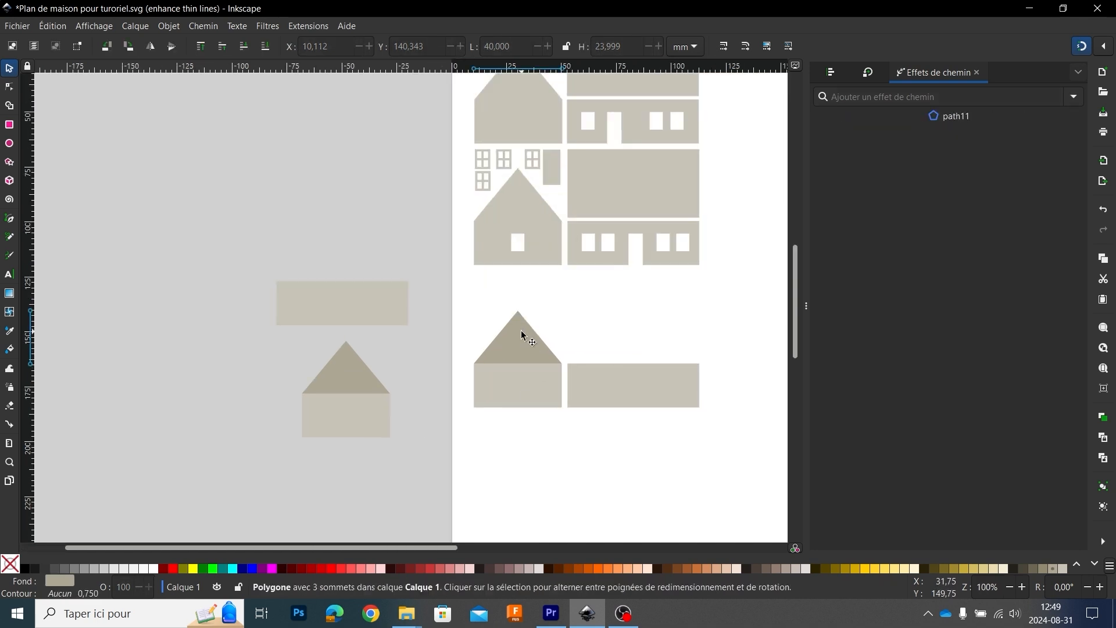
pyautogui.keyDown('shift'); pyautogui.click(529, 386); pyautogui.keyUp('shift')
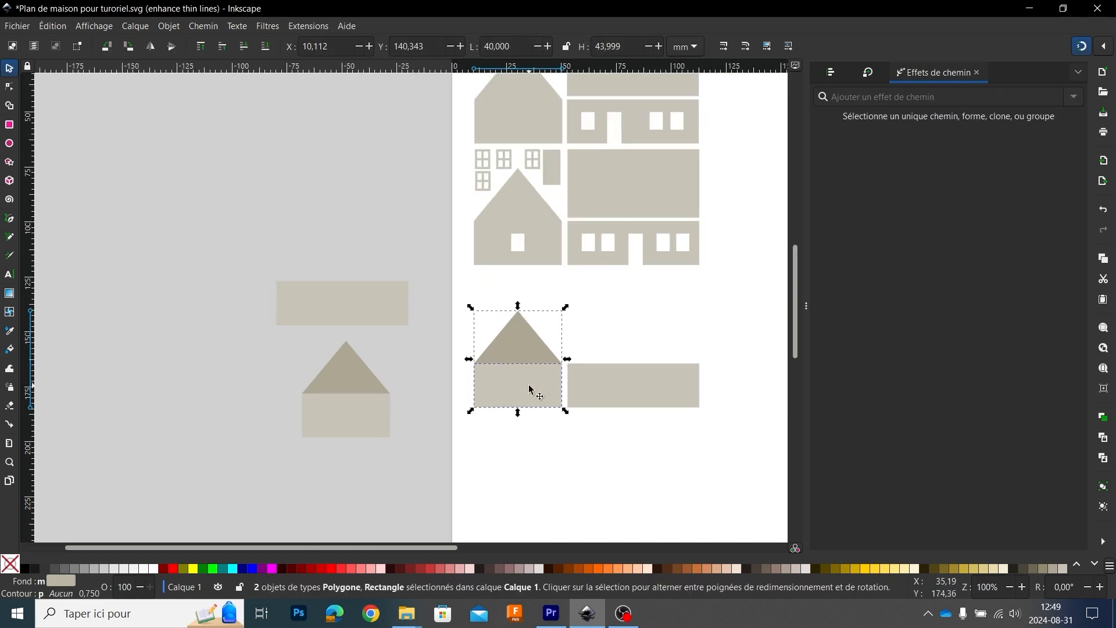
pyautogui.click(618, 327)
pyautogui.moveTo(458, 278); pyautogui.dragTo(569, 420)
pyautogui.click(619, 308)
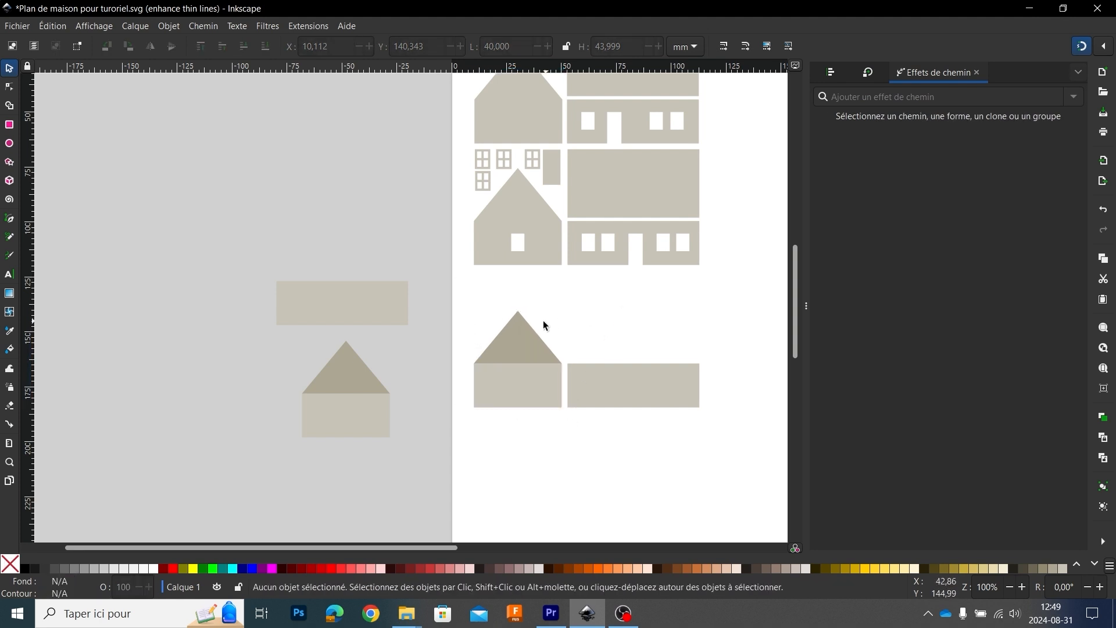
pyautogui.click(516, 349)
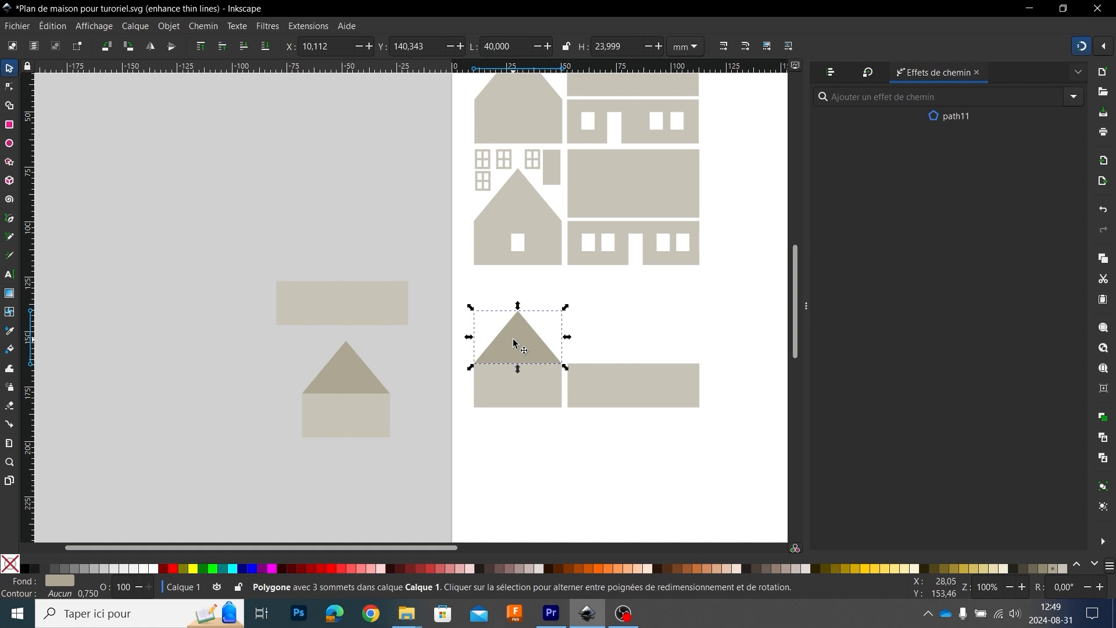
pyautogui.keyDown('shift'); pyautogui.click(539, 387); pyautogui.keyUp('shift')
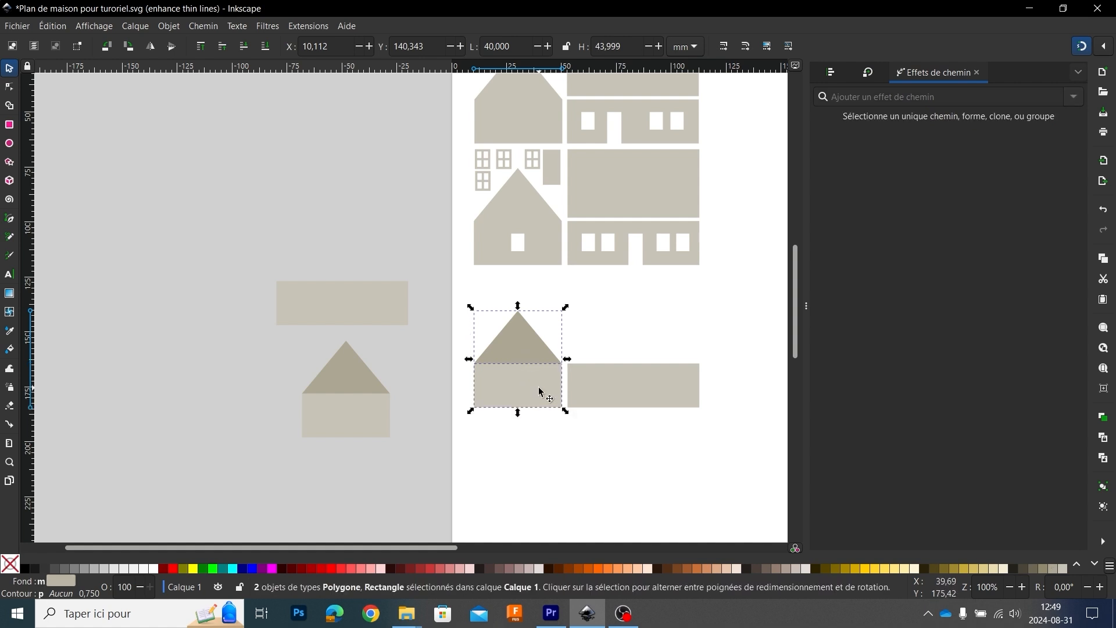
pyautogui.click(211, 26)
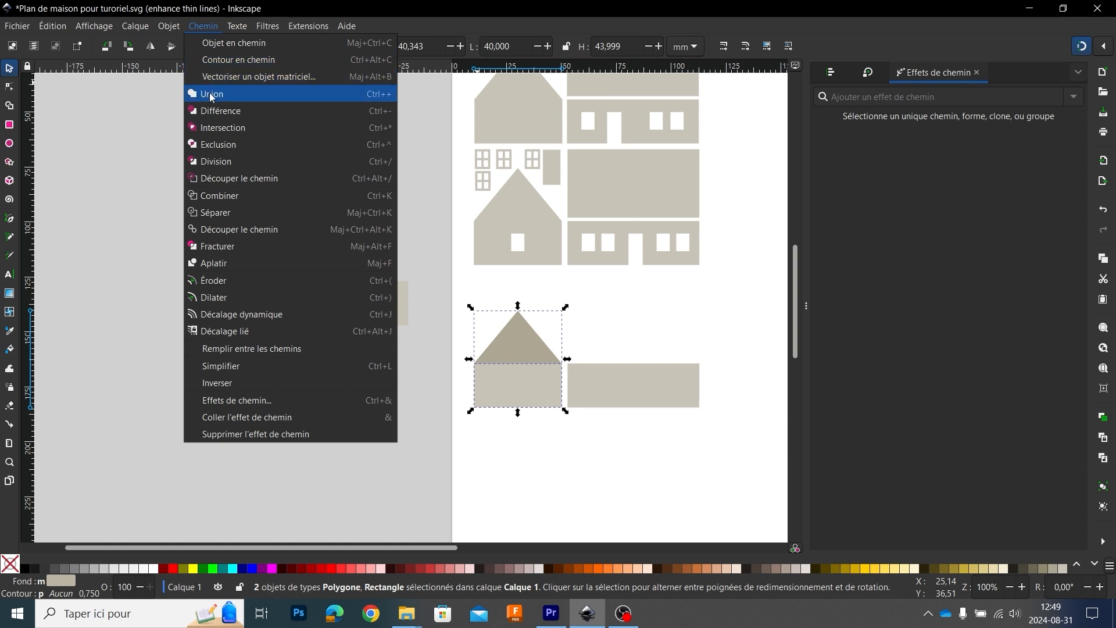
pyautogui.click(209, 95)
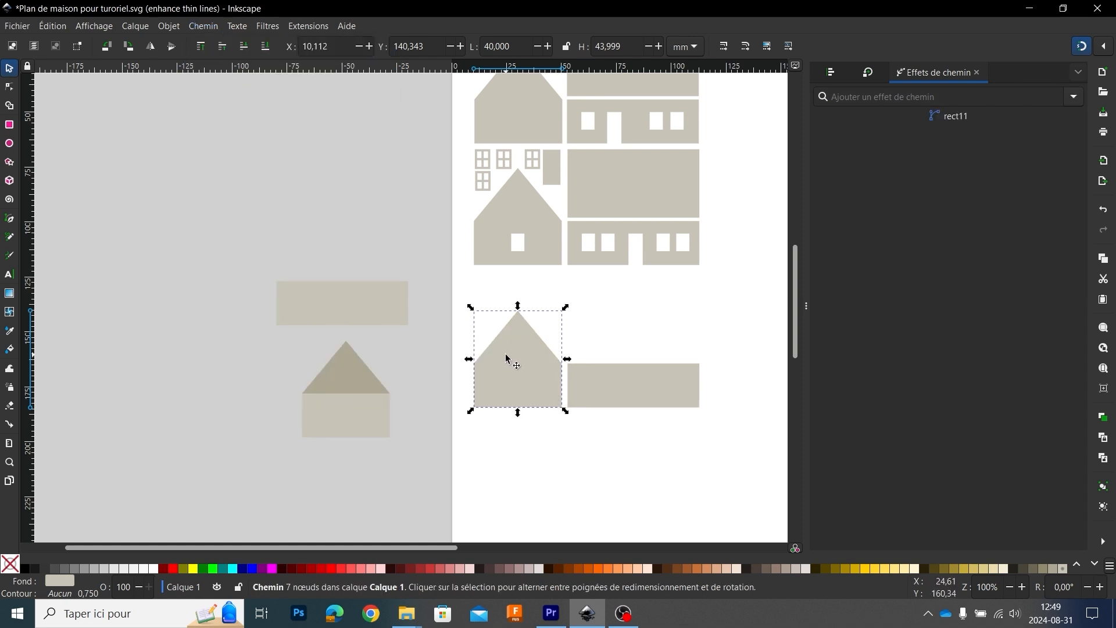
# Step: Try pulling one node away from the merged gable's right eave corner to check for overlapping nodes, and undo the move
pyautogui.click(10, 88)
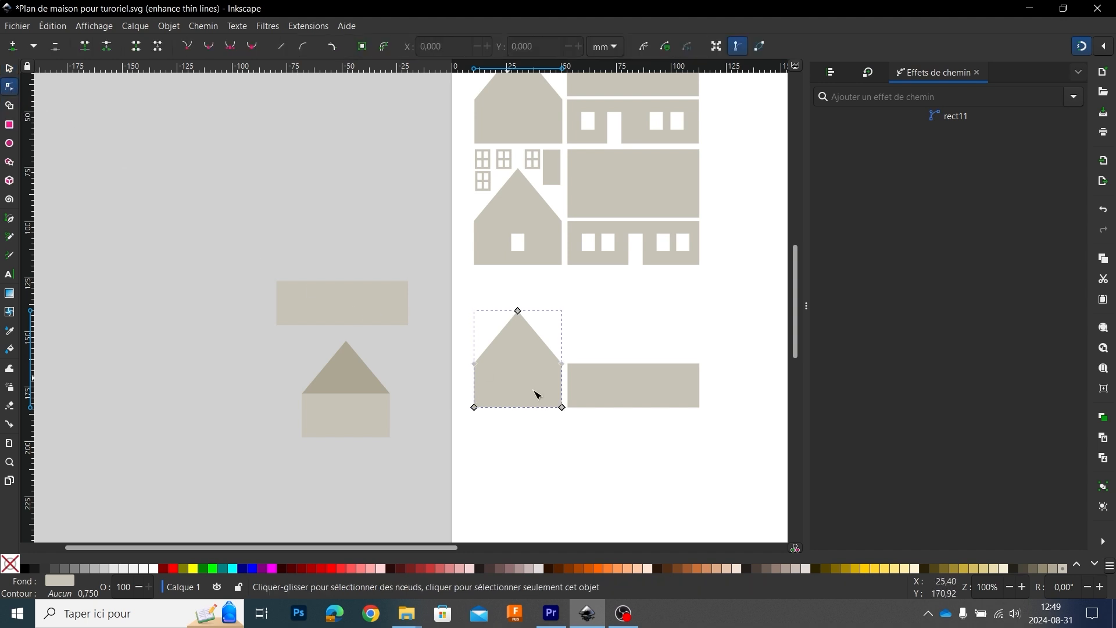
pyautogui.keyDown('ctrl'); pyautogui.scroll(3, 543, 384); pyautogui.keyUp('ctrl')
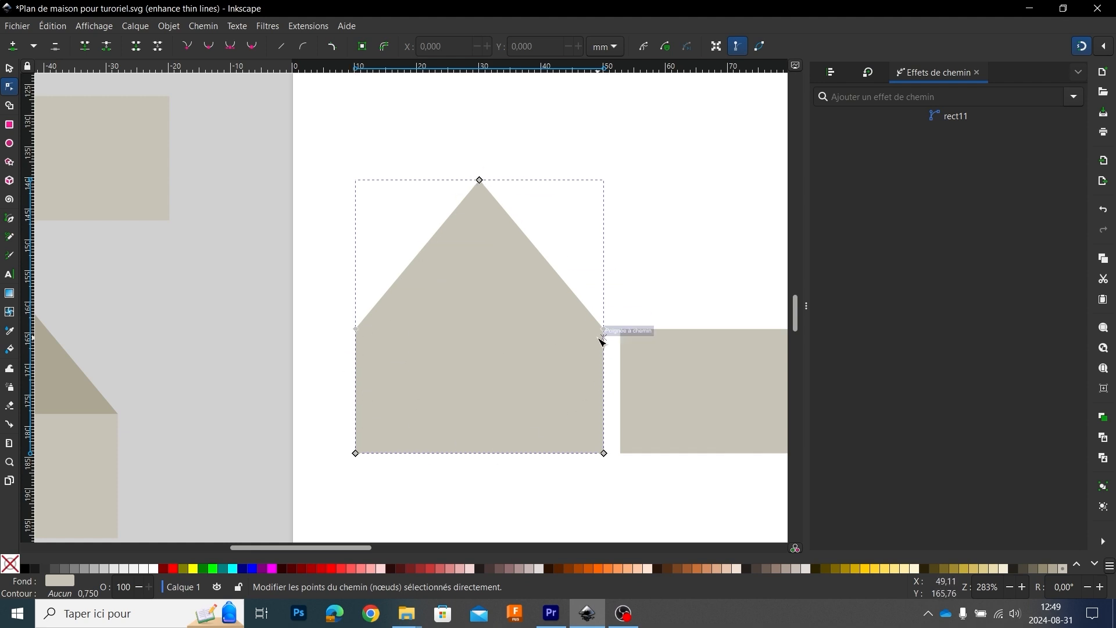
pyautogui.keyDown('ctrl'); pyautogui.scroll(9, 609, 332); pyautogui.keyUp('ctrl')
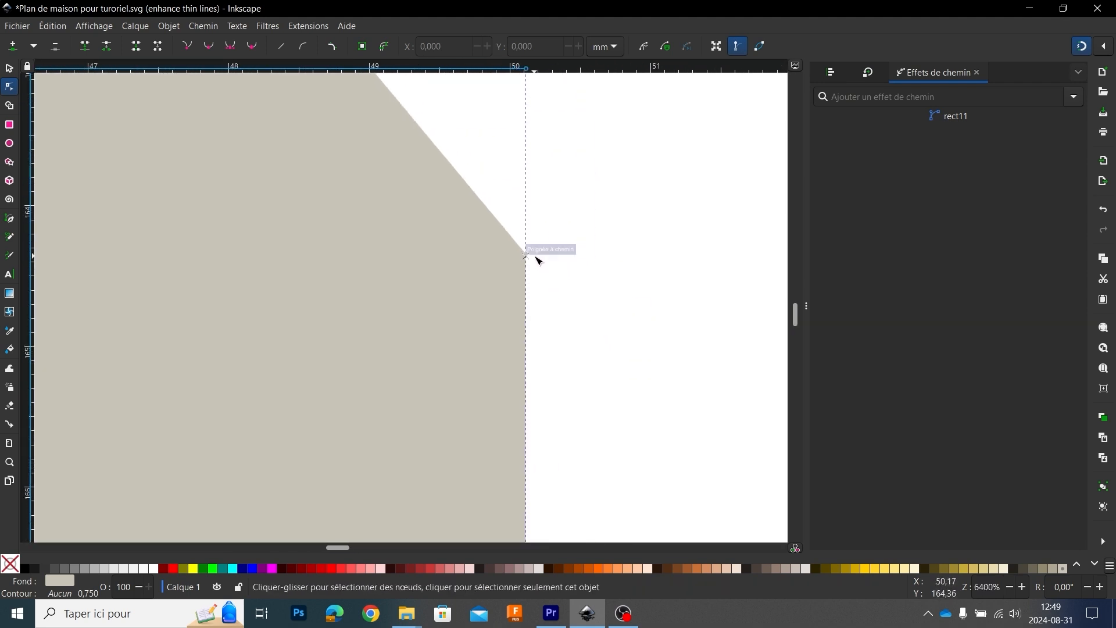
pyautogui.moveTo(528, 255); pyautogui.dragTo(548, 312)
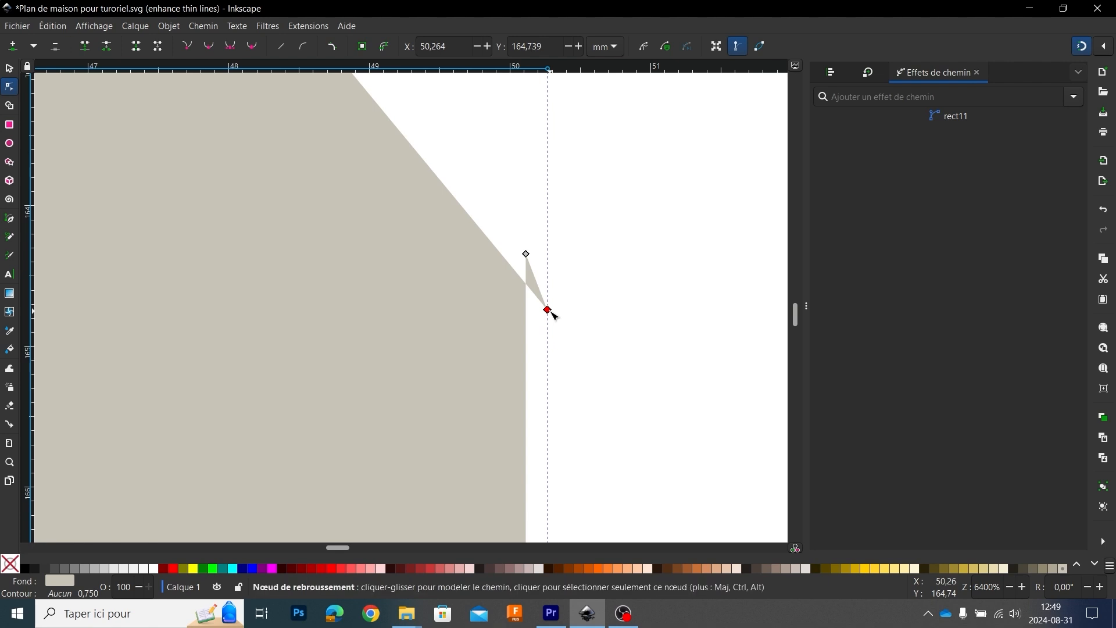
pyautogui.hotkey('ctrl', 'z')
pyautogui.keyDown('ctrl'); pyautogui.scroll(-5, 451, 327); pyautogui.keyUp('ctrl')
# Step: Join the overlapping nodes at the left and right eave corners of the merged gable into single nodes
pyautogui.moveTo(379, 360); pyautogui.dragTo(712, 257)
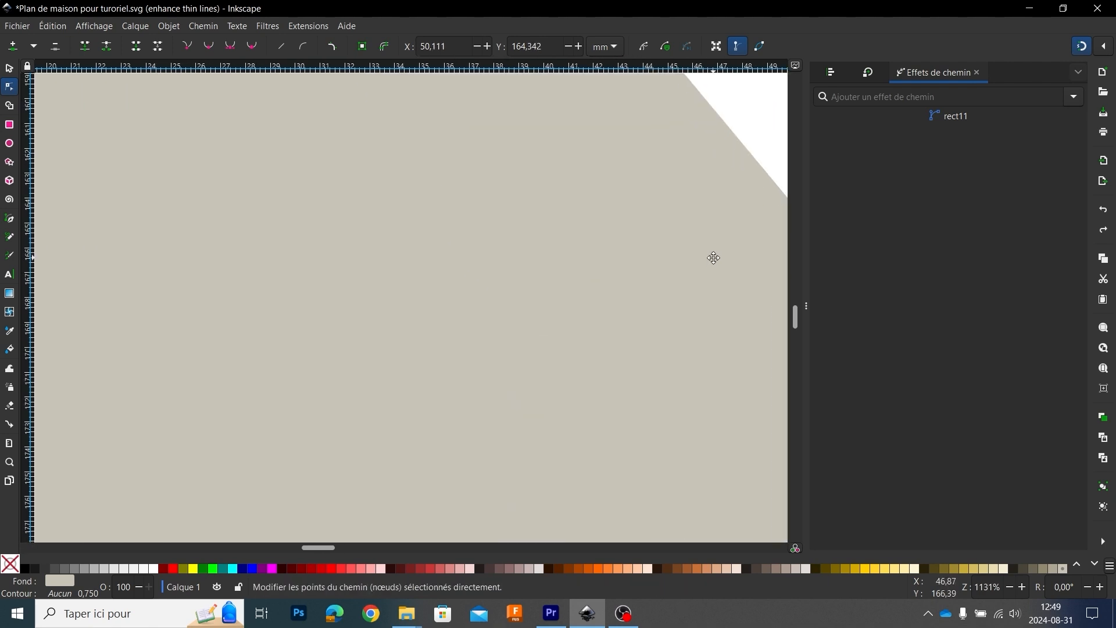
pyautogui.keyDown('ctrl'); pyautogui.scroll(-3, 447, 344); pyautogui.keyUp('ctrl')
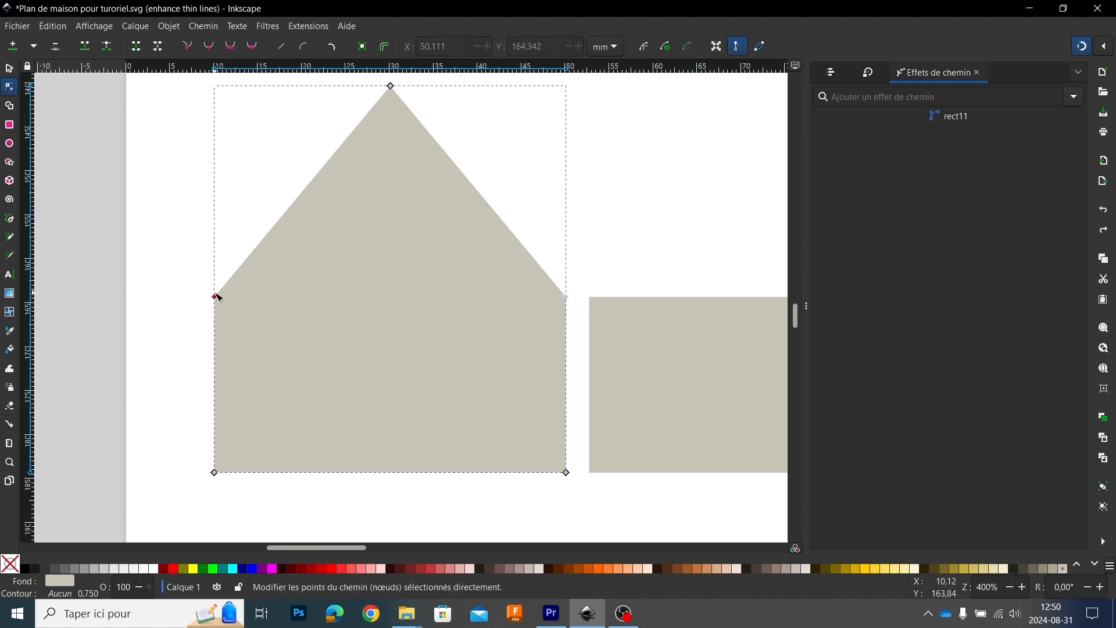
pyautogui.moveTo(190, 259); pyautogui.dragTo(236, 318)
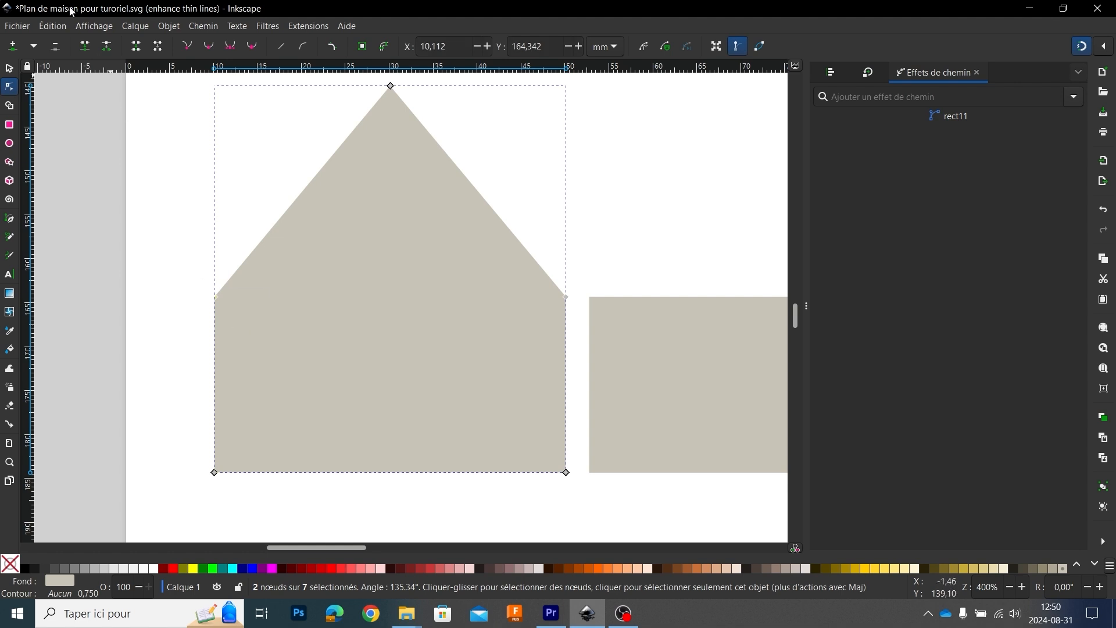
pyautogui.click(214, 297)
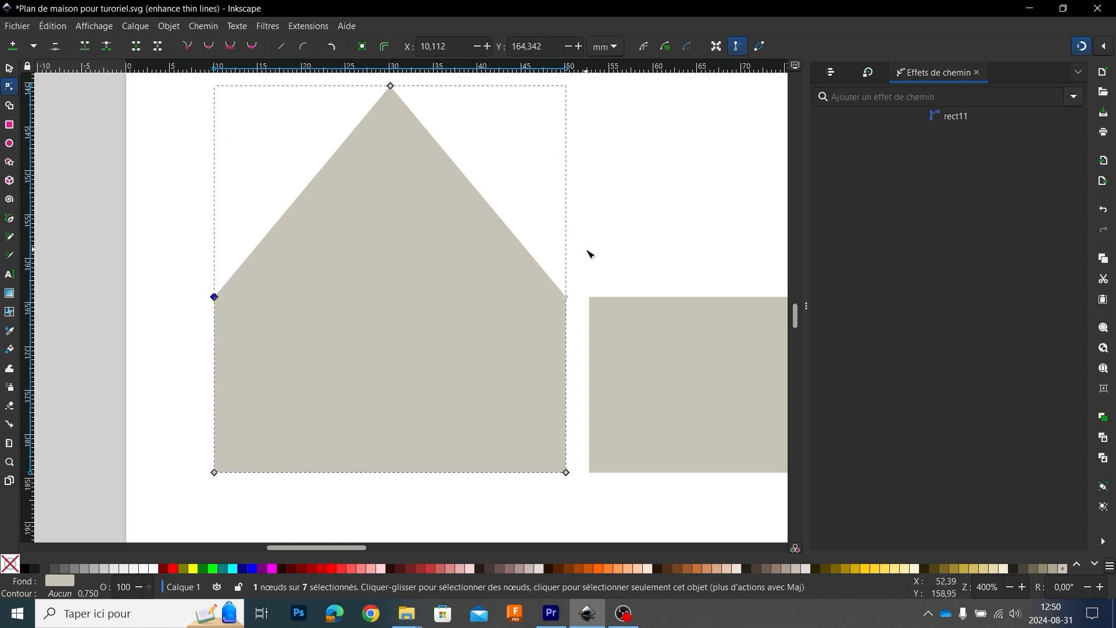
pyautogui.moveTo(587, 250); pyautogui.dragTo(548, 319)
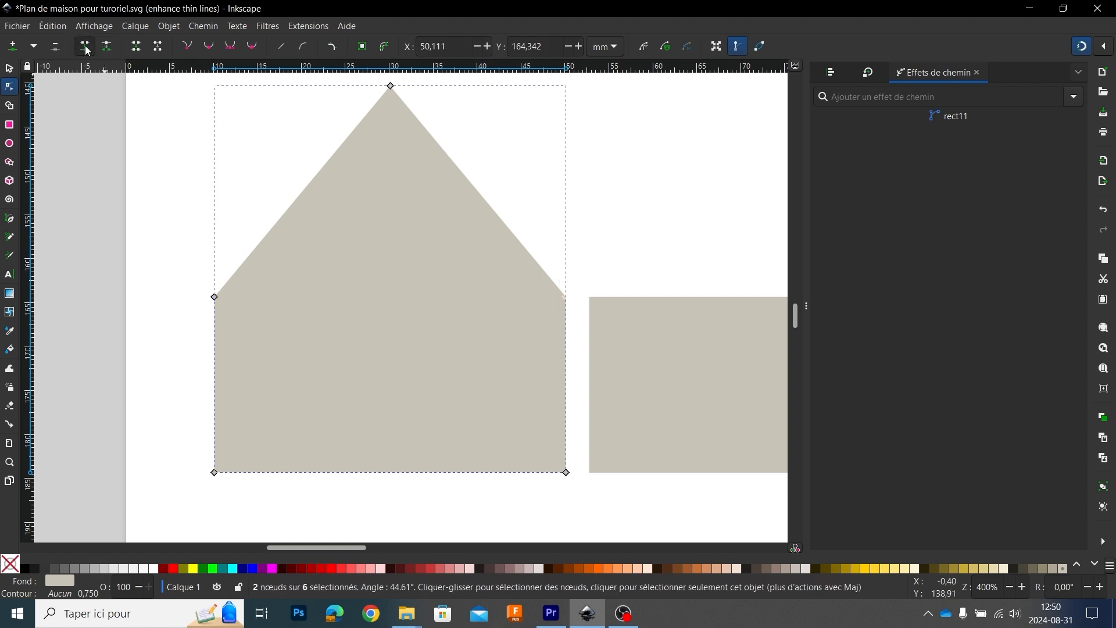
pyautogui.click(86, 47)
pyautogui.click(204, 170)
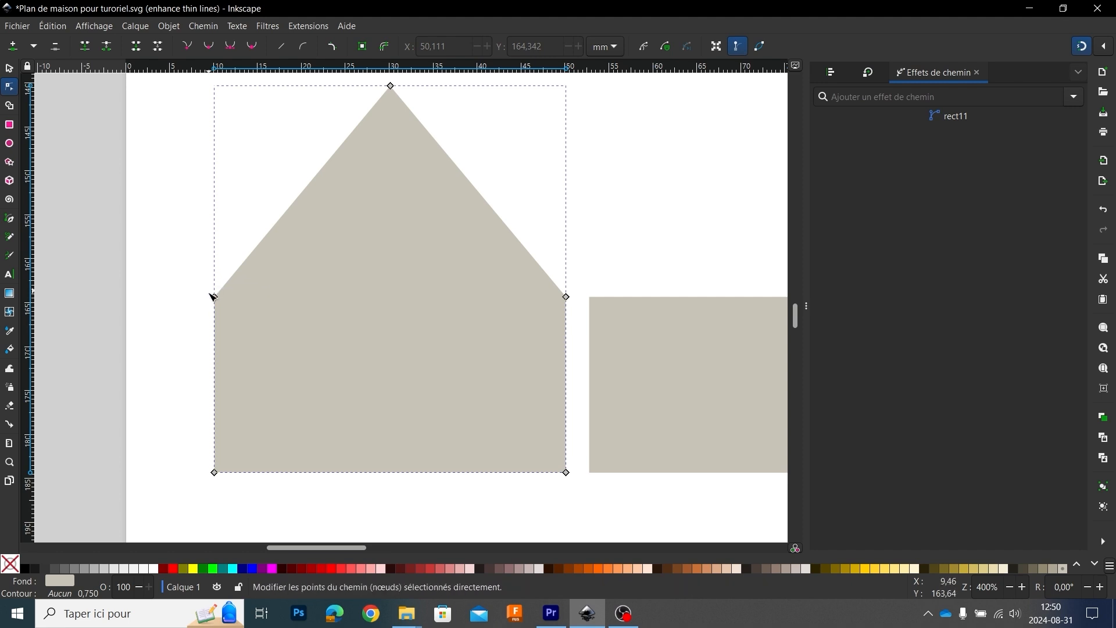
# Step: Bend both straight roof slopes of the merged gable slightly inward into concave curves
pyautogui.scroll(-2, 234, 299)
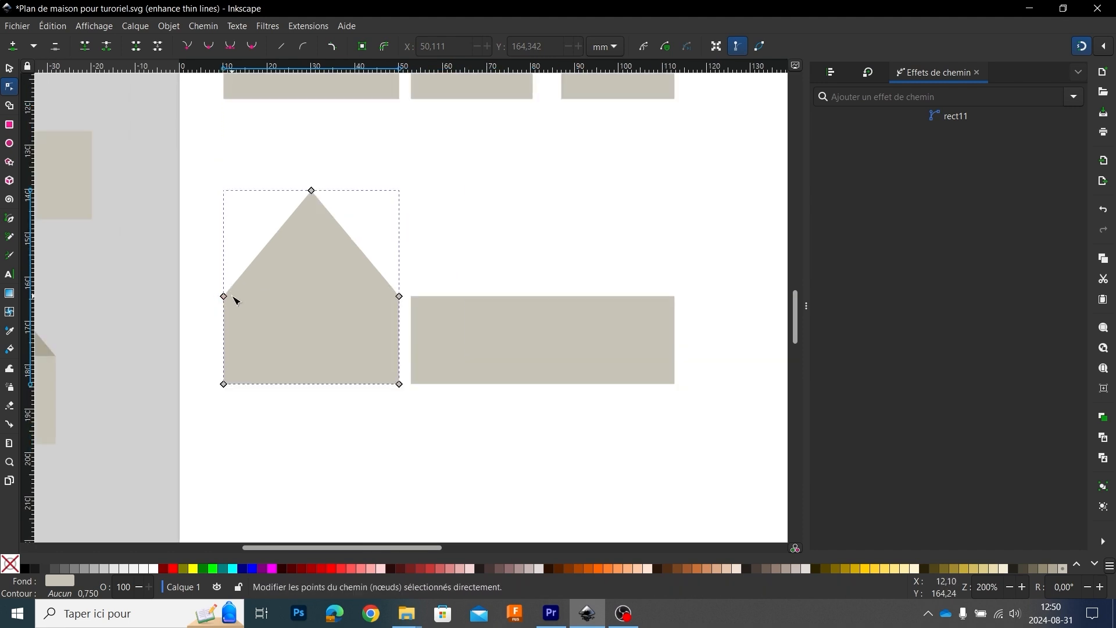
pyautogui.scroll(-1, 235, 299)
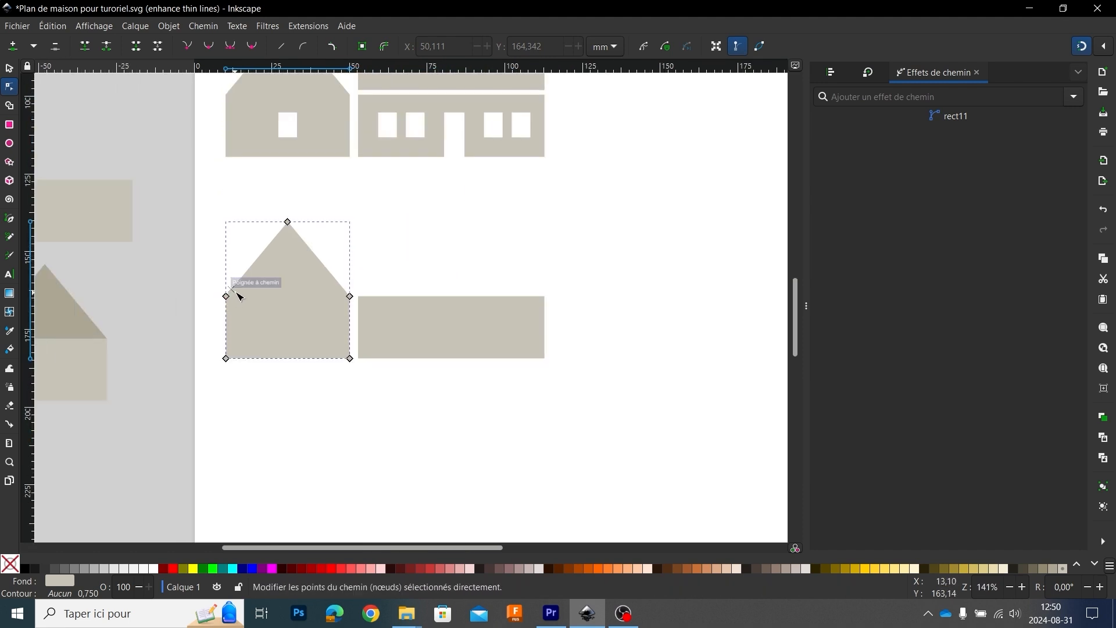
pyautogui.hscroll(-5, 411, 262)
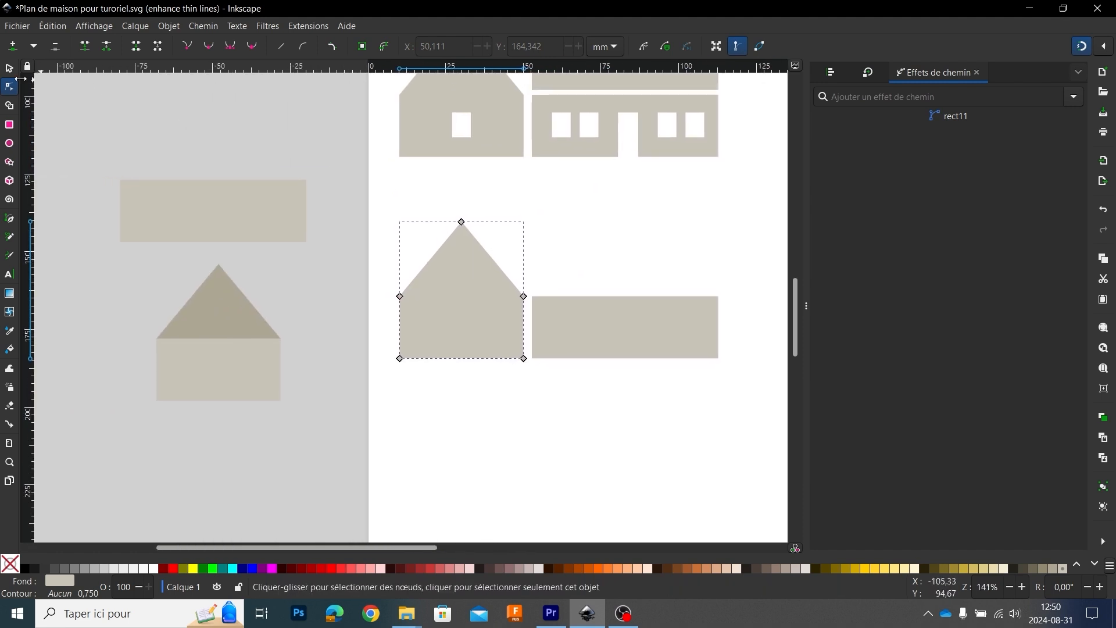
pyautogui.scroll(3, 498, 266)
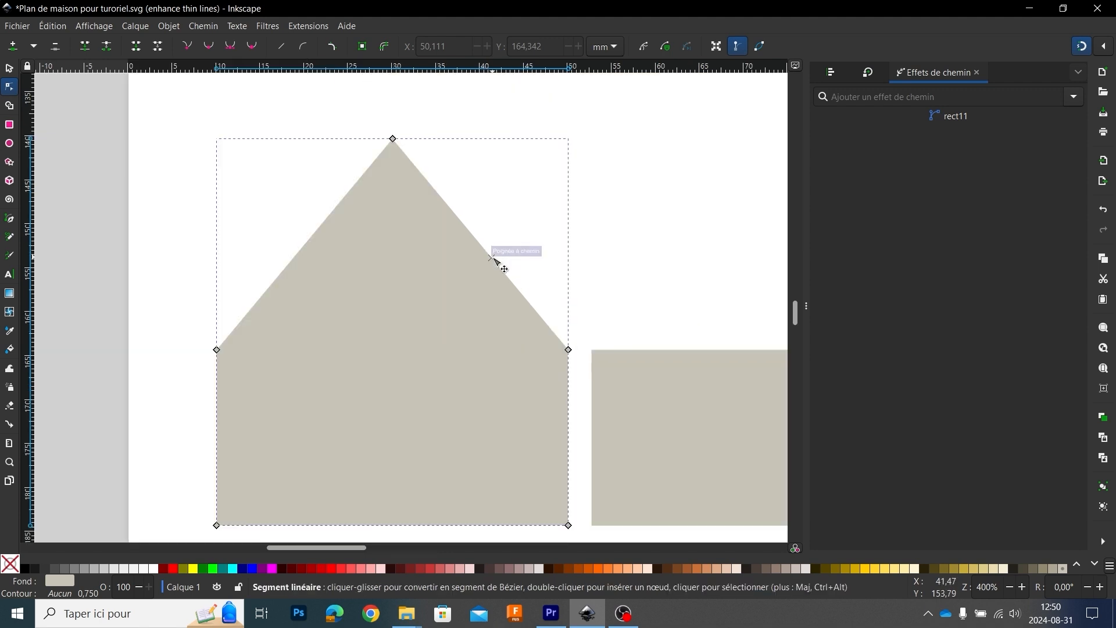
pyautogui.moveTo(498, 262); pyautogui.dragTo(485, 271)
pyautogui.moveTo(312, 242); pyautogui.dragTo(331, 254)
pyautogui.click(608, 212)
pyautogui.scroll(-3, 531, 239)
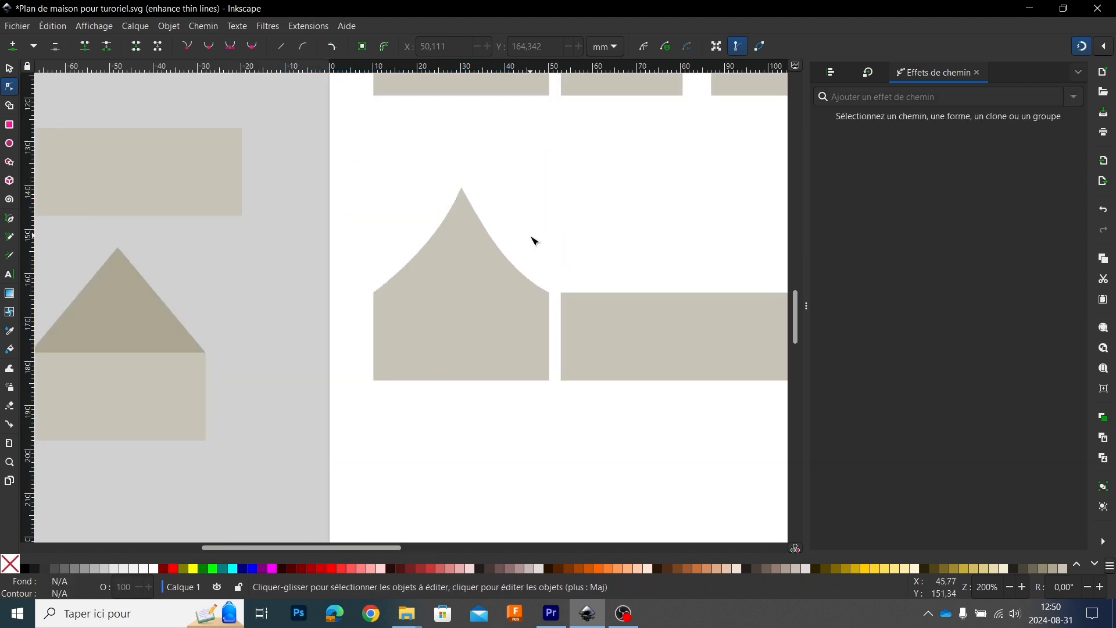
# Step: Trace the gable's left half with the Pen tool as a closed shape about 20 by 44 mm, following the curved slope
pyautogui.scroll(1, 528, 238)
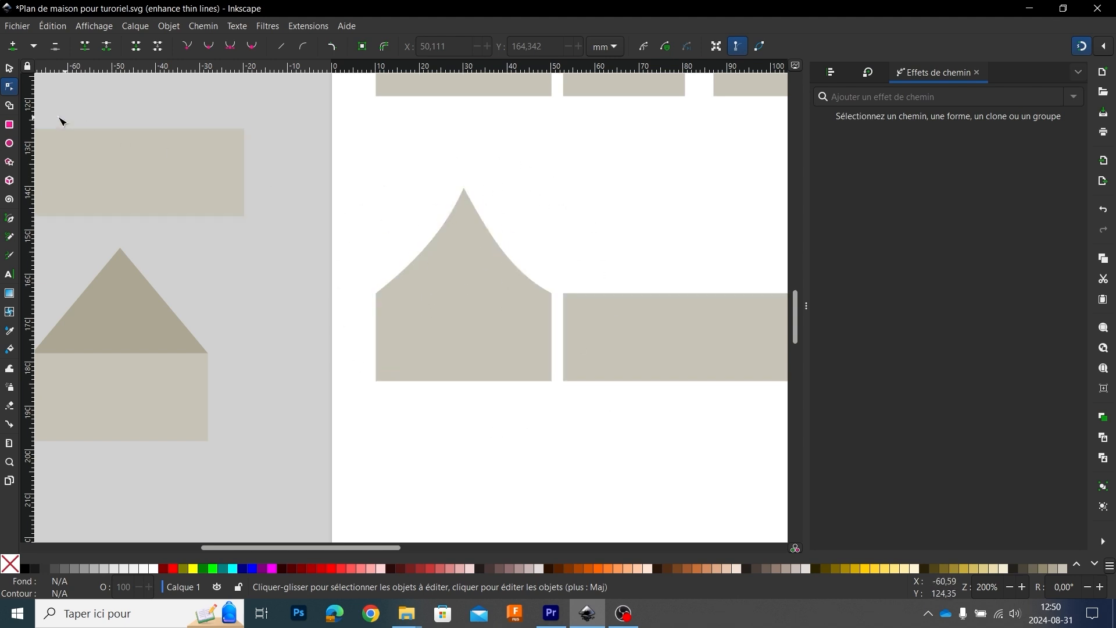
pyautogui.click(10, 220)
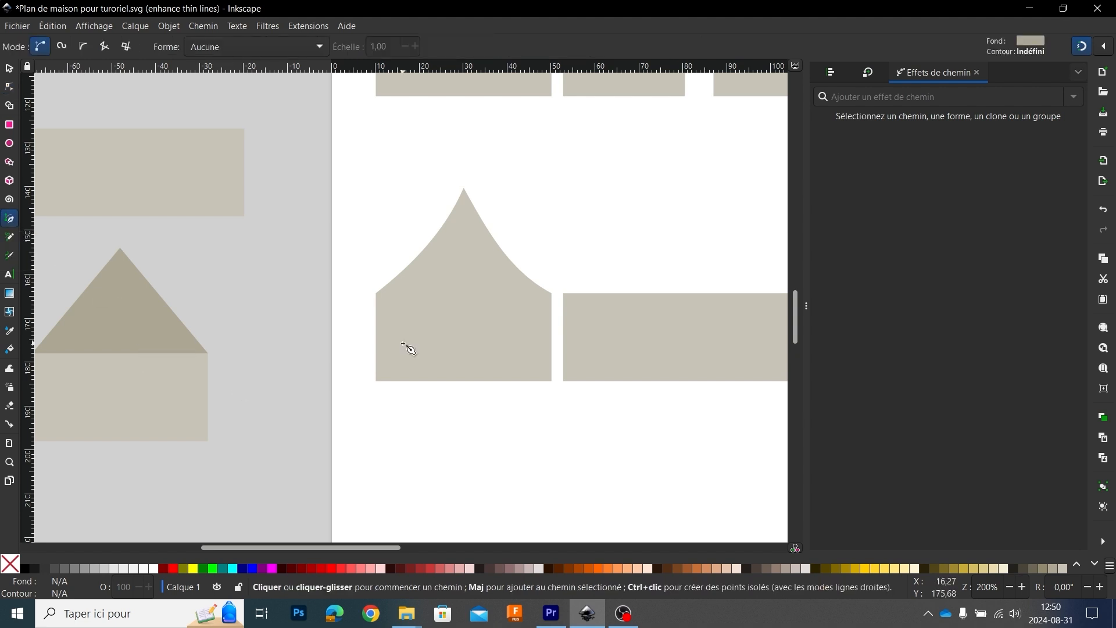
pyautogui.click(376, 294)
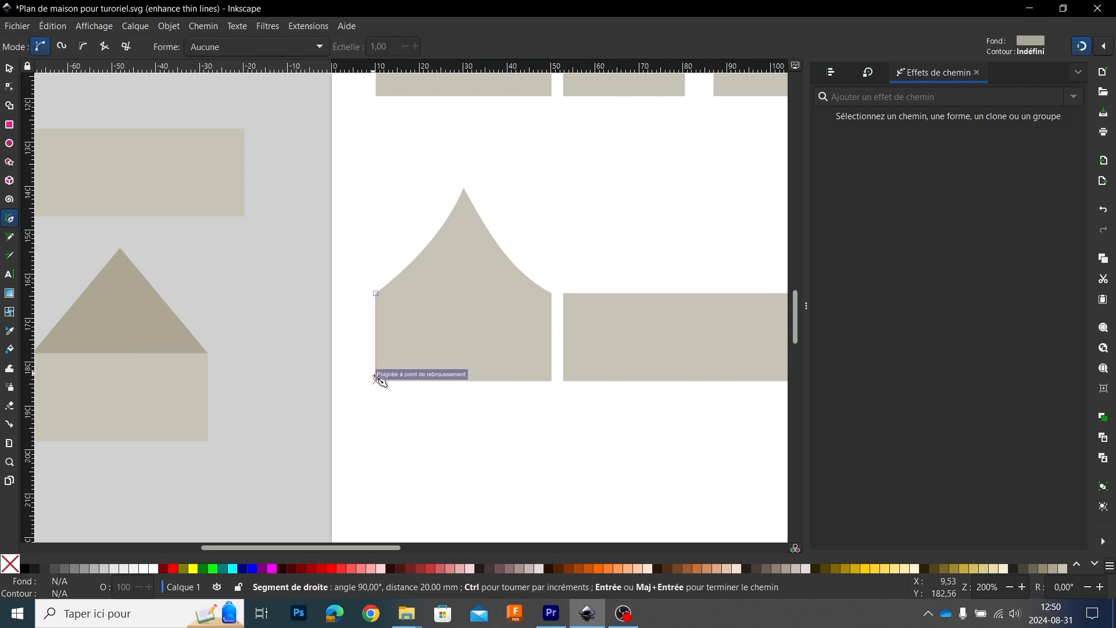
pyautogui.click(375, 381)
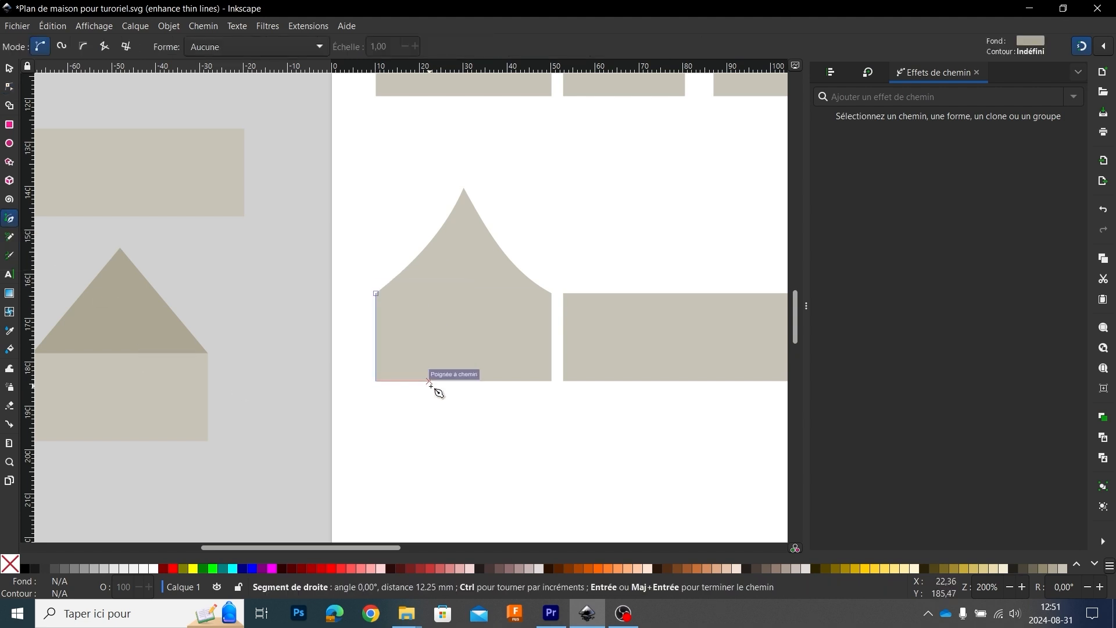
pyautogui.click(464, 380)
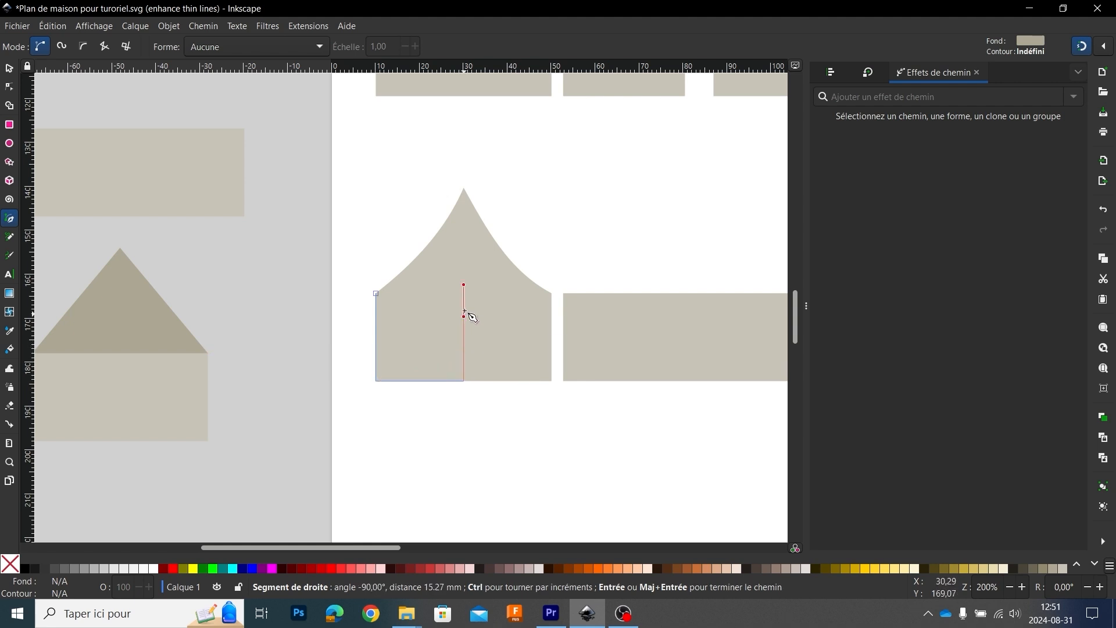
pyautogui.click(463, 188)
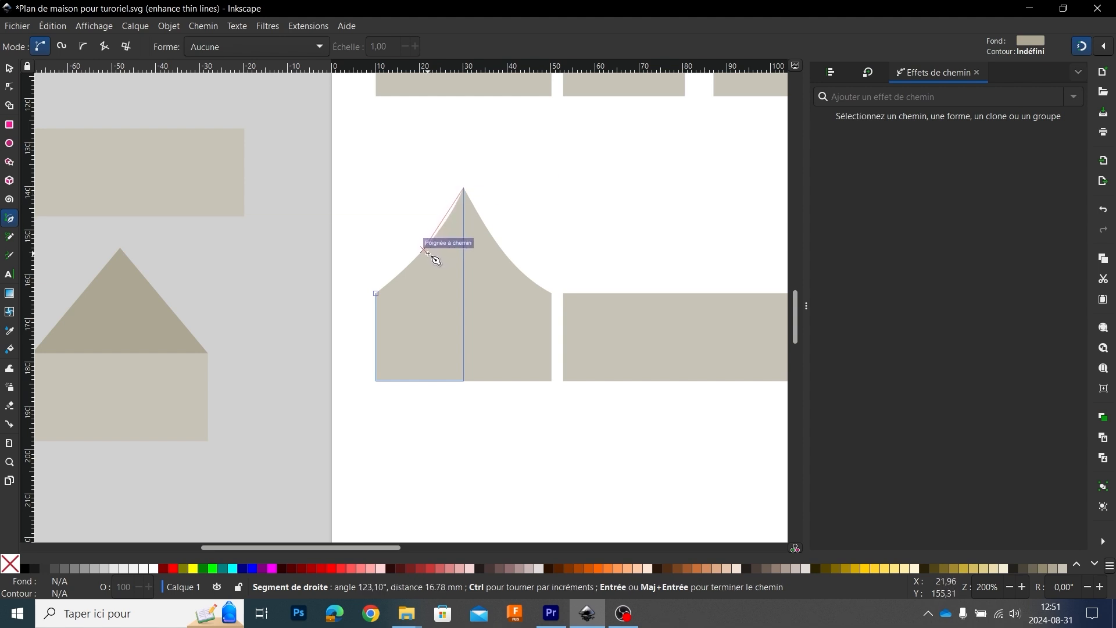
pyautogui.moveTo(424, 251); pyautogui.dragTo(405, 278)
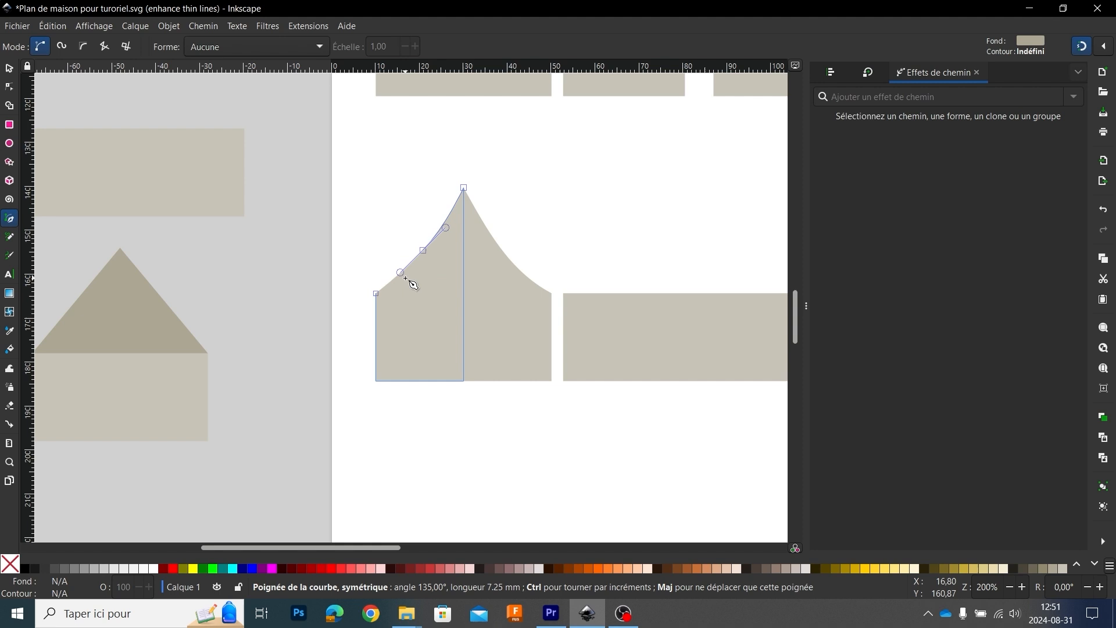
pyautogui.click(377, 294)
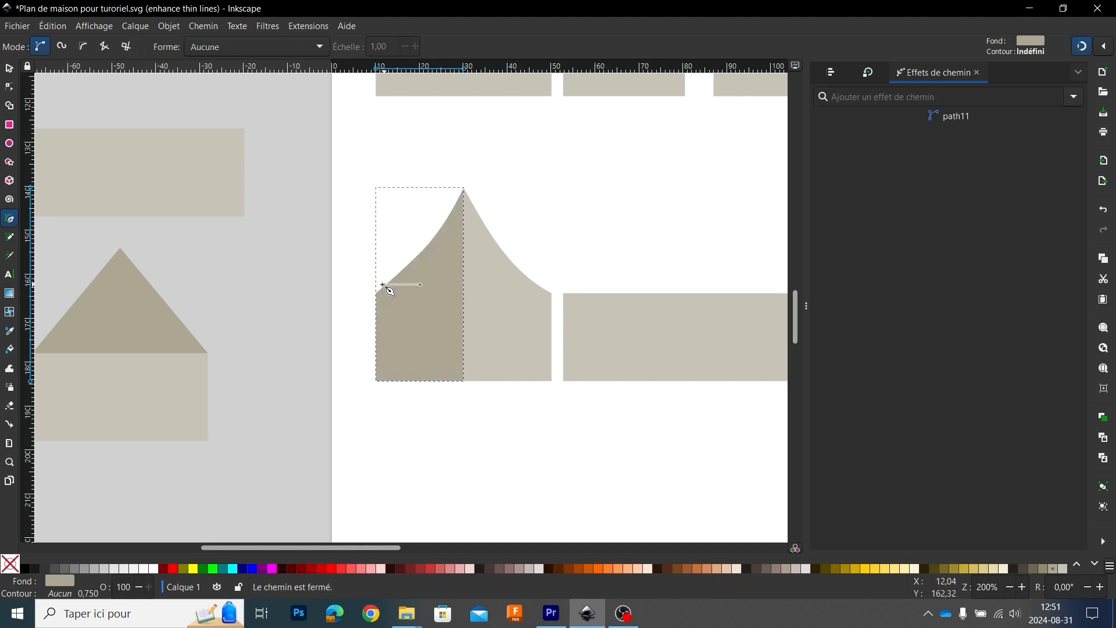
# Step: Smooth the traced half's roof slope by adjusting its middle node and curve handles to follow the gable's concave curve
pyautogui.click(9, 69)
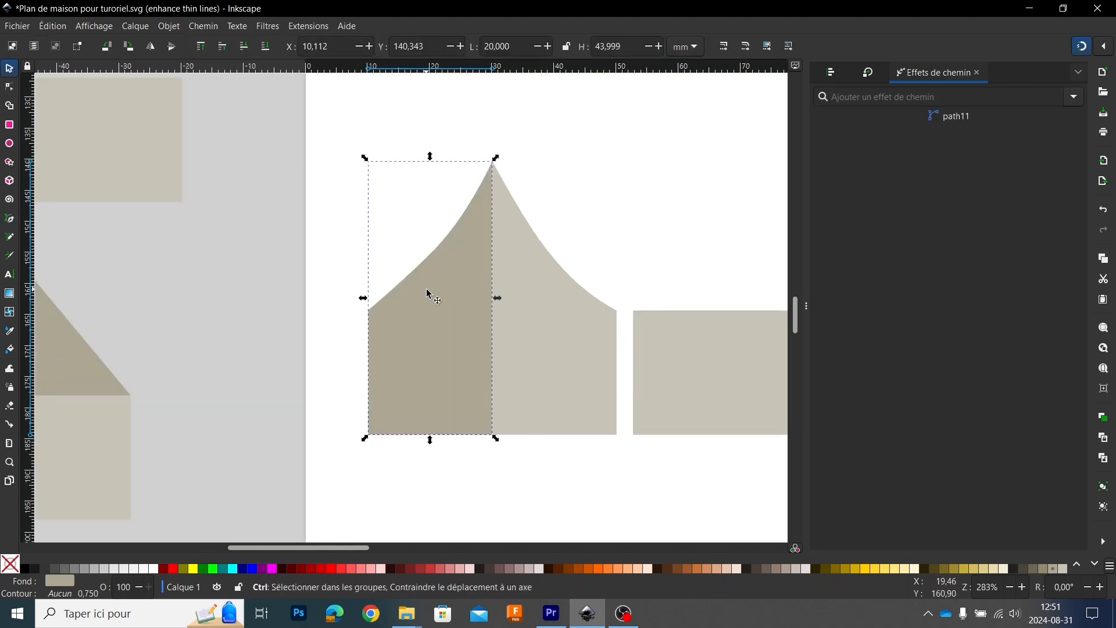
pyautogui.scroll(1, 401, 256)
pyautogui.click(10, 86)
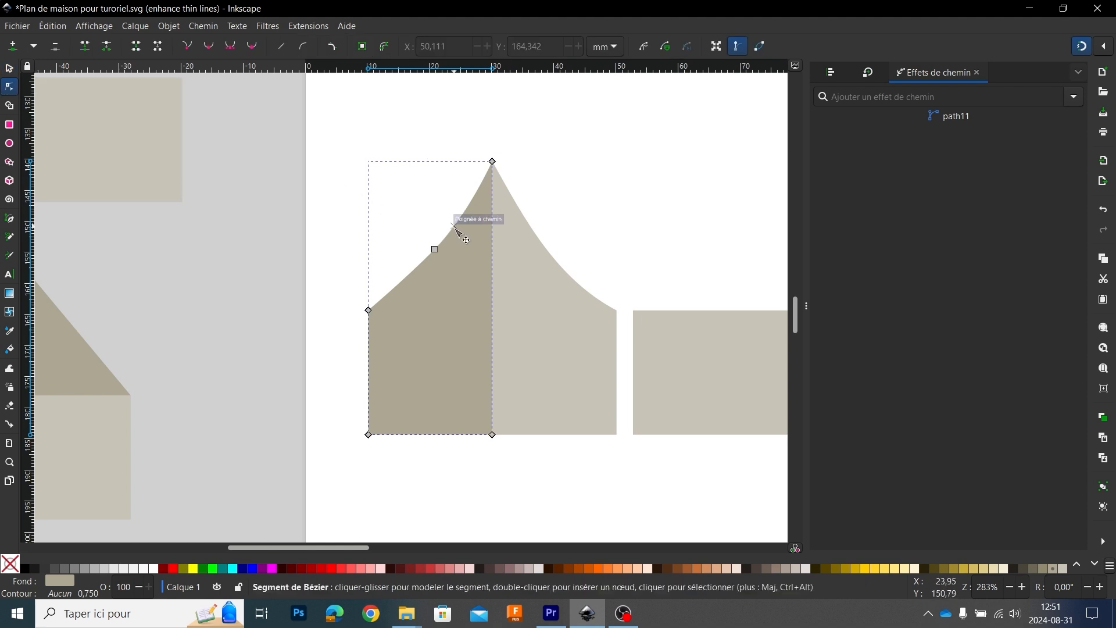
pyautogui.doubleClick(434, 249)
pyautogui.moveTo(434, 250); pyautogui.dragTo(438, 265)
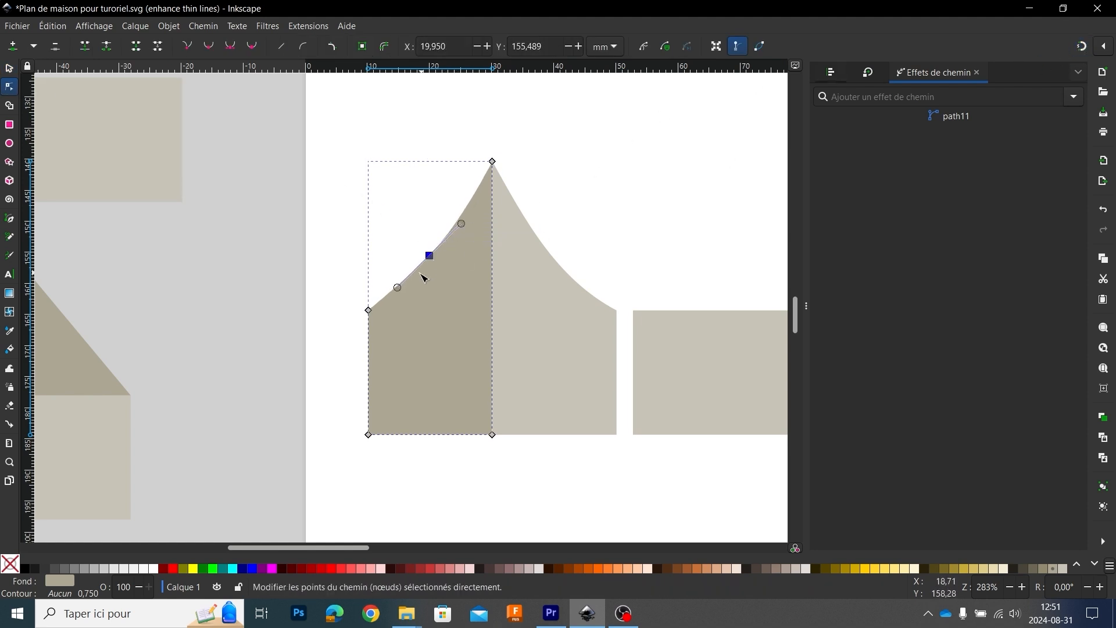
pyautogui.moveTo(399, 289); pyautogui.dragTo(430, 265)
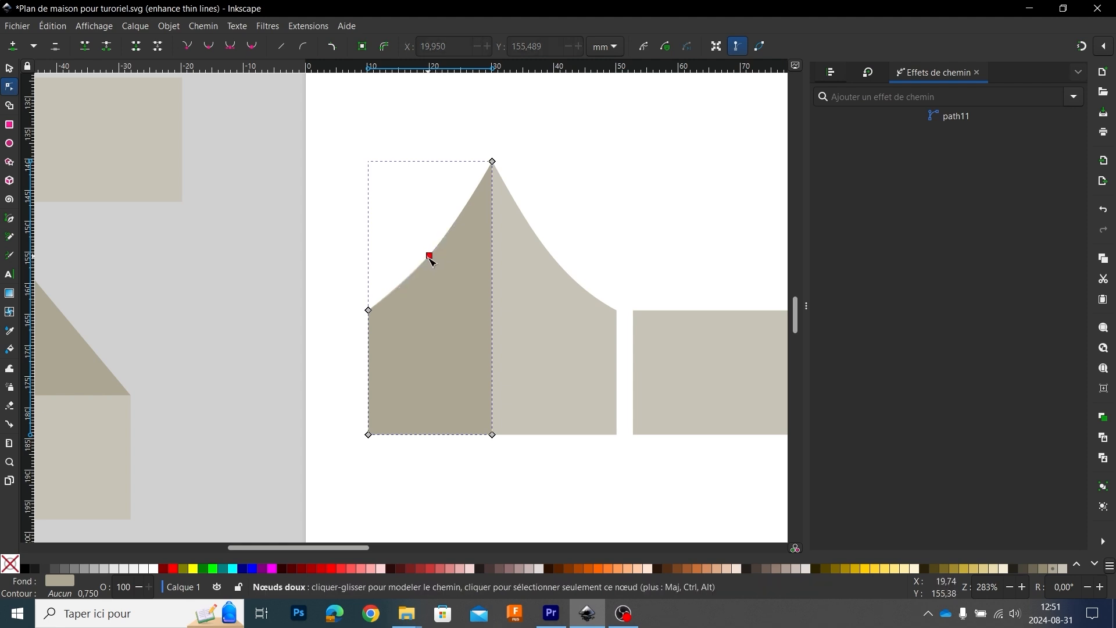
pyautogui.click(429, 256)
pyautogui.click(10, 69)
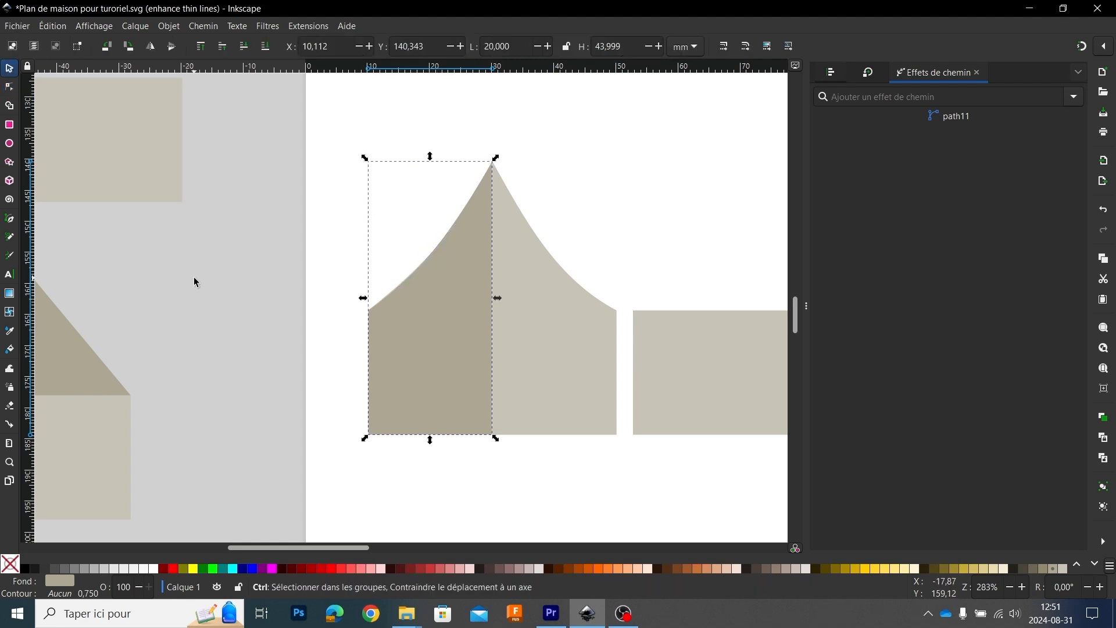
# Step: Delete the merged curved gable lying behind the traced half
pyautogui.scroll(-2, 194, 278)
pyautogui.press('Escape')
pyautogui.click(373, 298)
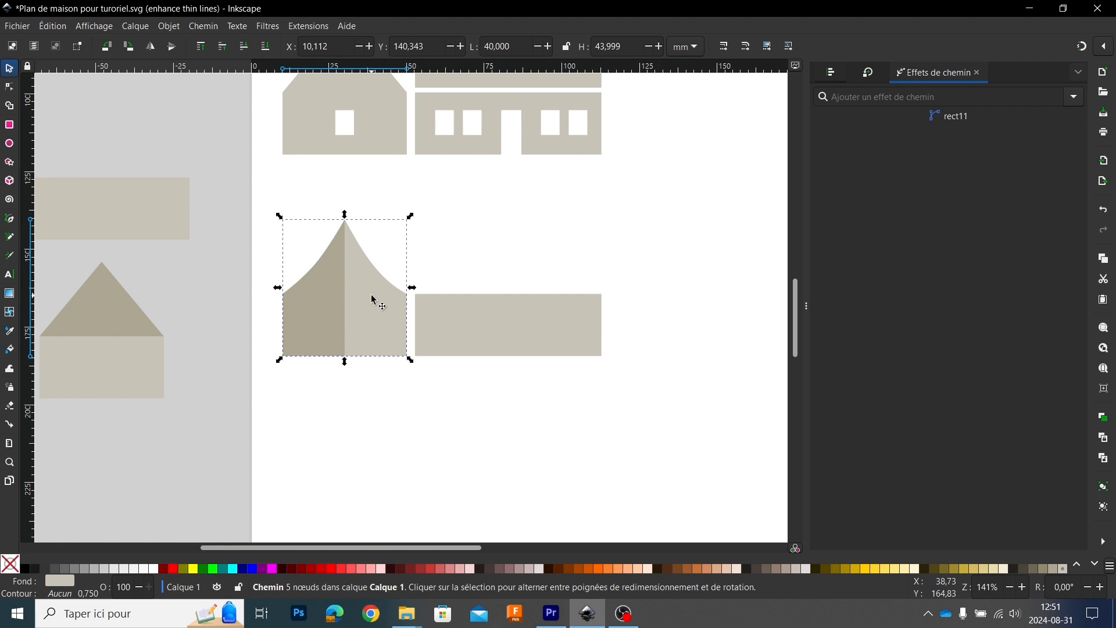
pyautogui.press('Delete')
# Step: Mirror a duplicate of the traced half horizontally and snap it against the original half's vertical centre edge
pyautogui.click(323, 301)
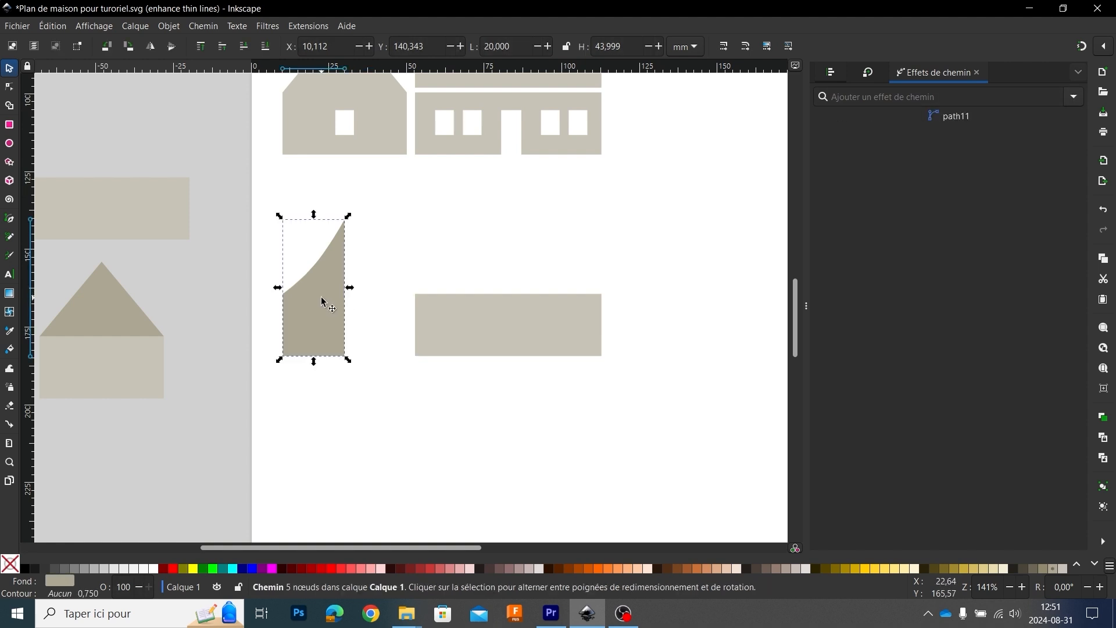
pyautogui.hotkey('ctrl', 'd')
pyautogui.click(151, 48)
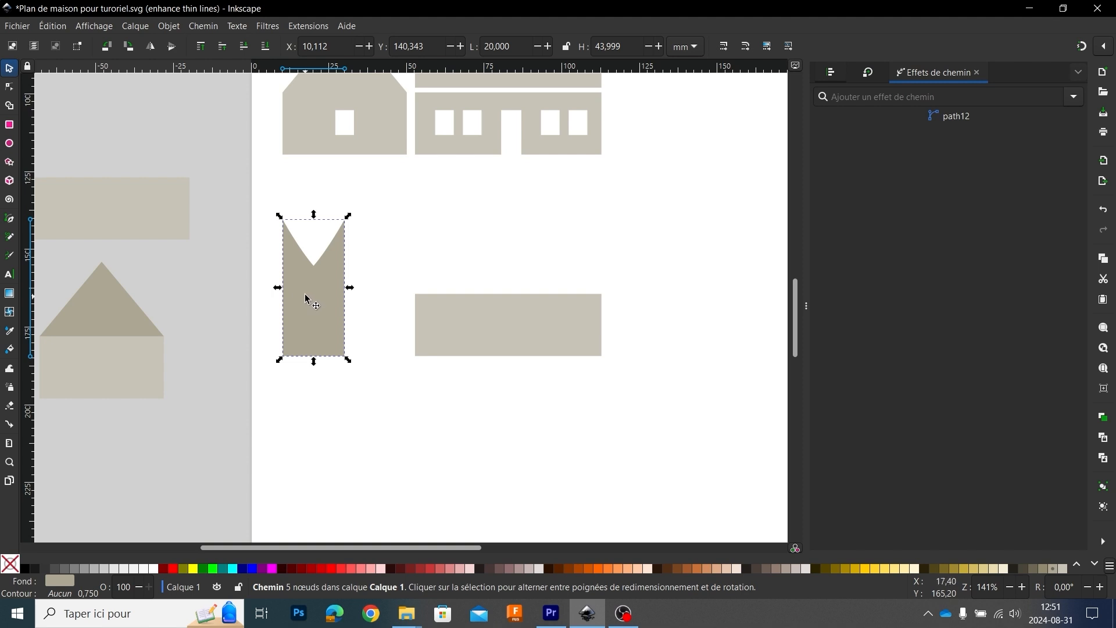
pyautogui.moveTo(311, 302); pyautogui.dragTo(366, 366)
pyautogui.click(1082, 47)
pyautogui.scroll(4, 361, 335)
pyautogui.scroll(-3, 349, 354)
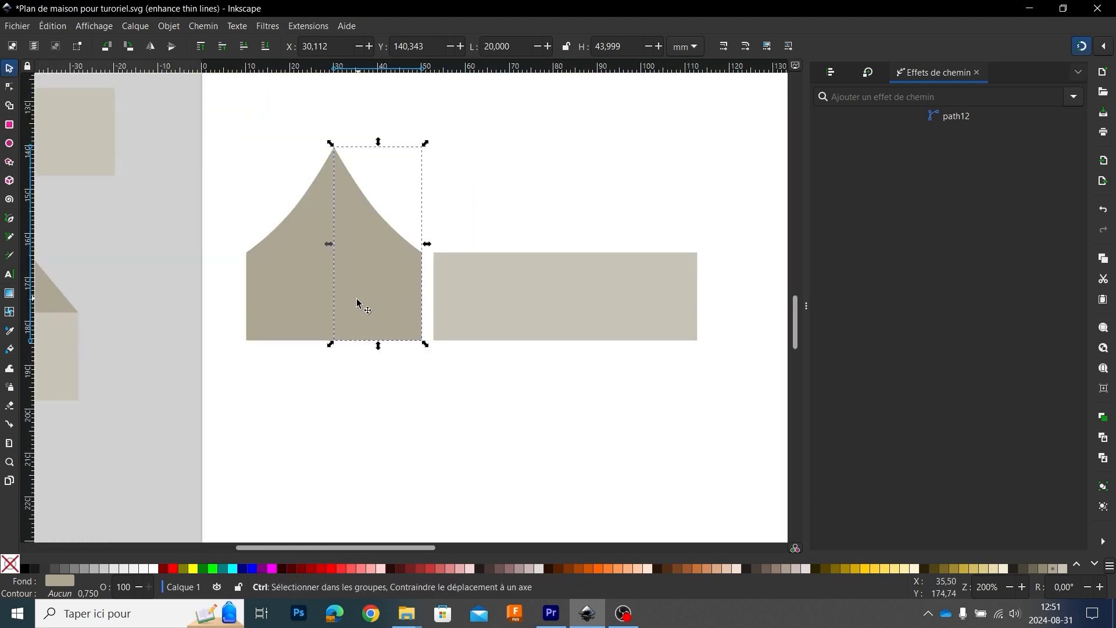
# Step: Merge the two mirrored halves into one symmetrical curved gable with Union
pyautogui.keyDown('shift'); pyautogui.click(301, 293); pyautogui.keyUp('shift')
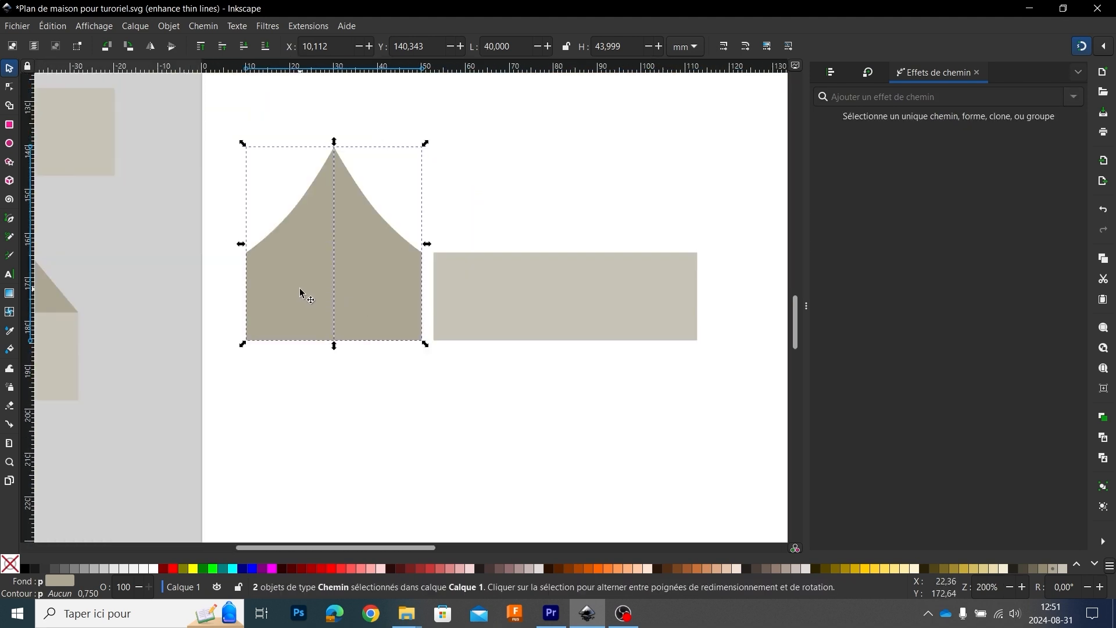
pyautogui.click(212, 27)
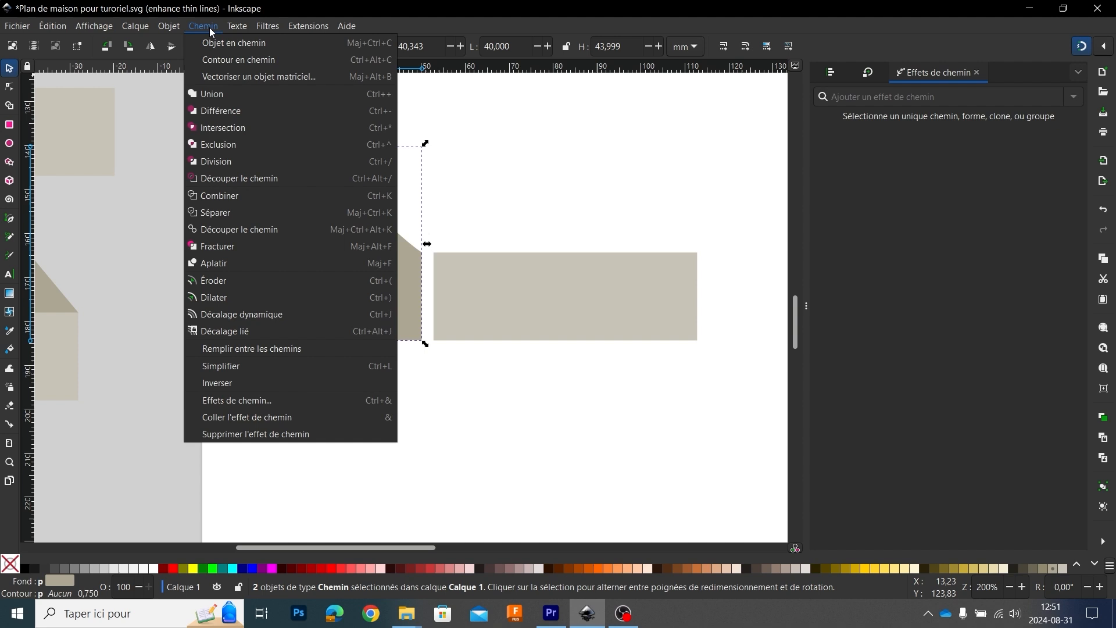
pyautogui.click(217, 93)
pyautogui.click(504, 183)
pyautogui.scroll(-2, 253, 240)
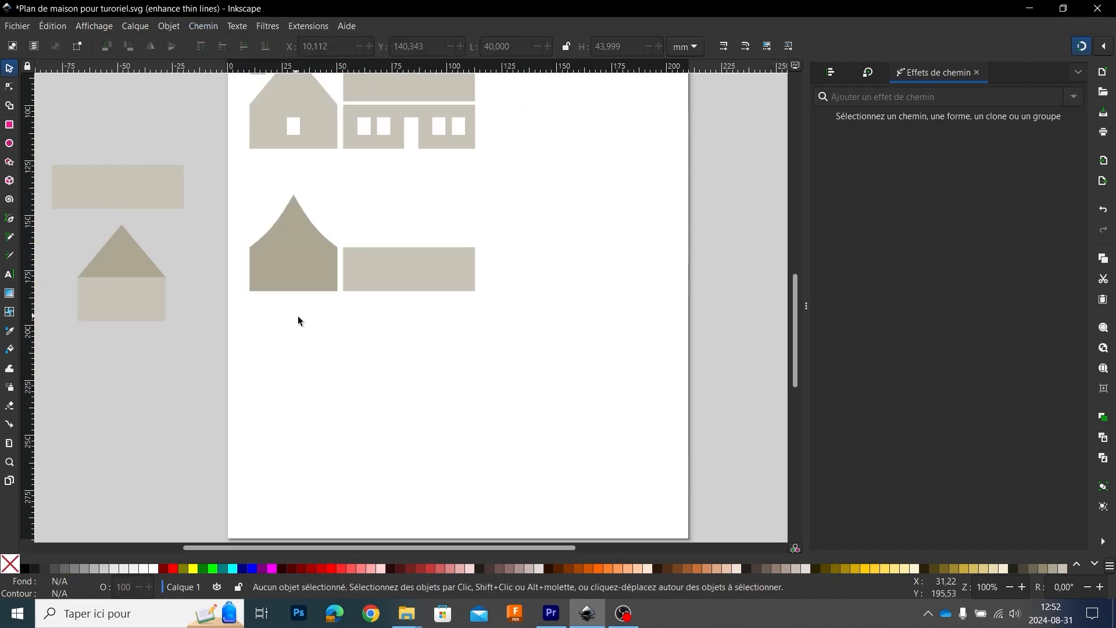
# Step: Delete the curved gable beside the plain side wall
pyautogui.moveTo(298, 315); pyautogui.dragTo(413, 346)
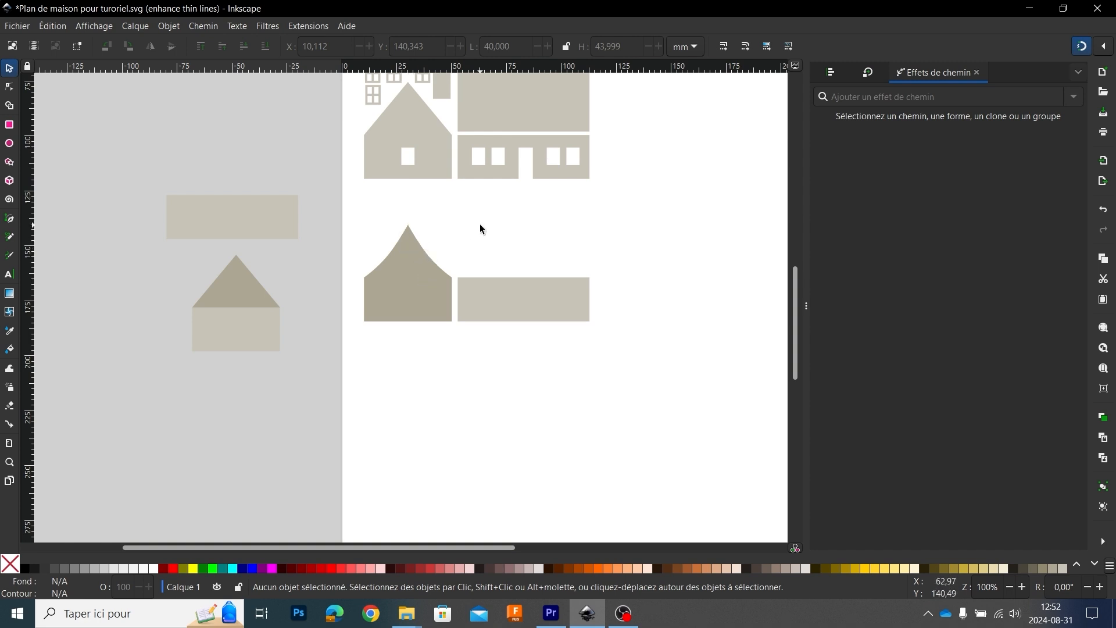
pyautogui.click(411, 295)
pyautogui.press('Delete')
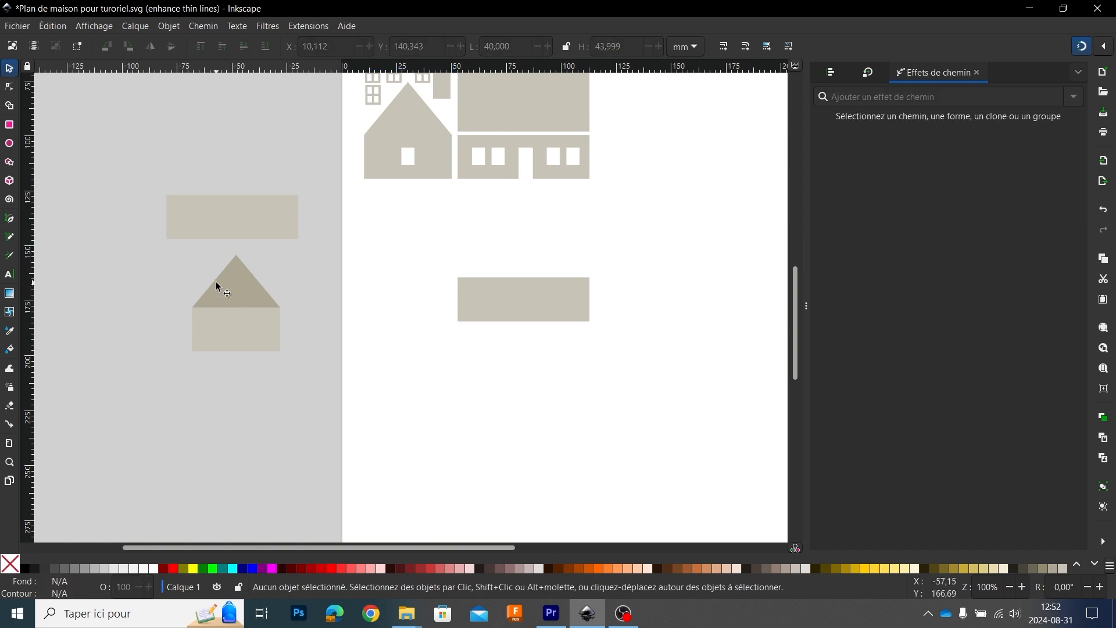
# Step: Copy the reference triangle and rectangle from outside the page, place them beside the side wall and merge them with Union
pyautogui.moveTo(157, 242); pyautogui.dragTo(341, 385)
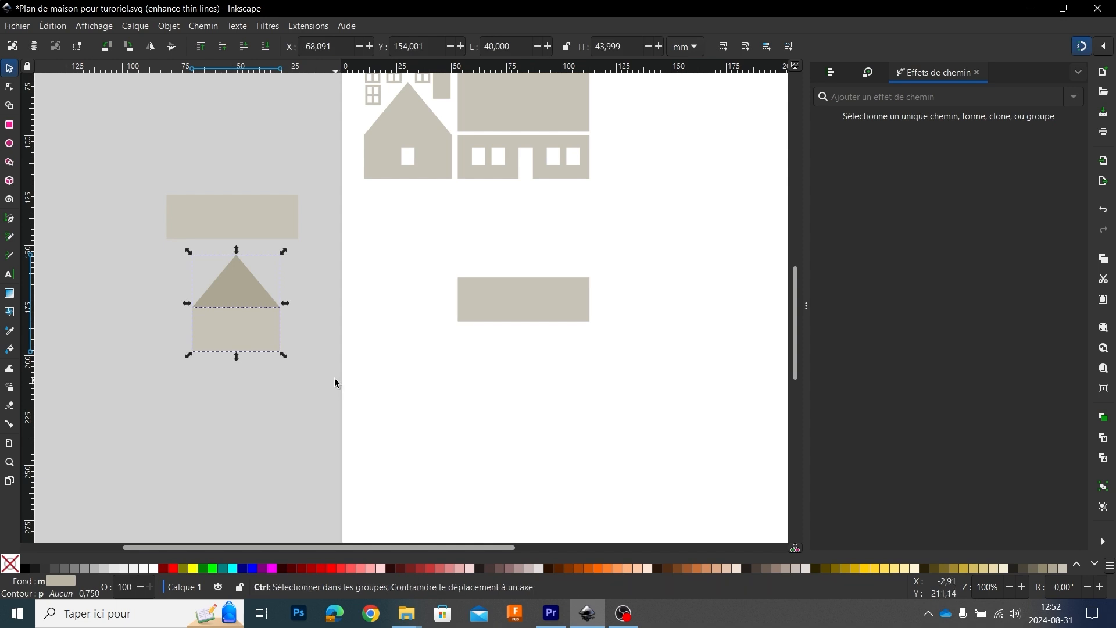
pyautogui.hotkey('ctrl', 'c')
pyautogui.hotkey('ctrl', 'v')
pyautogui.moveTo(378, 337); pyautogui.dragTo(391, 311)
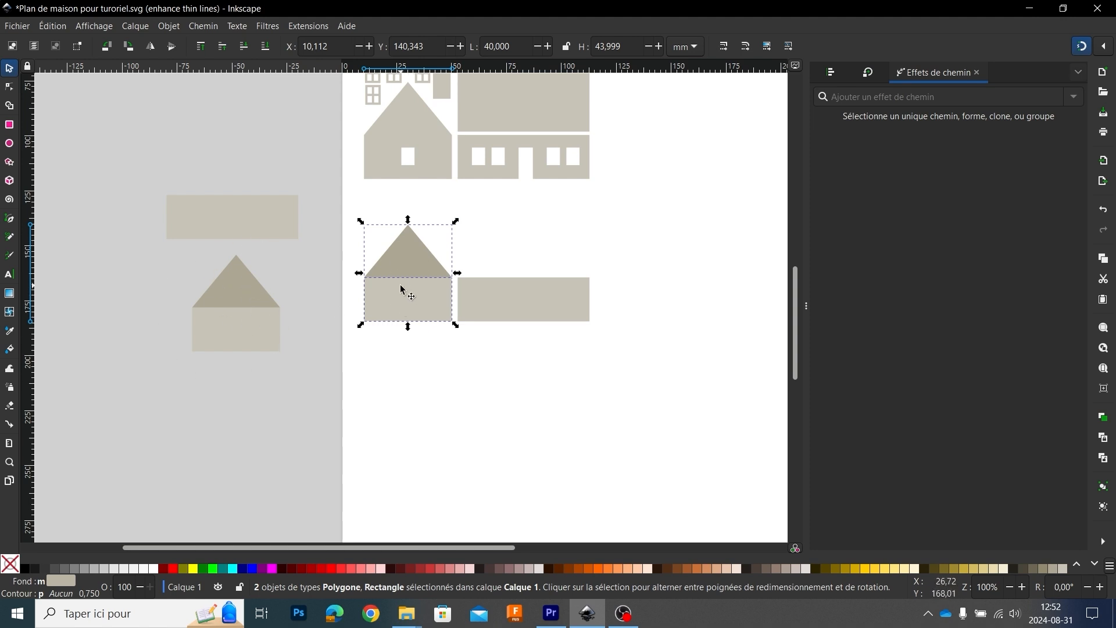
pyautogui.click(205, 26)
pyautogui.click(212, 99)
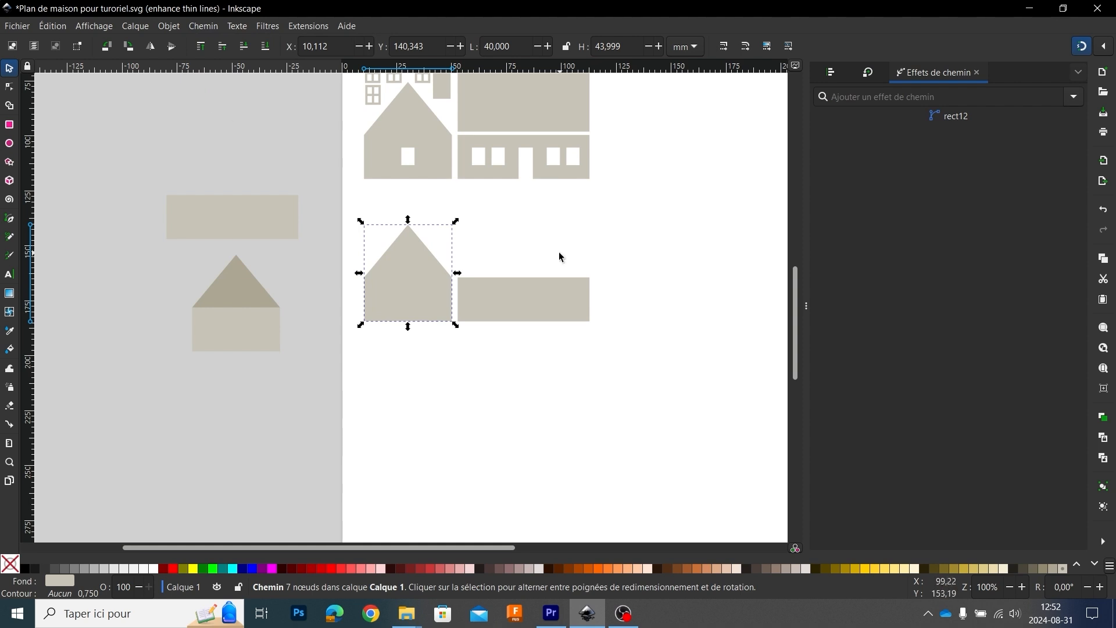
# Step: Duplicate the plain side wall and place the copy directly above it, aligned with its vertical edges
pyautogui.scroll(-2, 494, 236)
pyautogui.scroll(2, 495, 235)
pyautogui.moveTo(495, 232); pyautogui.dragTo(511, 301)
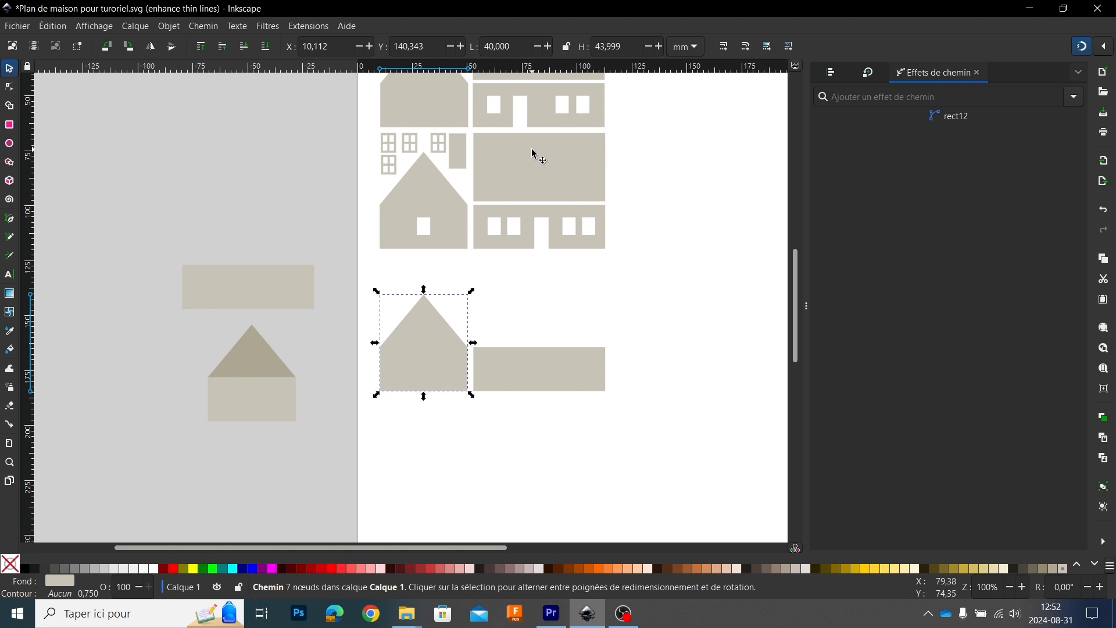
pyautogui.click(511, 376)
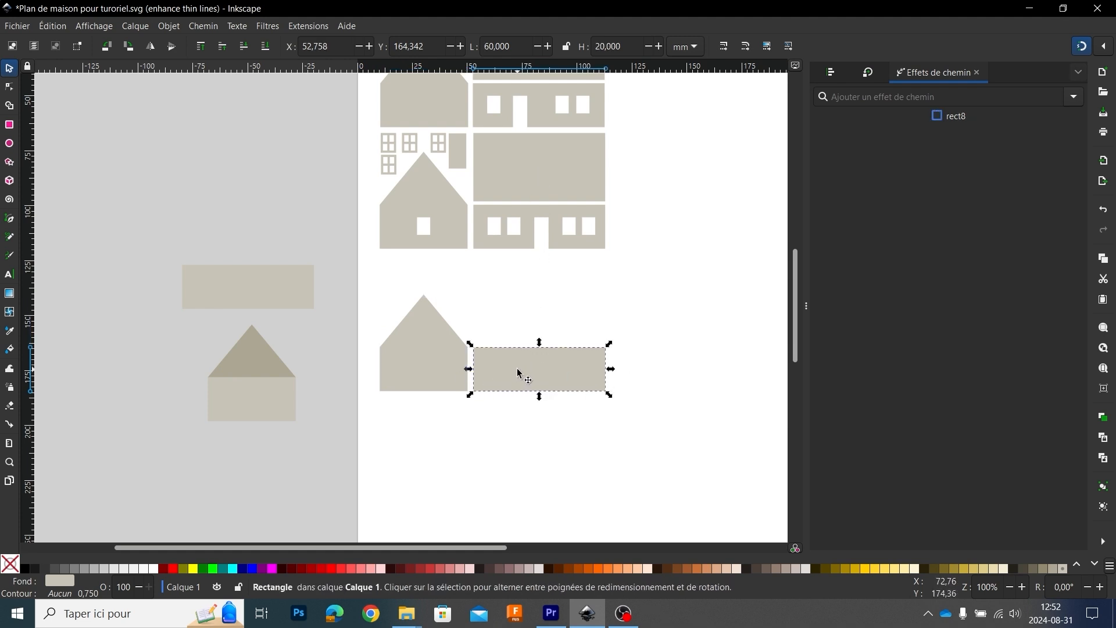
pyautogui.hotkey('ctrl', 'd')
pyautogui.moveTo(516, 375); pyautogui.dragTo(520, 319)
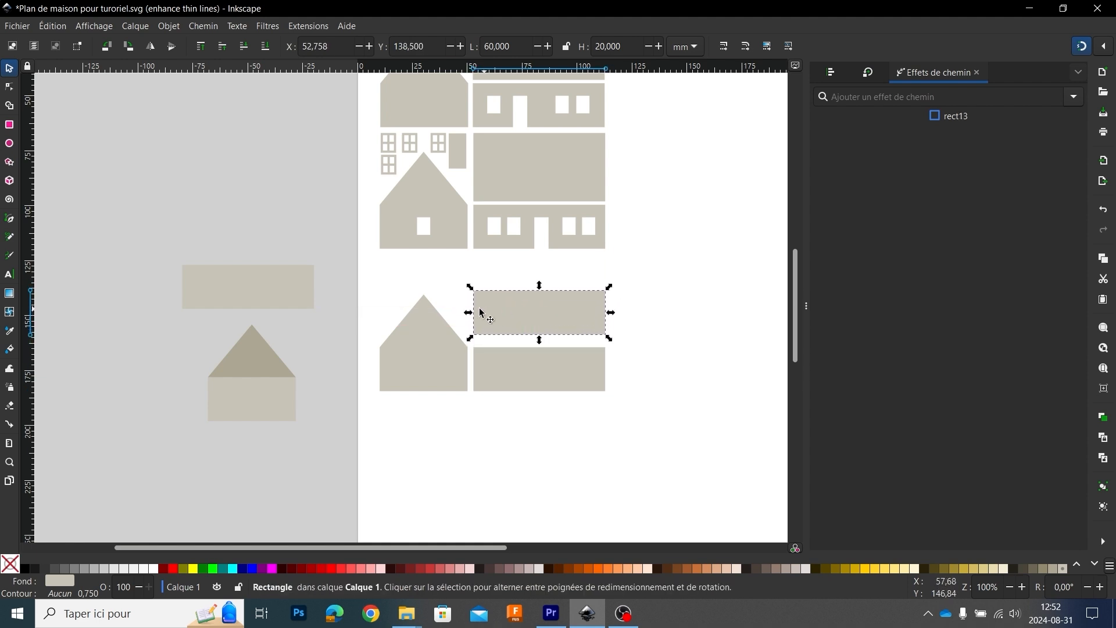
# Step: Measure the new gable's right roof slope from its peak to the eave corner
pyautogui.scroll(2, 480, 318)
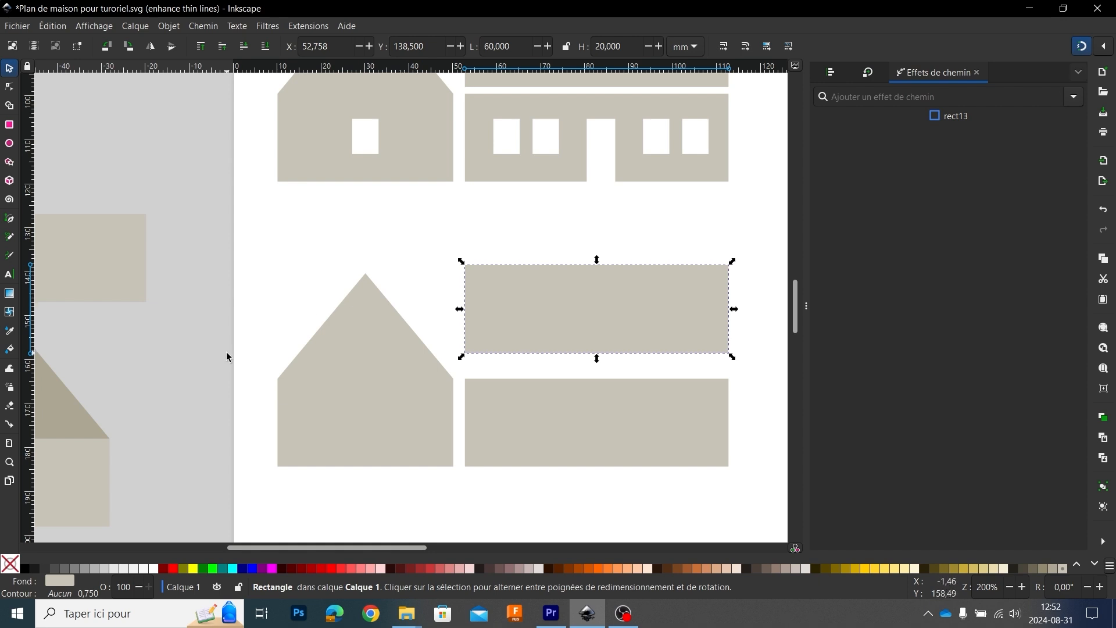
pyautogui.click(9, 445)
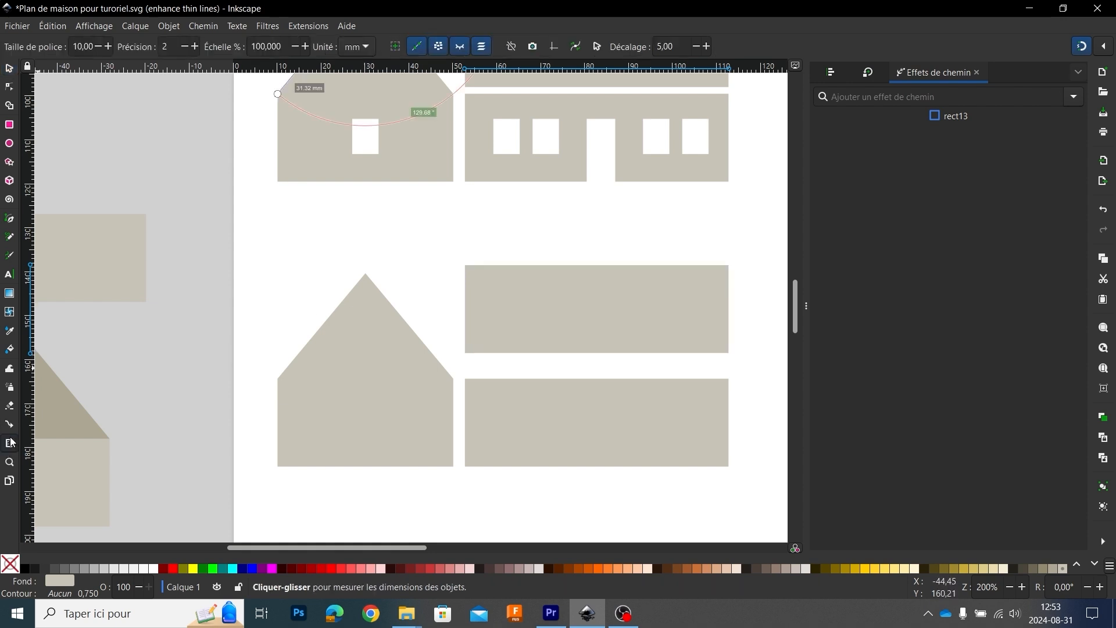
pyautogui.click(365, 274)
pyautogui.moveTo(365, 287); pyautogui.dragTo(454, 380)
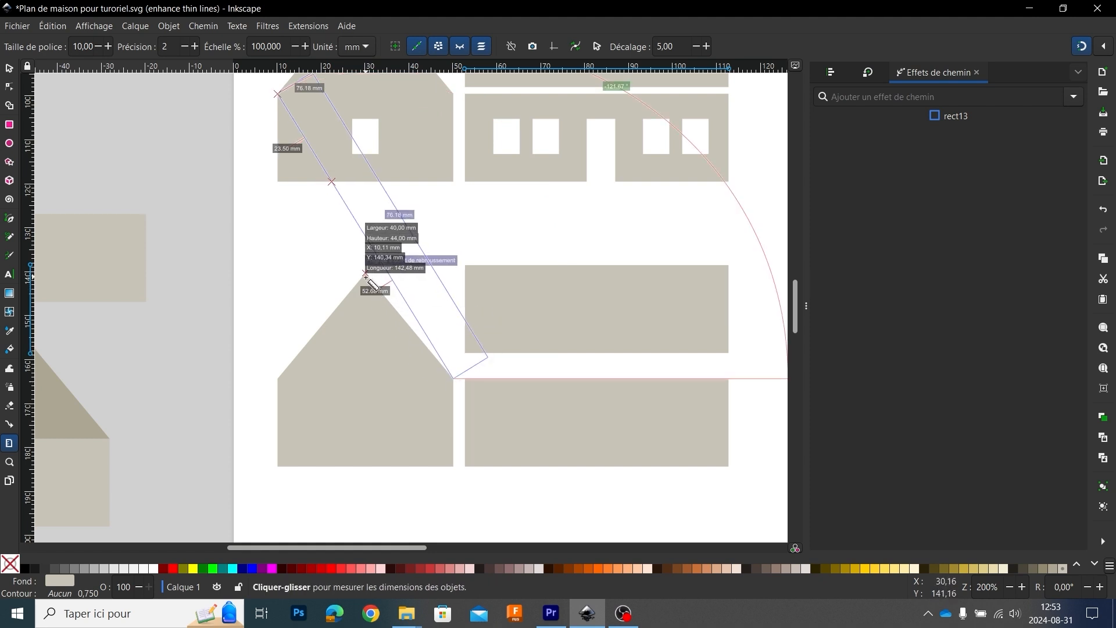
pyautogui.moveTo(367, 278); pyautogui.dragTo(454, 381)
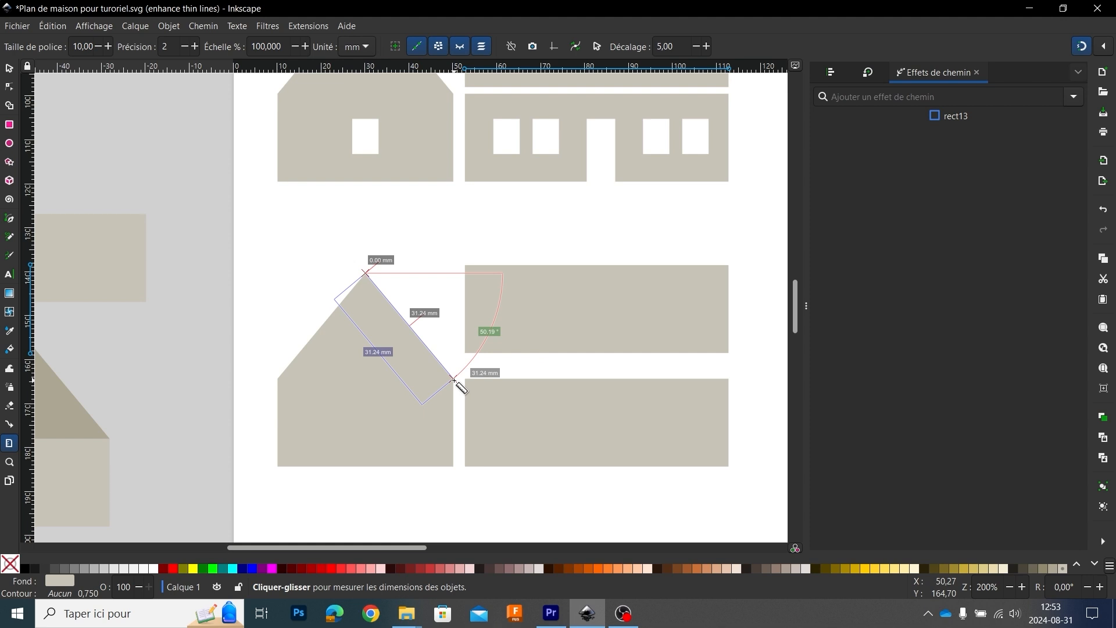
# Step: Set the upper rectangle's height to 31.24 mm for the roof panel and move it up clear of the side wall
pyautogui.click(10, 70)
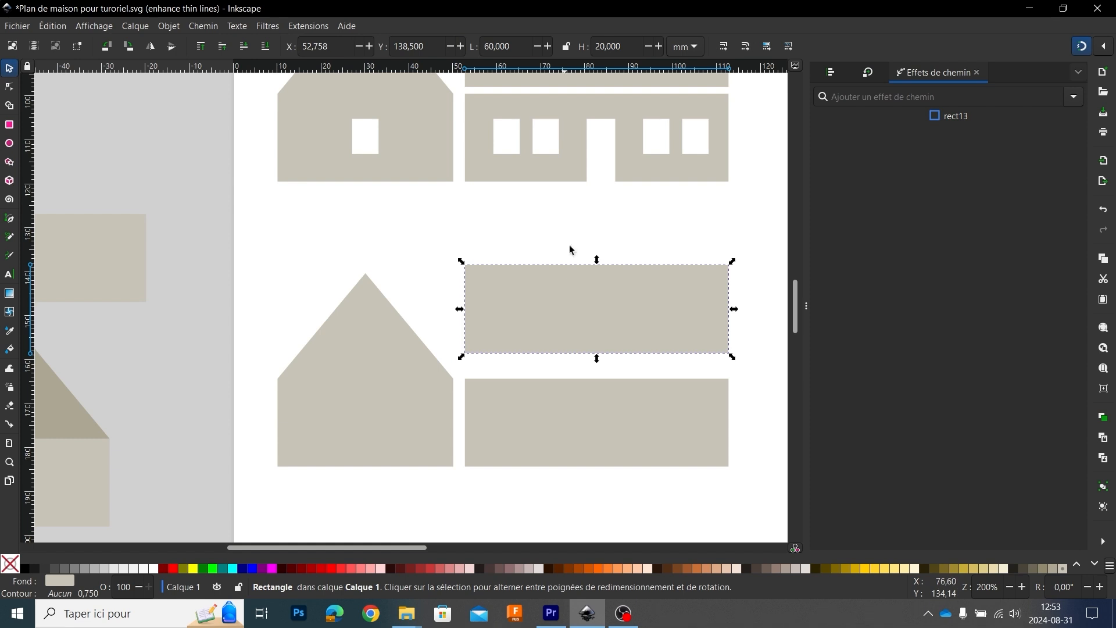
pyautogui.click(625, 47)
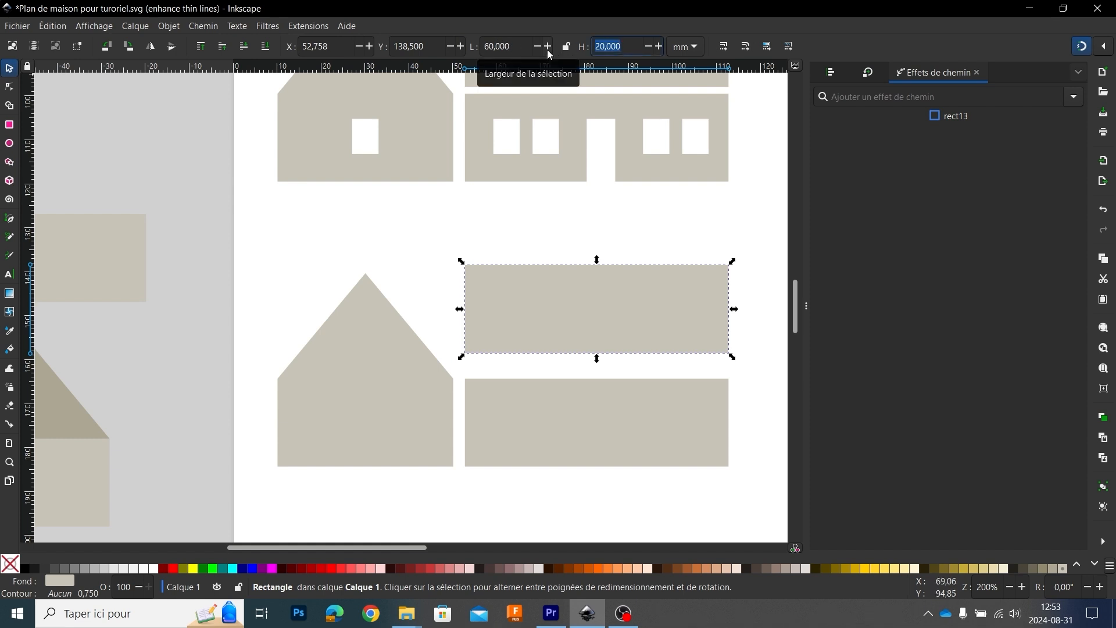
pyautogui.write('31,24')
pyautogui.press('Return')
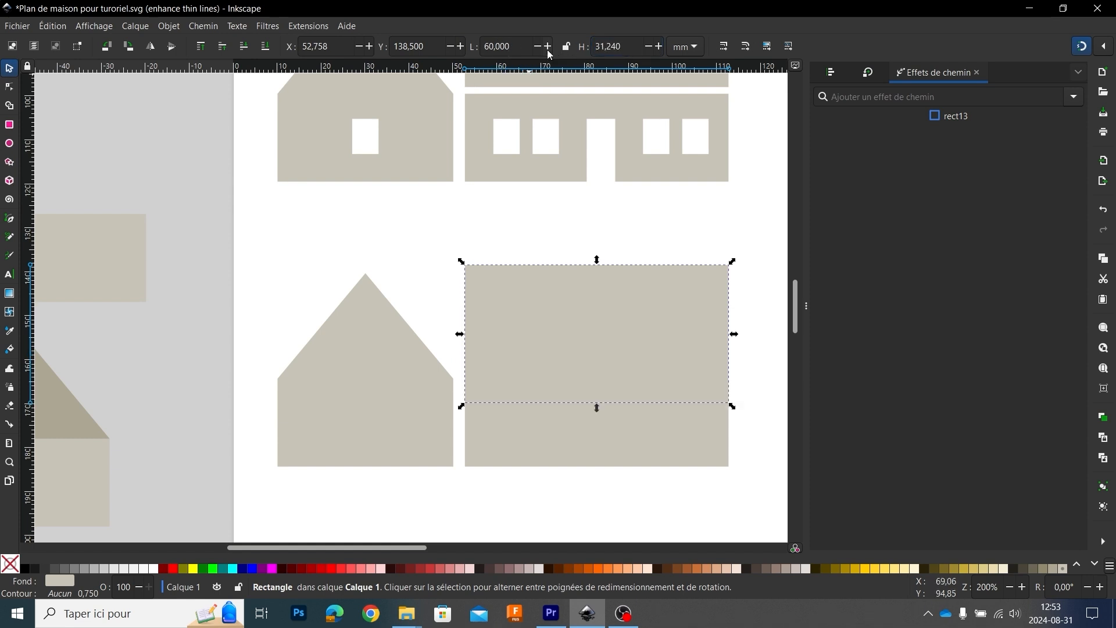
pyautogui.moveTo(627, 289); pyautogui.dragTo(580, 262)
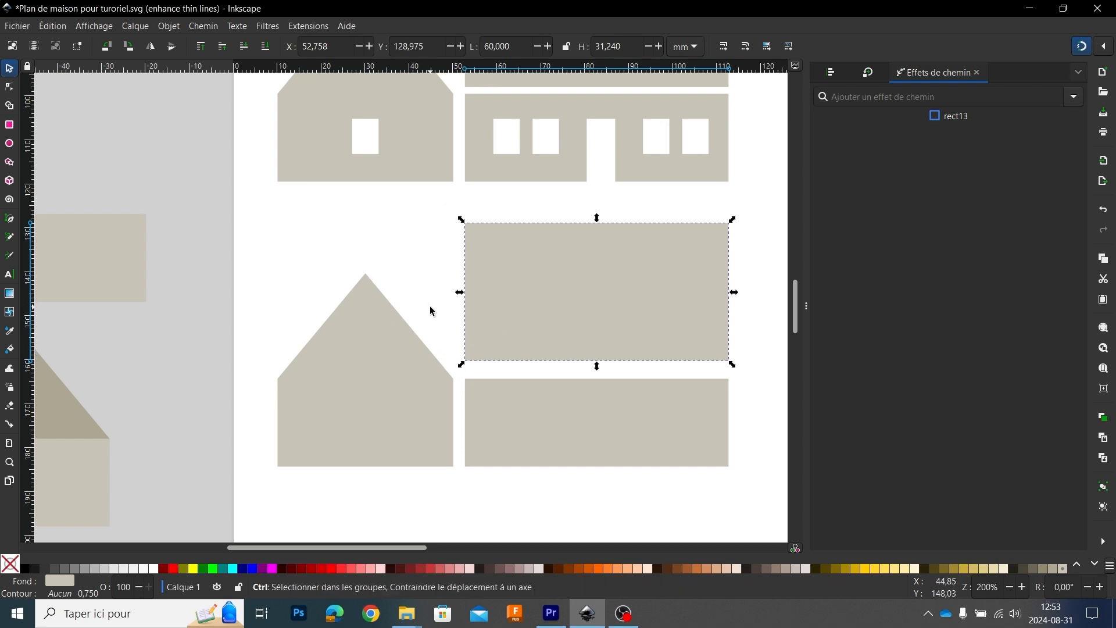
# Step: Draw a 6 by 8 mm rectangle exactly over the window opening of the finished gable wall
pyautogui.scroll(-2, 431, 305)
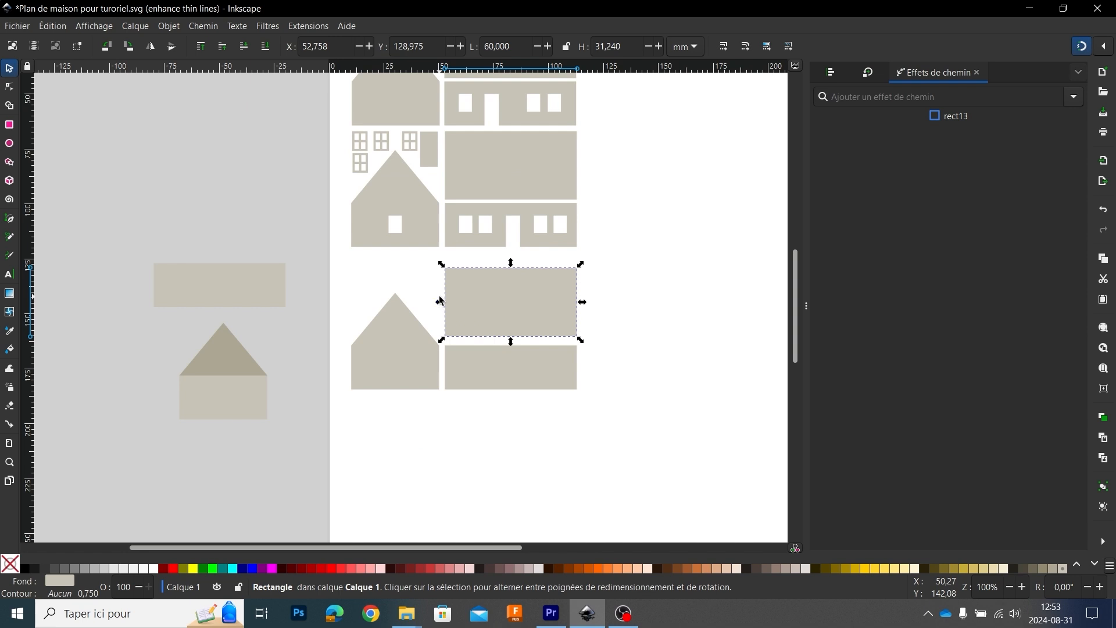
pyautogui.click(395, 233)
pyautogui.press('3')
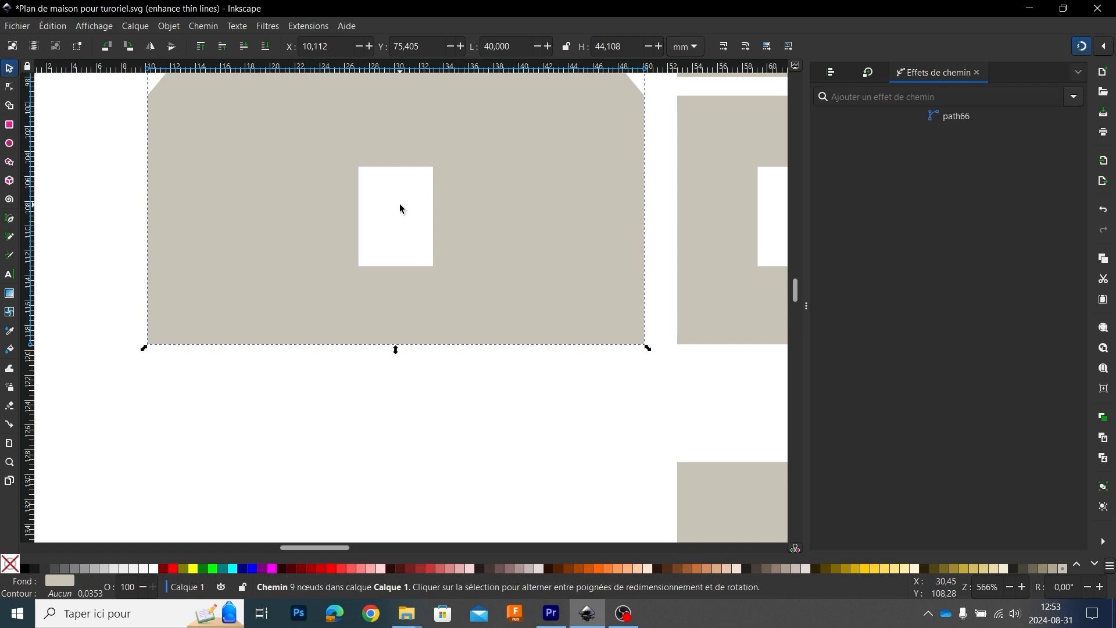
pyautogui.scroll(-4, 386, 250)
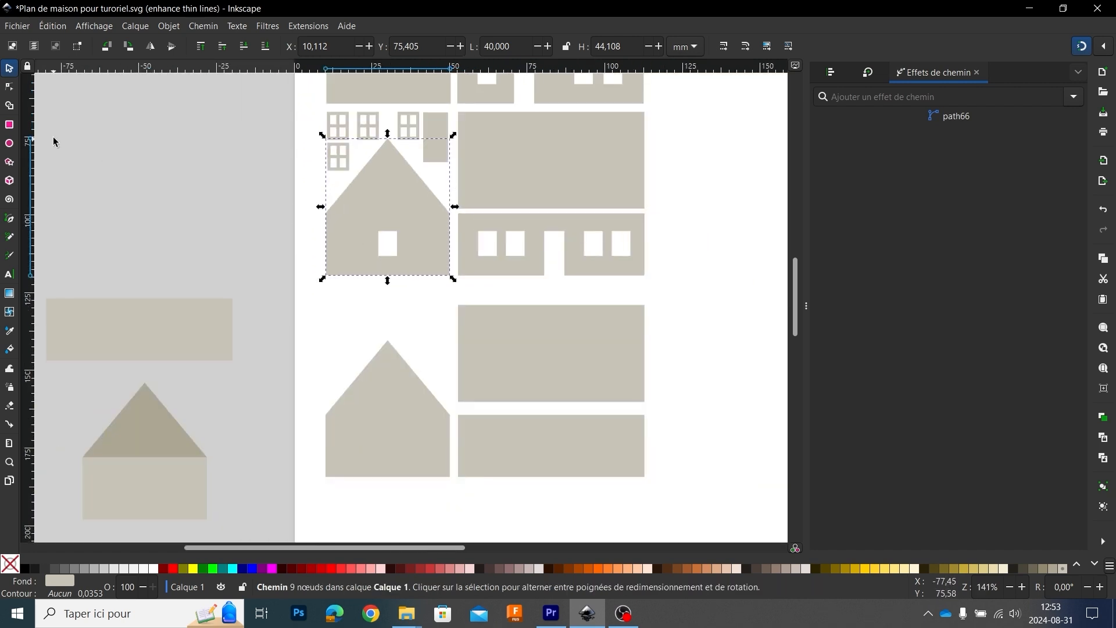
pyautogui.click(9, 124)
pyautogui.scroll(3, 424, 278)
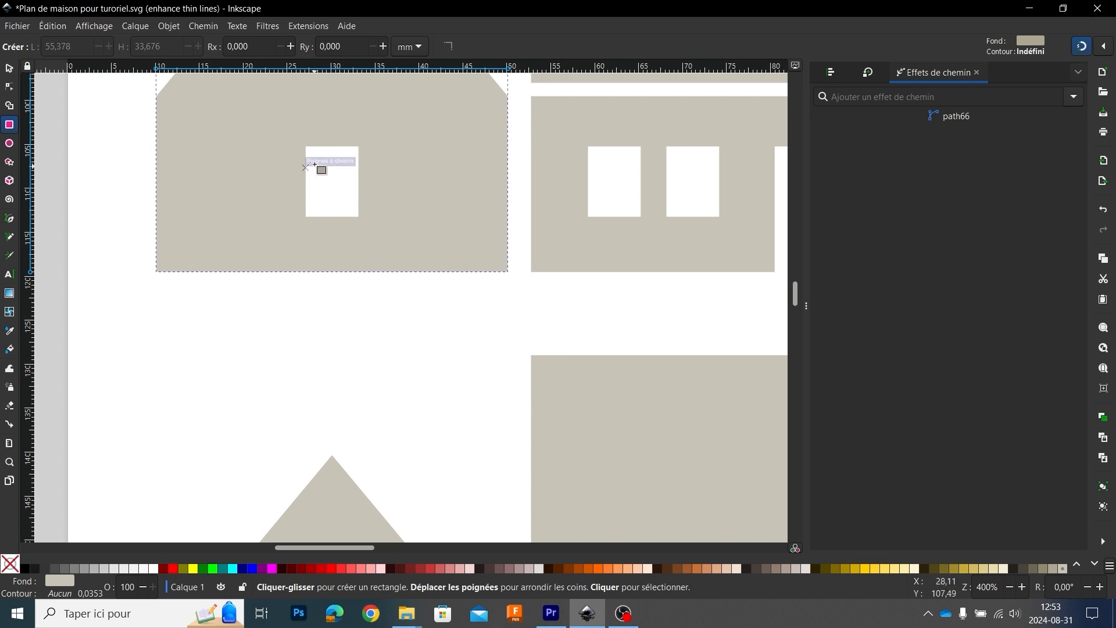
pyautogui.moveTo(306, 145); pyautogui.dragTo(359, 217)
# Step: Move the window rectangle to the empty page area below the new gable
pyautogui.press('s')
pyautogui.scroll(-4, 287, 343)
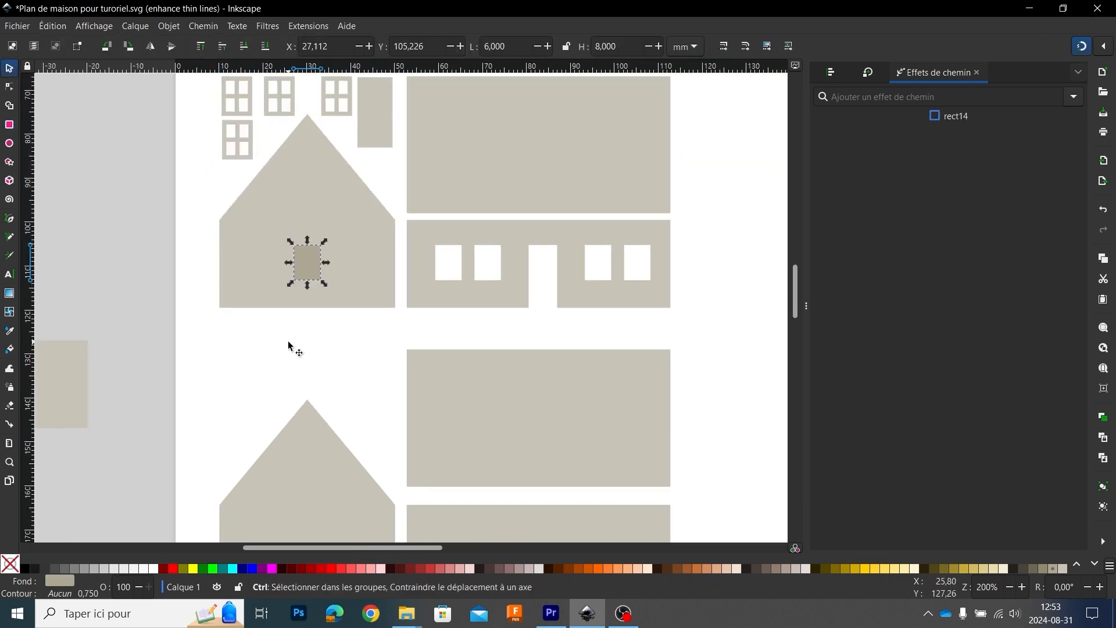
pyautogui.moveTo(360, 207); pyautogui.dragTo(386, 436)
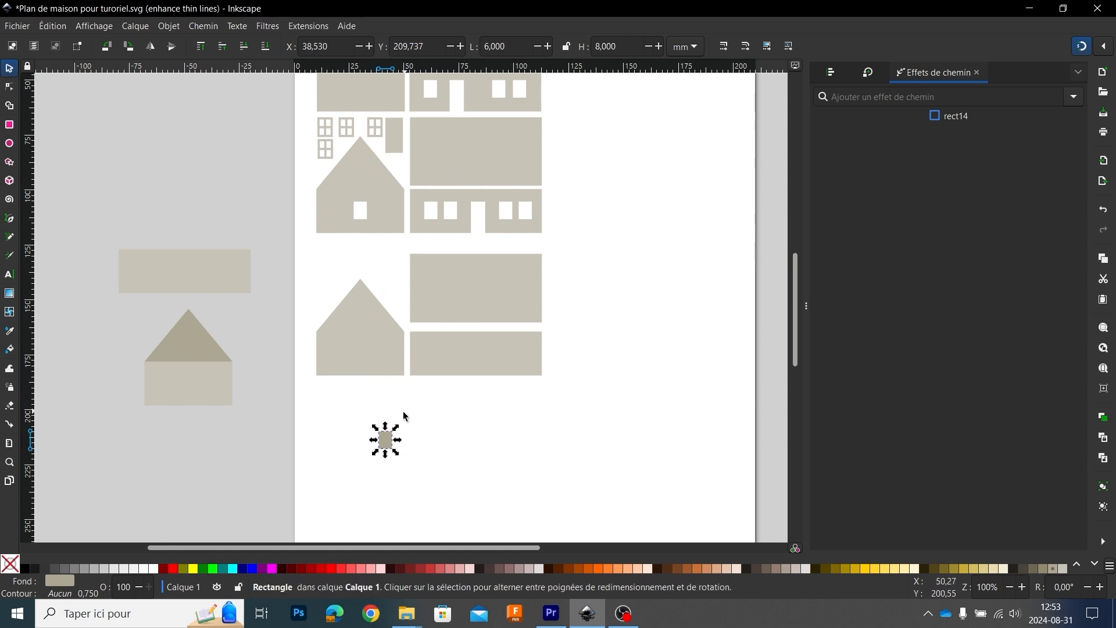
# Step: Move the window rectangle onto the new gable wall, centred horizontally under the roof peak
pyautogui.moveTo(387, 448); pyautogui.dragTo(361, 366)
pyautogui.scroll(3, 358, 344)
pyautogui.scroll(2, 358, 344)
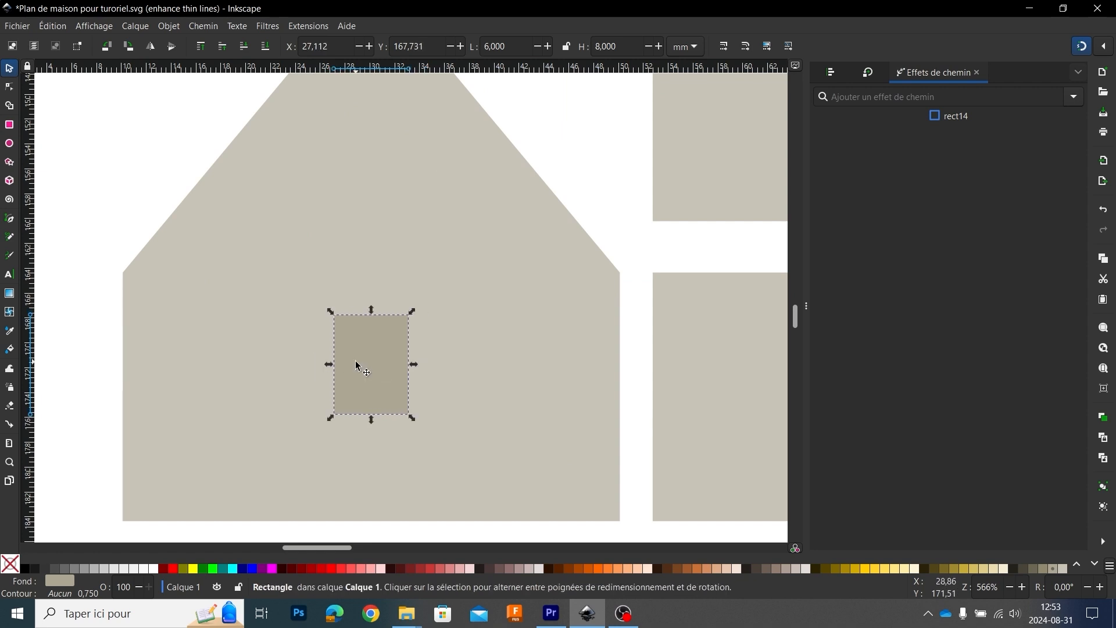
pyautogui.scroll(4, 376, 340)
pyautogui.scroll(-4, 379, 334)
pyautogui.scroll(-4, 380, 337)
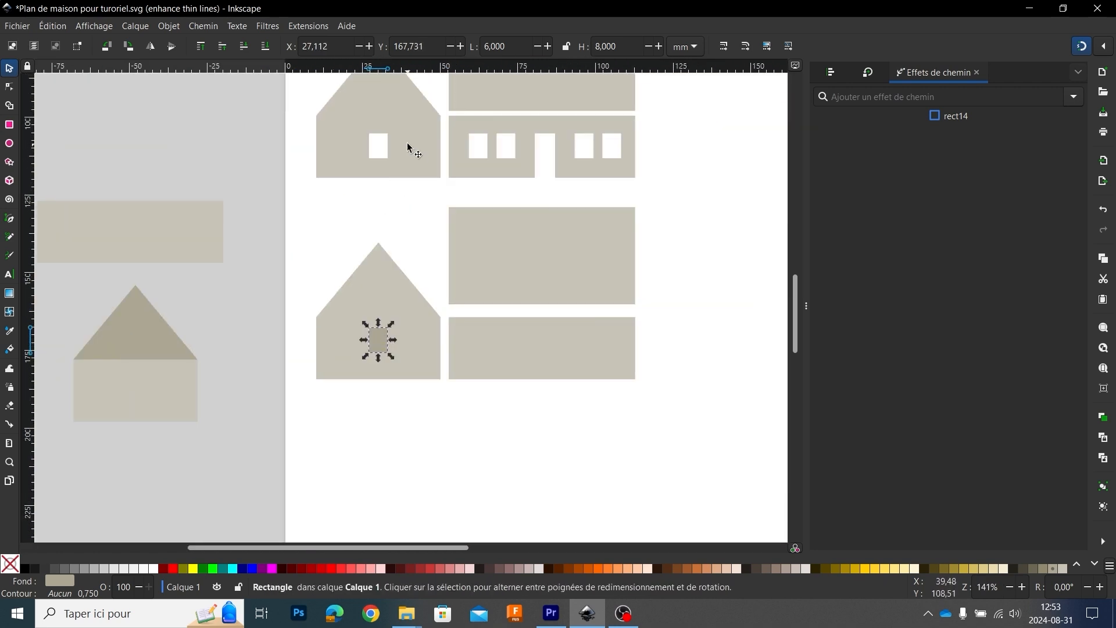
# Step: Draw a spacer rectangle about 6 by 6.3 mm from the finished gable's window opening to the wall base and move it to the new gable's base
pyautogui.scroll(3, 366, 164)
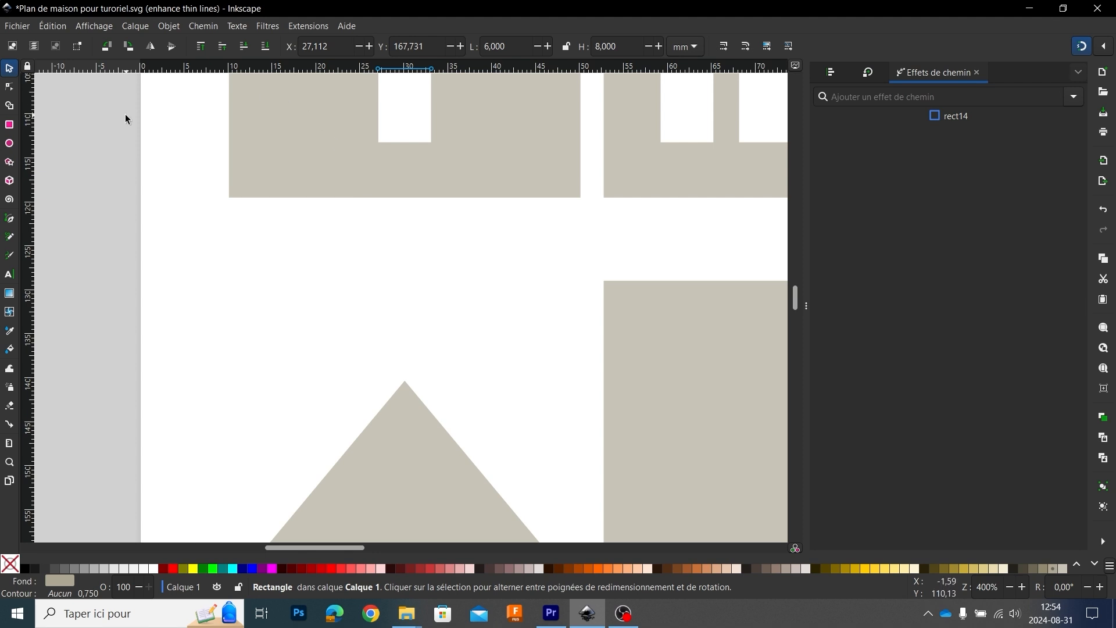
pyautogui.click(9, 125)
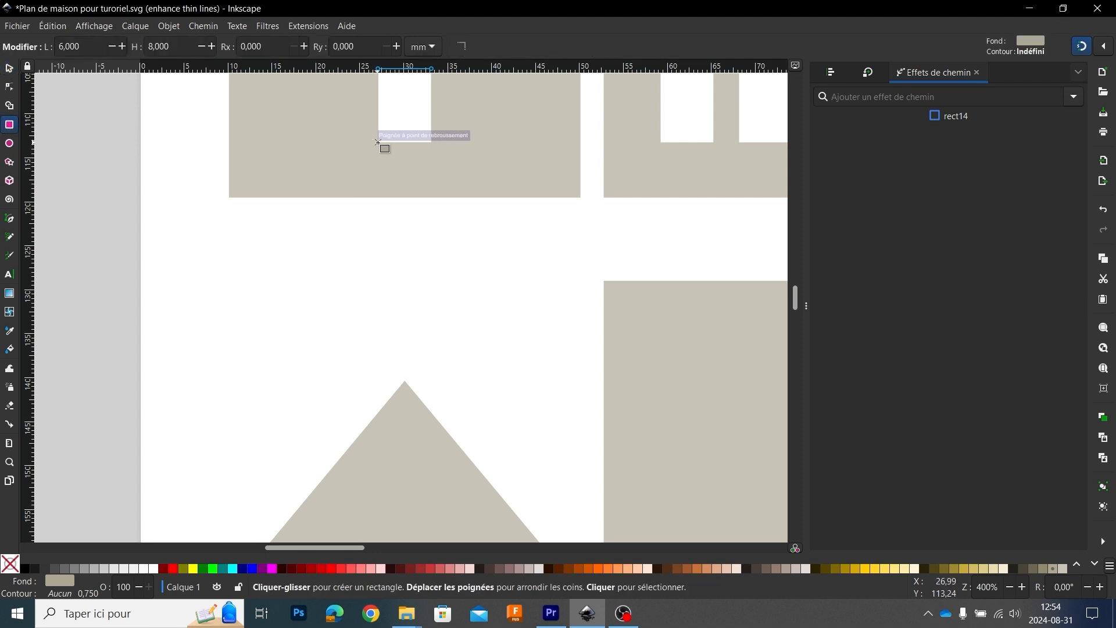
pyautogui.moveTo(379, 142); pyautogui.dragTo(431, 197)
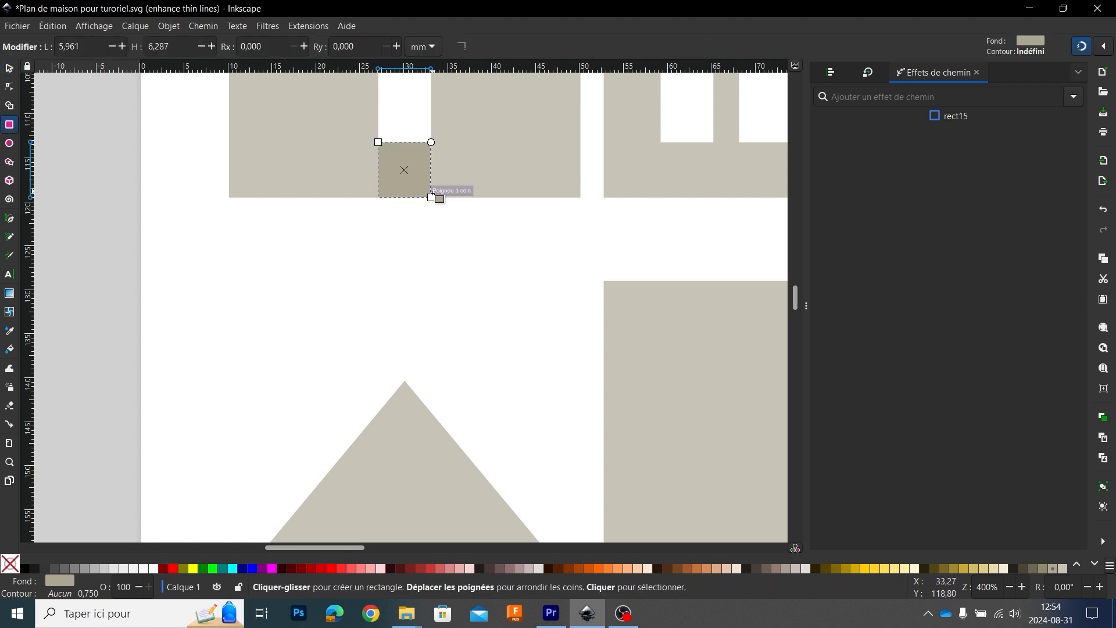
pyautogui.click(10, 69)
pyautogui.scroll(-2, 249, 265)
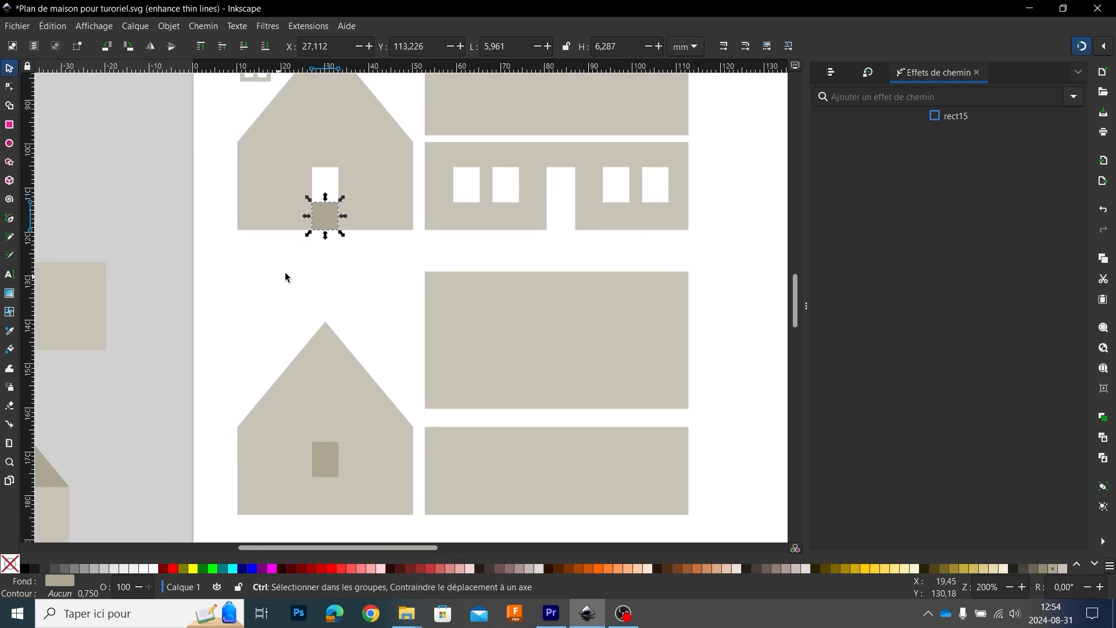
pyautogui.moveTo(285, 272); pyautogui.dragTo(320, 220)
pyautogui.moveTo(367, 166); pyautogui.dragTo(370, 451)
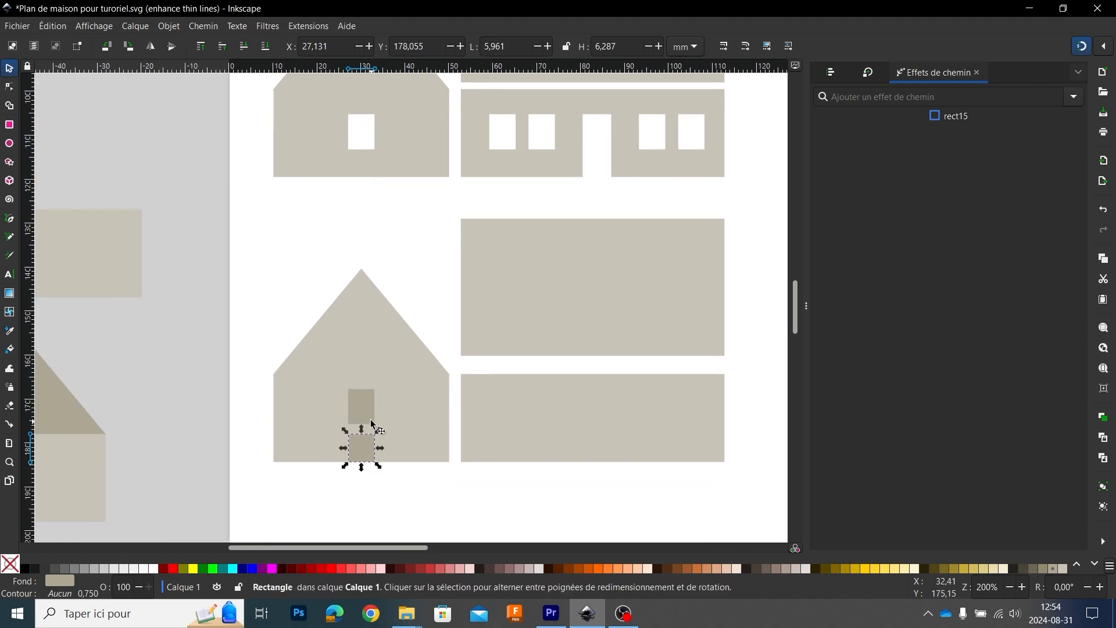
# Step: Rest the new gable's window rectangle on top of the spacer and delete the spacer
pyautogui.moveTo(367, 409); pyautogui.dragTo(503, 261)
pyautogui.scroll(5, 368, 423)
pyautogui.scroll(3, 386, 429)
pyautogui.scroll(-5, 473, 314)
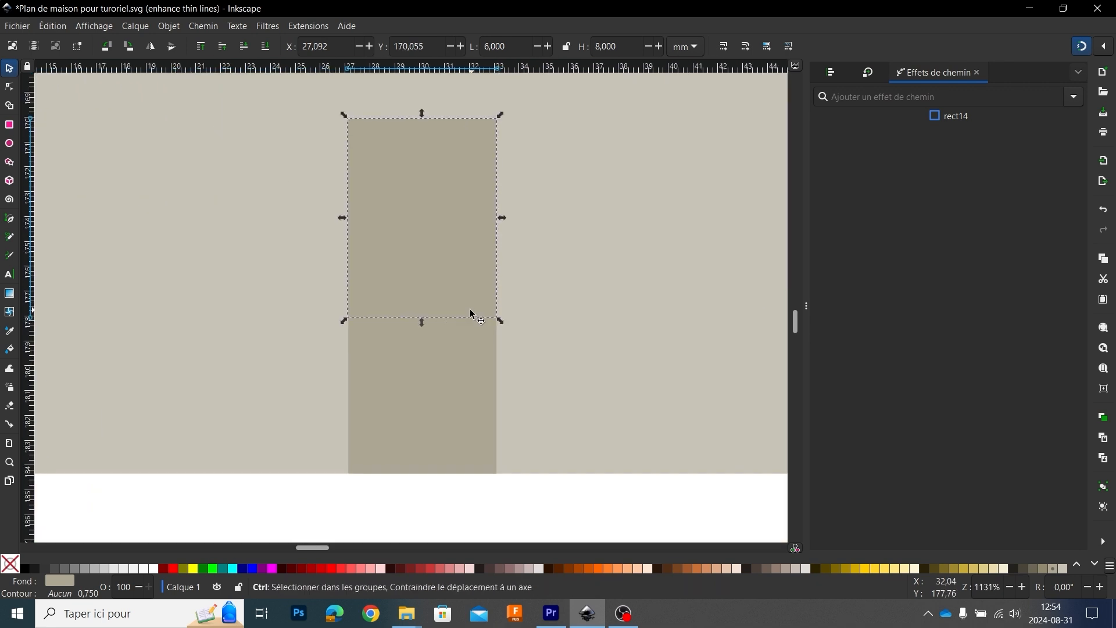
pyautogui.click(446, 357)
pyautogui.press('Delete')
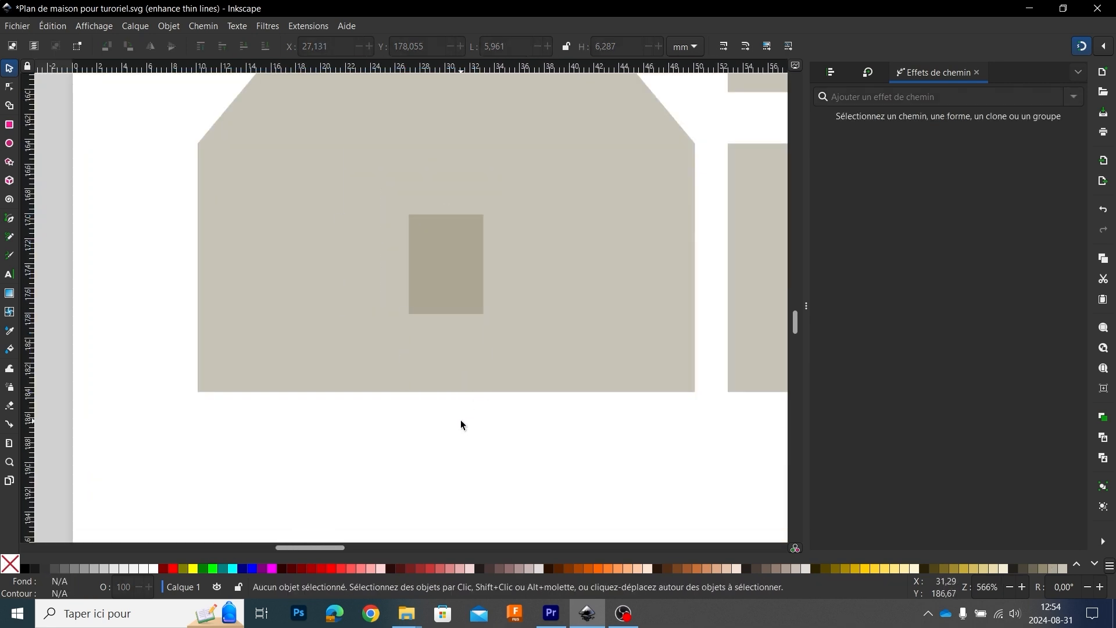
pyautogui.scroll(-4, 458, 413)
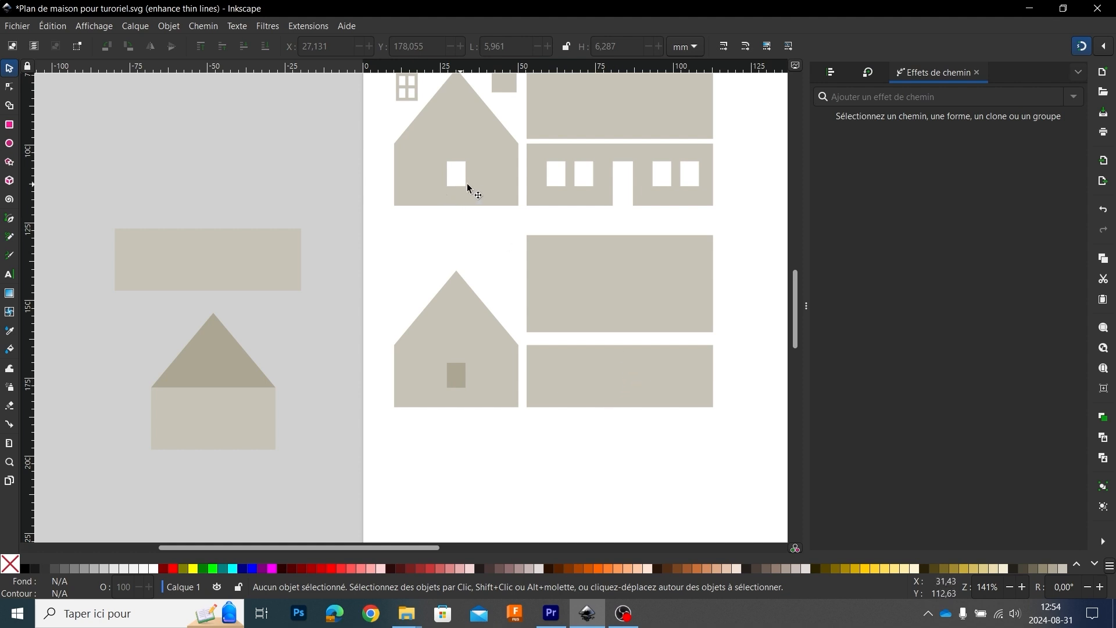
# Step: Duplicate the gable window twice and place the copies side by side on the new side wall at the same height
pyautogui.click(455, 373)
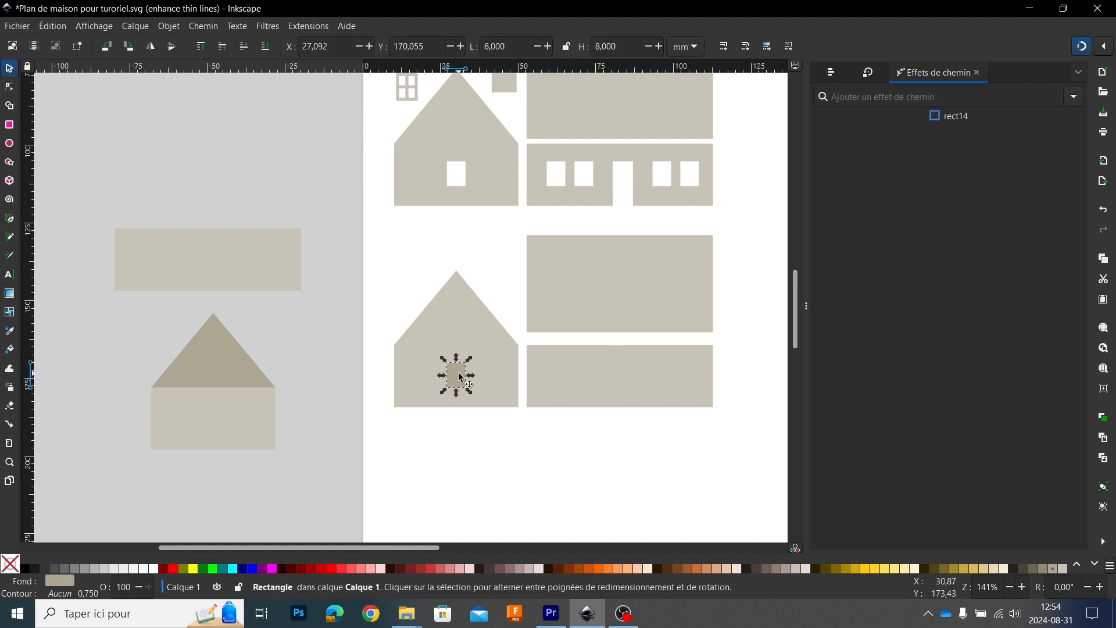
pyautogui.press('ctrl')
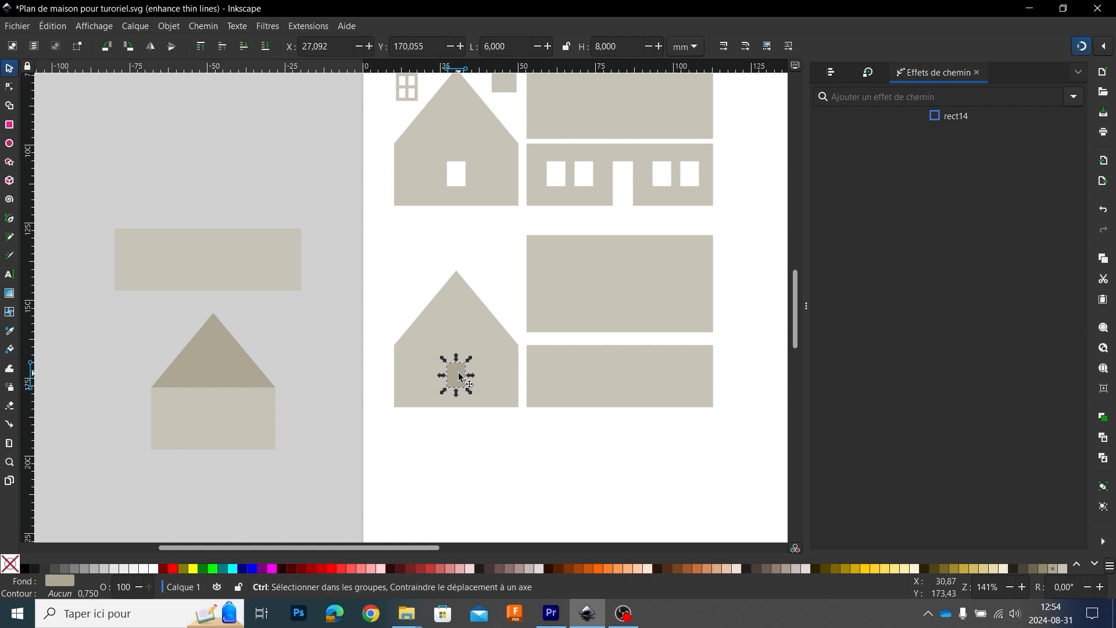
pyautogui.hotkey('ctrl', 'd')
pyautogui.moveTo(456, 376); pyautogui.dragTo(611, 358)
pyautogui.hotkey('ctrl', 'd')
pyautogui.keyDown('ctrl'); pyautogui.scroll(3, 587, 380); pyautogui.keyUp('ctrl')
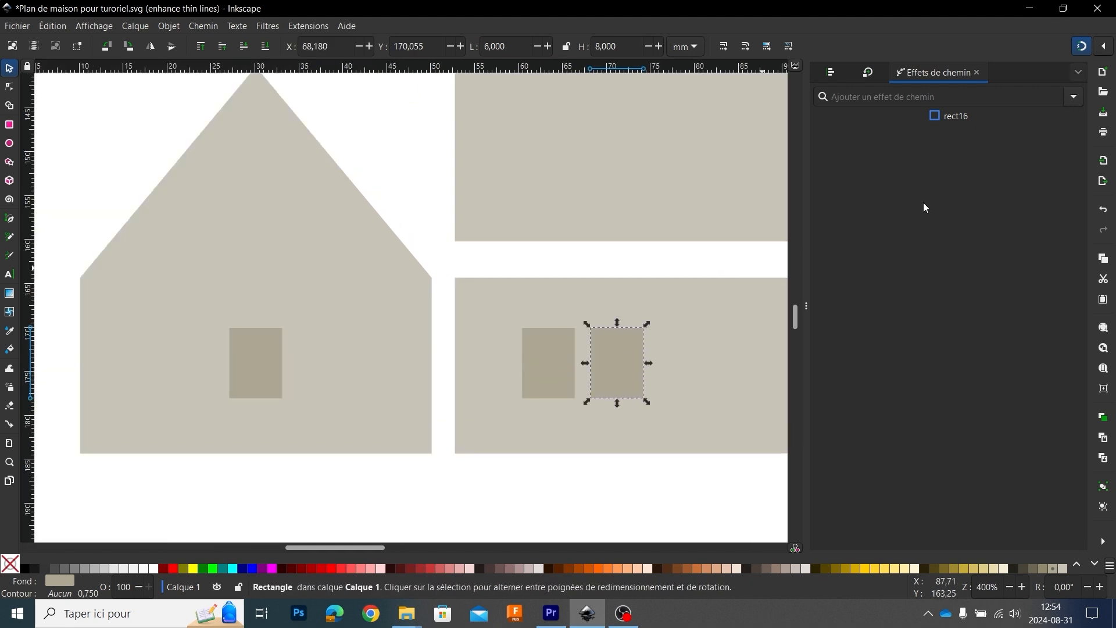
# Step: Compare the position and spacing of the new side-wall windows with the openings in the finished side wall above
pyautogui.keyDown('ctrl'); pyautogui.scroll(-4, 655, 290); pyautogui.keyUp('ctrl')
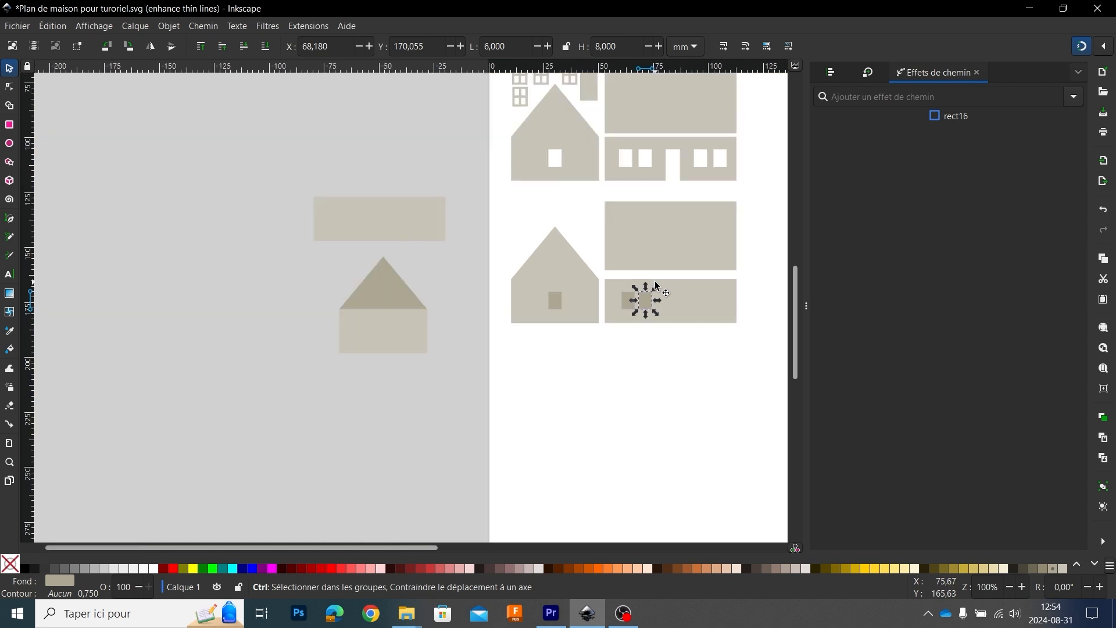
pyautogui.keyDown('ctrl'); pyautogui.scroll(3, 602, 280); pyautogui.keyUp('ctrl')
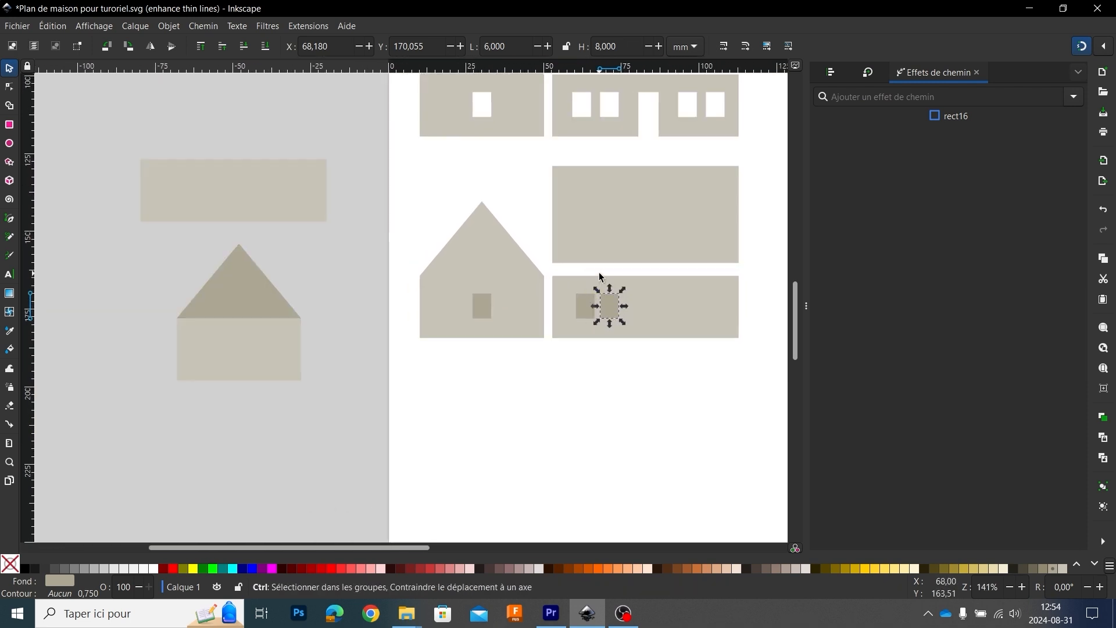
pyautogui.keyDown('ctrl'); pyautogui.scroll(-2, 603, 280); pyautogui.keyUp('ctrl')
pyautogui.keyDown('ctrl'); pyautogui.scroll(-1, 603, 281); pyautogui.keyUp('ctrl')
pyautogui.keyDown('ctrl'); pyautogui.scroll(4, 607, 180); pyautogui.keyUp('ctrl')
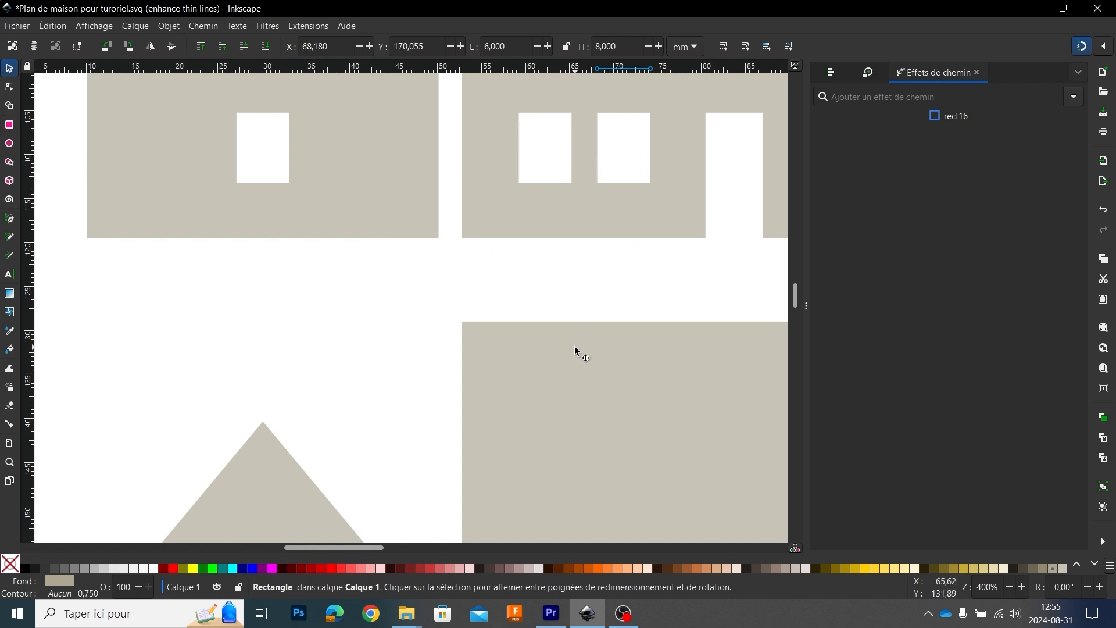
pyautogui.scroll(-3, 574, 346)
pyautogui.scroll(-3, 604, 349)
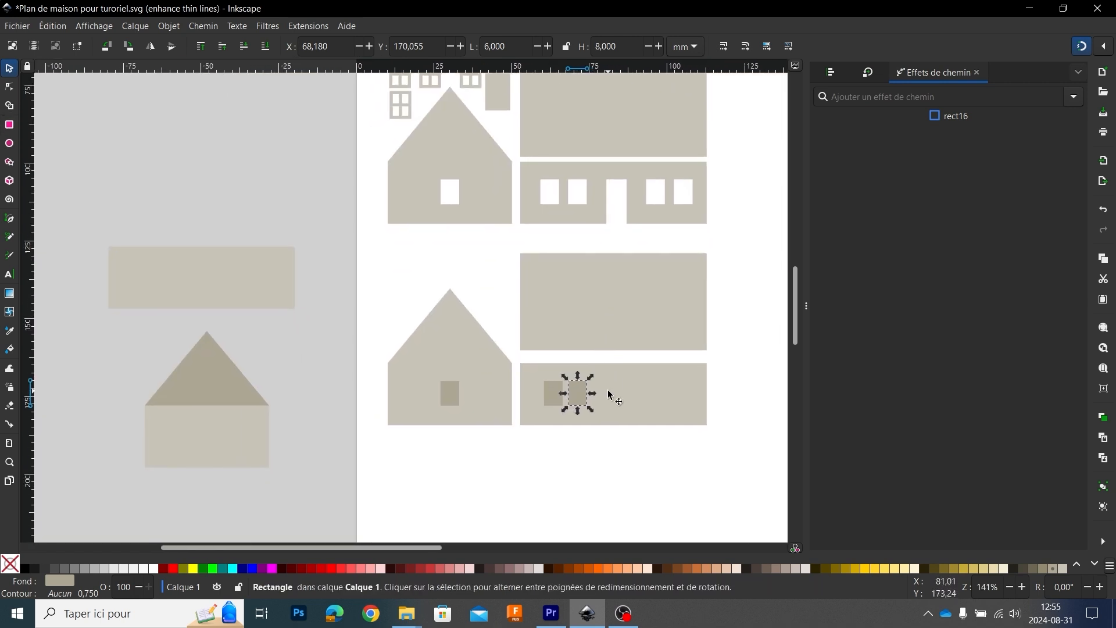
pyautogui.scroll(2, 594, 410)
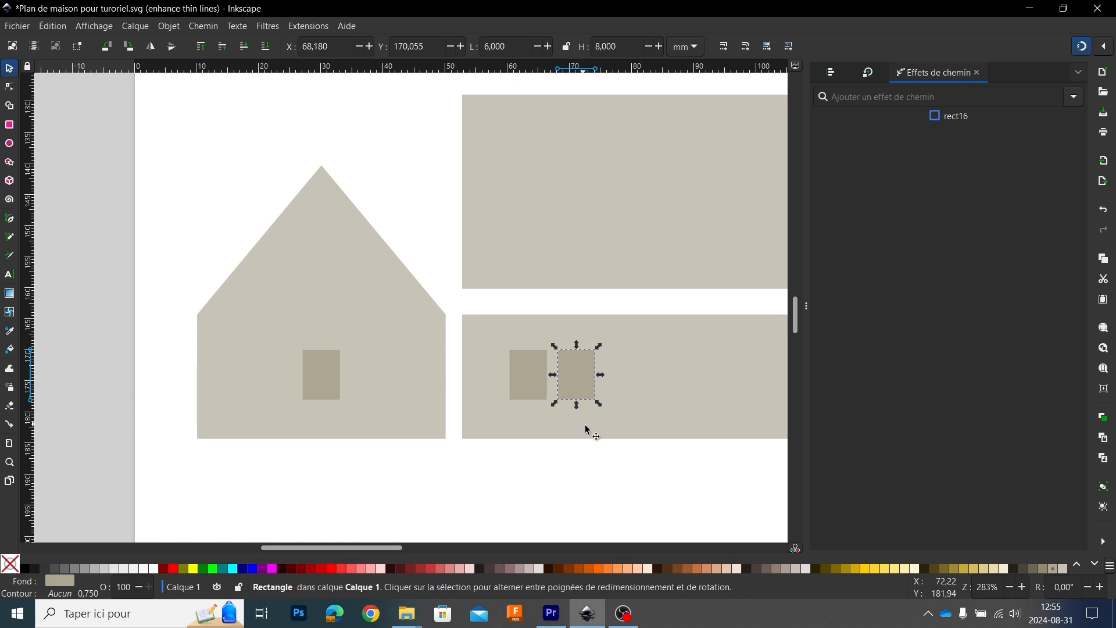
pyautogui.scroll(-1, 589, 431)
pyautogui.scroll(-1, 540, 398)
pyautogui.scroll(1, 525, 393)
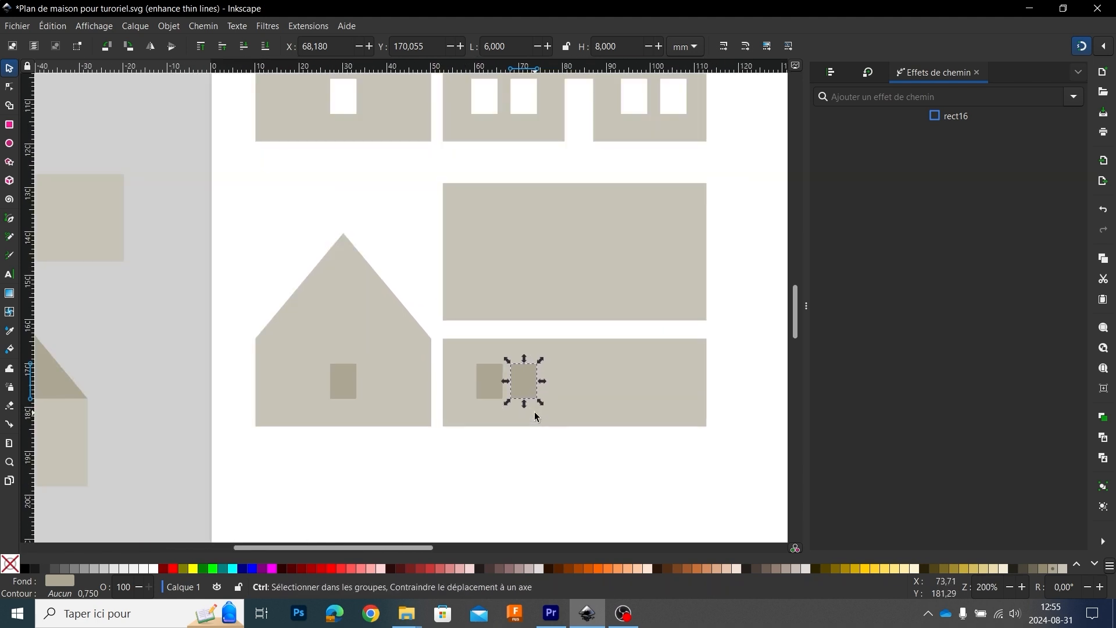
# Step: With snapping off, move the second side-wall window horizontally to leave a gap of about 2.5 mm from the first, keeping both at the same height
pyautogui.moveTo(521, 387); pyautogui.dragTo(522, 384)
pyautogui.scroll(2, 558, 401)
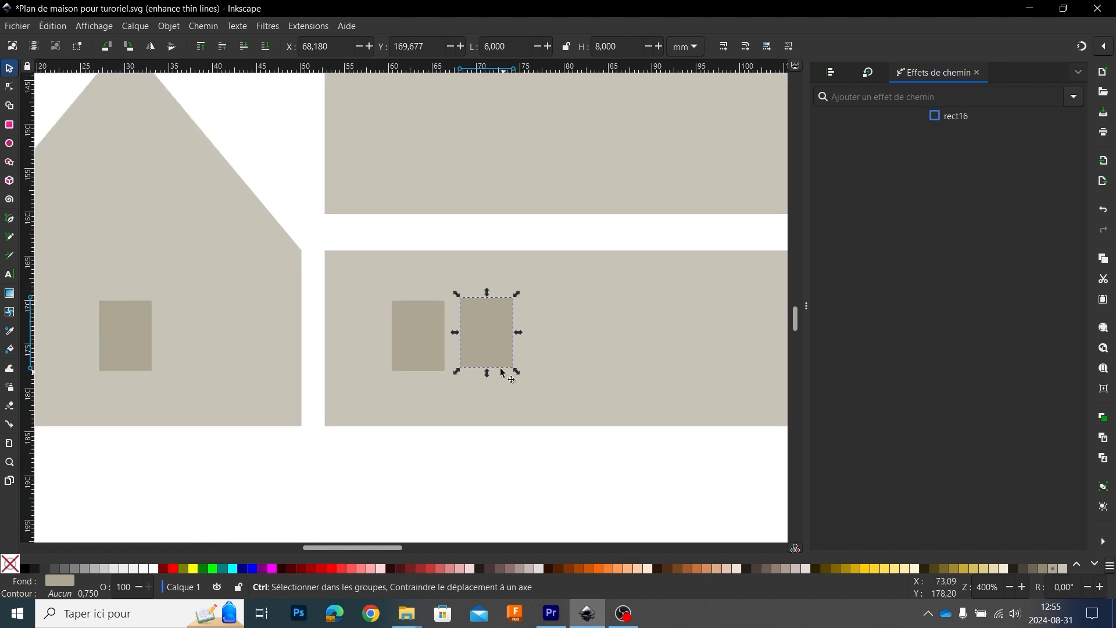
pyautogui.moveTo(493, 348); pyautogui.dragTo(472, 354)
pyautogui.click(1082, 48)
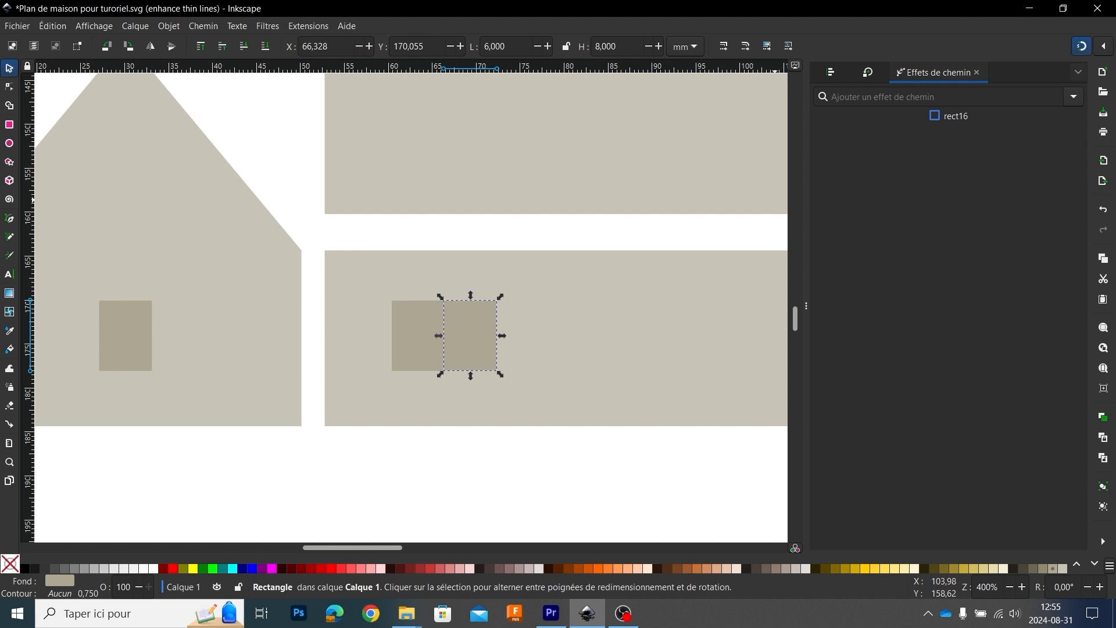
pyautogui.click(1085, 48)
pyautogui.moveTo(472, 341); pyautogui.dragTo(496, 343)
pyautogui.scroll(-2, 500, 364)
pyautogui.scroll(-1, 498, 363)
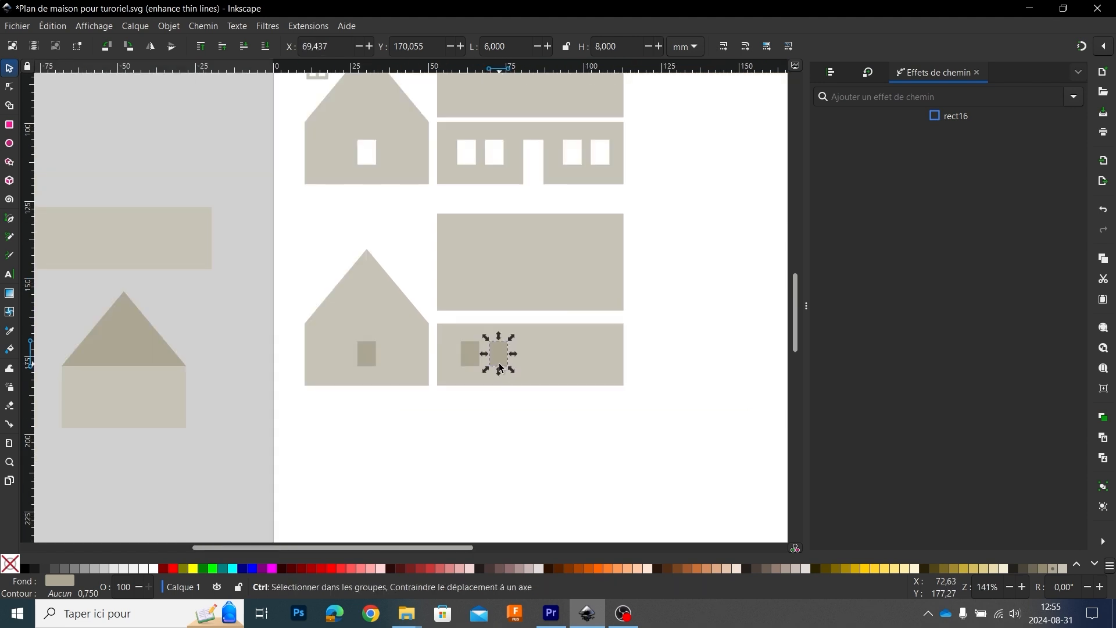
pyautogui.scroll(3, 496, 377)
pyautogui.moveTo(509, 305); pyautogui.dragTo(504, 304)
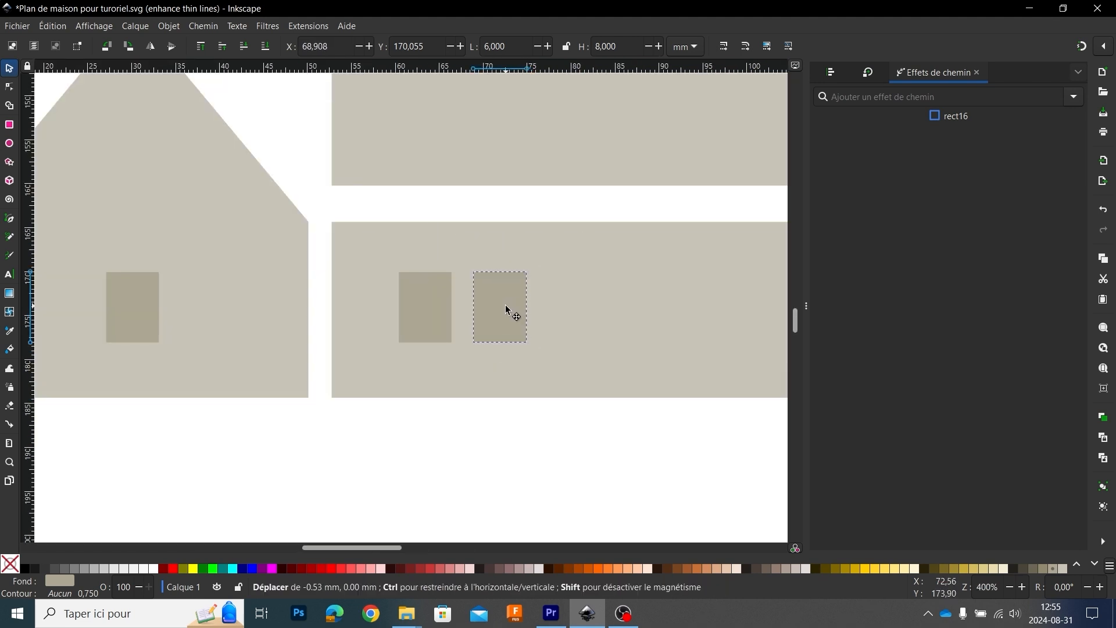
# Step: Duplicate the pair of side-wall windows and move the copy horizontally near the wall's right end
pyautogui.keyDown('shift'); pyautogui.click(432, 317); pyautogui.keyUp('shift')
pyautogui.scroll(-3, 433, 319)
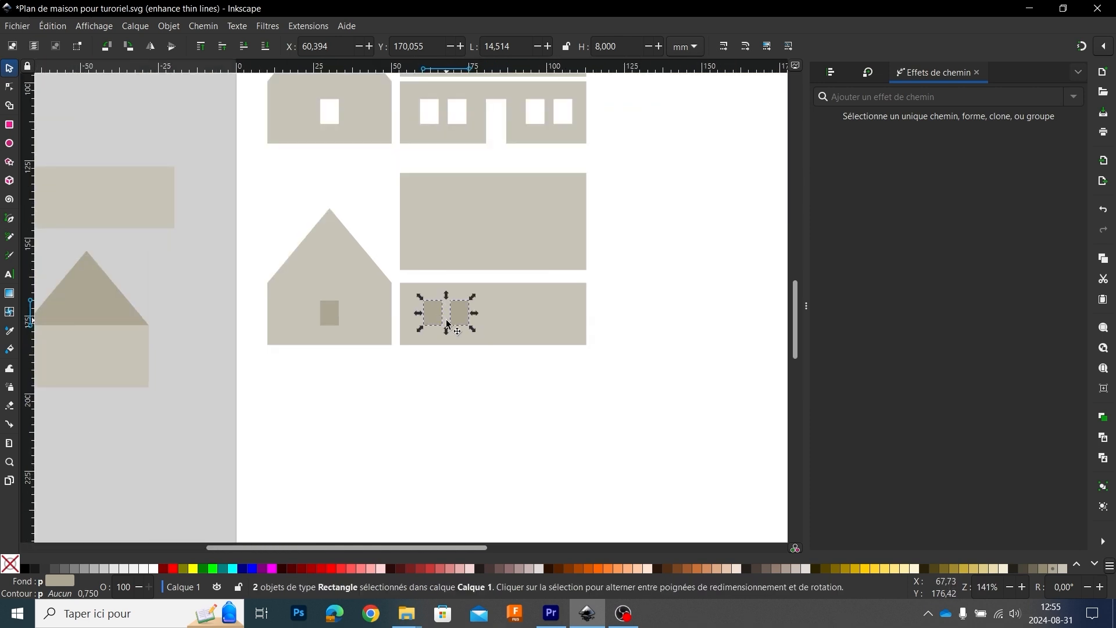
pyautogui.press('ctrl')
pyautogui.hotkey('ctrl', 'd')
pyautogui.moveTo(448, 324); pyautogui.dragTo(564, 312)
pyautogui.click(629, 251)
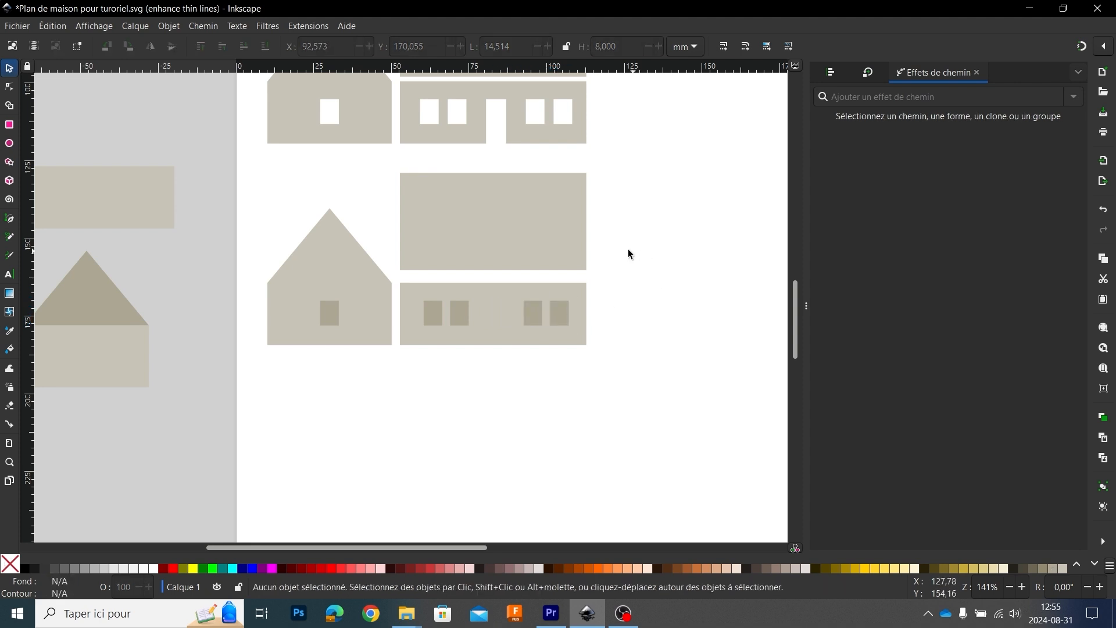
# Step: With snapping on, draw a door rectangle about 6.5 by 14.3 mm over the finished wall's door opening and move it between the new wall's window pairs
pyautogui.click(9, 125)
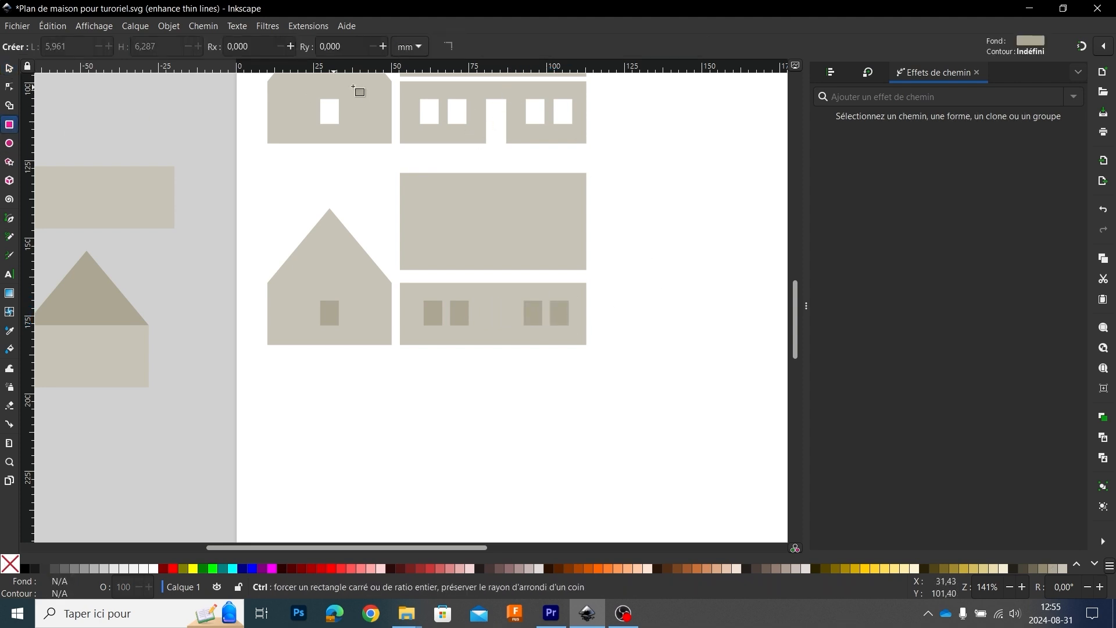
pyautogui.click(1085, 48)
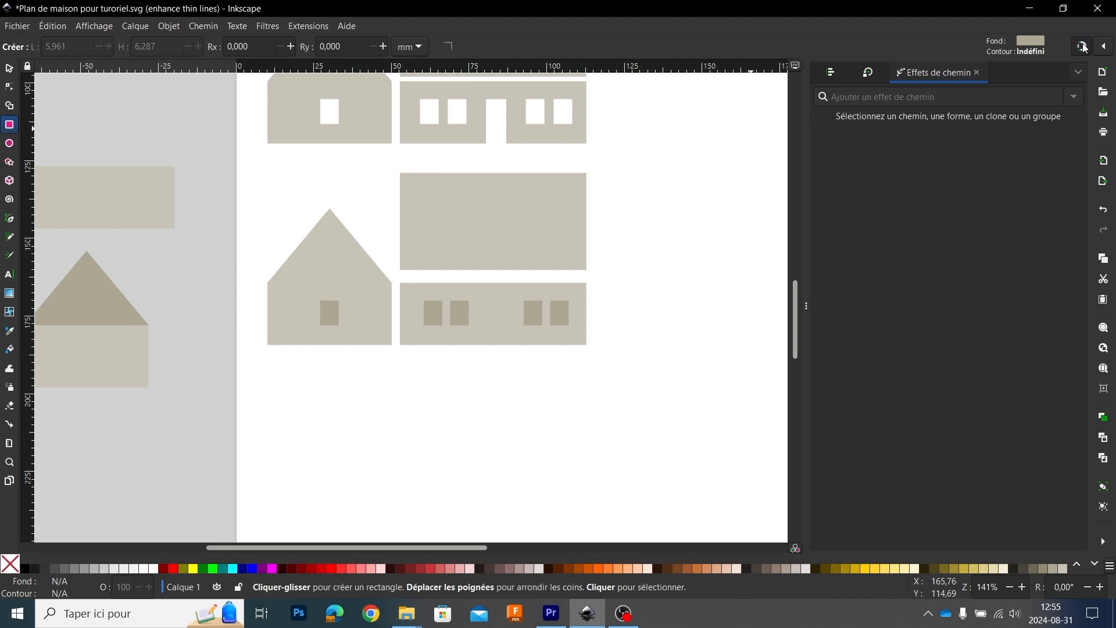
pyautogui.moveTo(486, 98); pyautogui.dragTo(506, 324)
pyautogui.press('s')
pyautogui.click(433, 384)
# Step: Duplicate the 8 by 16 mm door panel above the finished gable and move the copy straight down beside the new gable's peak
pyautogui.keyDown('ctrl'); pyautogui.scroll(-2, 433, 382); pyautogui.keyUp('ctrl')
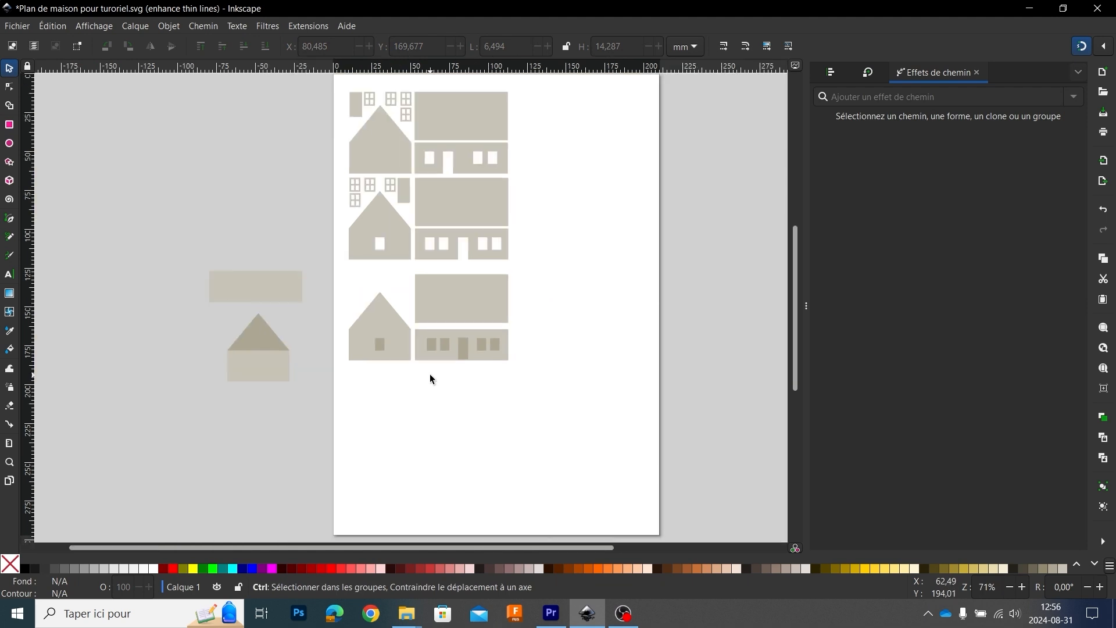
pyautogui.keyDown('ctrl'); pyautogui.scroll(-1, 430, 376); pyautogui.keyUp('ctrl')
pyautogui.keyDown('ctrl'); pyautogui.scroll(1, 429, 381); pyautogui.keyUp('ctrl')
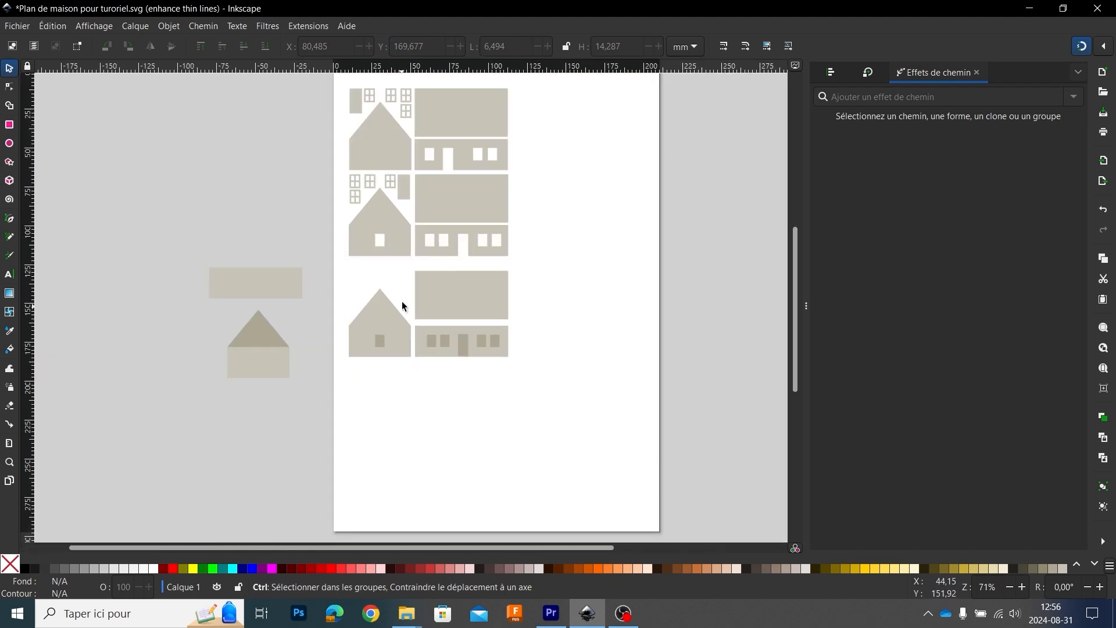
pyautogui.moveTo(367, 134); pyautogui.dragTo(416, 179)
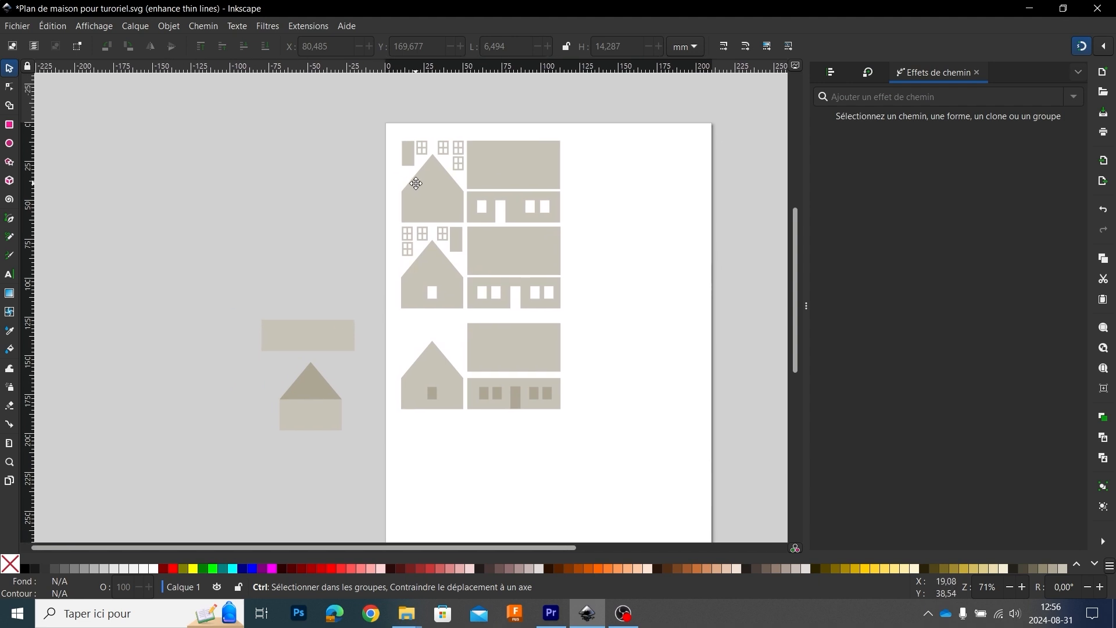
pyautogui.keyDown('ctrl'); pyautogui.scroll(3, 434, 234); pyautogui.keyUp('ctrl')
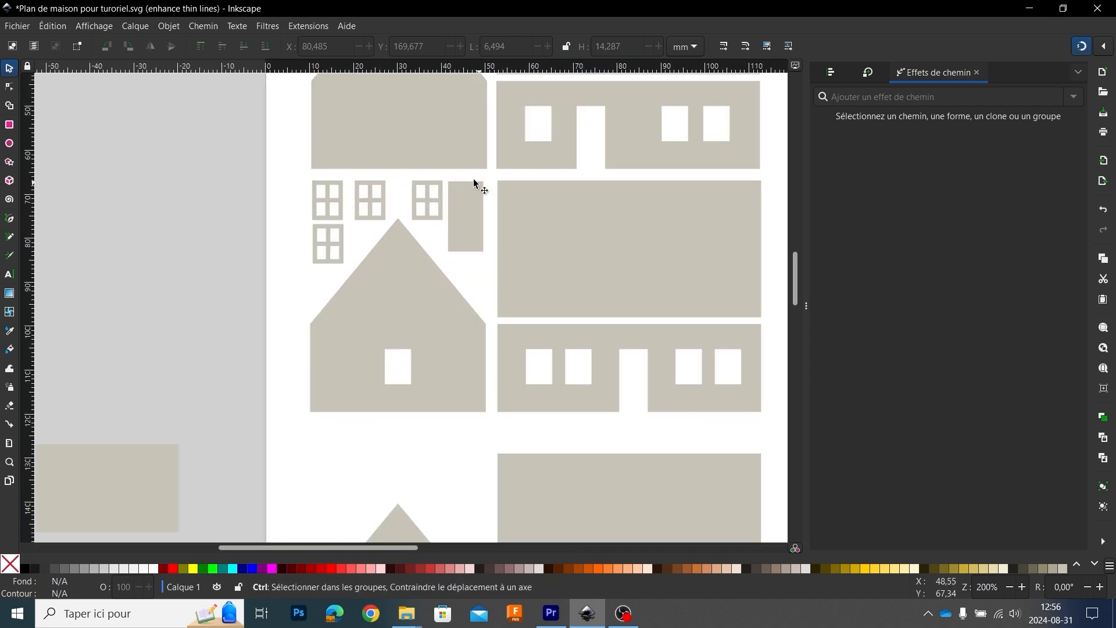
pyautogui.click(462, 228)
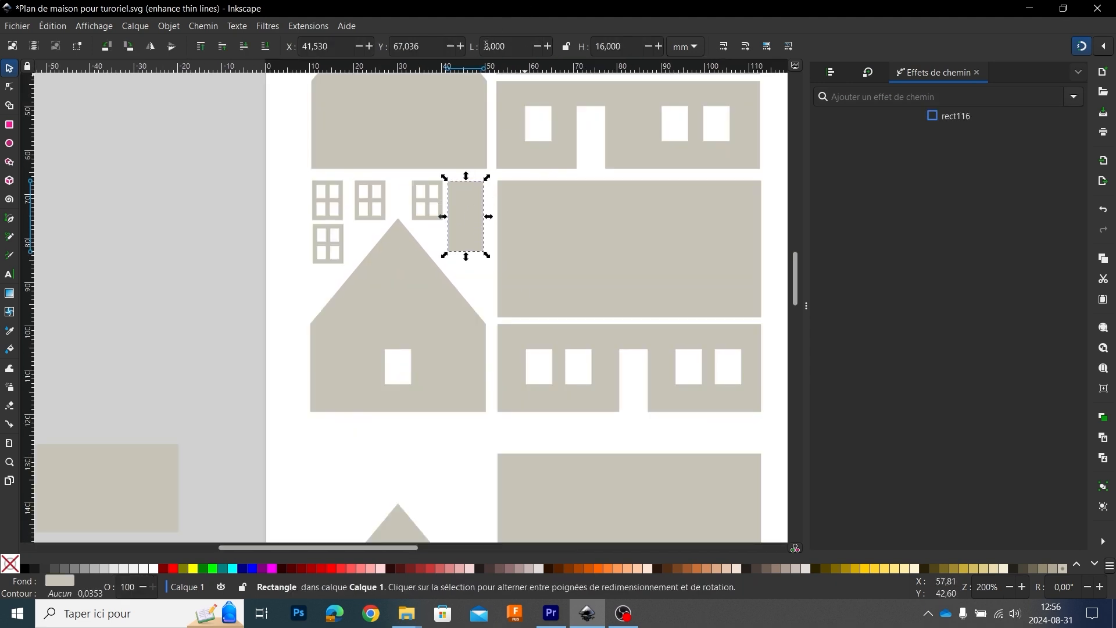
pyautogui.keyDown('ctrl'); pyautogui.scroll(-2, 506, 170); pyautogui.keyUp('ctrl')
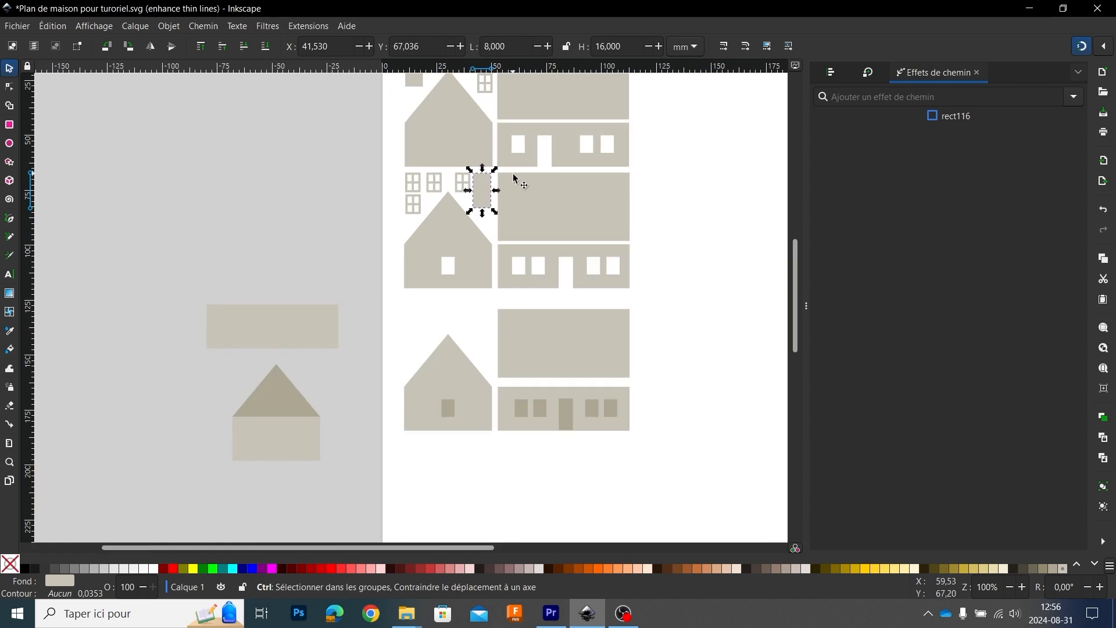
pyautogui.moveTo(509, 139); pyautogui.dragTo(507, 279)
# Step: Match the existing window frame's size: duplicate the new gable's door panel, move the copy horizontally across the peak and resize it to 7 by 9 mm
pyautogui.keyDown('ctrl'); pyautogui.scroll(2, 493, 229); pyautogui.keyUp('ctrl')
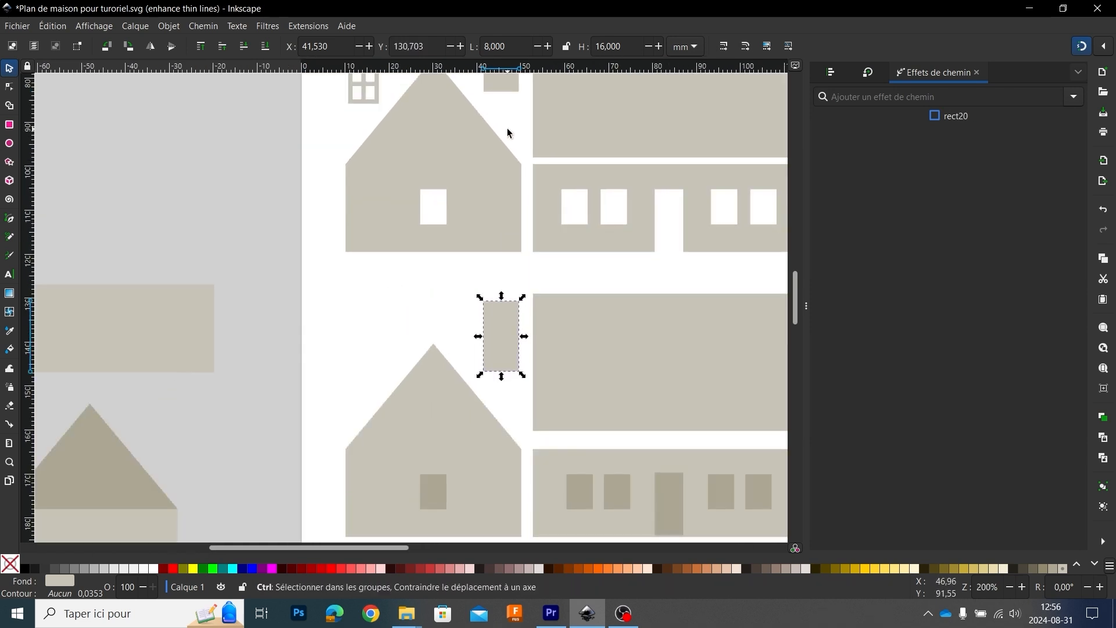
pyautogui.click(519, 191)
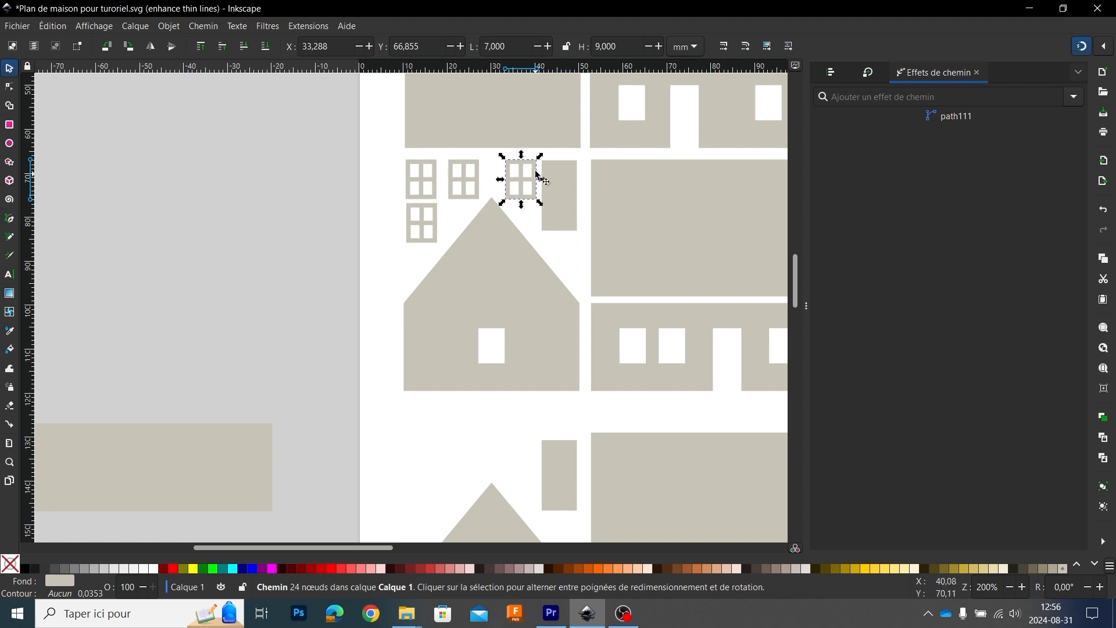
pyautogui.keyDown('ctrl'); pyautogui.scroll(3, 524, 176); pyautogui.keyUp('ctrl')
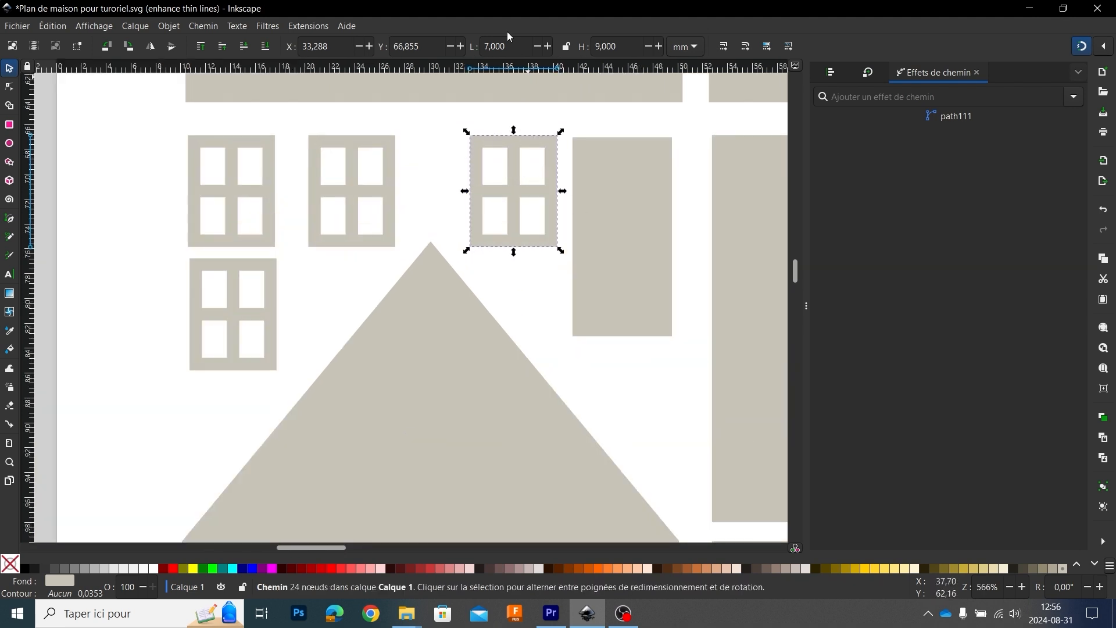
pyautogui.keyDown('ctrl'); pyautogui.scroll(-5, 542, 167); pyautogui.keyUp('ctrl')
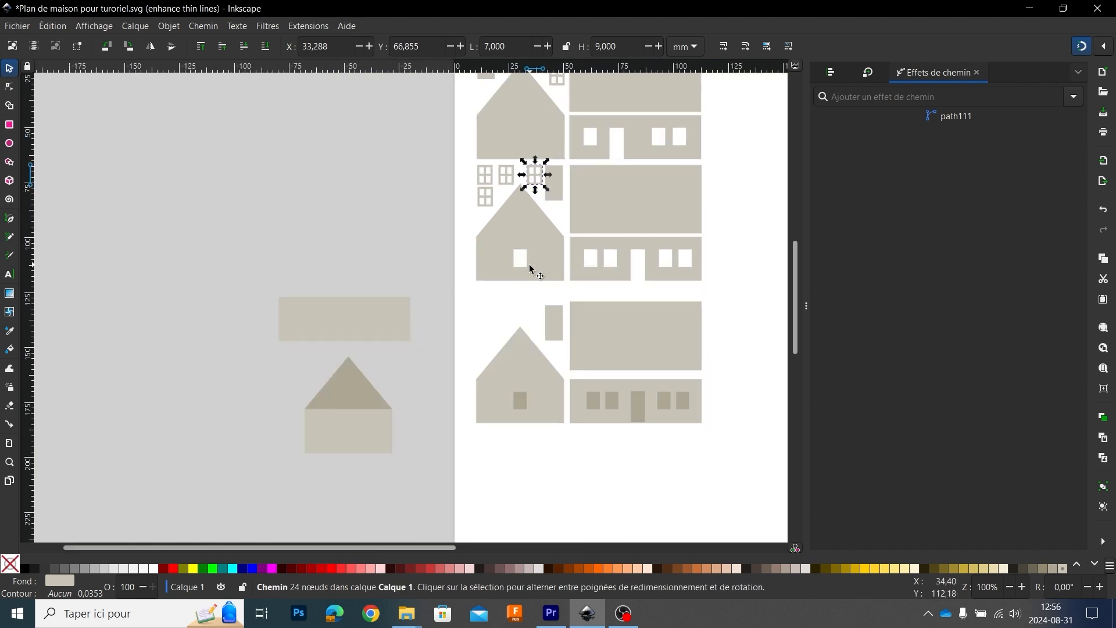
pyautogui.moveTo(530, 266); pyautogui.dragTo(458, 177)
pyautogui.click(487, 238)
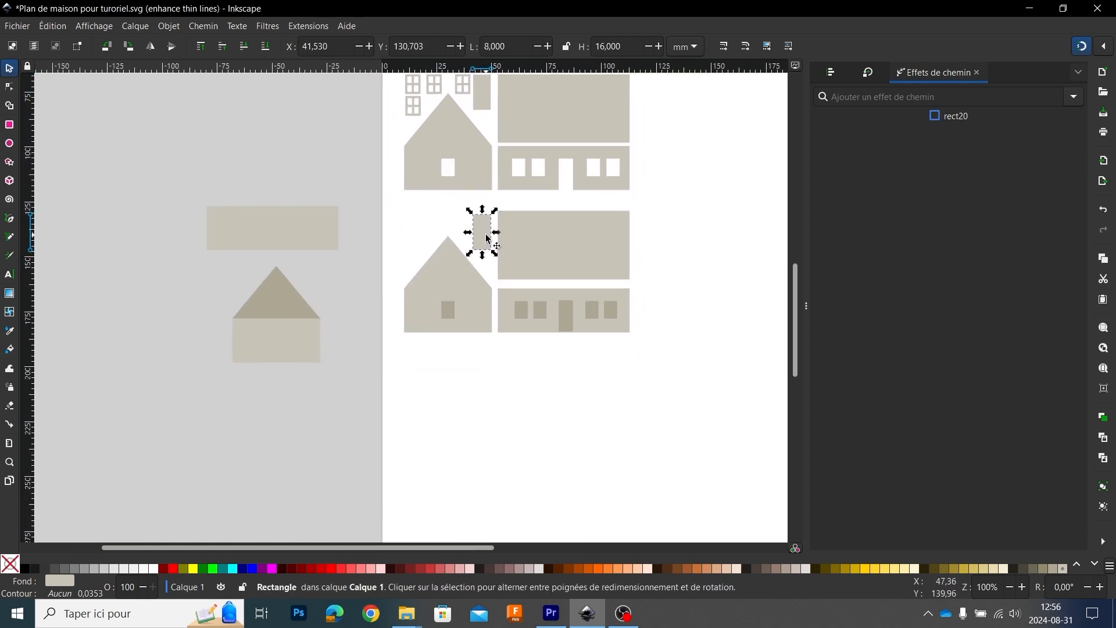
pyautogui.moveTo(484, 238); pyautogui.dragTo(415, 238)
pyautogui.click(515, 43)
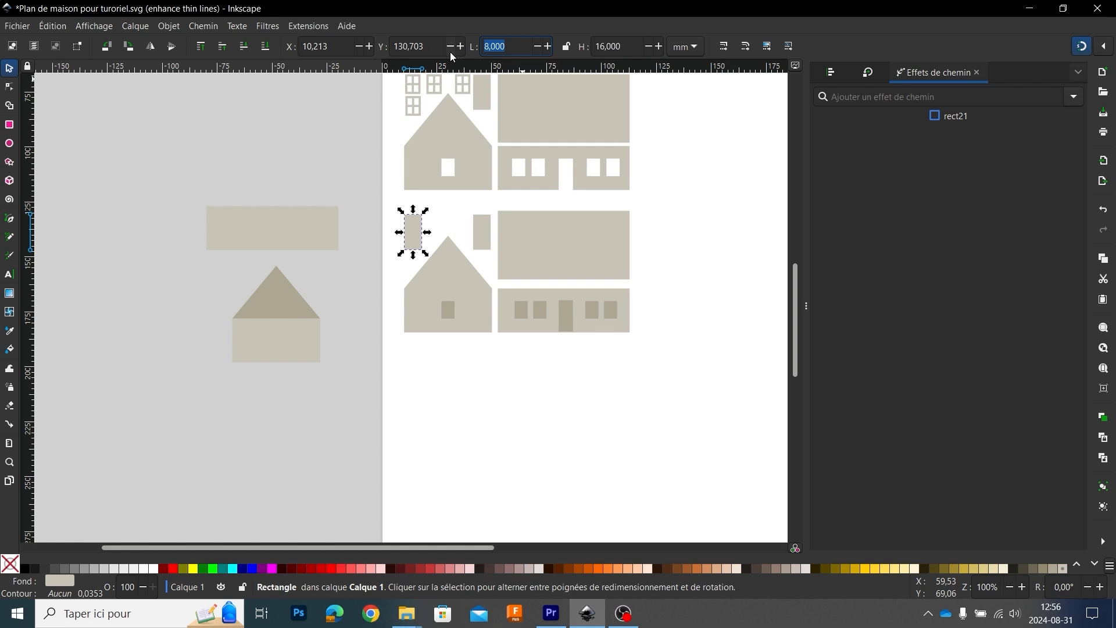
pyautogui.write('7')
pyautogui.press('Tab')
pyautogui.write('9')
pyautogui.press('Return')
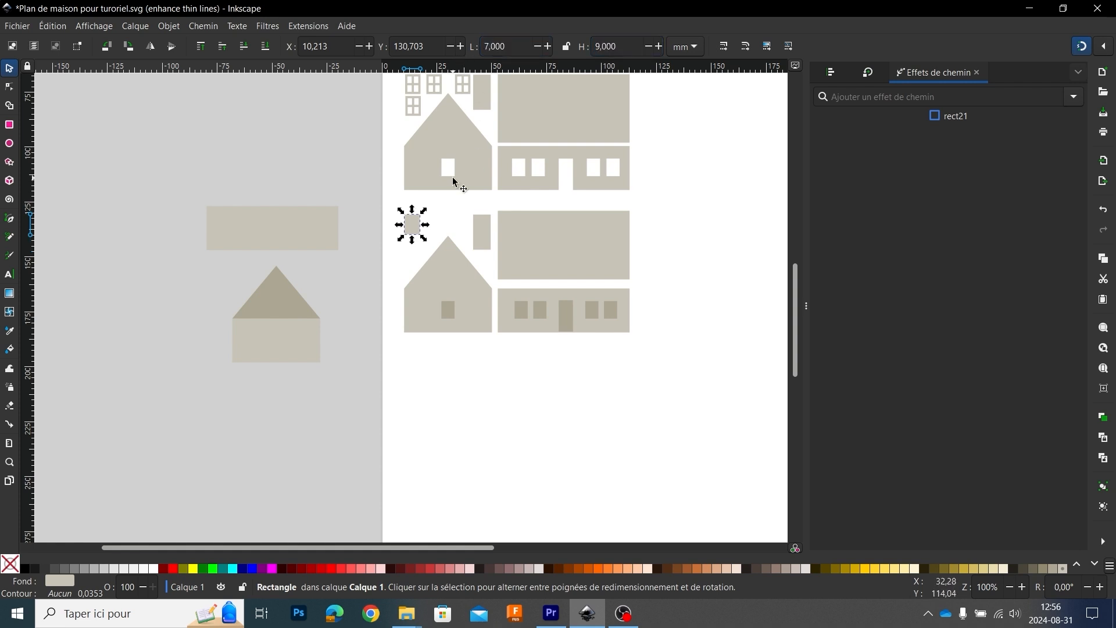
# Step: Draw a full-width horizontal strip about 0.9 mm high along the upper edge of the 7 by 9 mm rectangle
pyautogui.scroll(-2, 414, 229)
pyautogui.scroll(4, 415, 230)
pyautogui.moveTo(450, 181); pyautogui.dragTo(525, 250)
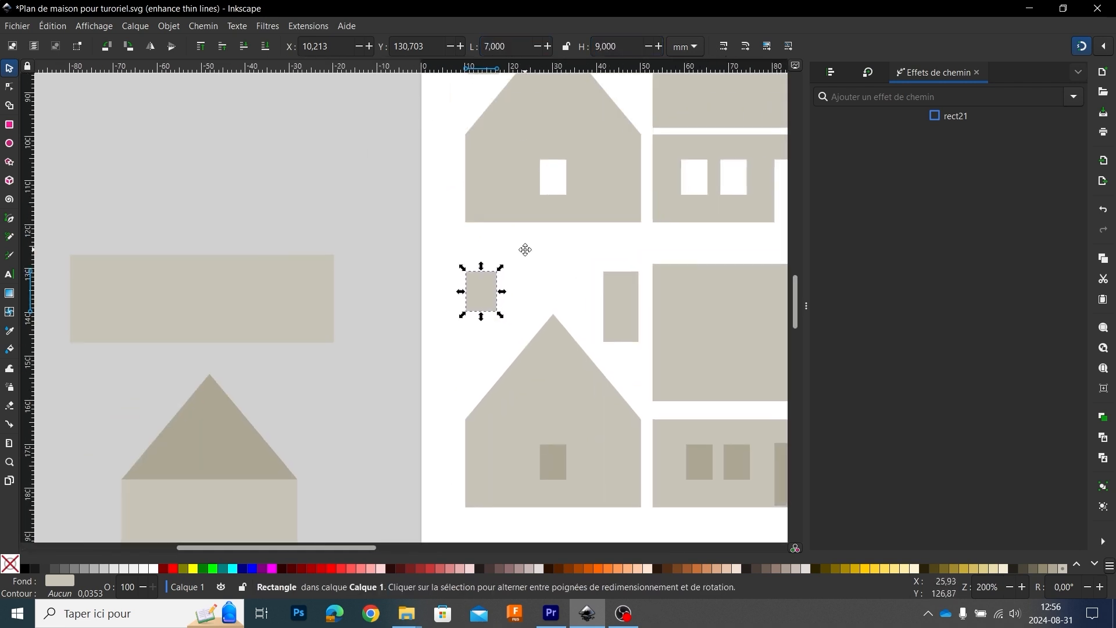
pyautogui.scroll(4, 511, 259)
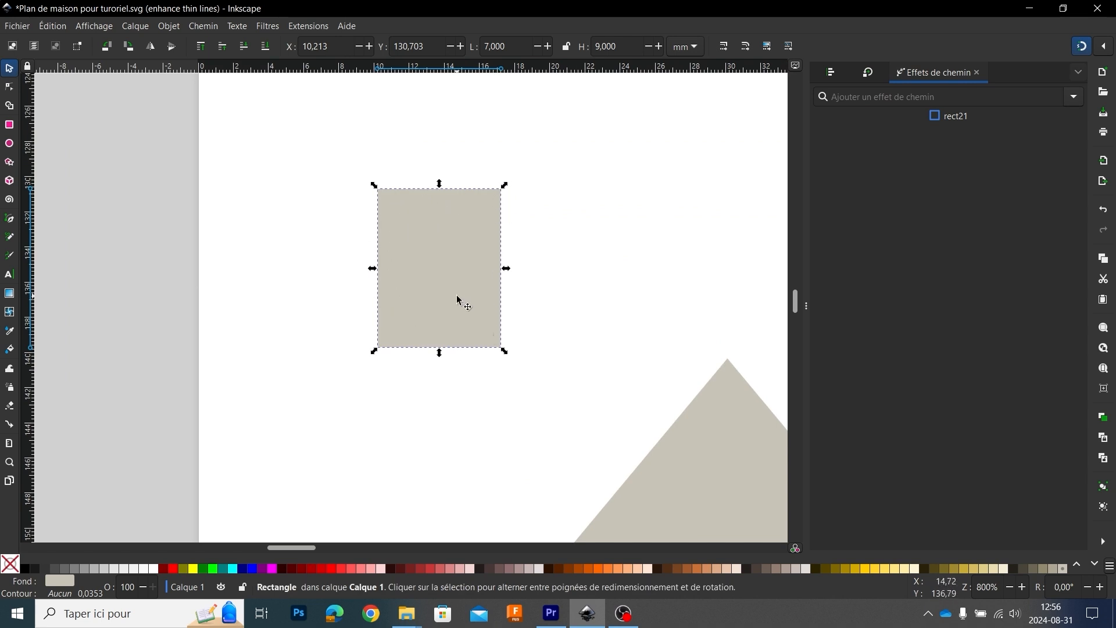
pyautogui.click(624, 219)
pyautogui.scroll(-3, 540, 246)
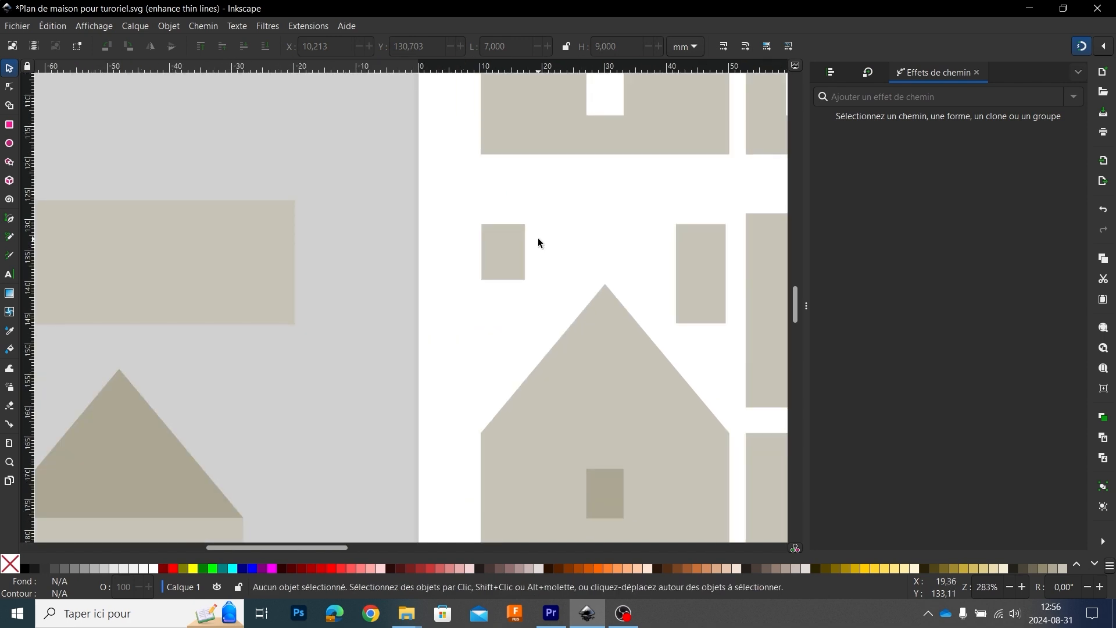
pyautogui.scroll(3, 538, 243)
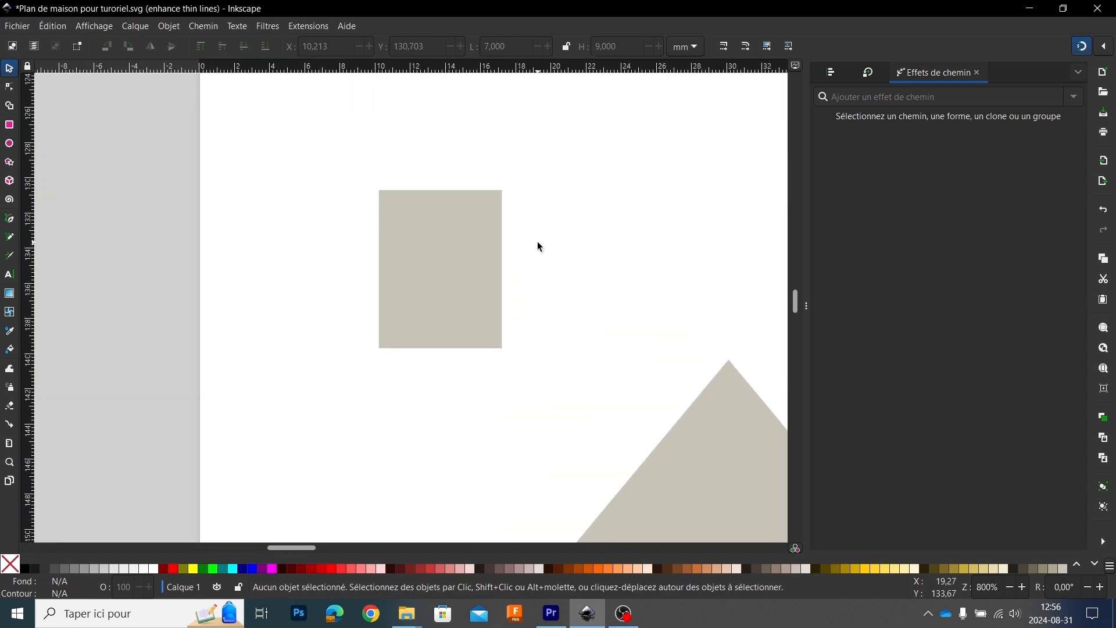
pyautogui.click(9, 125)
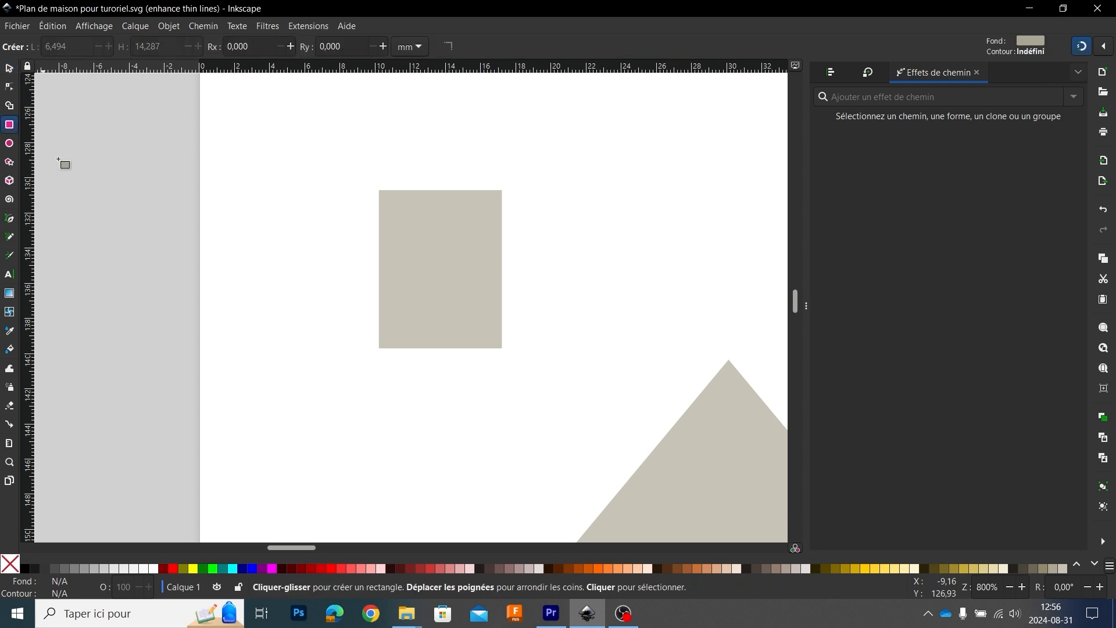
pyautogui.moveTo(378, 191); pyautogui.dragTo(501, 206)
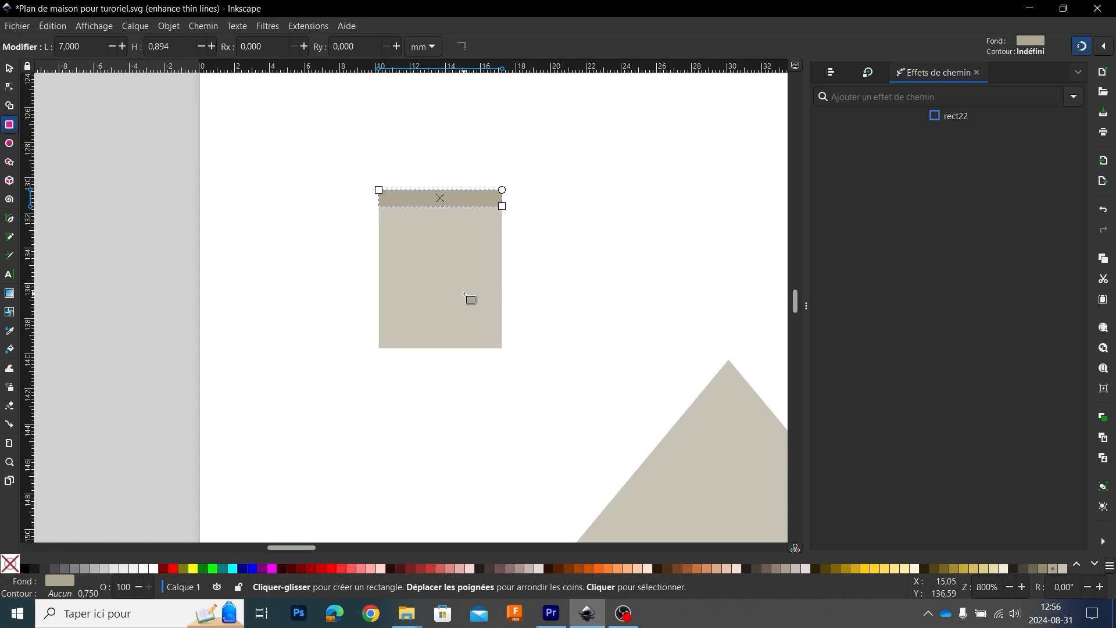
# Step: Set the strip's height to 1 mm and place a duplicate of it along the rectangle's lower edge
pyautogui.click(10, 69)
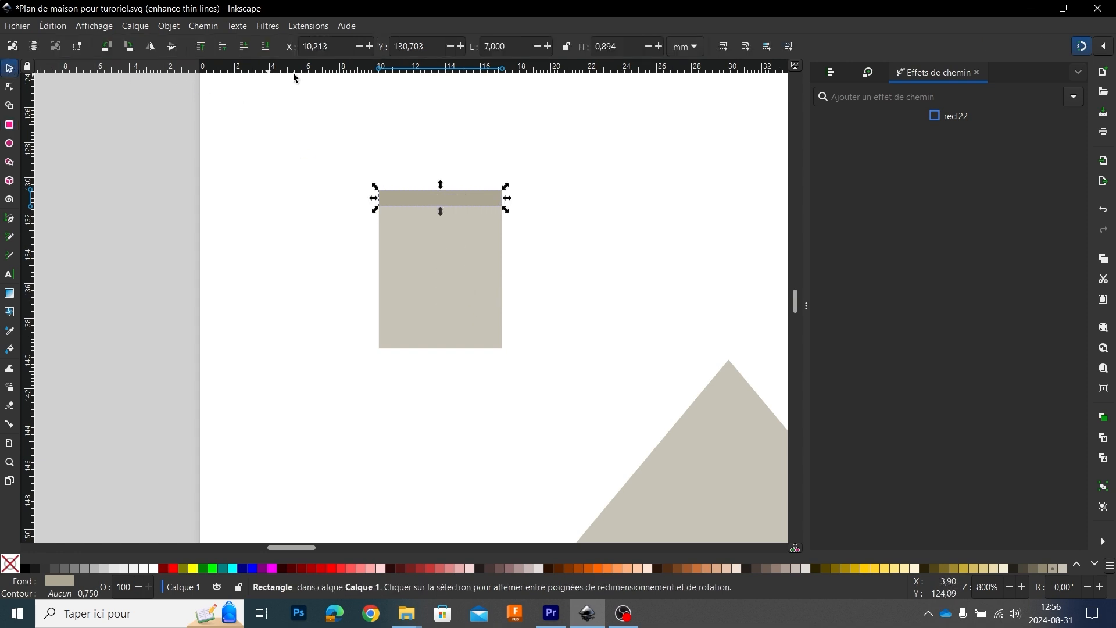
pyautogui.doubleClick(615, 43)
pyautogui.write('1')
pyautogui.press('Return')
pyautogui.hotkey('ctrl', 'd')
pyautogui.moveTo(423, 200); pyautogui.dragTo(427, 341)
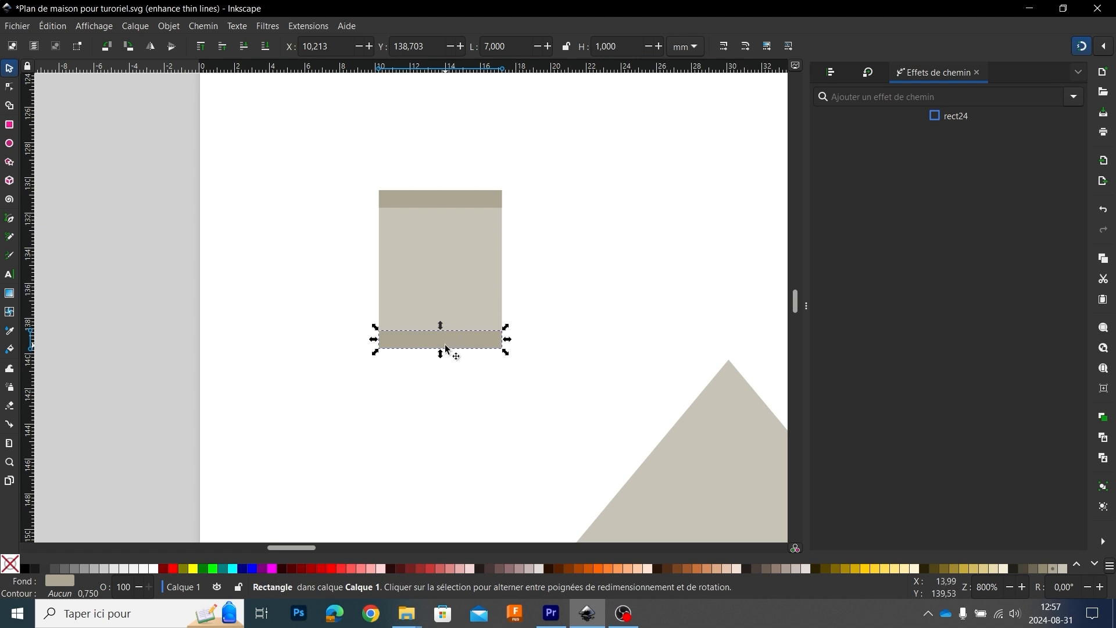
# Step: Rotate another copy of the strip upright, align it with the rectangle's right edge and stretch it to the full height
pyautogui.moveTo(445, 345); pyautogui.dragTo(602, 215)
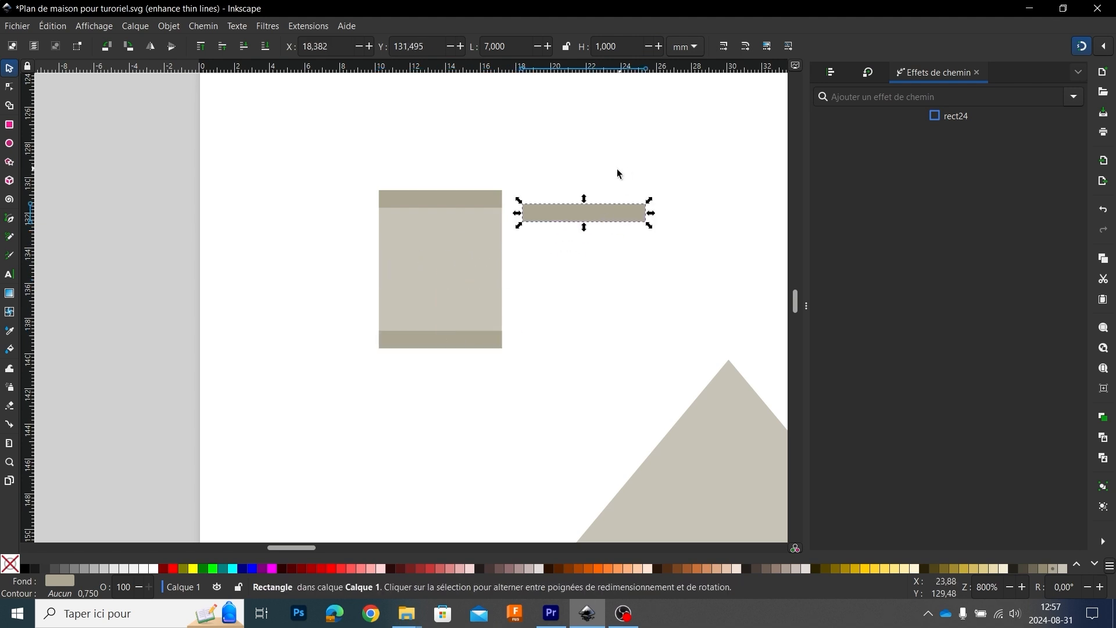
pyautogui.click(605, 217)
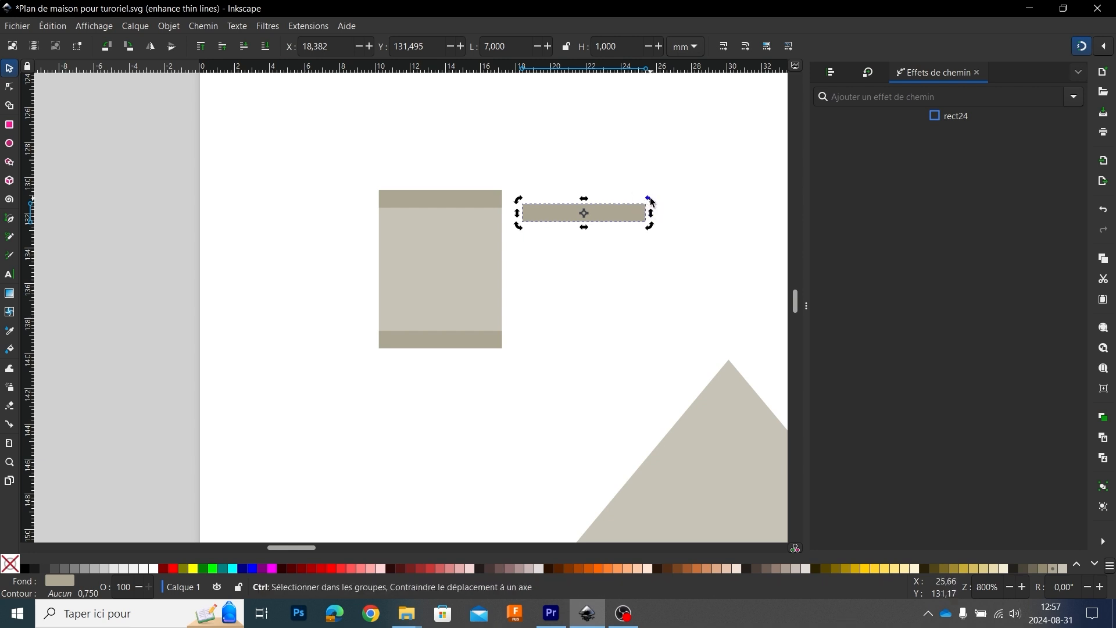
pyautogui.moveTo(651, 202); pyautogui.dragTo(494, 268)
pyautogui.click(493, 279)
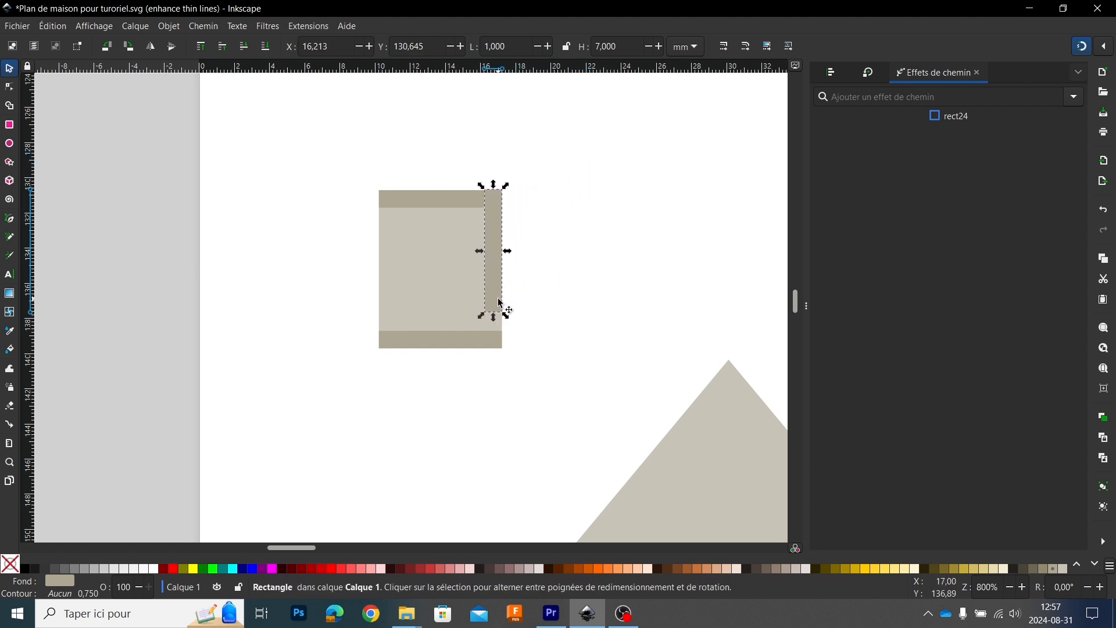
pyautogui.moveTo(493, 319); pyautogui.dragTo(497, 354)
# Step: Duplicate the upright strip onto the rectangle's left edge and trim the tops of both uprights flush with the upper edge
pyautogui.hotkey('ctrl', 'd')
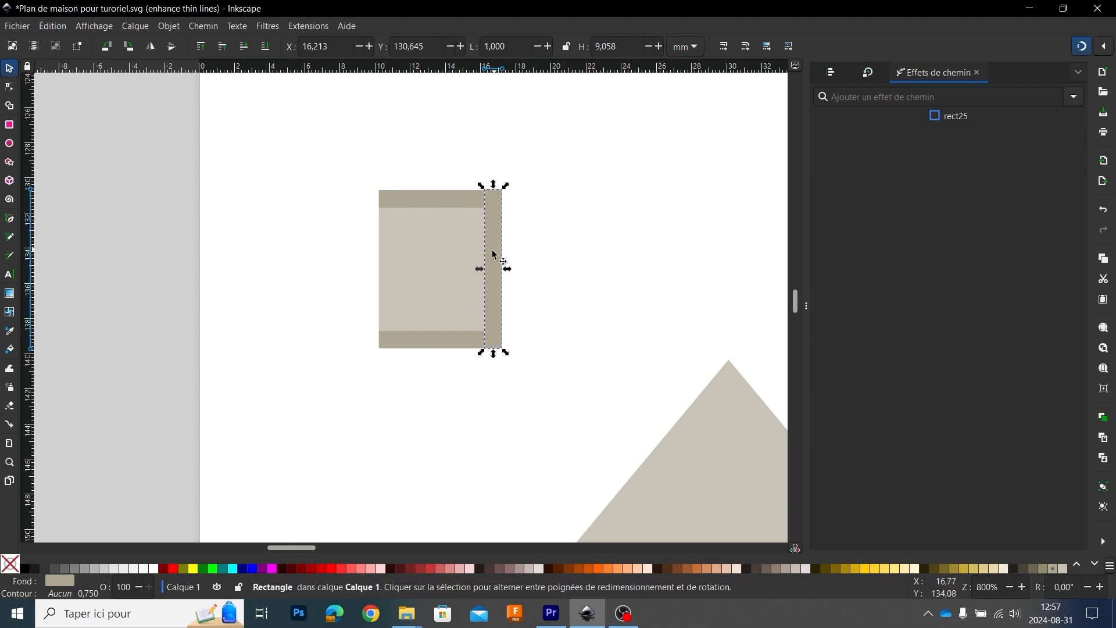
pyautogui.moveTo(491, 249); pyautogui.dragTo(387, 258)
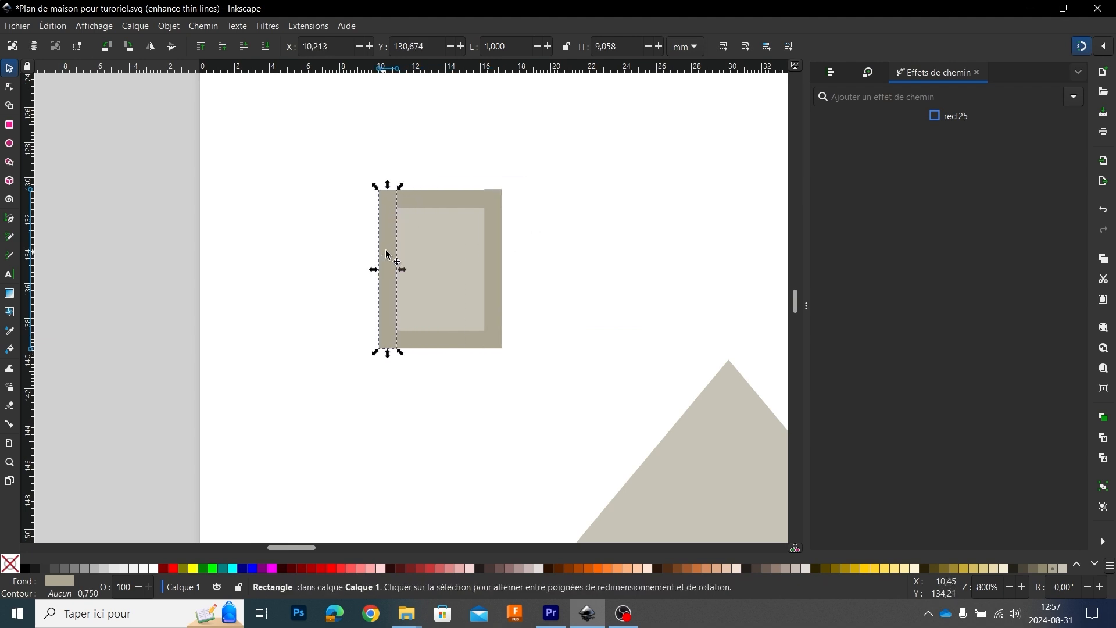
pyautogui.scroll(2, 484, 194)
pyautogui.click(503, 202)
pyautogui.moveTo(504, 178); pyautogui.dragTo(505, 180)
pyautogui.click(293, 185)
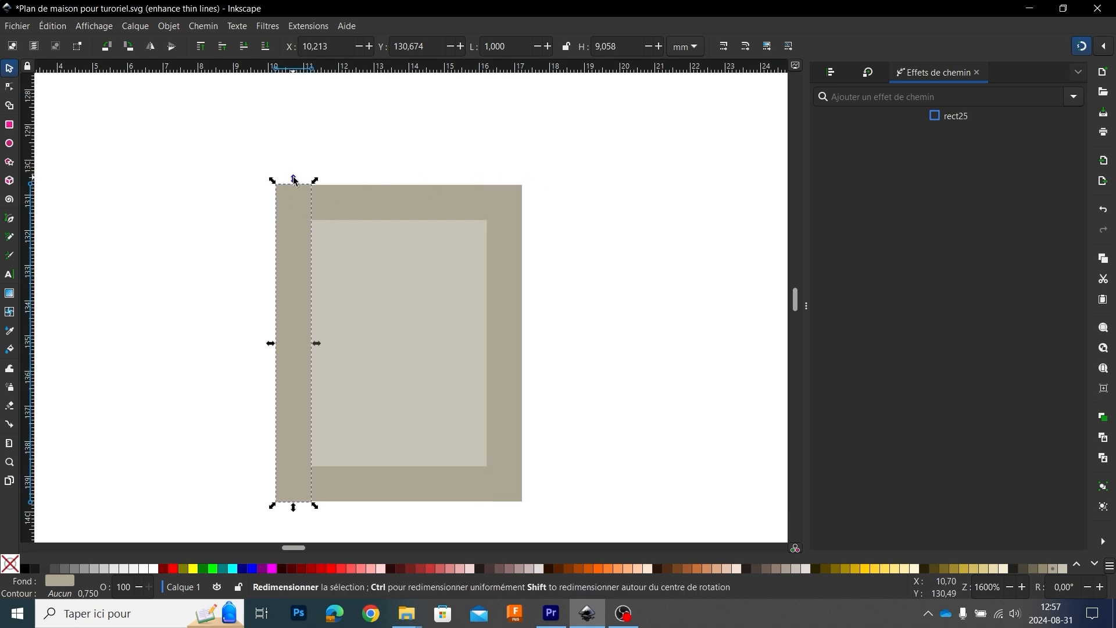
pyautogui.moveTo(294, 179); pyautogui.dragTo(294, 180)
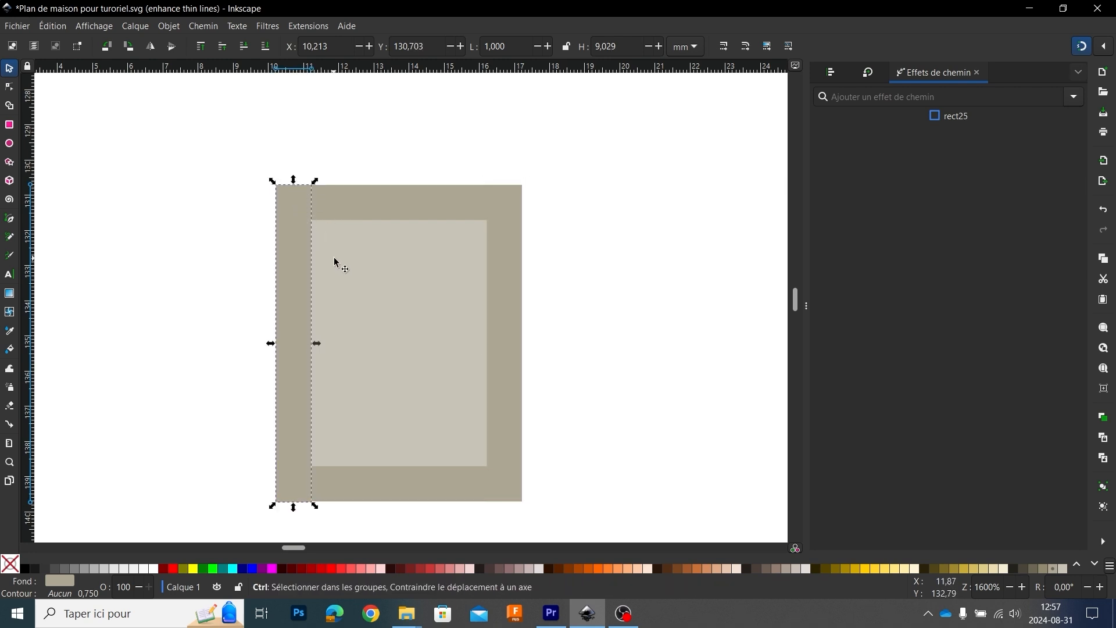
# Step: Duplicate the upper strip to the window's mid-height and the right upright to its mid-width to form the crossbars
pyautogui.press('-')
pyautogui.press('-')
pyautogui.press('-')
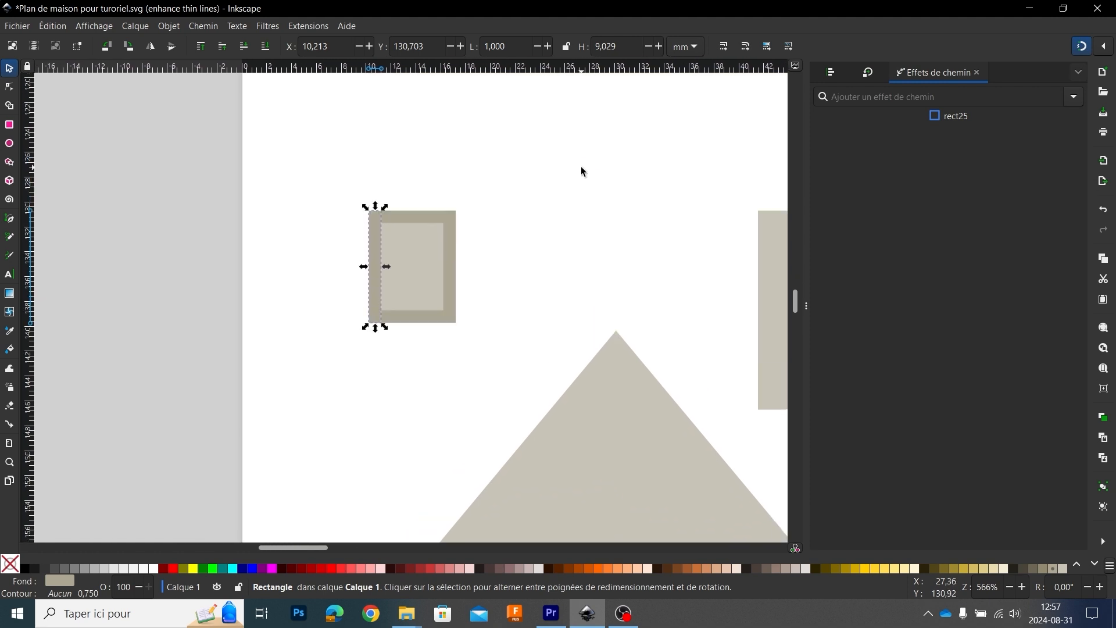
pyautogui.click(413, 220)
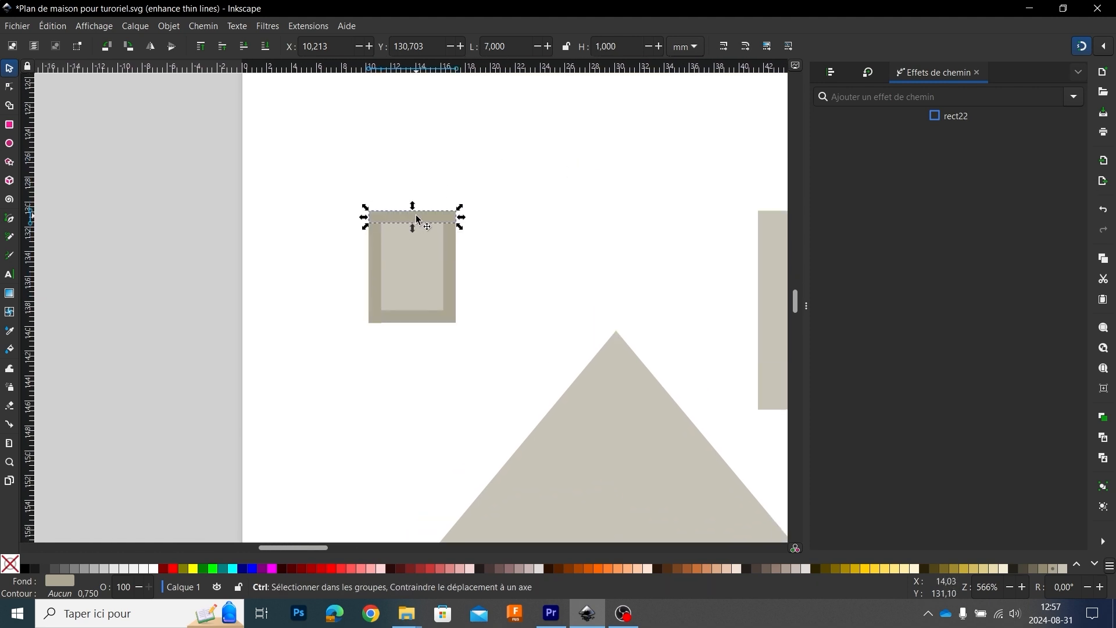
pyautogui.hotkey('ctrl', 'd')
pyautogui.moveTo(416, 221); pyautogui.dragTo(424, 274)
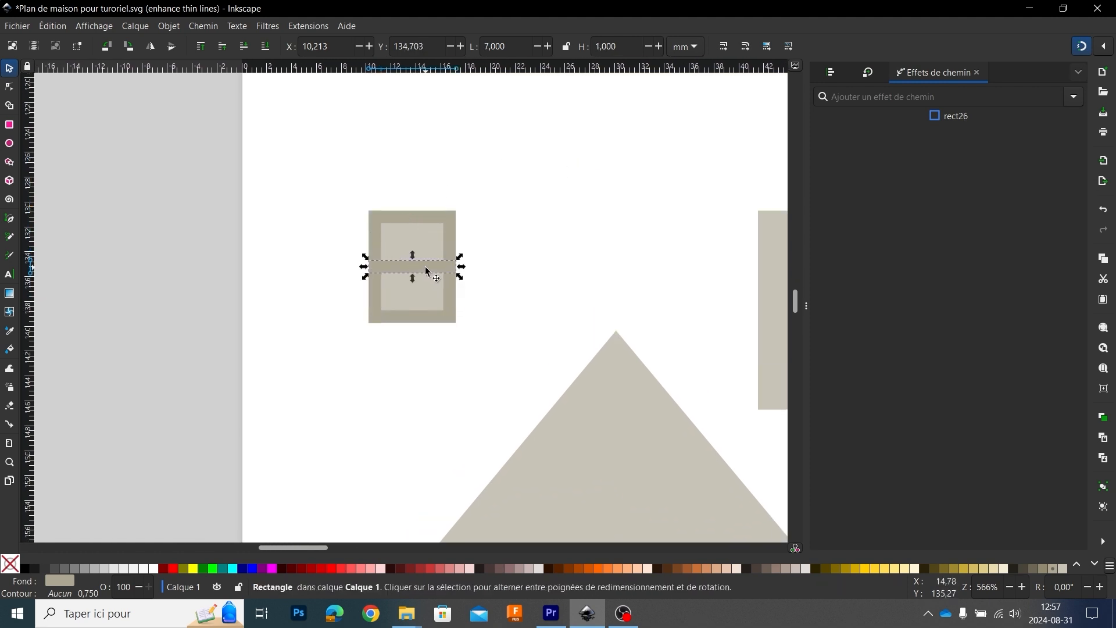
pyautogui.click(453, 287)
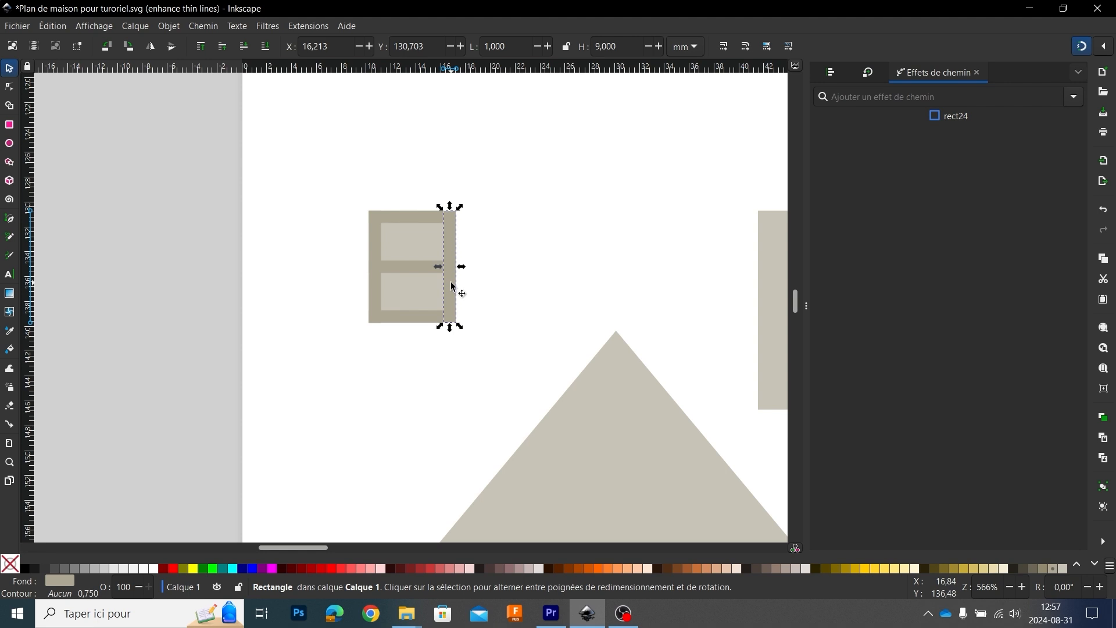
pyautogui.hotkey('ctrl', 'd')
pyautogui.moveTo(453, 287); pyautogui.dragTo(411, 283)
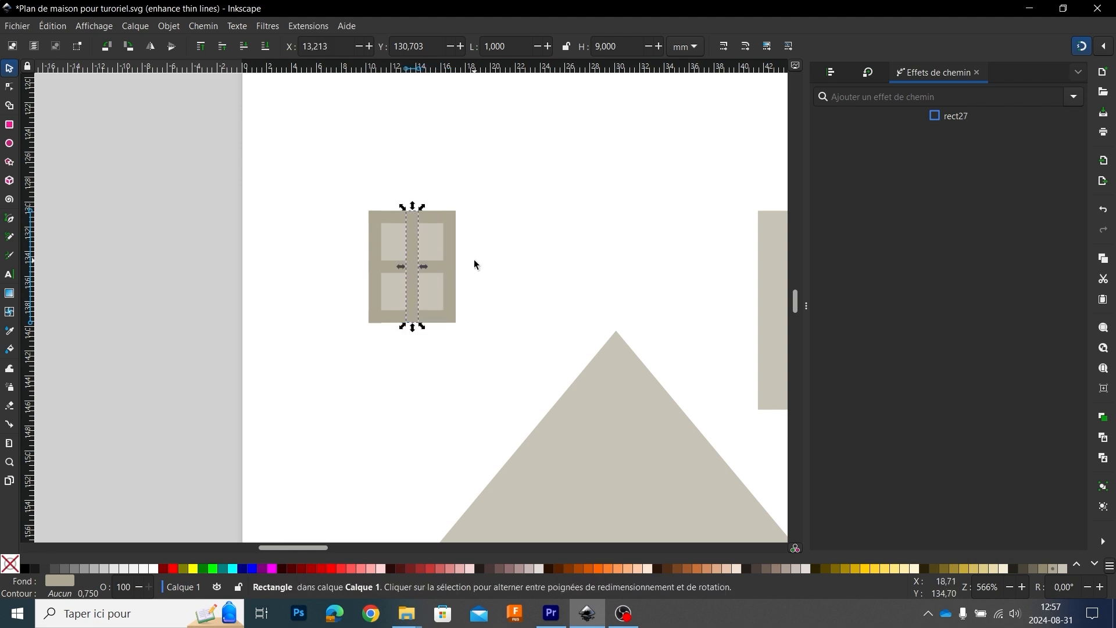
# Step: Select all six frame strips, move them together off the plain rectangle and unite them into one path
pyautogui.click(475, 264)
pyautogui.click(422, 218)
pyautogui.keyDown('shift'); pyautogui.click(393, 216); pyautogui.keyUp('shift')
pyautogui.keyDown('shift'); pyautogui.click(376, 246); pyautogui.keyUp('shift')
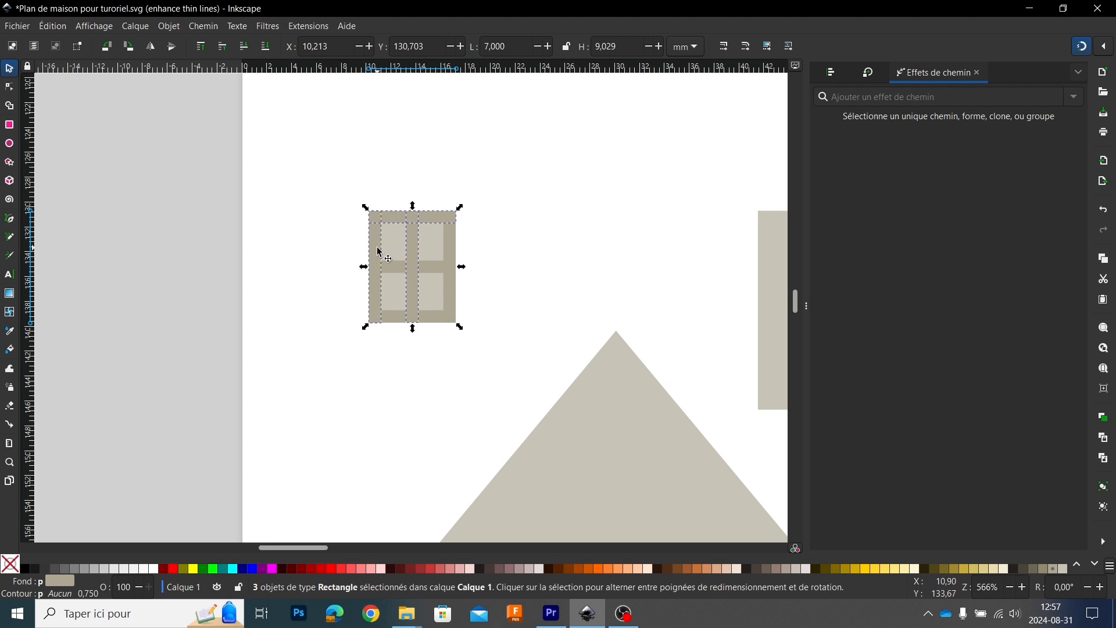
pyautogui.keyDown('shift'); pyautogui.click(444, 249); pyautogui.keyUp('shift')
pyautogui.keyDown('shift'); pyautogui.click(434, 315); pyautogui.keyUp('shift')
pyautogui.moveTo(432, 318); pyautogui.dragTo(582, 239)
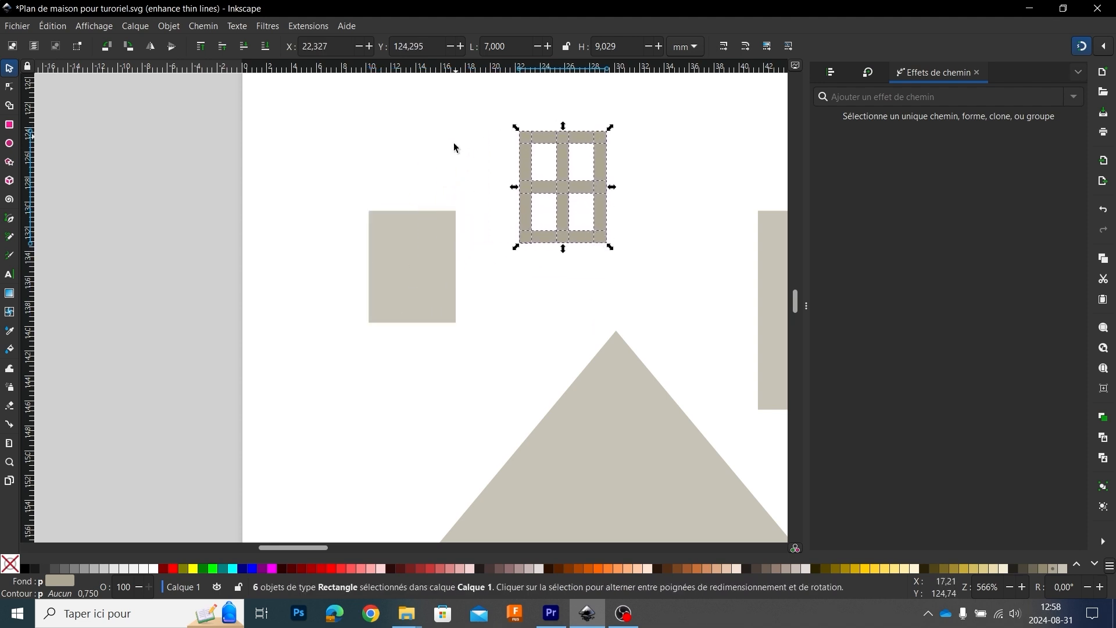
pyautogui.click(204, 26)
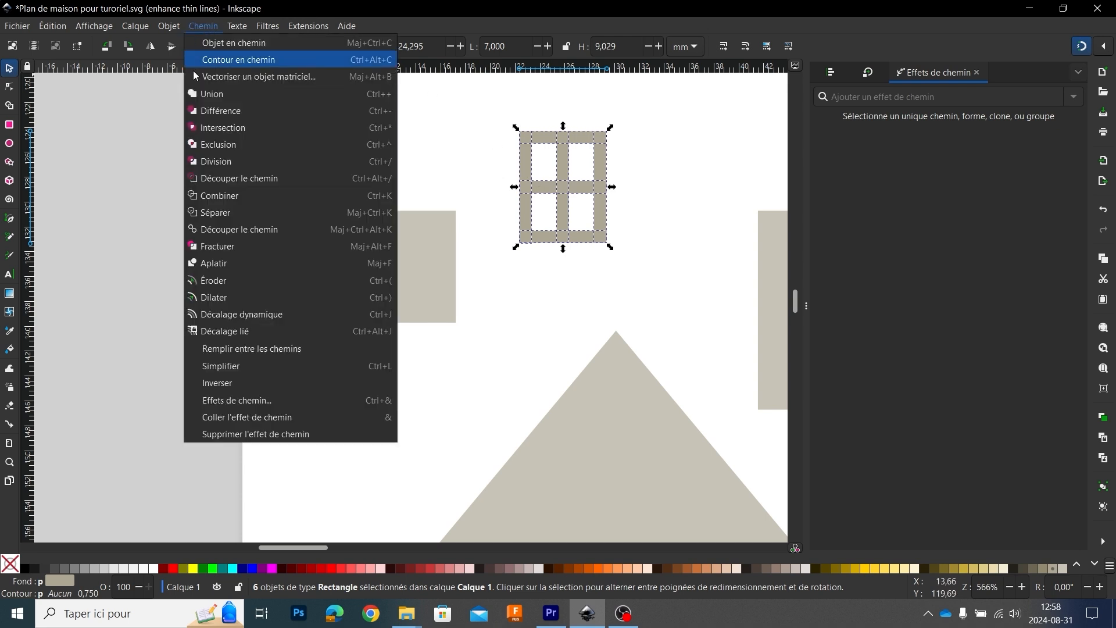
pyautogui.press('Escape')
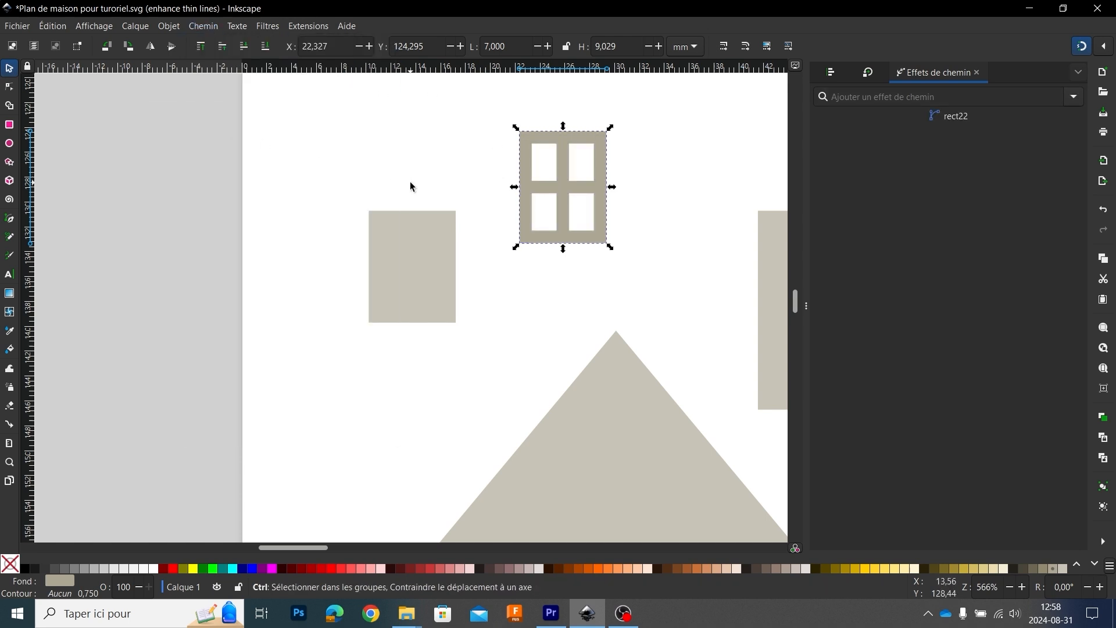
# Step: Move the united window frame beside the plain 7 by 9 mm rectangle, aligning their upper edges
pyautogui.keyDown('ctrl'); pyautogui.scroll(-5, 411, 181); pyautogui.keyUp('ctrl')
pyautogui.scroll(3, 414, 157)
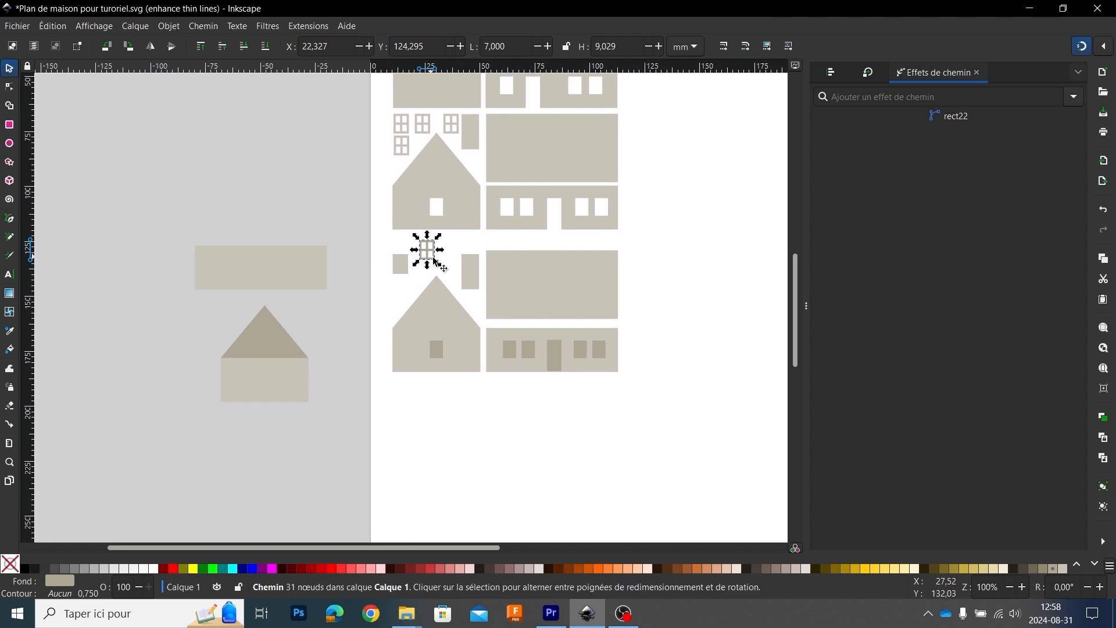
pyautogui.moveTo(430, 254)
pyautogui.mouseDown()
pyautogui.moveTo(405, 137)
pyautogui.moveTo(452, 241)
pyautogui.moveTo(432, 256)
pyautogui.moveTo(414, 244)
pyautogui.mouseUp()
pyautogui.keyDown('ctrl'); pyautogui.scroll(-3, 414, 244); pyautogui.keyUp('ctrl')
pyautogui.keyDown('ctrl'); pyautogui.scroll(5, 412, 243); pyautogui.keyUp('ctrl')
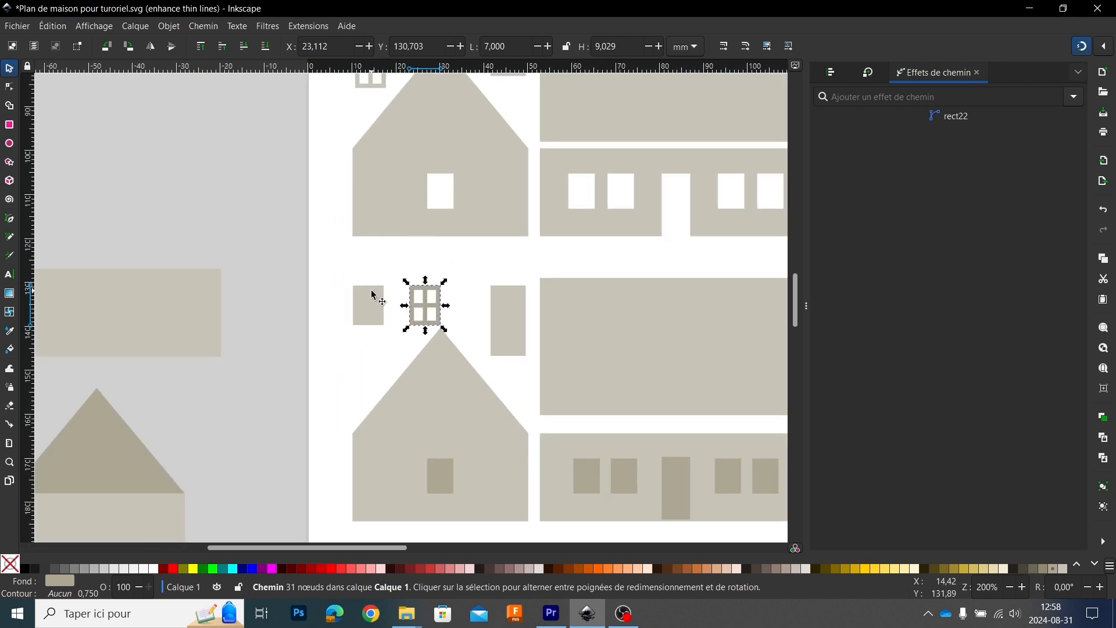
# Step: Replace the plain 7 by 9 mm rectangle with a duplicate of the window frame, keeping the two frames side by side
pyautogui.moveTo(424, 308)
pyautogui.mouseDown()
pyautogui.moveTo(361, 308)
pyautogui.moveTo(421, 310)
pyautogui.mouseUp()
pyautogui.hotkey('ctrl', 'd')
pyautogui.click(376, 313)
pyautogui.keyDown('ctrl'); pyautogui.scroll(-2, 401, 316); pyautogui.keyUp('ctrl')
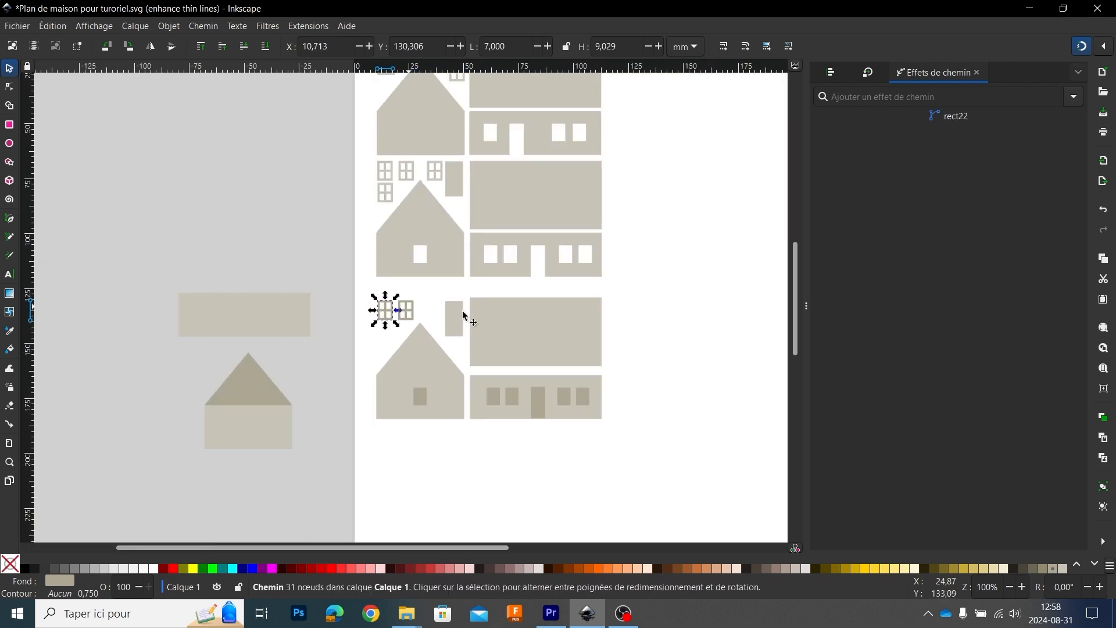
pyautogui.keyDown('ctrl'); pyautogui.scroll(-1, 585, 251); pyautogui.keyUp('ctrl')
pyautogui.keyDown('ctrl'); pyautogui.scroll(1, 585, 251); pyautogui.keyUp('ctrl')
pyautogui.keyDown('ctrl'); pyautogui.scroll(-1, 636, 237); pyautogui.keyUp('ctrl')
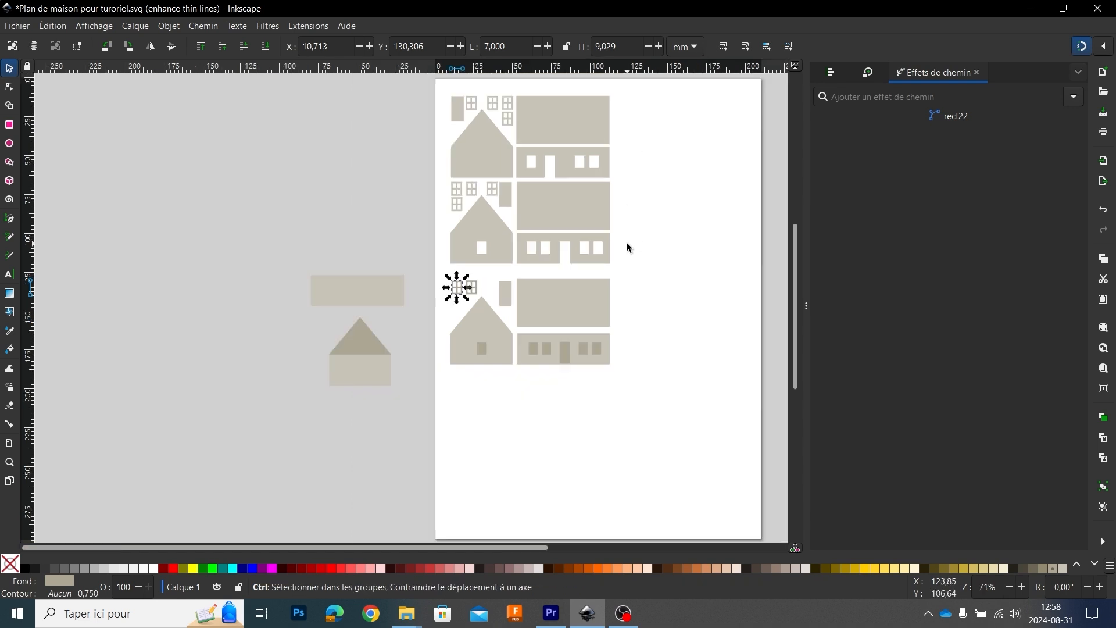
# Step: Move the door rectangle down on the lowest side wall until its lower edge meets the wall's lower edge
pyautogui.keyDown('ctrl'); pyautogui.scroll(2, 552, 363); pyautogui.keyUp('ctrl')
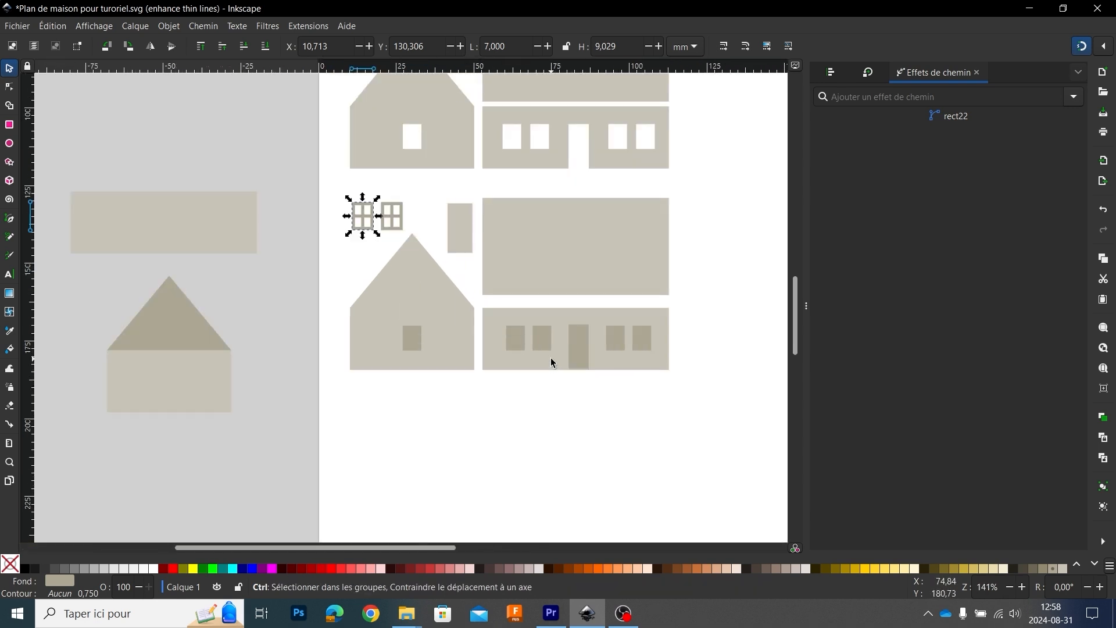
pyautogui.keyDown('ctrl'); pyautogui.scroll(2, 553, 364); pyautogui.keyUp('ctrl')
pyautogui.scroll(-3, 595, 366)
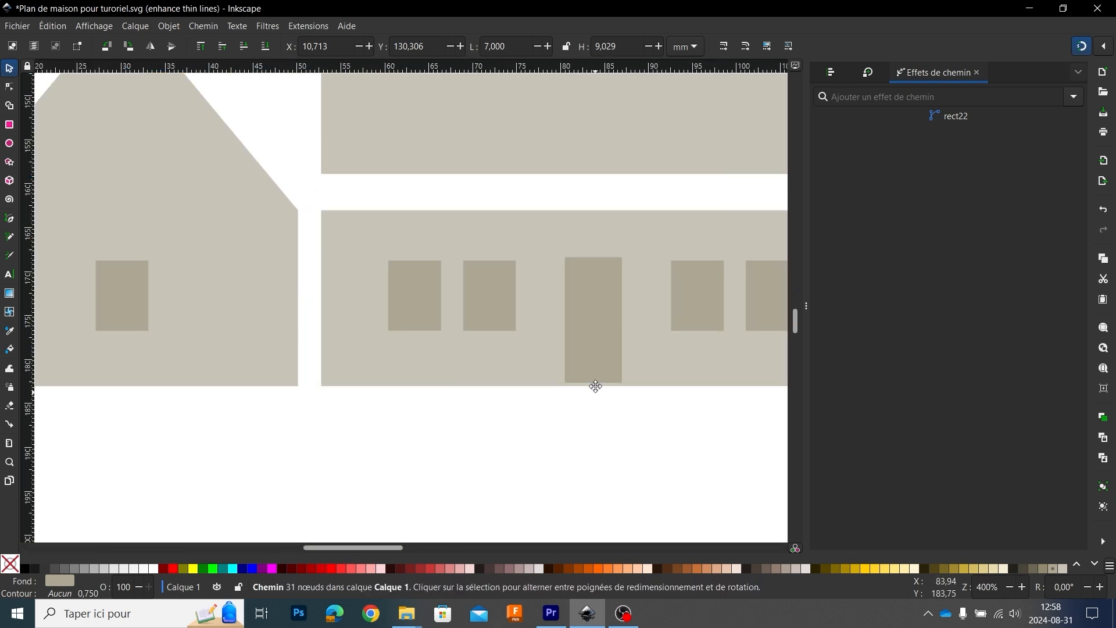
pyautogui.keyDown('ctrl'); pyautogui.scroll(3, 593, 323); pyautogui.keyUp('ctrl')
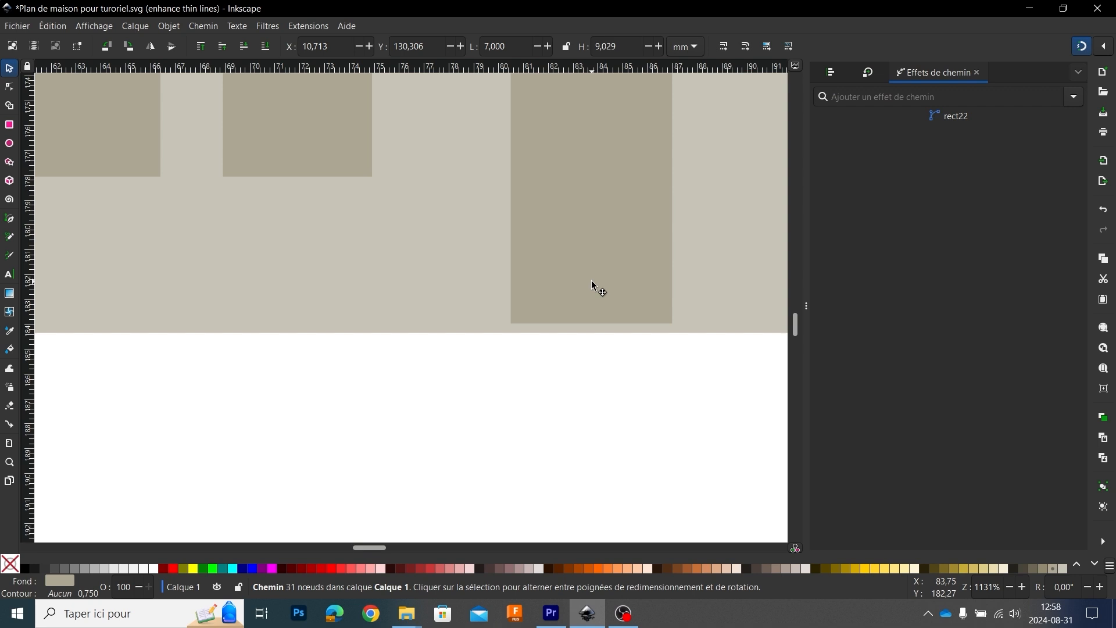
pyautogui.moveTo(592, 281); pyautogui.dragTo(592, 291)
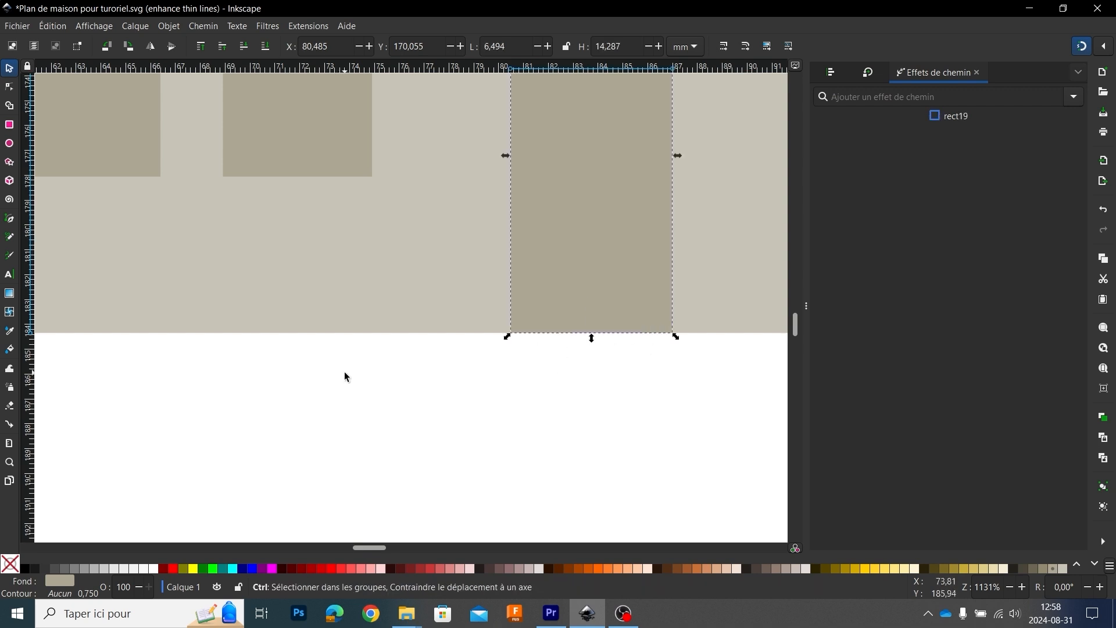
# Step: Duplicate the lowest side wall with its four window rectangles and door, and place the copy off the page below the spare gable pieces
pyautogui.keyDown('ctrl'); pyautogui.scroll(-5, 378, 366); pyautogui.keyUp('ctrl')
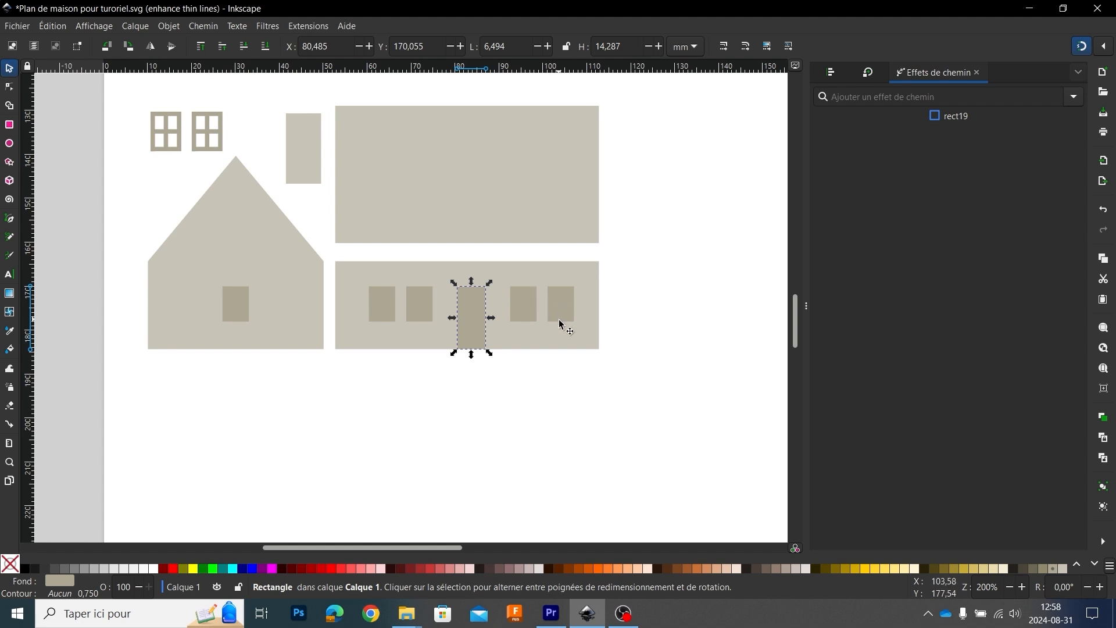
pyautogui.keyDown('ctrl'); pyautogui.scroll(-2, 357, 419); pyautogui.keyUp('ctrl')
pyautogui.keyDown('ctrl'); pyautogui.scroll(-1, 374, 419); pyautogui.keyUp('ctrl')
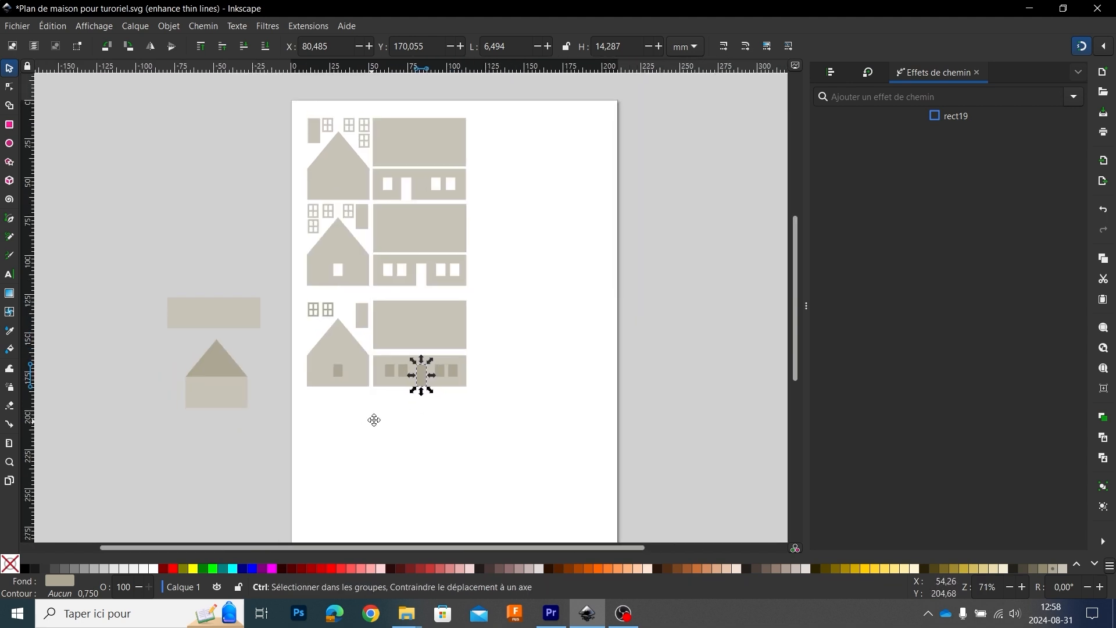
pyautogui.scroll(-2, 394, 378)
pyautogui.click(473, 349)
pyautogui.moveTo(480, 351); pyautogui.dragTo(376, 308)
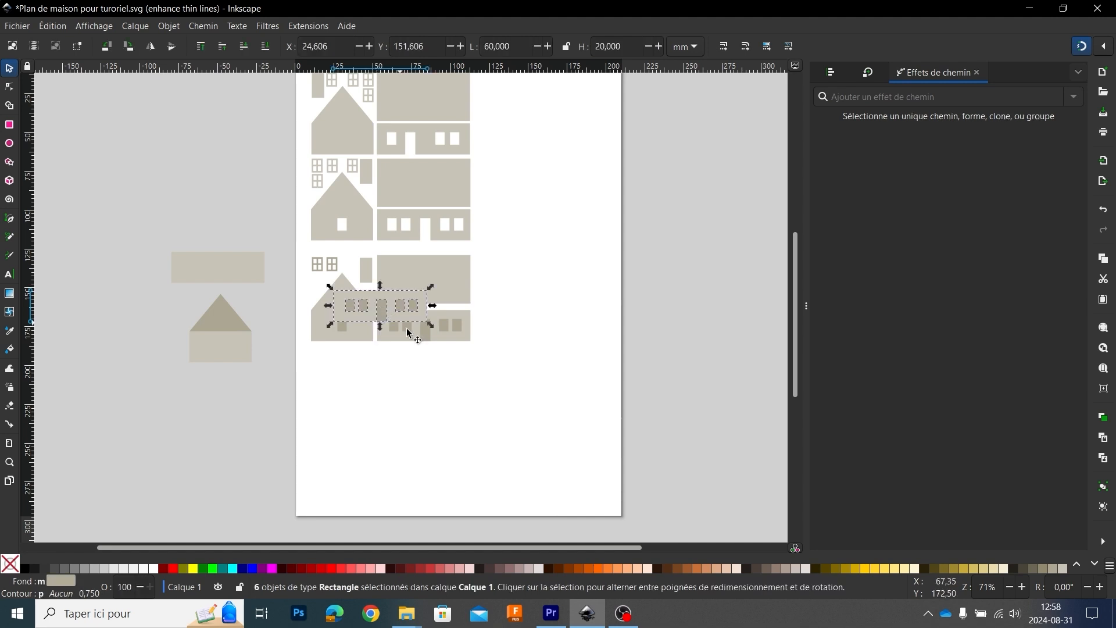
pyautogui.moveTo(451, 330); pyautogui.dragTo(239, 401)
pyautogui.click(374, 384)
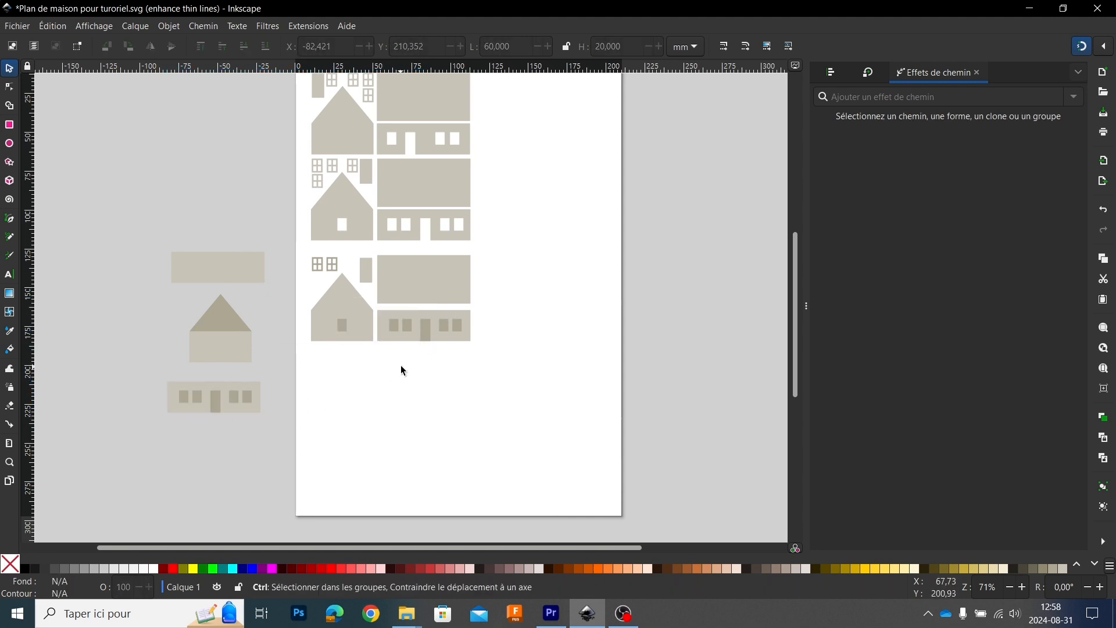
# Step: Select the 60 by 20 mm side wall rectangle behind the window and door rectangles on the page
pyautogui.keyDown('ctrl'); pyautogui.scroll(2, 407, 365); pyautogui.keyUp('ctrl')
pyautogui.keyDown('ctrl'); pyautogui.scroll(-1, 407, 364); pyautogui.keyUp('ctrl')
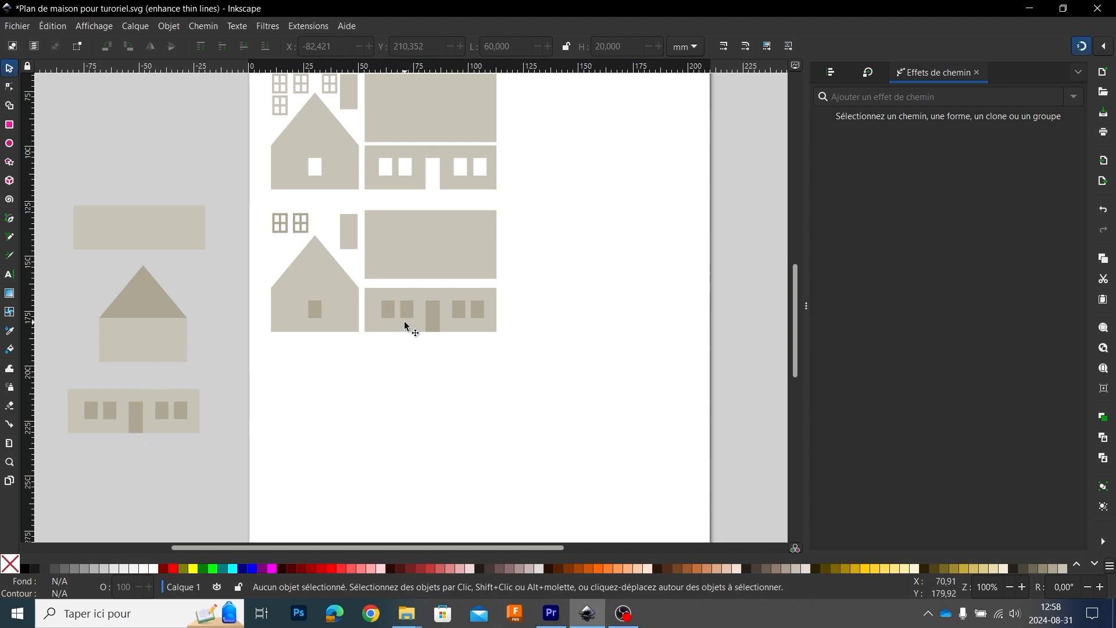
pyautogui.scroll(3, 428, 316)
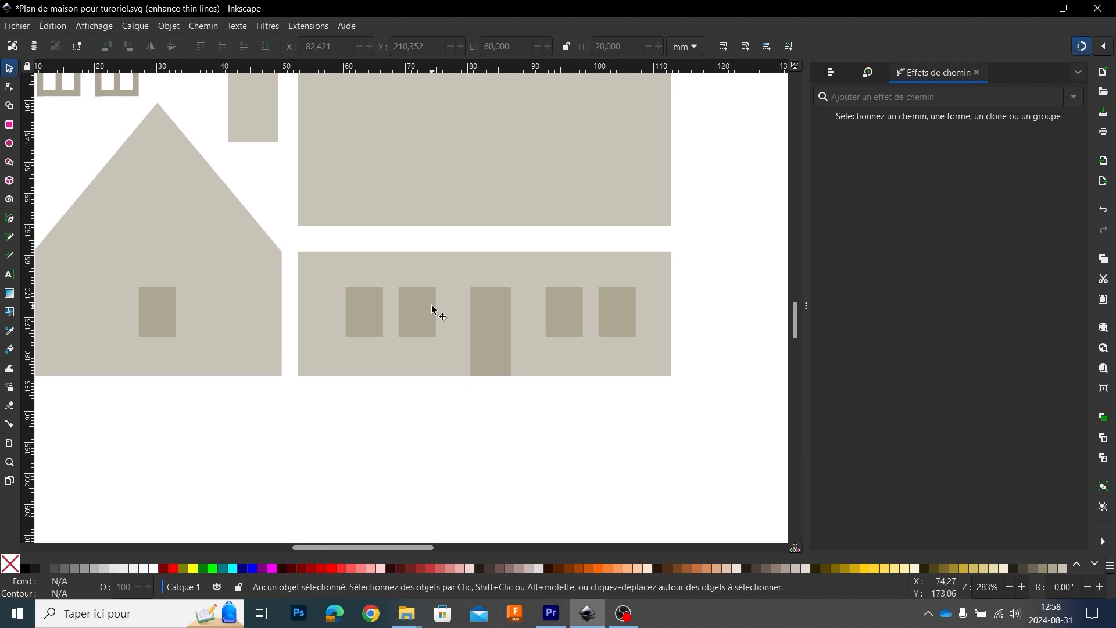
pyautogui.click(447, 282)
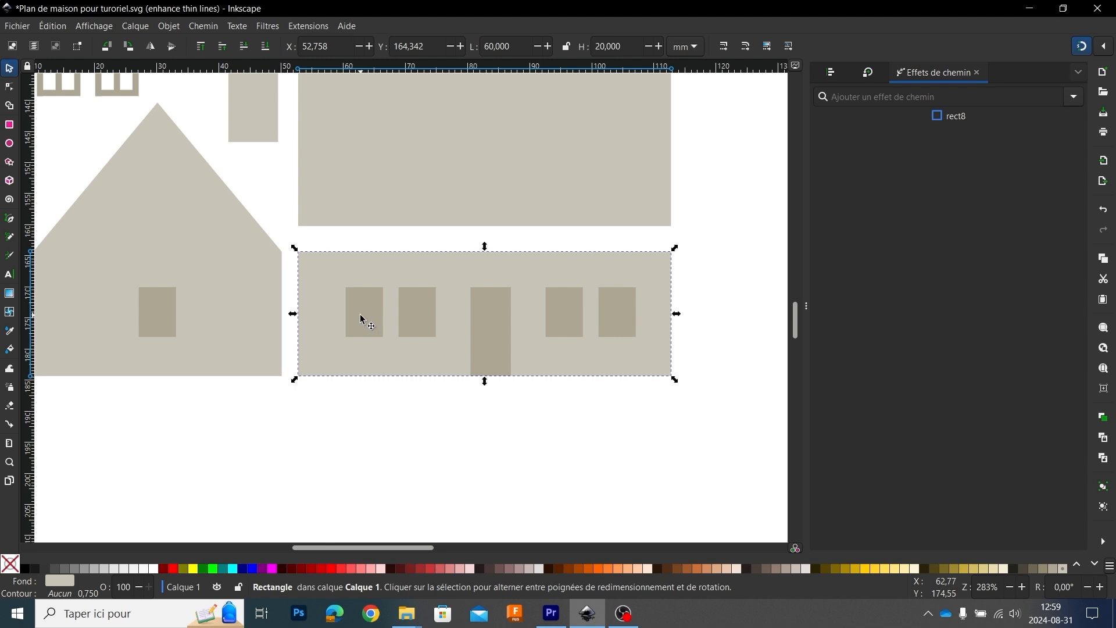
# Step: Cut the leftmost window rectangle out of the 60 by 20 mm side wall with Difference
pyautogui.keyDown('shift'); pyautogui.click(363, 320); pyautogui.keyUp('shift')
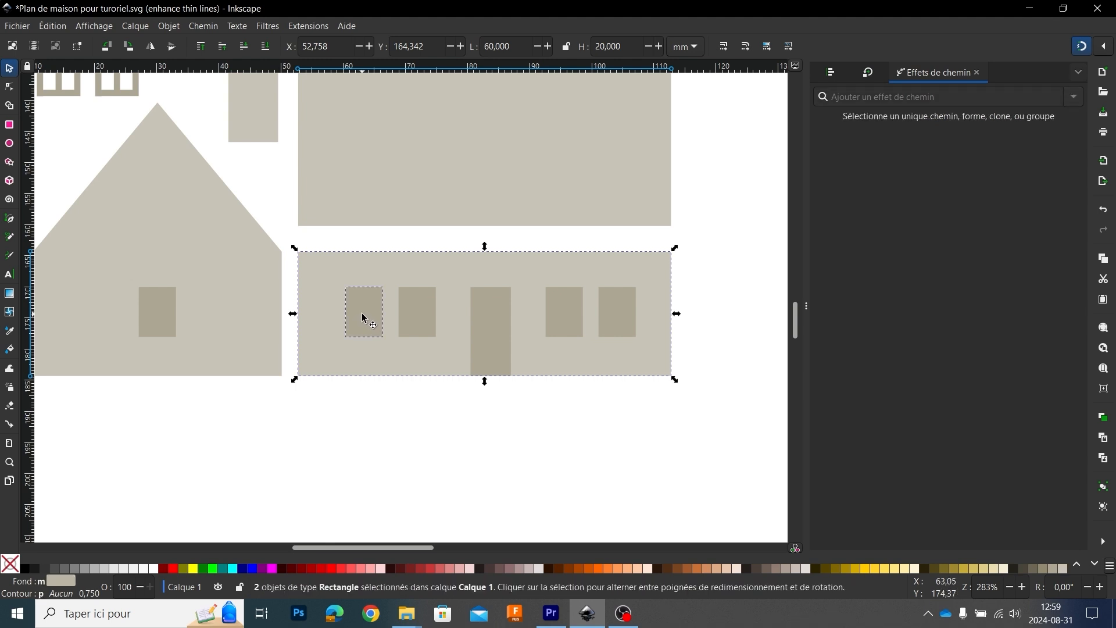
pyautogui.click(215, 32)
pyautogui.click(224, 127)
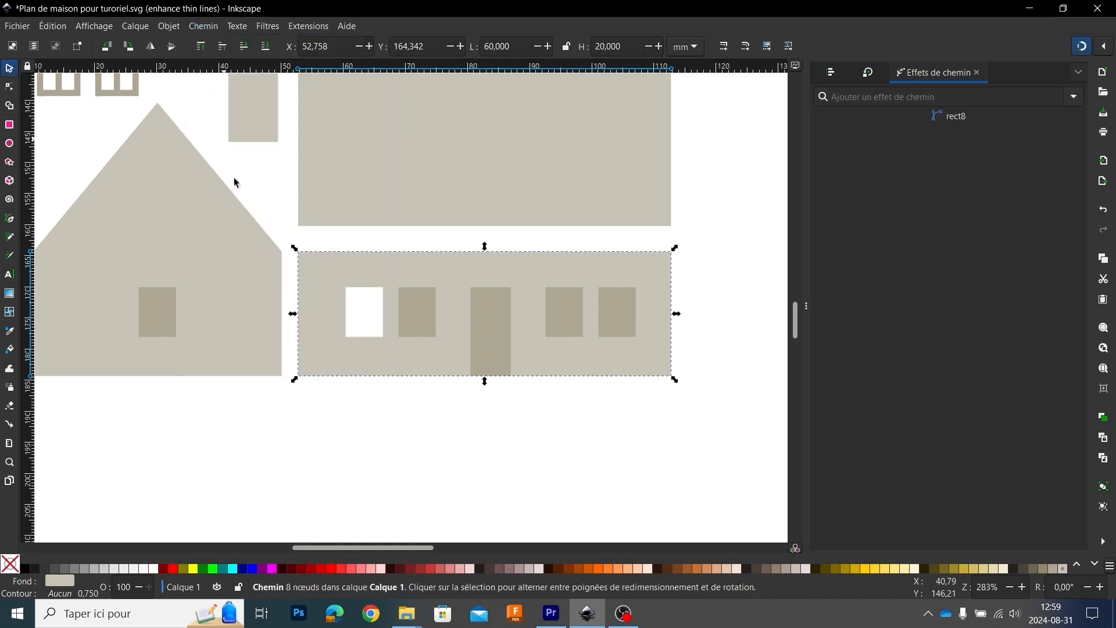
# Step: Try to cut the second window and the door out of the side wall in one path operation
pyautogui.keyDown('shift'); pyautogui.click(487, 317); pyautogui.keyUp('shift')
pyautogui.keyDown('shift'); pyautogui.click(412, 316); pyautogui.keyUp('shift')
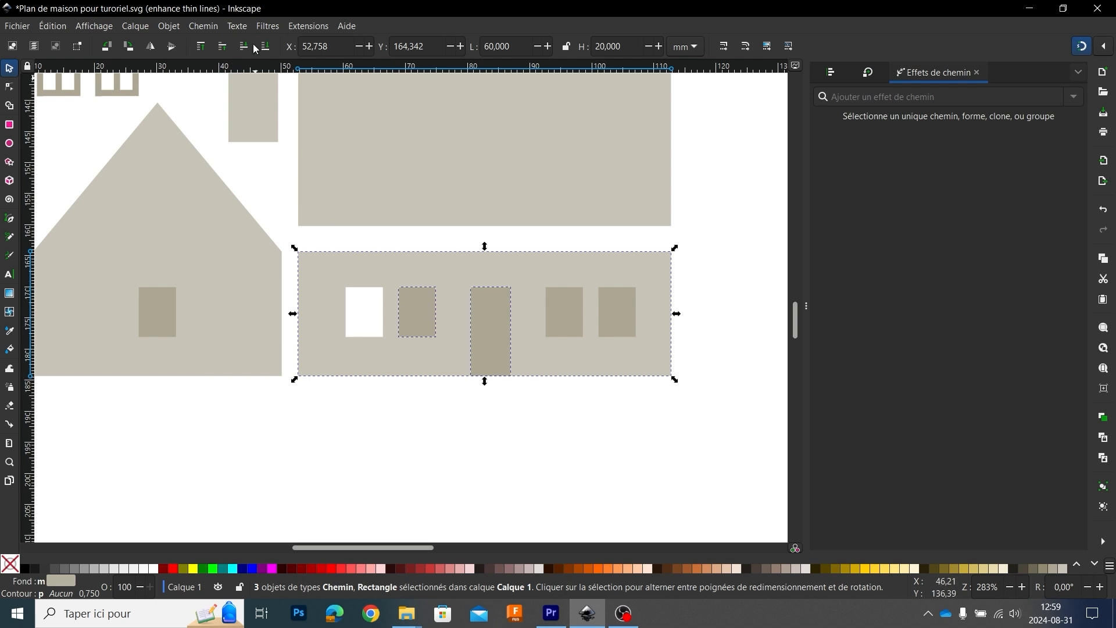
pyautogui.click(210, 32)
pyautogui.click(211, 124)
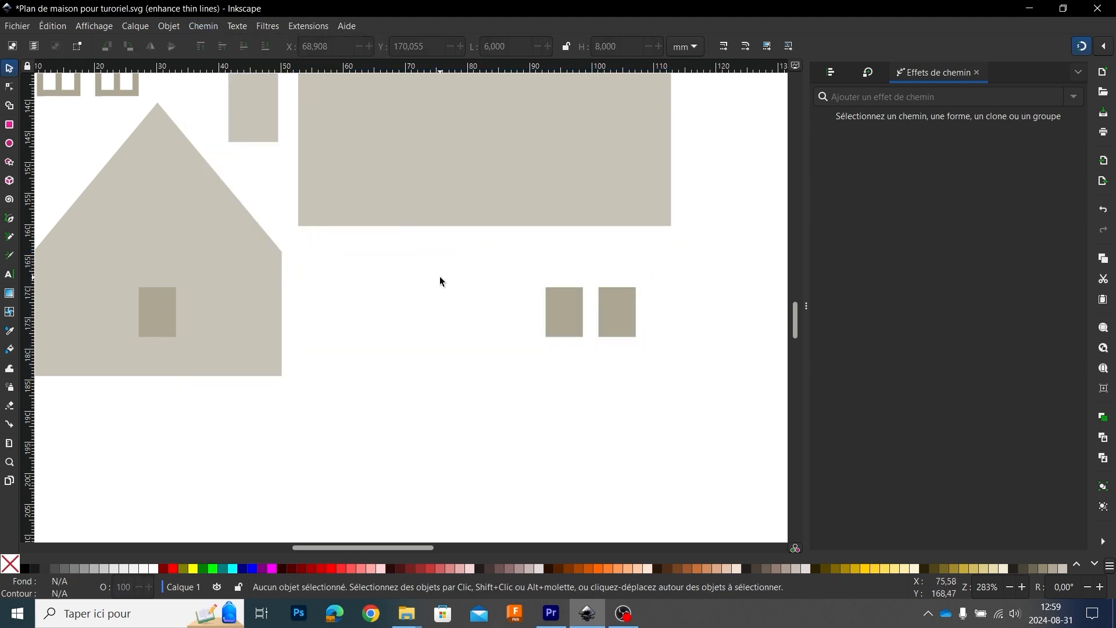
pyautogui.hotkey('ctrl', 'z')
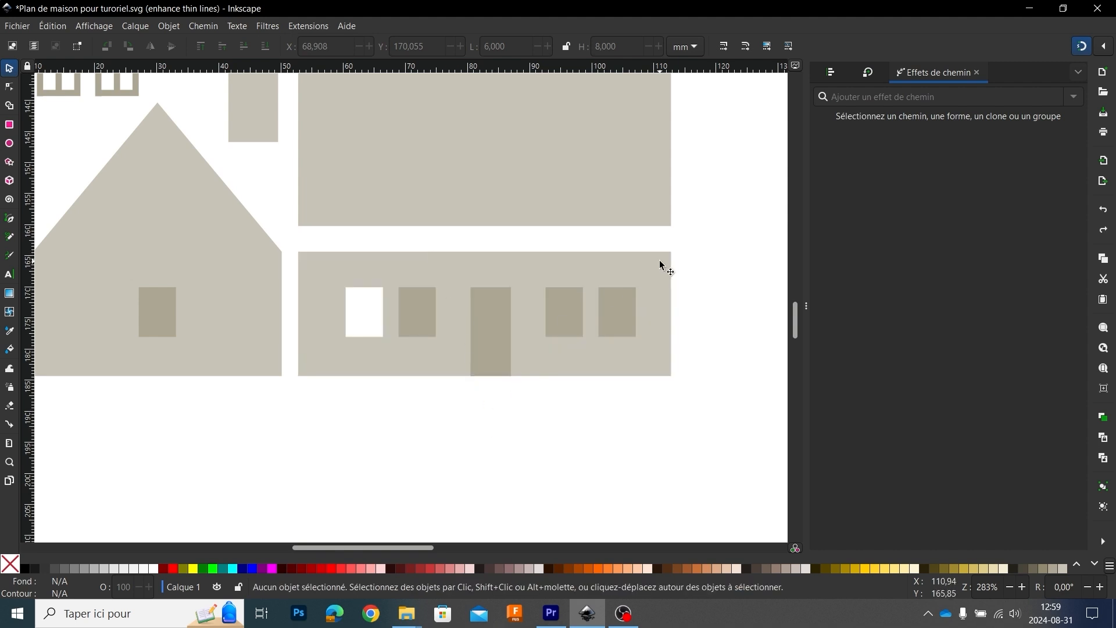
# Step: Unite the three remaining window rectangles and the door rectangle on the side wall into one path with Union
pyautogui.click(417, 319)
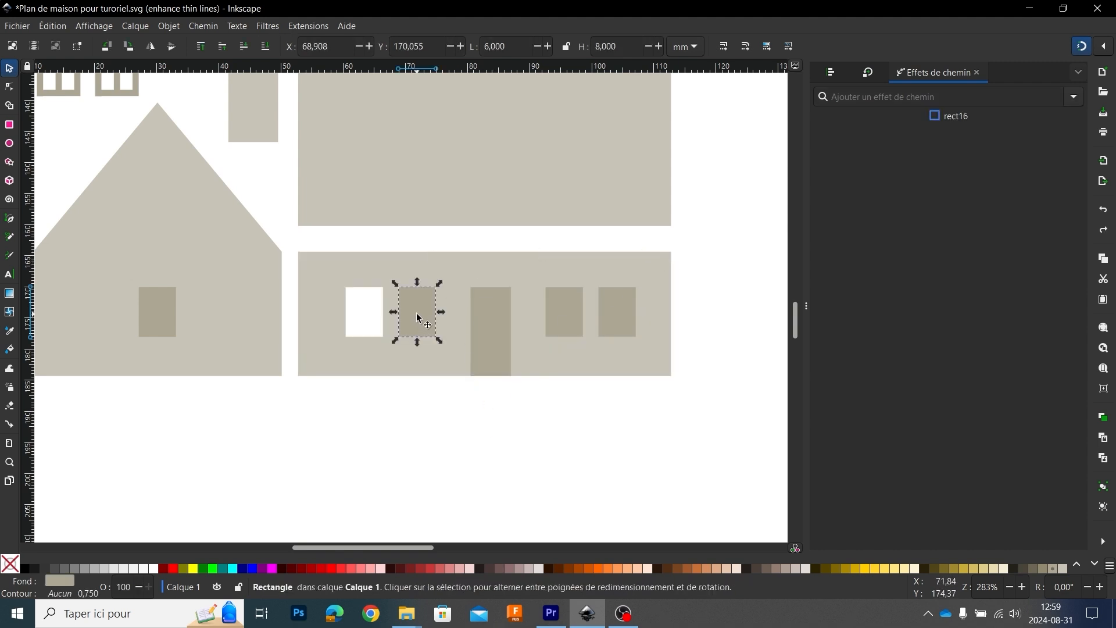
pyautogui.keyDown('shift'); pyautogui.click(483, 324); pyautogui.keyUp('shift')
pyautogui.keyDown('shift'); pyautogui.click(557, 312); pyautogui.keyUp('shift')
pyautogui.keyDown('shift'); pyautogui.click(619, 304); pyautogui.keyUp('shift')
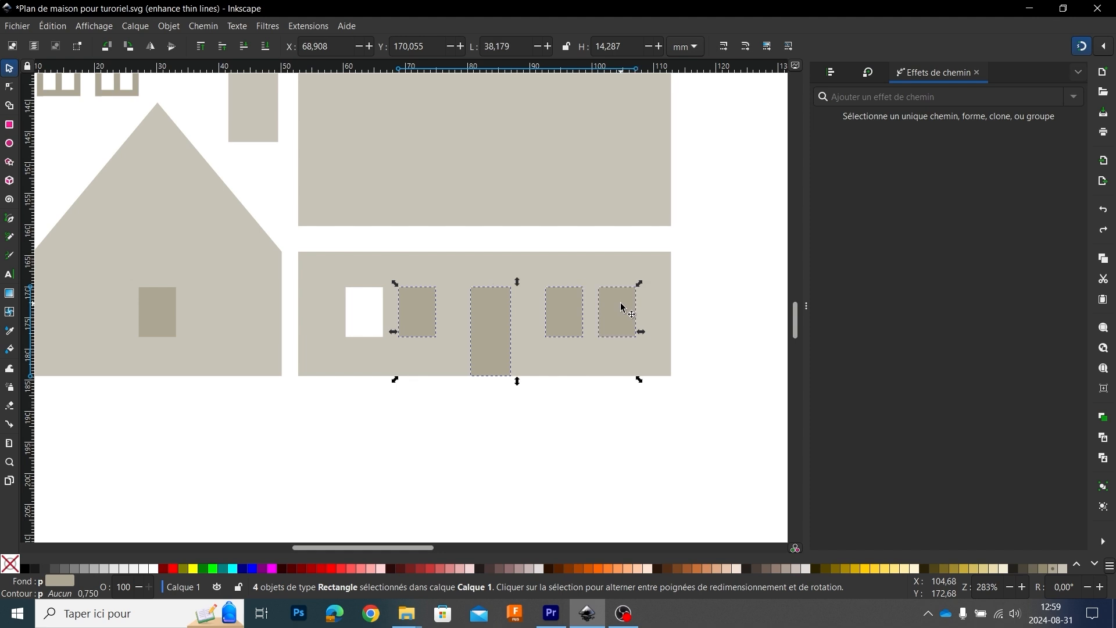
pyautogui.click(204, 26)
pyautogui.click(208, 93)
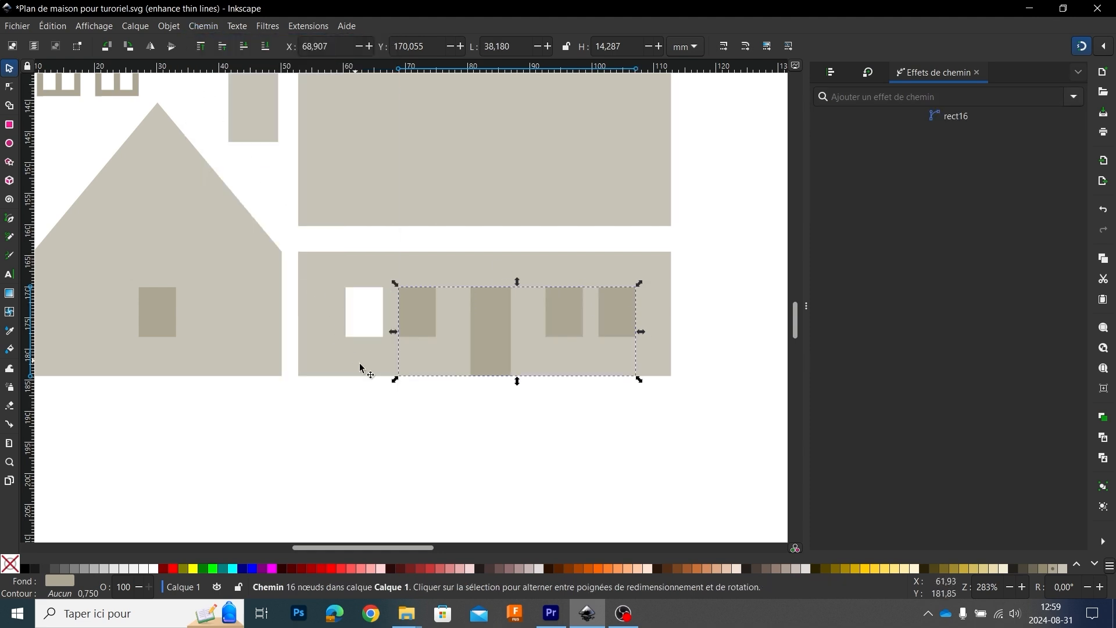
pyautogui.click(485, 438)
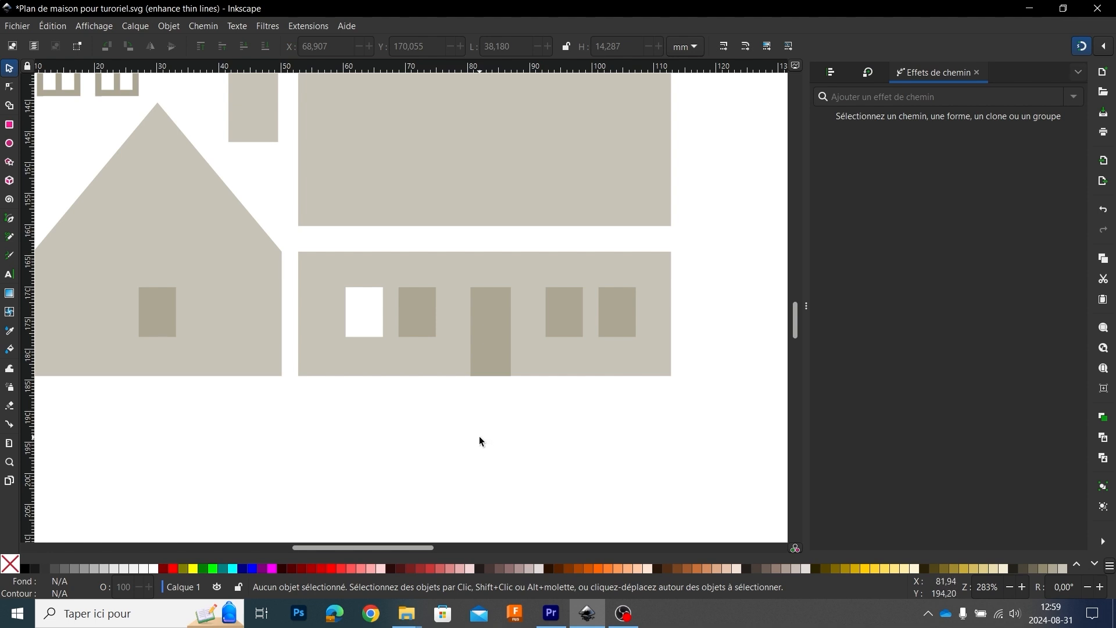
# Step: Subtract the united window and door path from the side wall with Difference
pyautogui.click(478, 266)
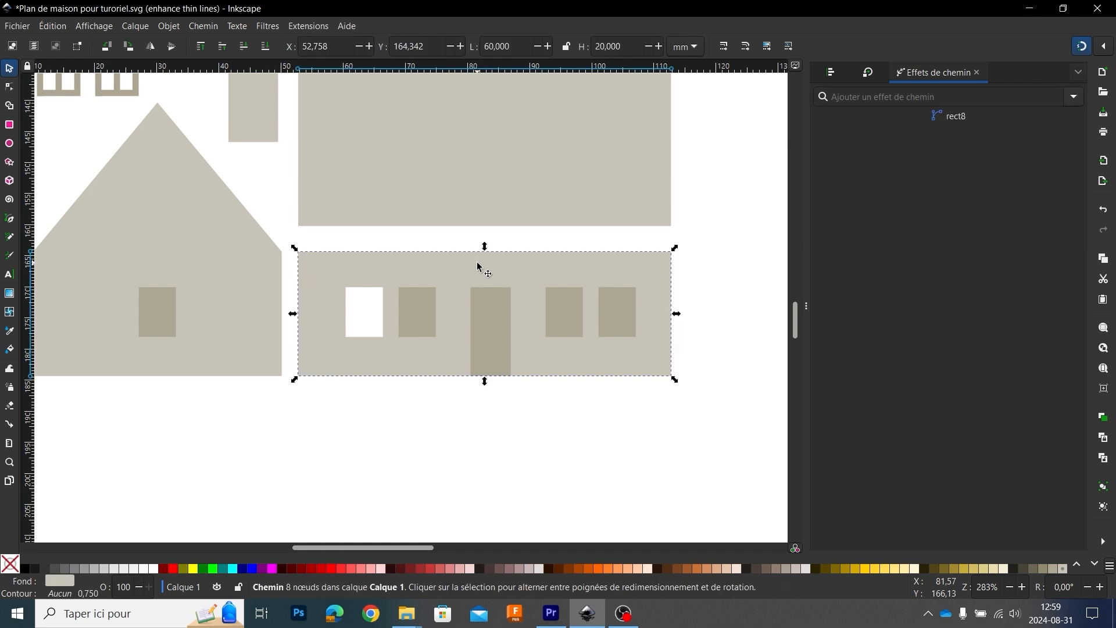
pyautogui.keyDown('shift'); pyautogui.click(491, 331); pyautogui.keyUp('shift')
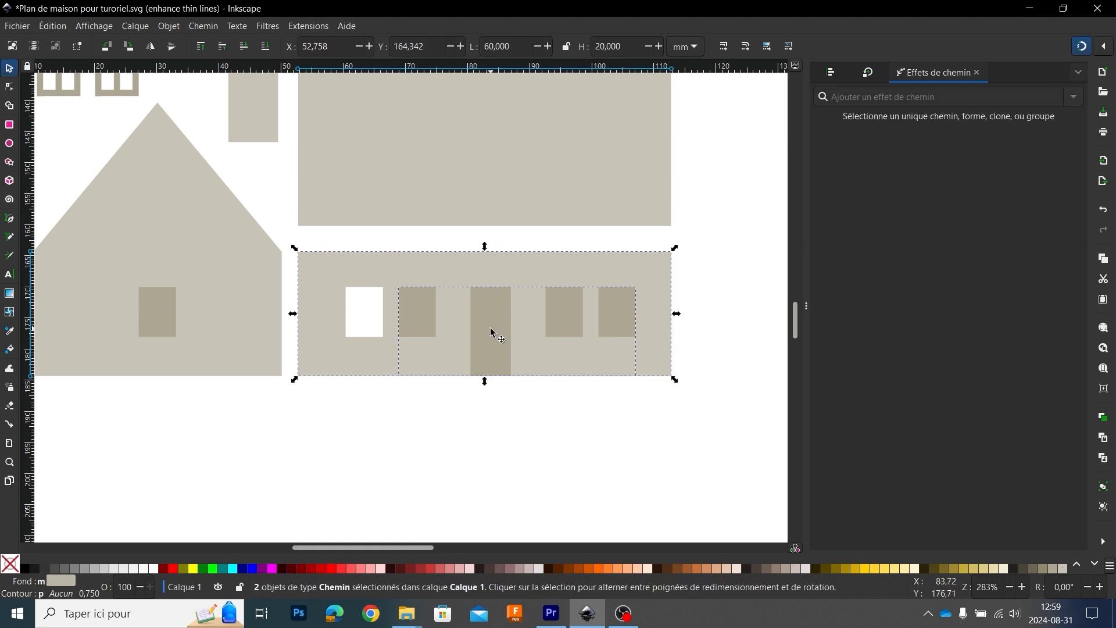
pyautogui.click(202, 26)
pyautogui.click(224, 110)
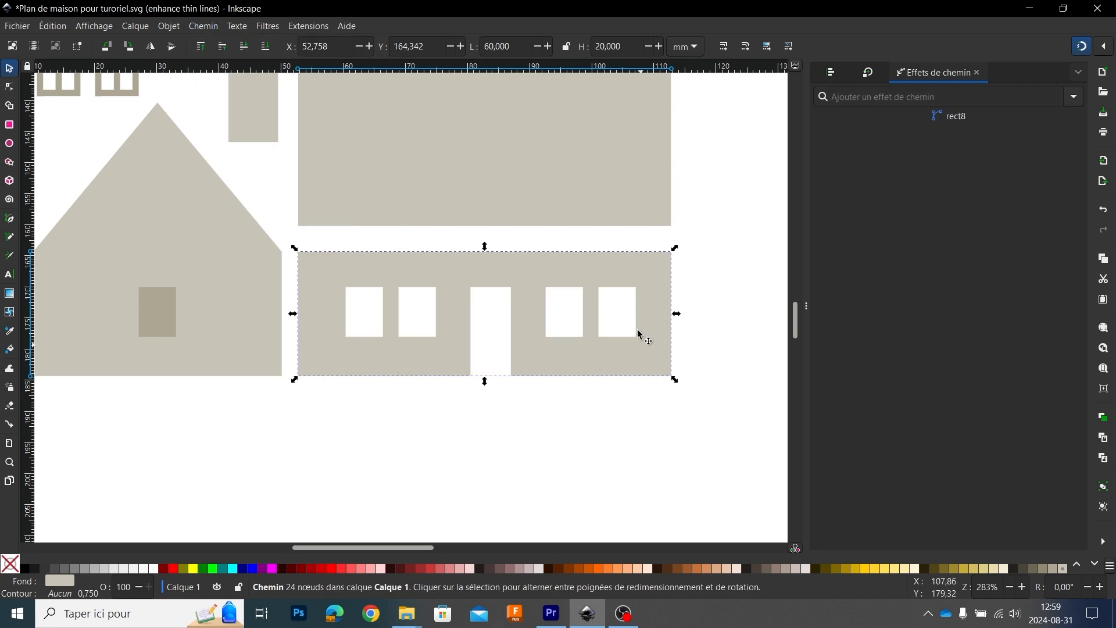
pyautogui.click(367, 445)
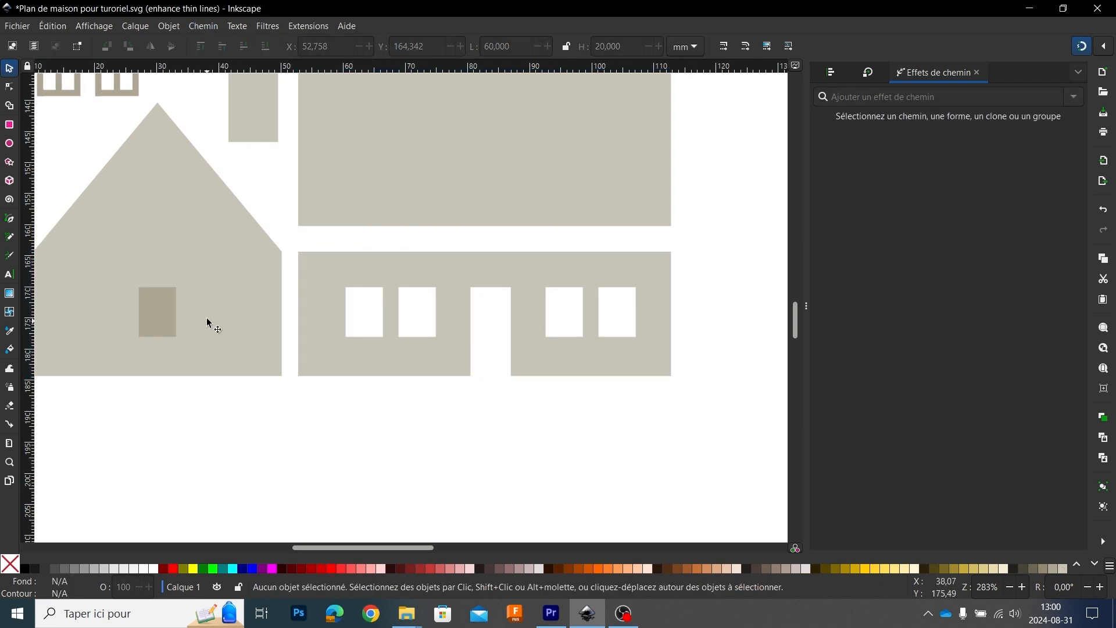
# Step: Cut the window rectangle out of the lowest gable wall with Difference
pyautogui.click(232, 255)
pyautogui.keyDown('shift'); pyautogui.click(163, 306); pyautogui.keyUp('shift')
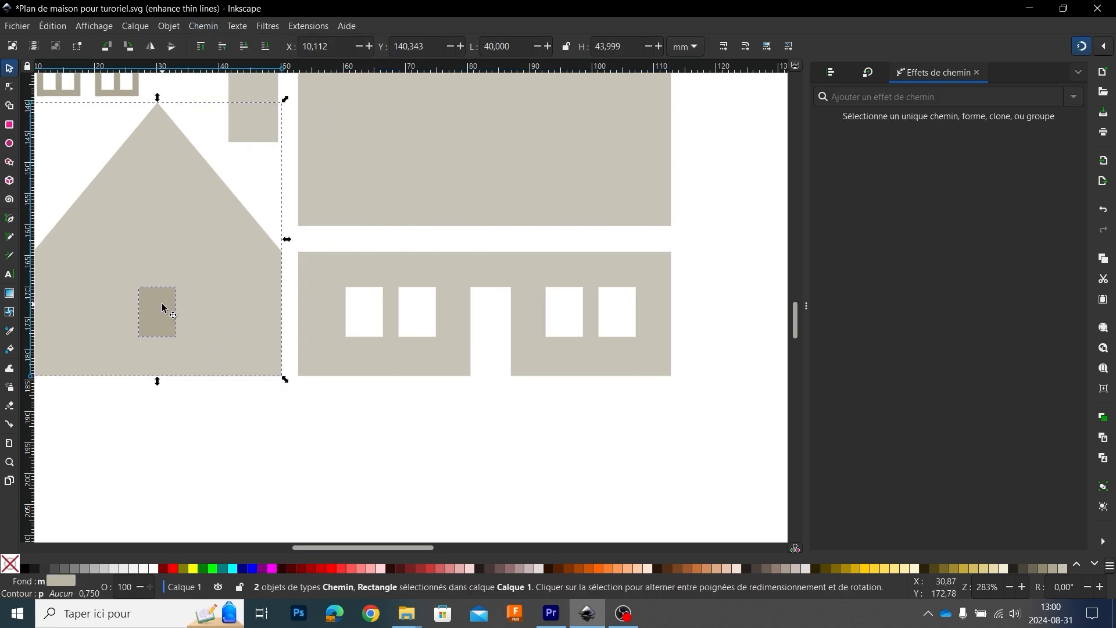
pyautogui.click(203, 26)
pyautogui.click(224, 110)
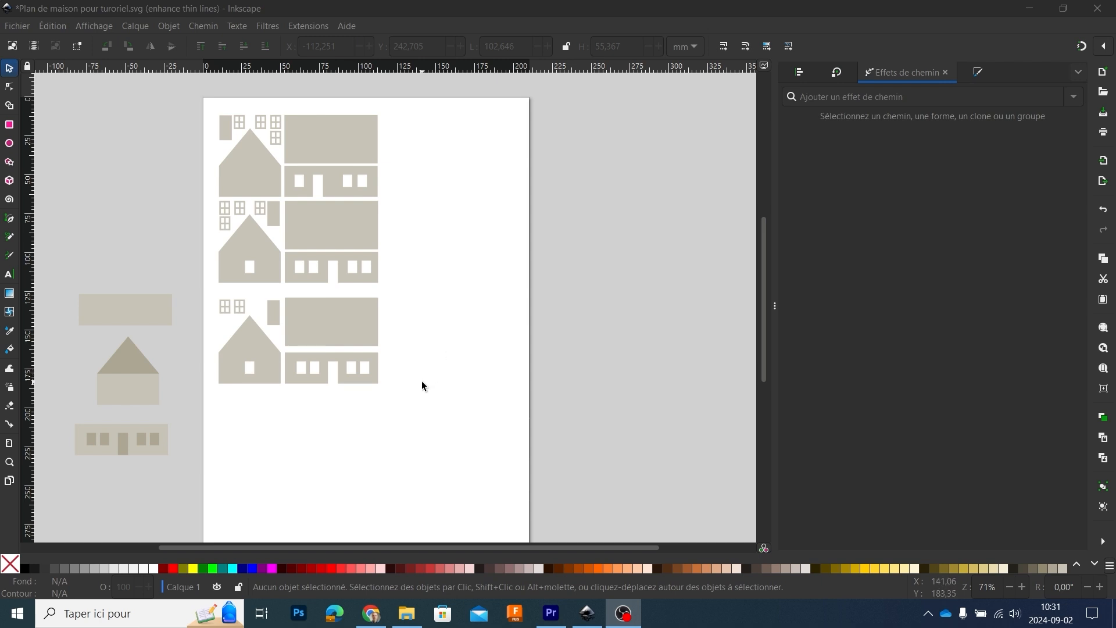
# Step: Examine the yellow arched window and the picket fence below the house parts
pyautogui.scroll(-5, 421, 381)
pyautogui.moveTo(239, 484); pyautogui.dragTo(277, 234)
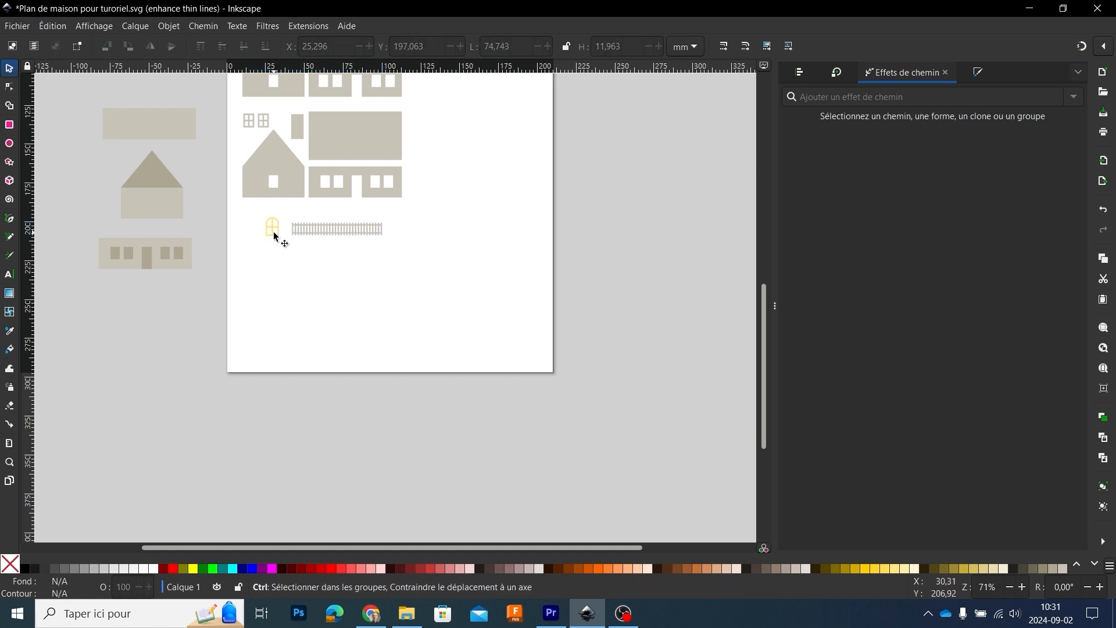
pyautogui.scroll(5, 276, 241)
pyautogui.click(311, 286)
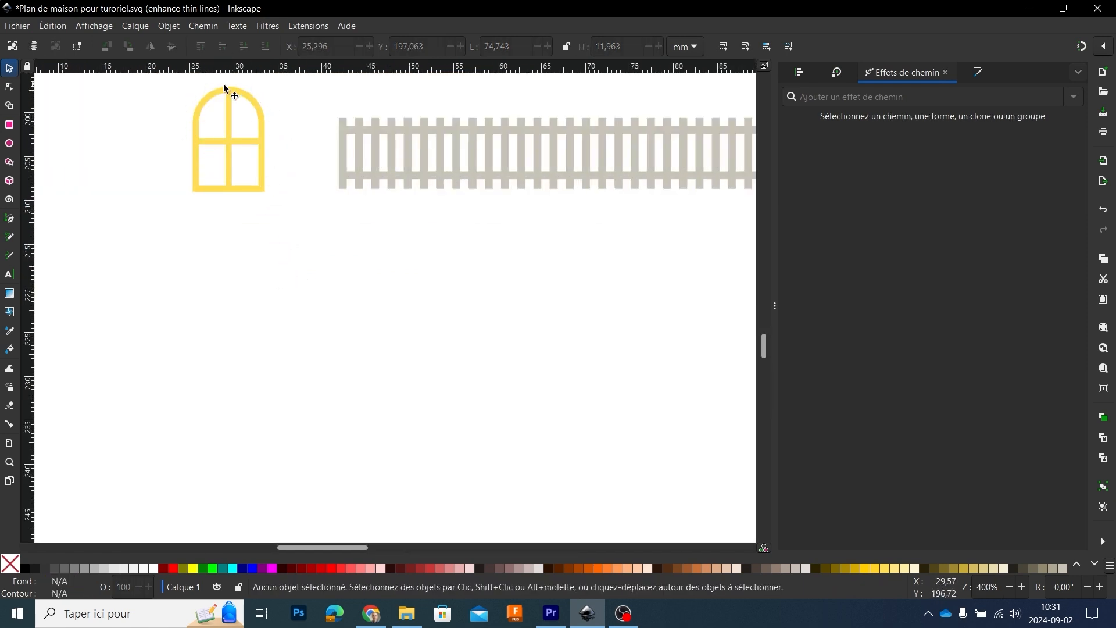
pyautogui.scroll(-1, 397, 229)
pyautogui.moveTo(467, 232); pyautogui.dragTo(314, 285)
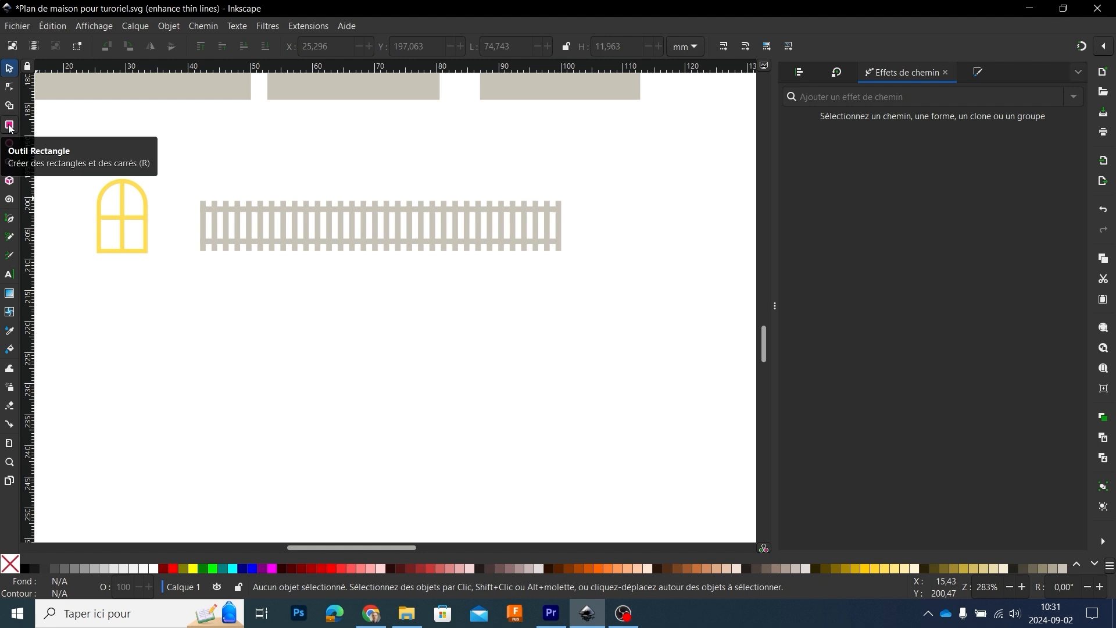
# Step: Bring up the Align and Distribute options
pyautogui.click(799, 75)
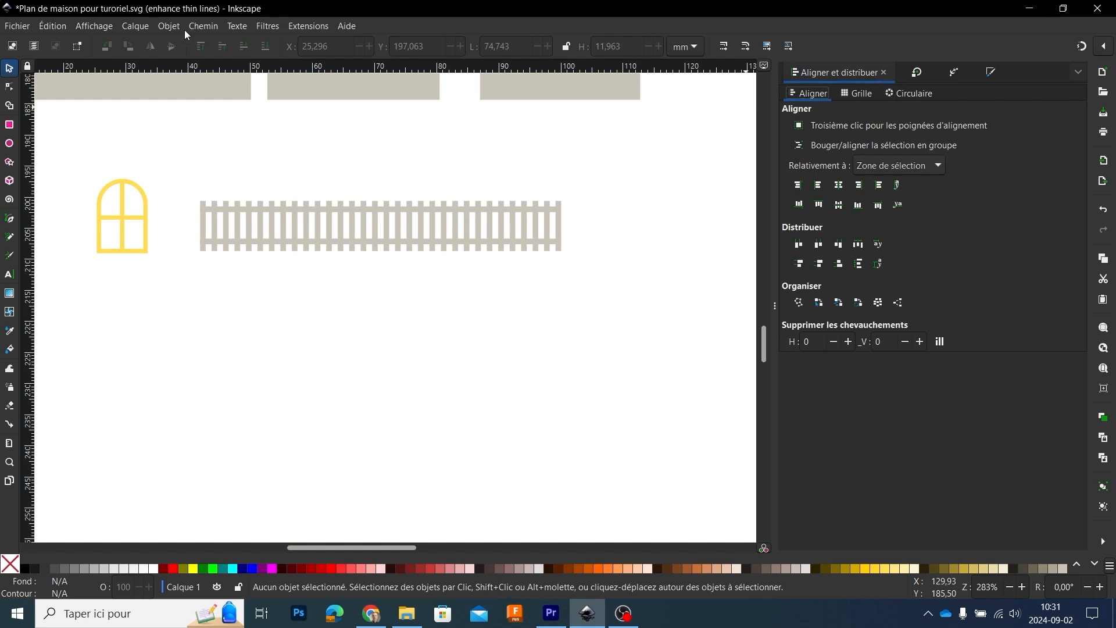
pyautogui.click(169, 27)
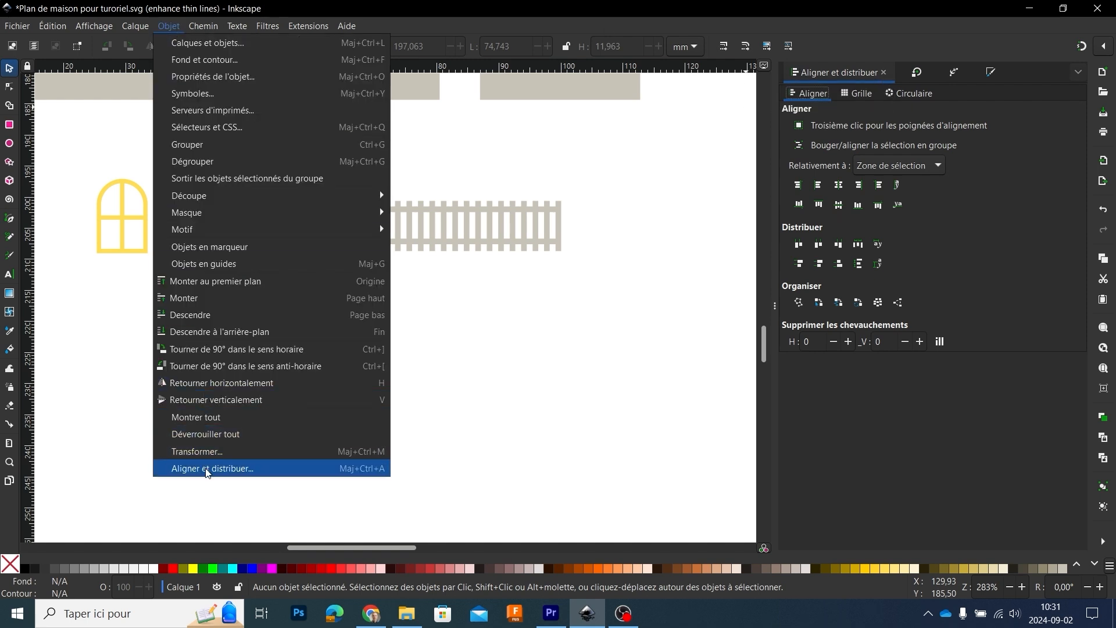
pyautogui.click(81, 287)
# Step: Draw a narrow vertical slat below the existing fence and set its size to 1 mm wide by 8 mm high
pyautogui.click(9, 125)
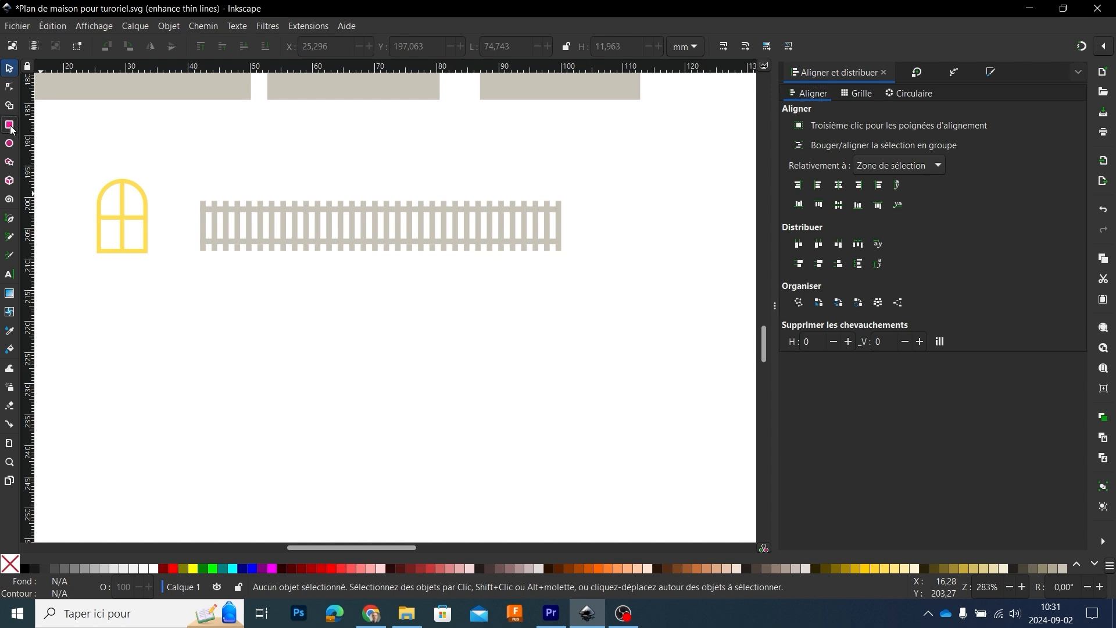
pyautogui.moveTo(204, 304)
pyautogui.mouseDown()
pyautogui.moveTo(210, 374)
pyautogui.moveTo(209, 363)
pyautogui.mouseUp()
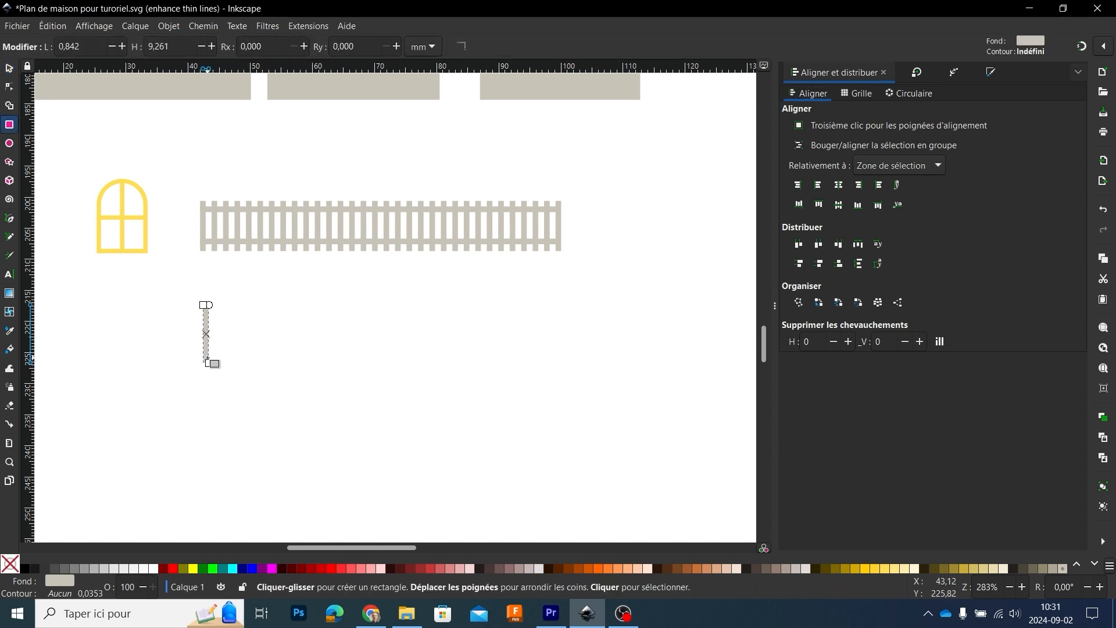
pyautogui.click(10, 69)
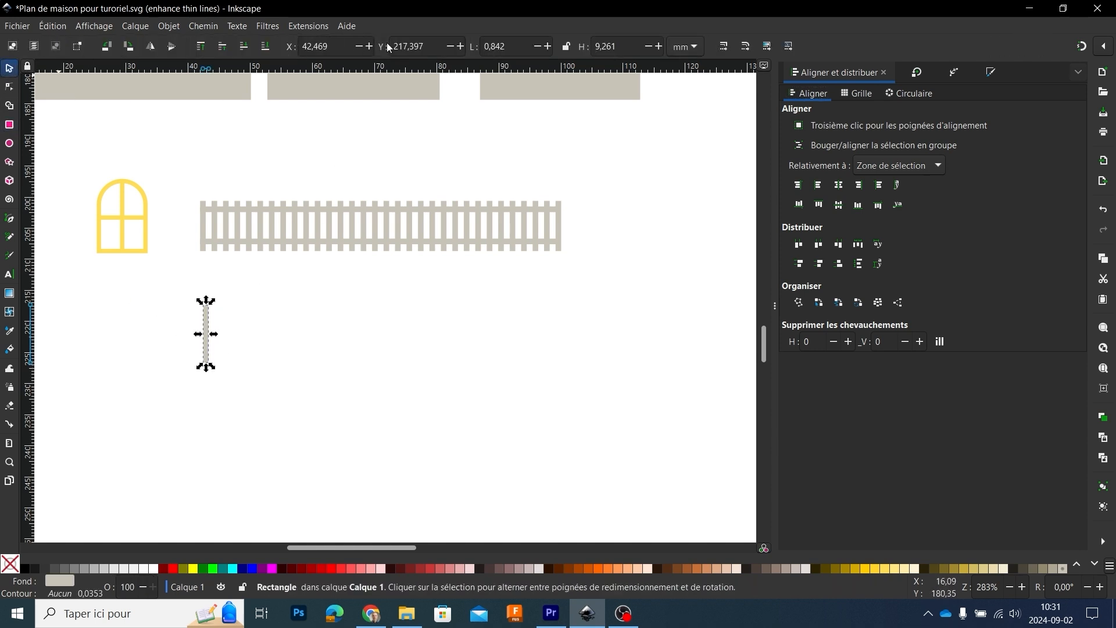
pyautogui.tripleClick(521, 46)
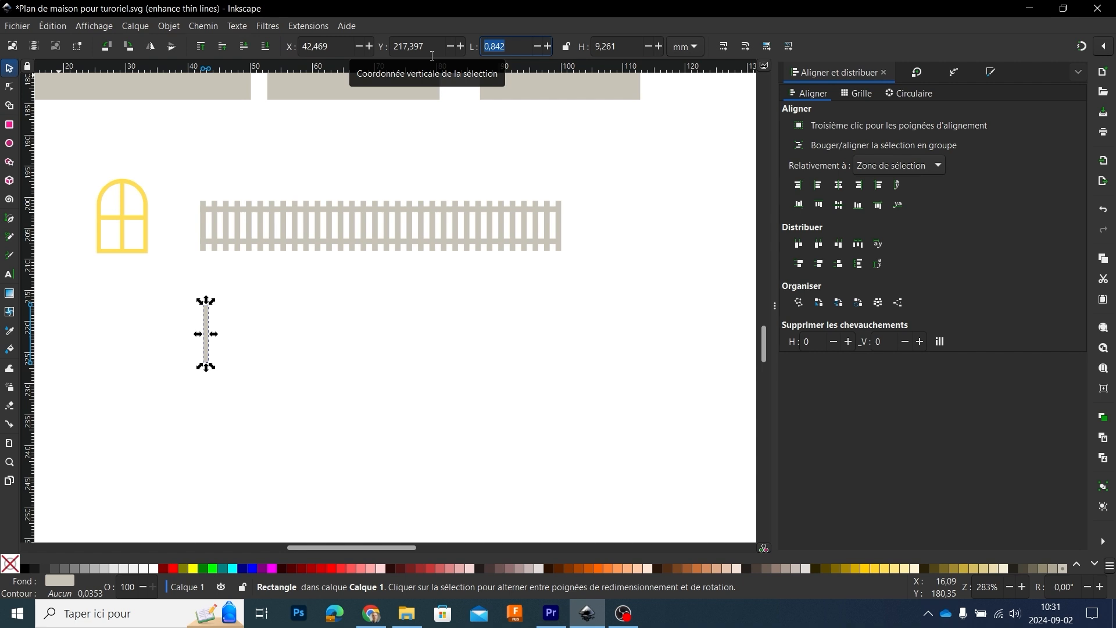
pyautogui.write('1')
pyautogui.press('Tab')
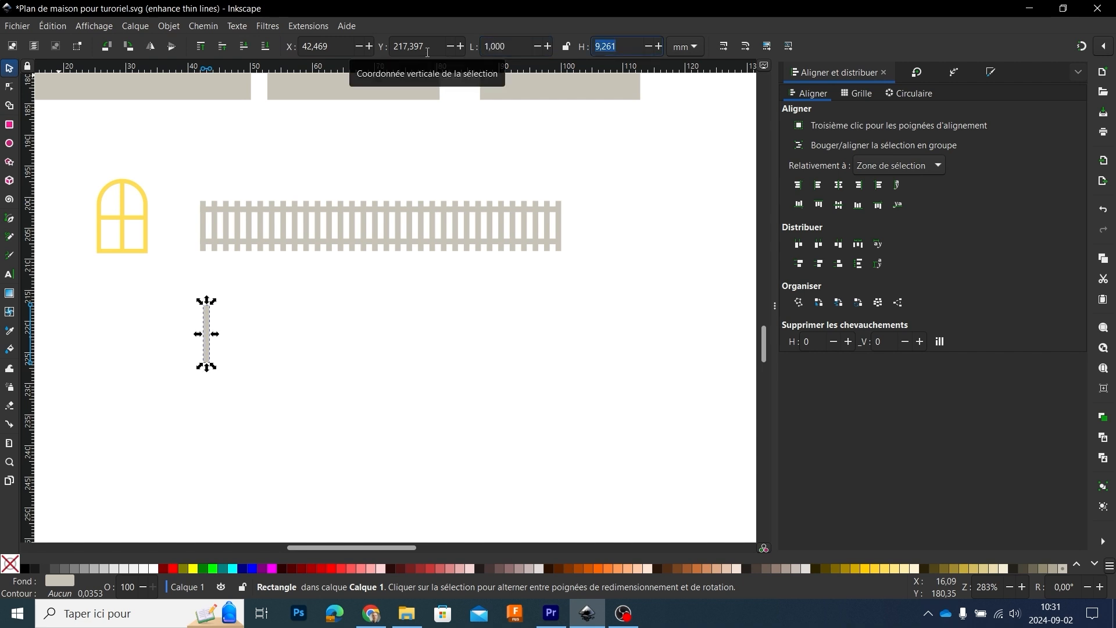
pyautogui.write('8')
pyautogui.press('Return')
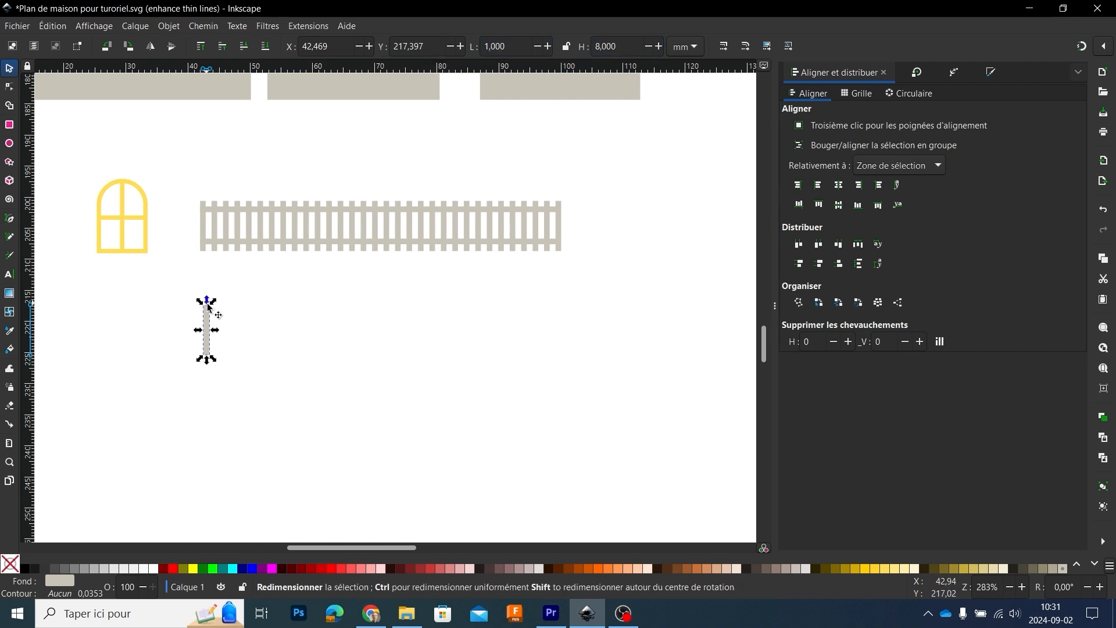
# Step: Duplicate the slat in growing batches into a row of 36 slats spread over about 58 mm below the existing fence
pyautogui.hotkey('ctrl', 'd')
pyautogui.moveTo(208, 343); pyautogui.dragTo(231, 343)
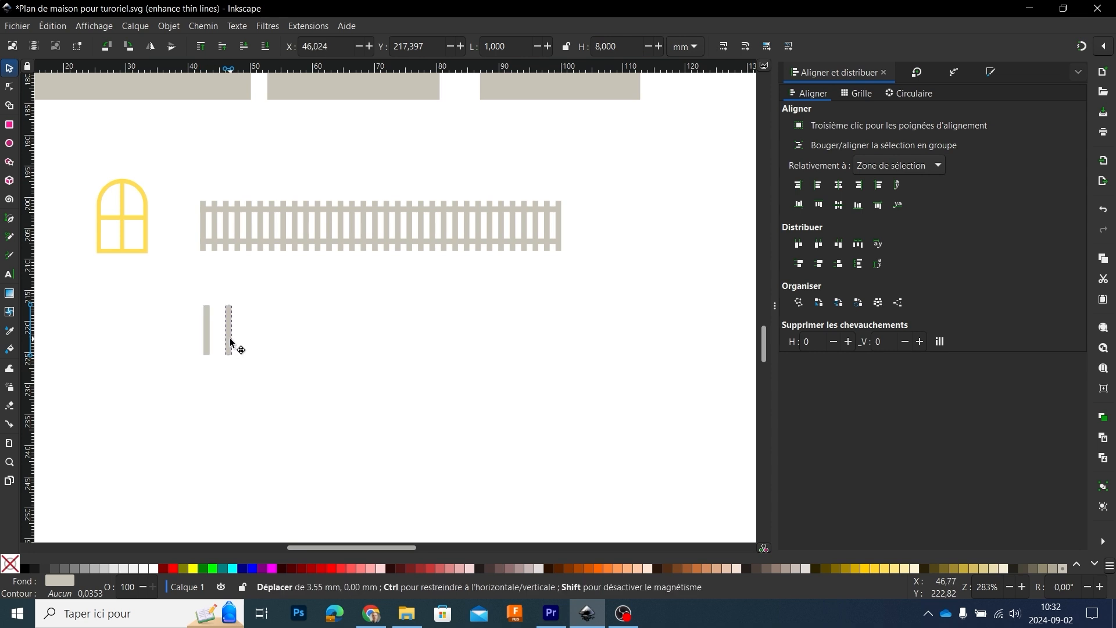
pyautogui.moveTo(270, 377); pyautogui.dragTo(184, 296)
pyautogui.hotkey('ctrl', 'd')
pyautogui.moveTo(229, 334); pyautogui.dragTo(309, 348)
pyautogui.hotkey('ctrl', 'd')
pyautogui.moveTo(364, 415); pyautogui.dragTo(176, 287)
pyautogui.hotkey('ctrl', 'd')
pyautogui.moveTo(229, 337); pyautogui.dragTo(341, 331)
pyautogui.moveTo(465, 387); pyautogui.dragTo(195, 297)
pyautogui.hotkey('ctrl', 'd')
pyautogui.moveTo(228, 332); pyautogui.dragTo(301, 333)
pyautogui.hotkey('ctrl', 'd')
pyautogui.moveTo(380, 345); pyautogui.dragTo(439, 355)
pyautogui.click(493, 399)
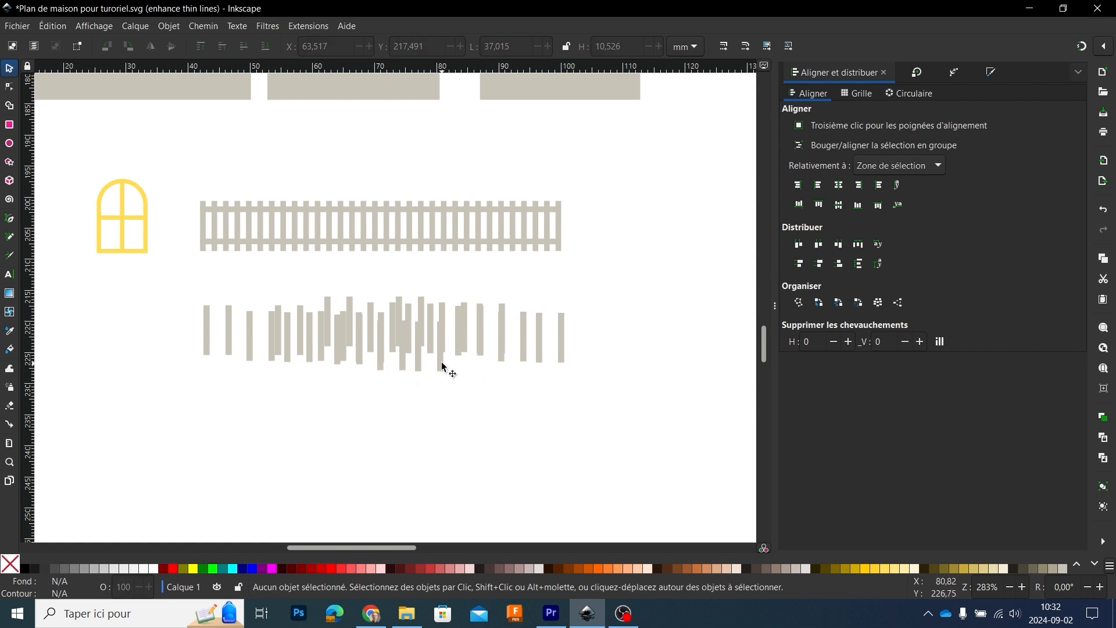
# Step: Center all 36 slats on a common horizontal axis and distribute them horizontally with equal spacing between centers
pyautogui.moveTo(611, 395); pyautogui.dragTo(176, 267)
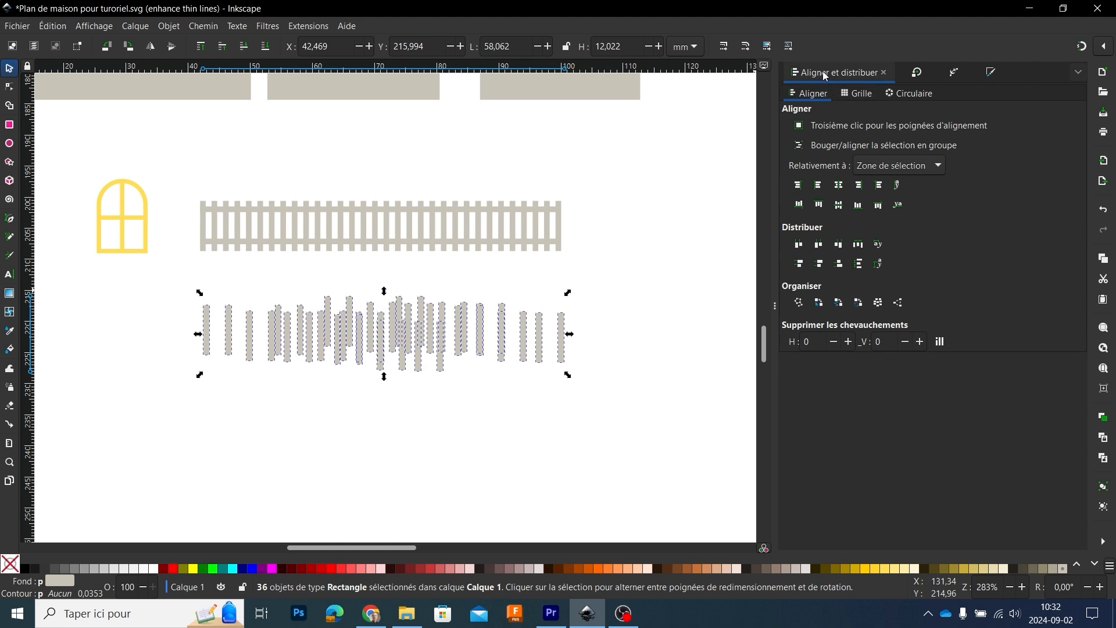
pyautogui.click(838, 205)
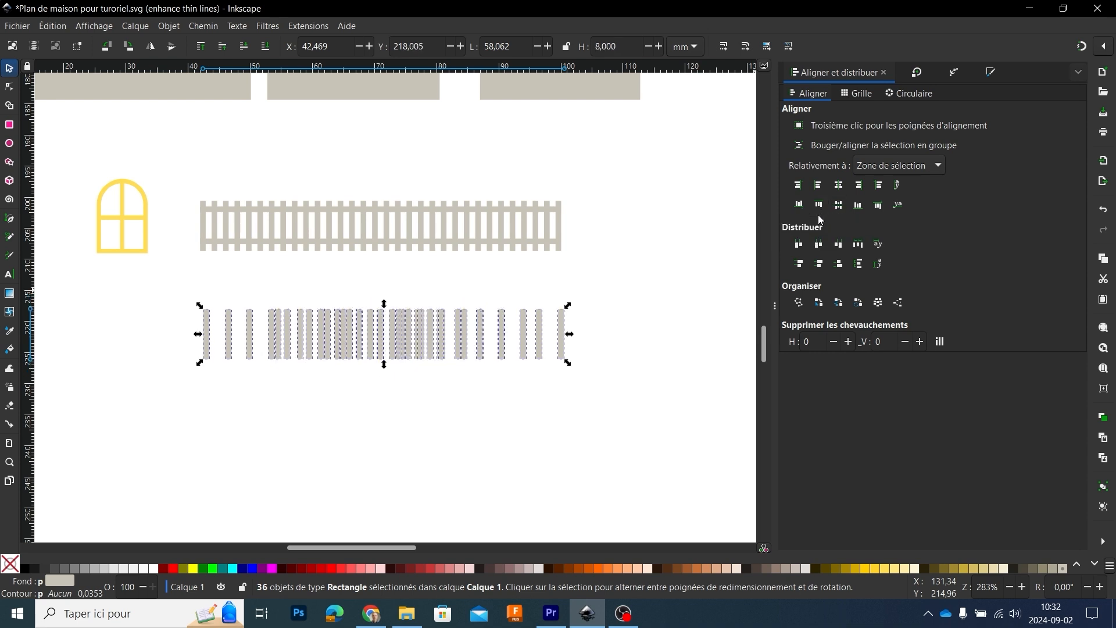
pyautogui.click(819, 246)
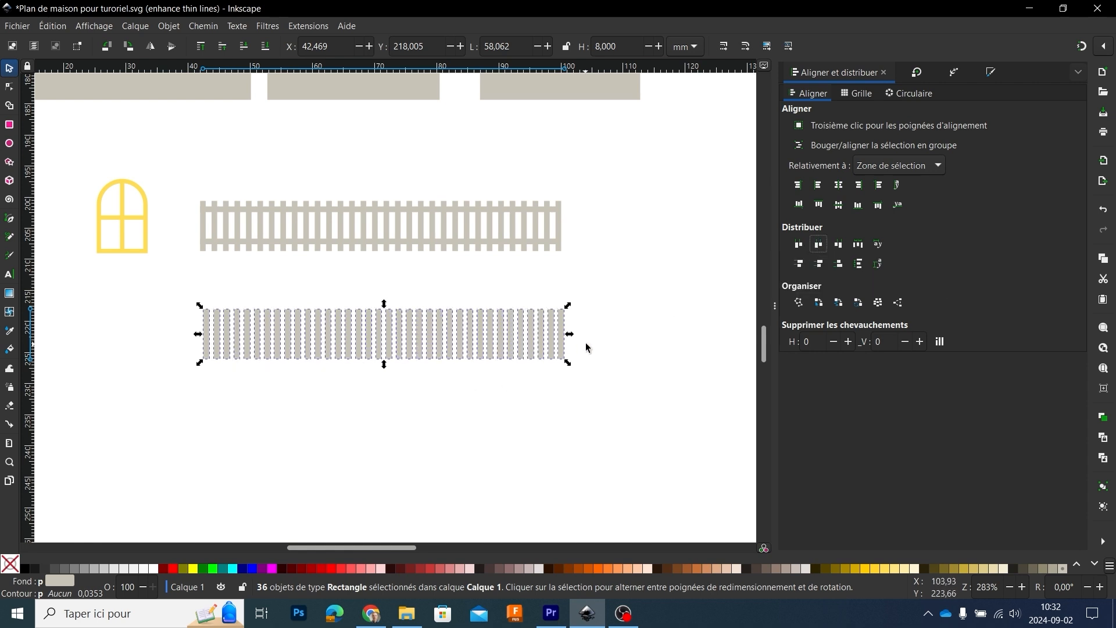
pyautogui.click(505, 424)
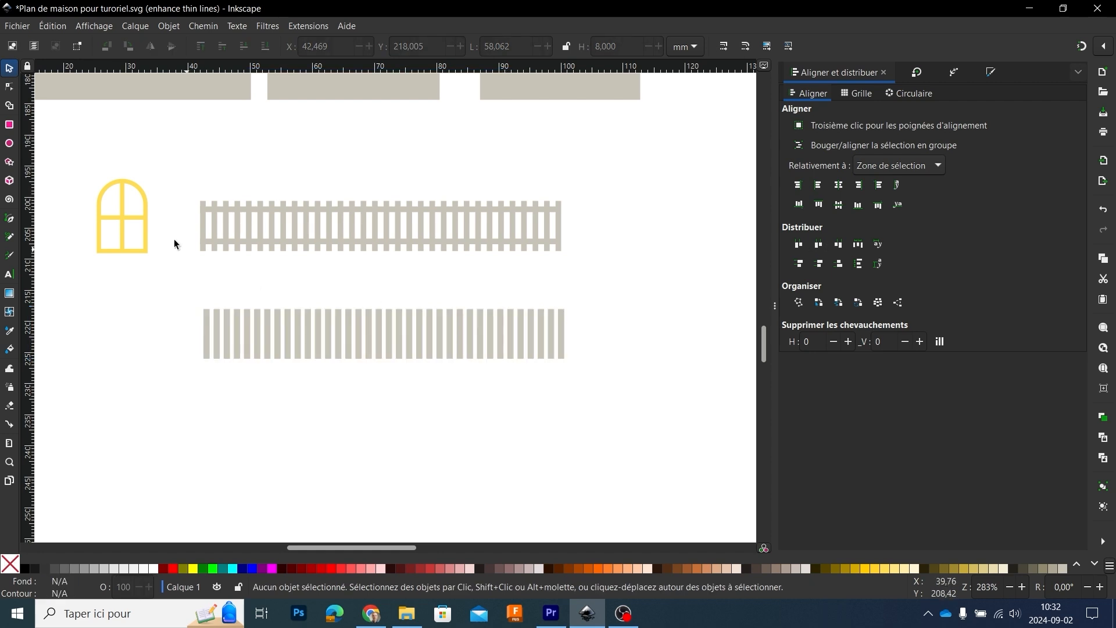
# Step: Enable snapping and draw a horizontal rail about 57.6 by 1.8 mm across the lower half of the slat row
pyautogui.click(10, 126)
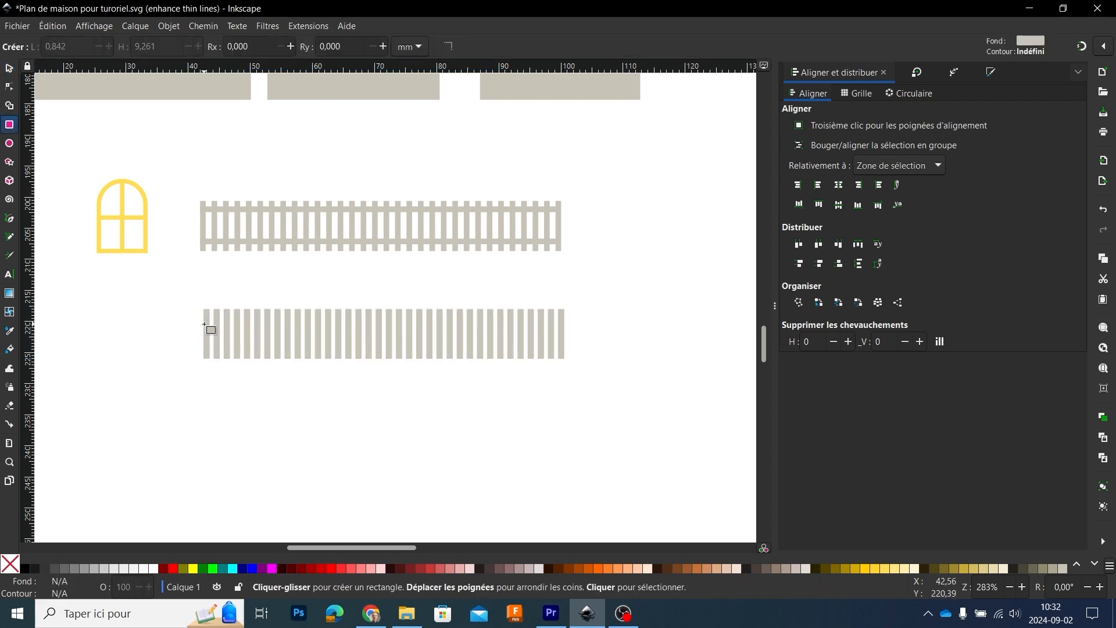
pyautogui.click(1082, 46)
pyautogui.moveTo(204, 329); pyautogui.dragTo(561, 345)
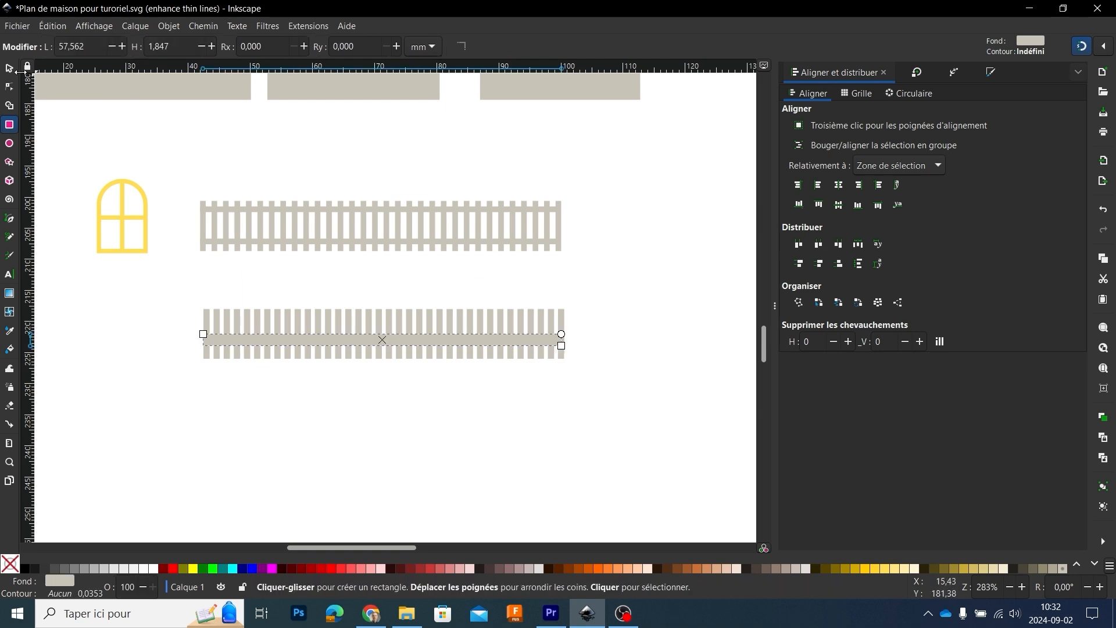
pyautogui.press('s')
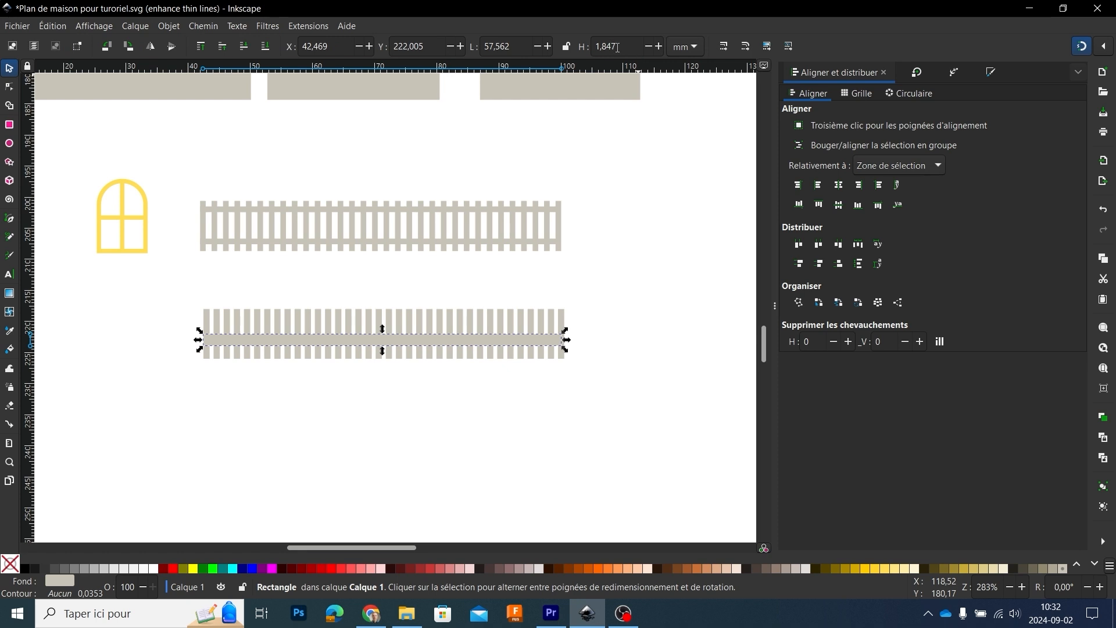
# Step: Set the height of the horizontal rail across the lower slat row to 1 mm
pyautogui.tripleClick(617, 47)
pyautogui.write('1')
pyautogui.press('Return')
pyautogui.keyDown('ctrl'); pyautogui.scroll(2, 350, 386); pyautogui.keyUp('ctrl')
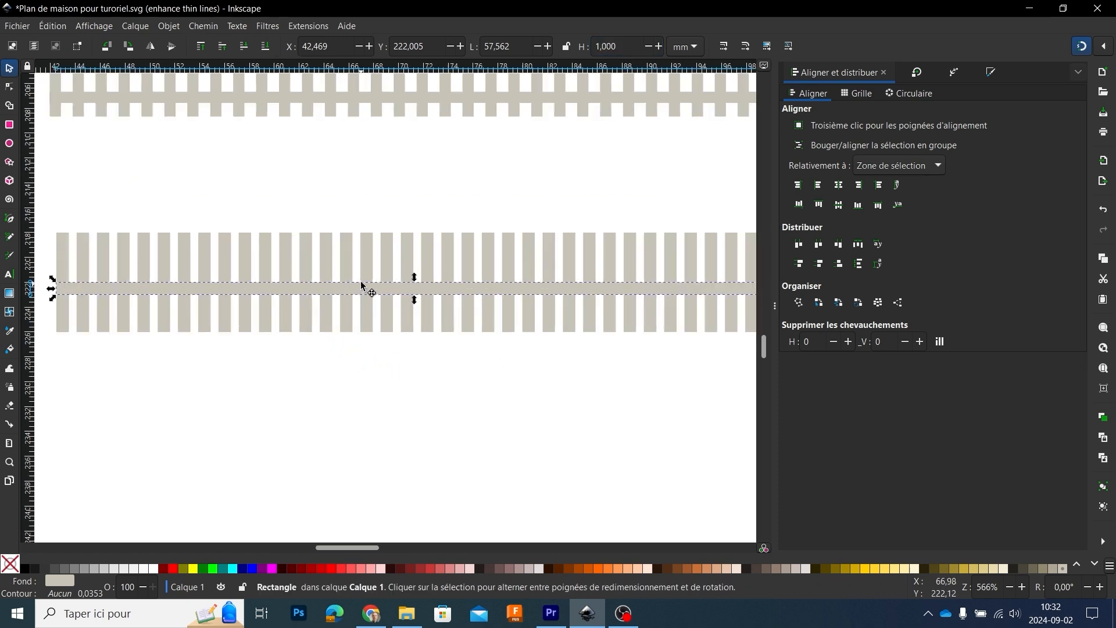
# Step: Move the rail near the top of the slats, place a copy near their bottom, and align both rails with the first slat's outer edge
pyautogui.moveTo(364, 288); pyautogui.dragTo(359, 251)
pyautogui.moveTo(359, 244); pyautogui.dragTo(351, 309)
pyautogui.moveTo(70, 248); pyautogui.dragTo(74, 247)
pyautogui.moveTo(68, 308); pyautogui.dragTo(76, 308)
pyautogui.click(386, 417)
pyautogui.scroll(-1, 388, 421)
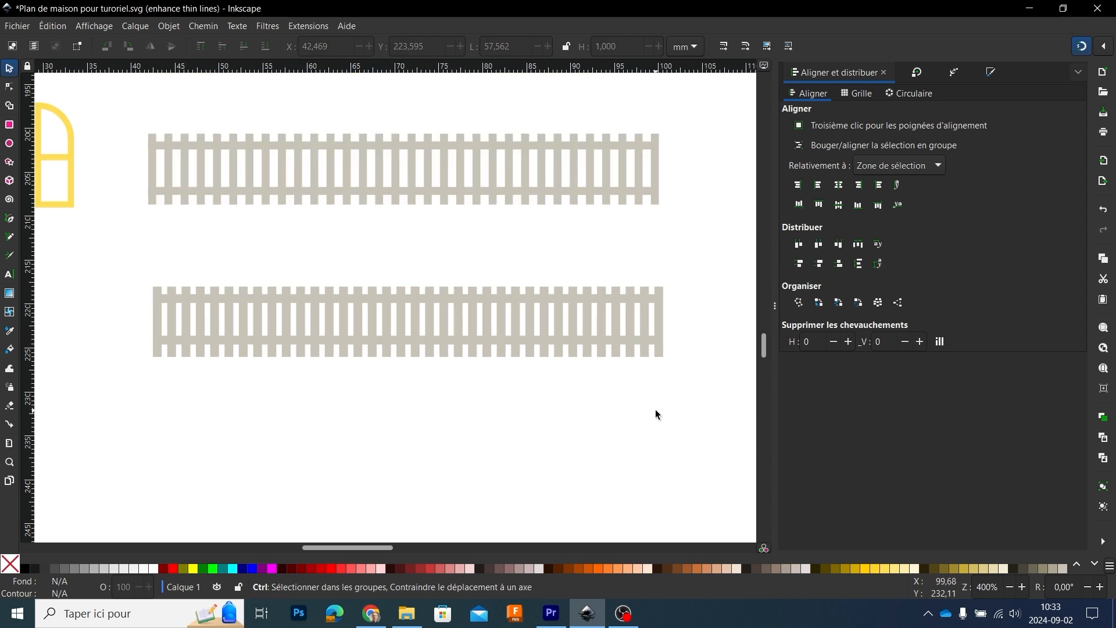
# Step: Merge all slats and both rails of the lower fence into one path with Union
pyautogui.moveTo(698, 393); pyautogui.dragTo(137, 238)
pyautogui.click(195, 28)
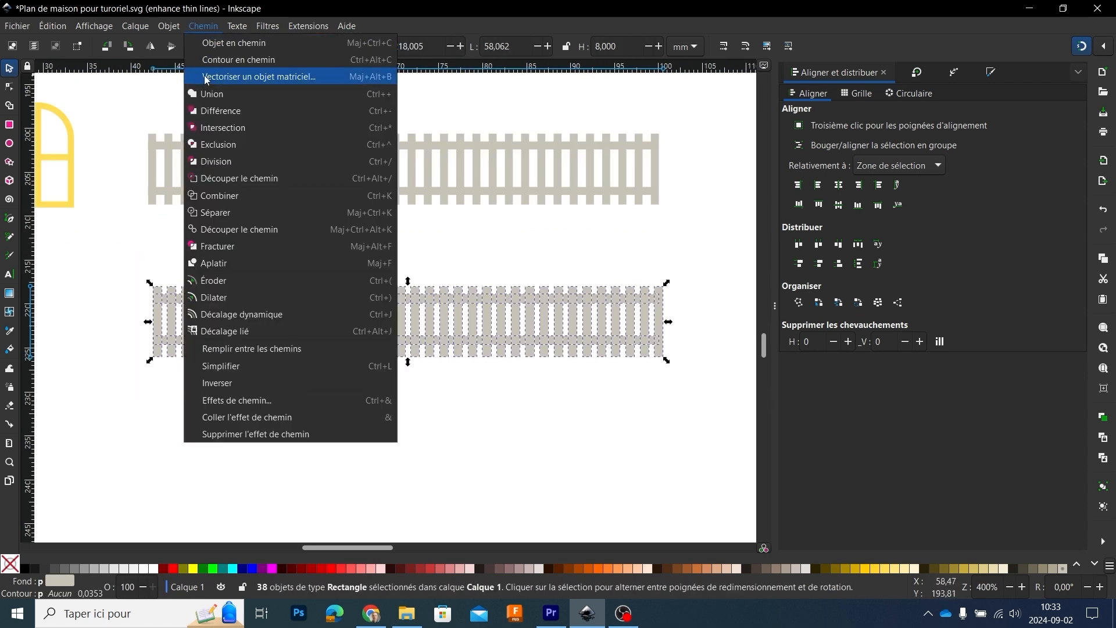
pyautogui.click(204, 95)
pyautogui.click(406, 401)
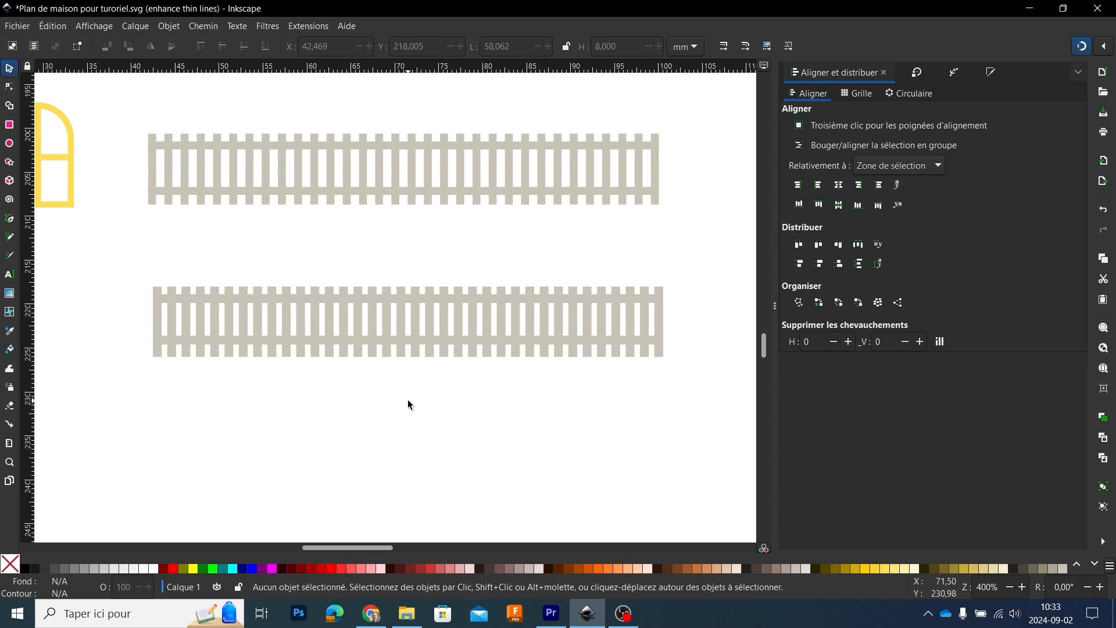
# Step: Draw a circle beside the yellow arched window and set its size to 8 by 8 mm
pyautogui.hscroll(-5, 349, 384)
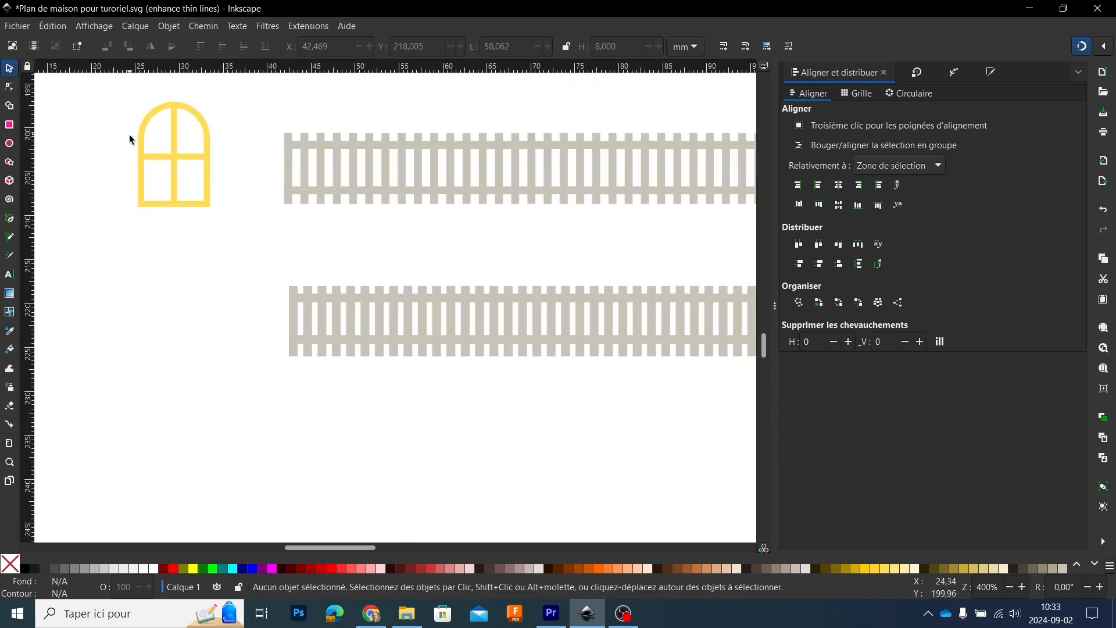
pyautogui.moveTo(202, 211); pyautogui.dragTo(329, 330)
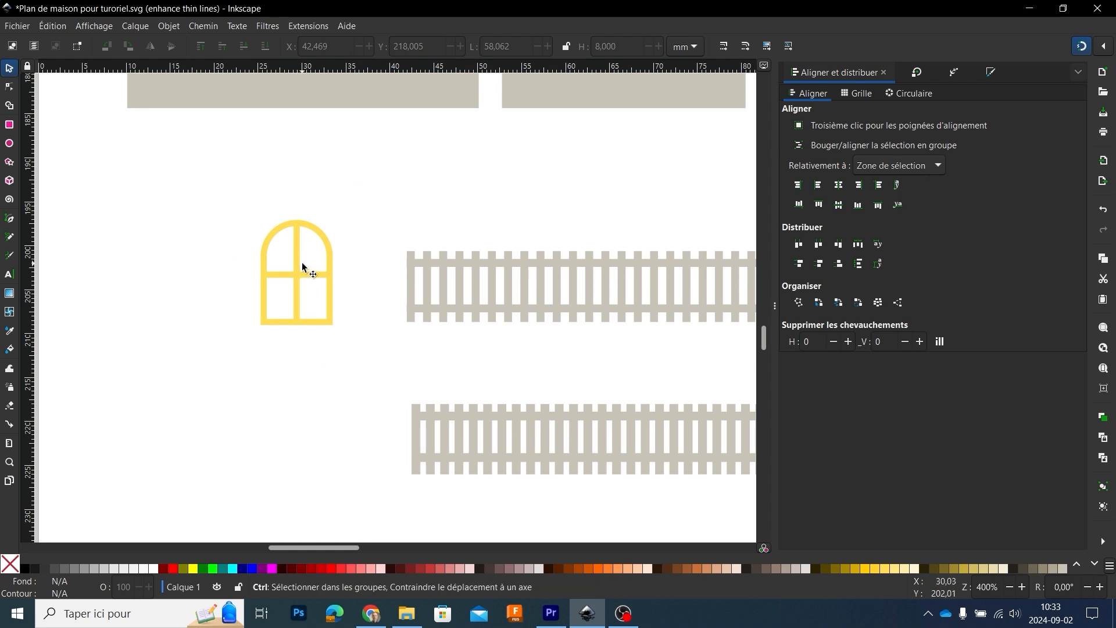
pyautogui.scroll(-4, 305, 263)
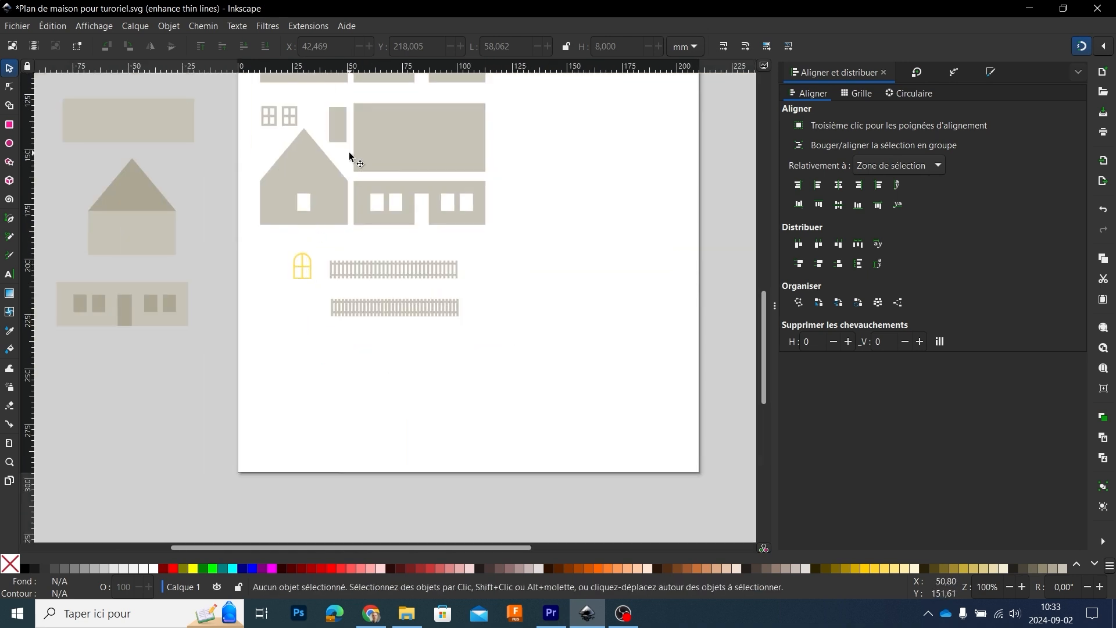
pyautogui.scroll(2, 300, 260)
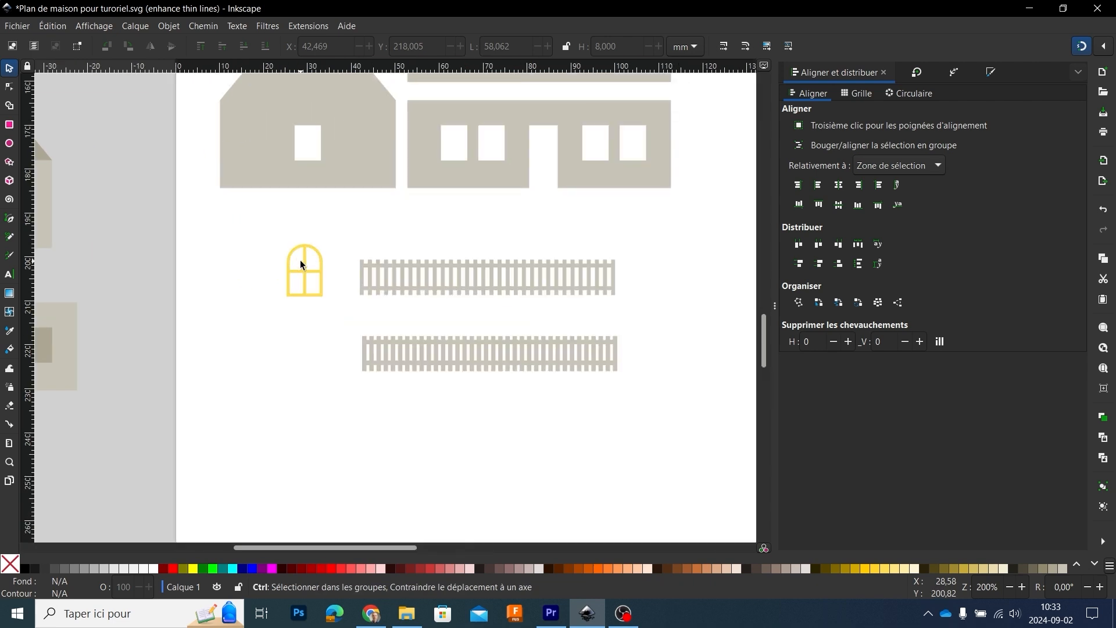
pyautogui.scroll(3, 308, 261)
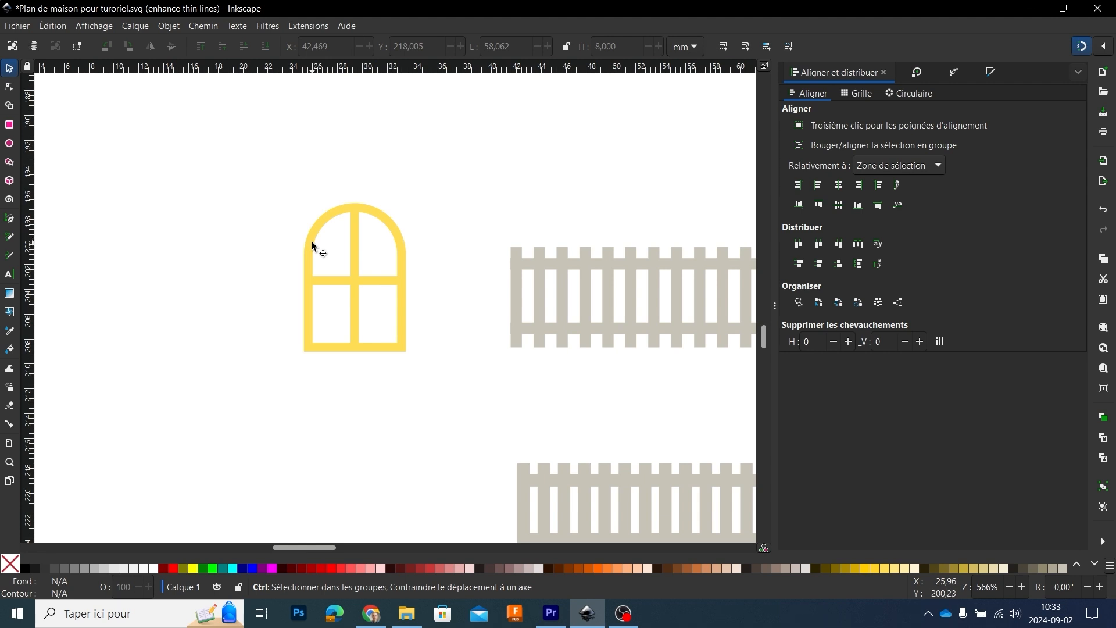
pyautogui.click(9, 143)
pyautogui.moveTo(185, 239); pyautogui.dragTo(284, 331)
pyautogui.click(10, 69)
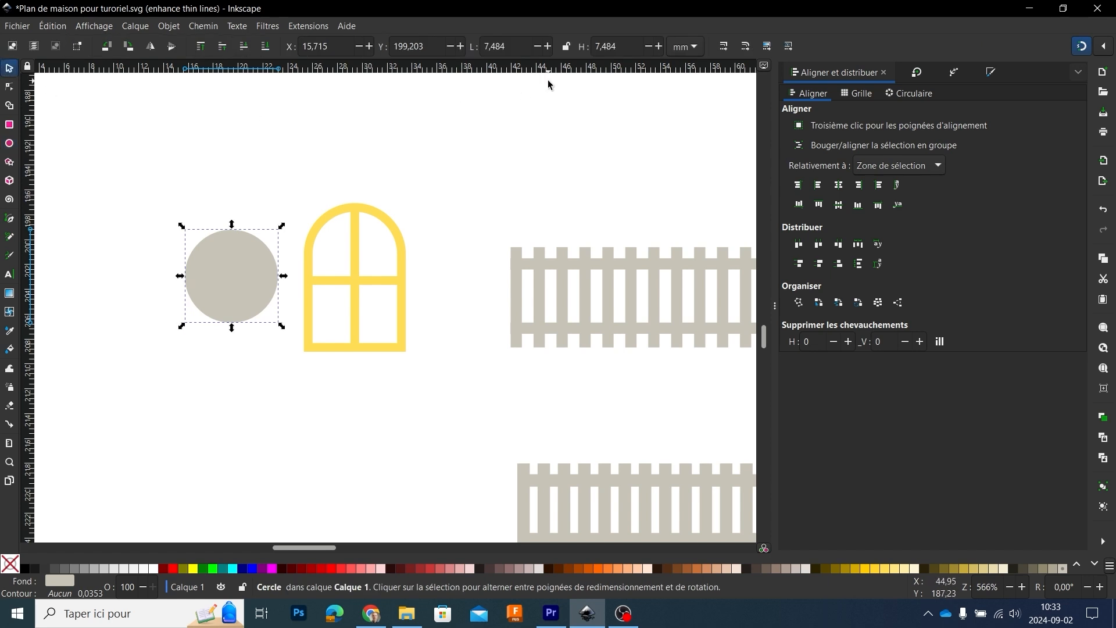
pyautogui.tripleClick(512, 46)
pyautogui.write('8')
pyautogui.press('Tab')
pyautogui.write('8')
pyautogui.press('Return')
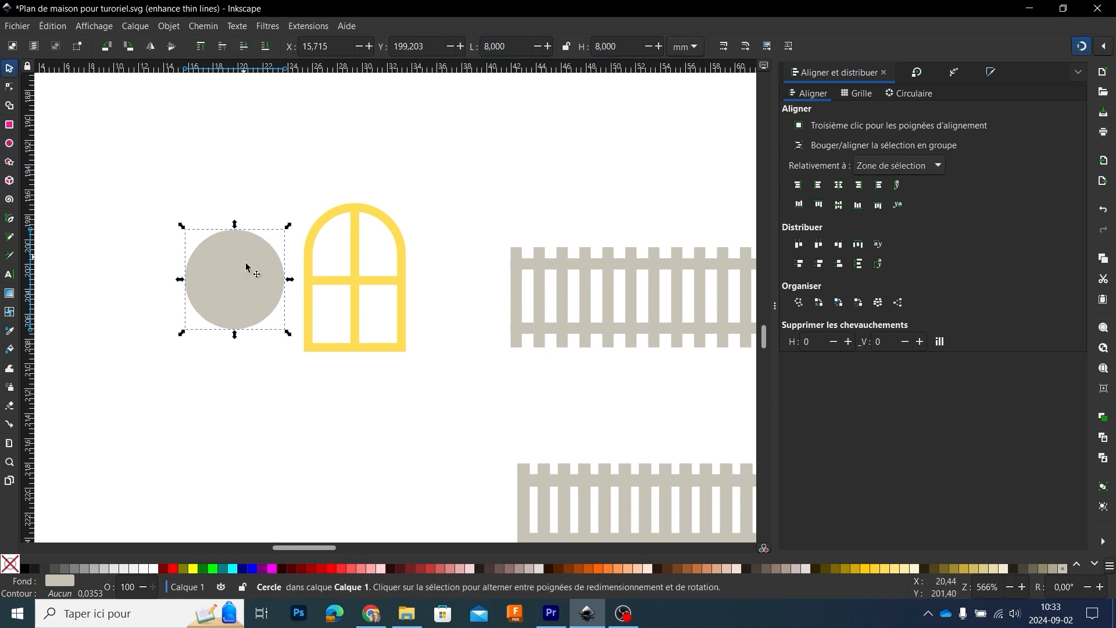
# Step: Move the circle up and draw a rectangle below it, aligned with its edges, 8 mm wide and 8 mm high
pyautogui.moveTo(248, 263); pyautogui.dragTo(232, 209)
pyautogui.click(10, 125)
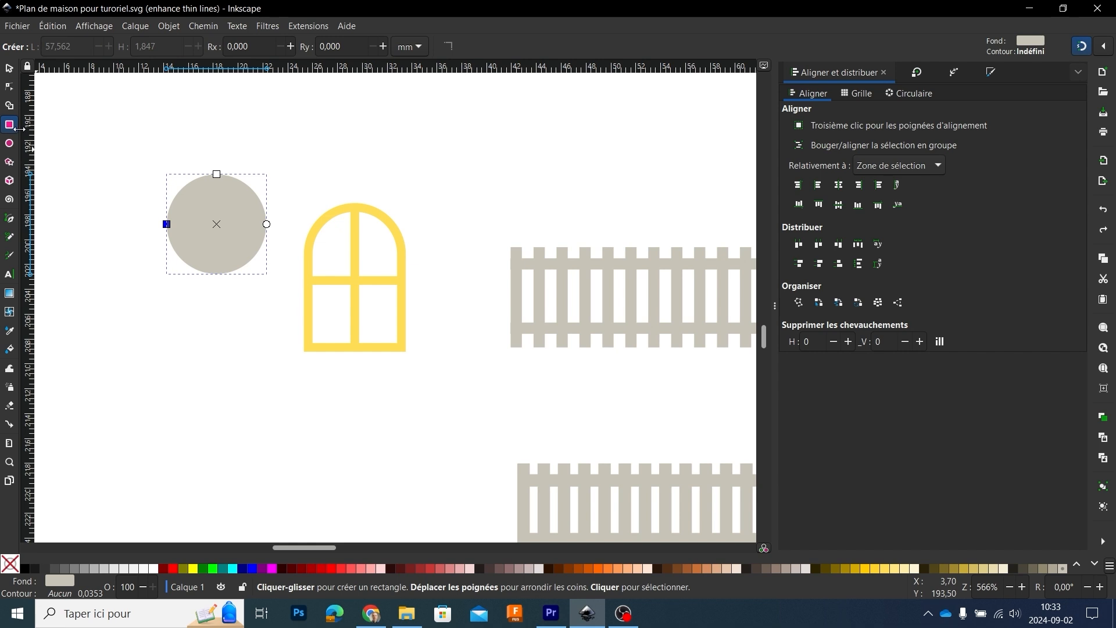
pyautogui.moveTo(167, 294); pyautogui.dragTo(280, 399)
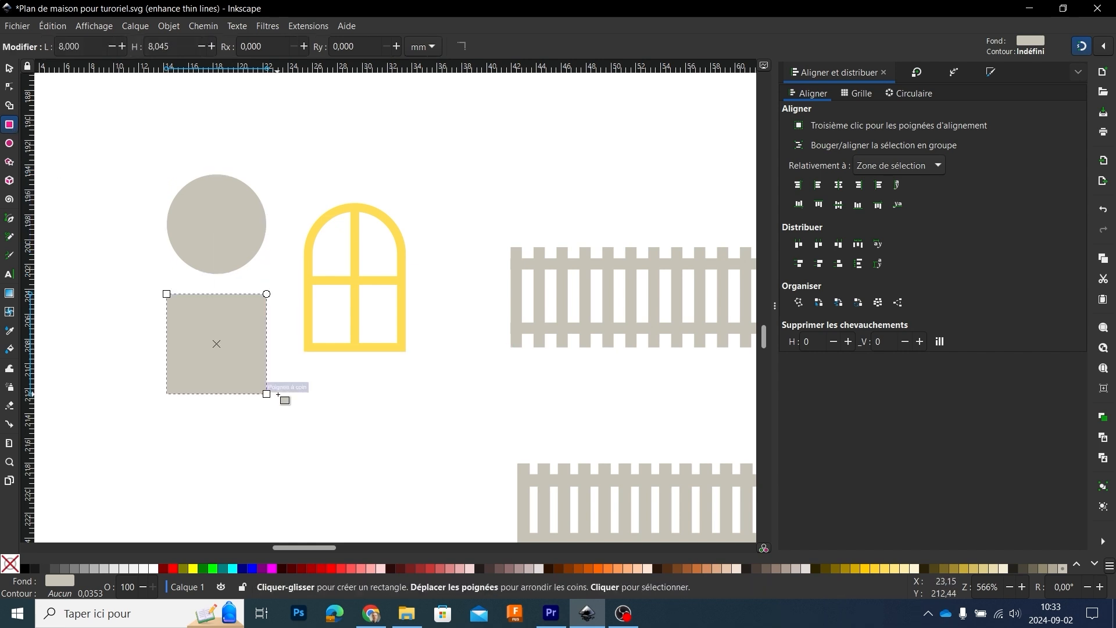
pyautogui.click(11, 70)
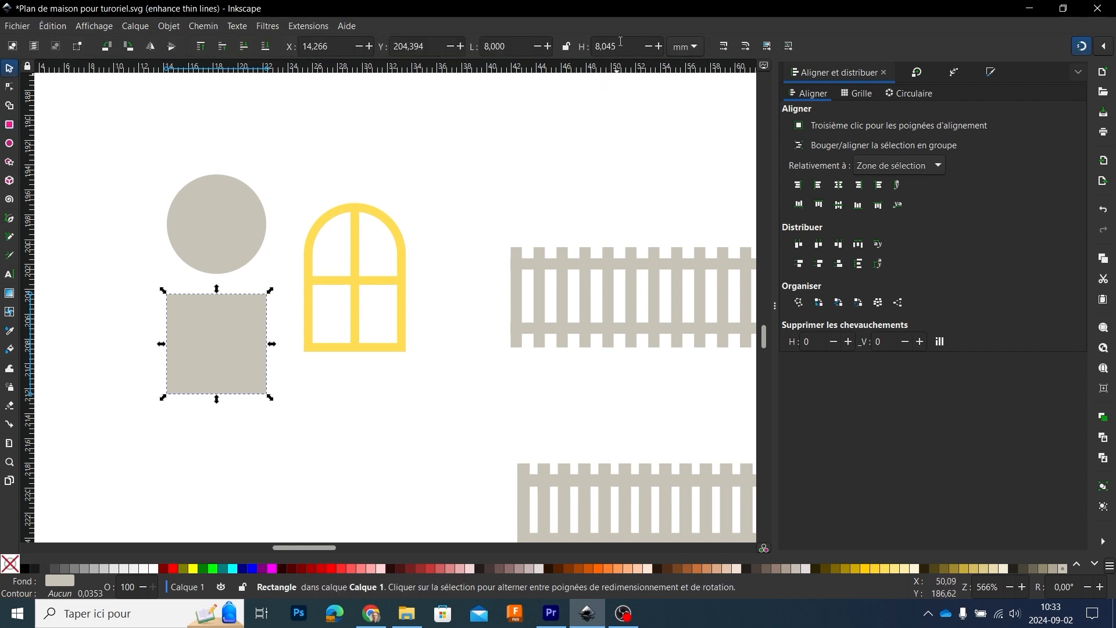
pyautogui.moveTo(618, 47); pyautogui.dragTo(605, 46)
pyautogui.press('BackSpace')
pyautogui.press('Return')
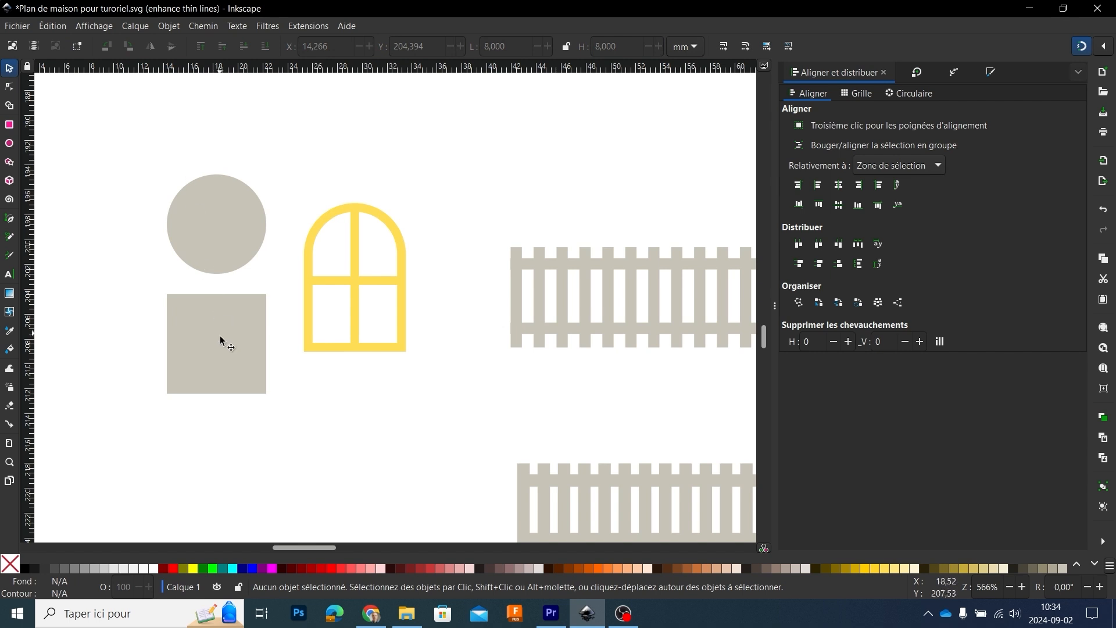
# Step: Move the square up so its top edge snaps to the circle's horizontal midline, forming an arched shape
pyautogui.moveTo(223, 339); pyautogui.dragTo(185, 243)
pyautogui.keyDown('ctrl'); pyautogui.scroll(3, 179, 243); pyautogui.keyUp('ctrl')
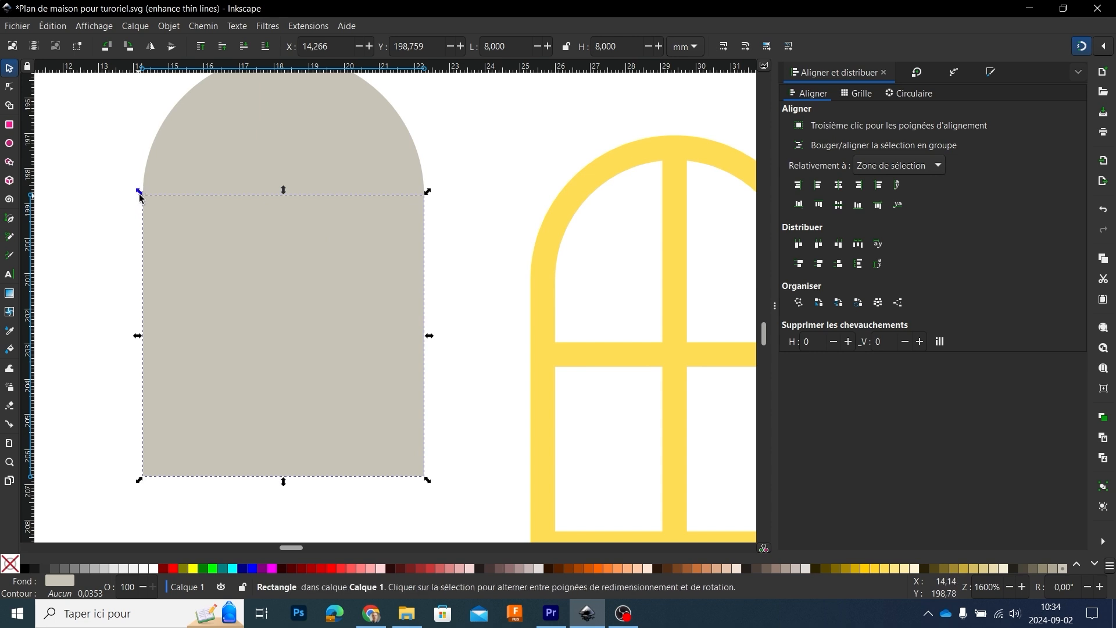
pyautogui.click(127, 224)
pyautogui.keyDown('ctrl'); pyautogui.scroll(-2, 122, 221); pyautogui.keyUp('ctrl')
pyautogui.keyDown('ctrl'); pyautogui.scroll(-1, 112, 214); pyautogui.keyUp('ctrl')
pyautogui.moveTo(175, 316); pyautogui.dragTo(249, 354)
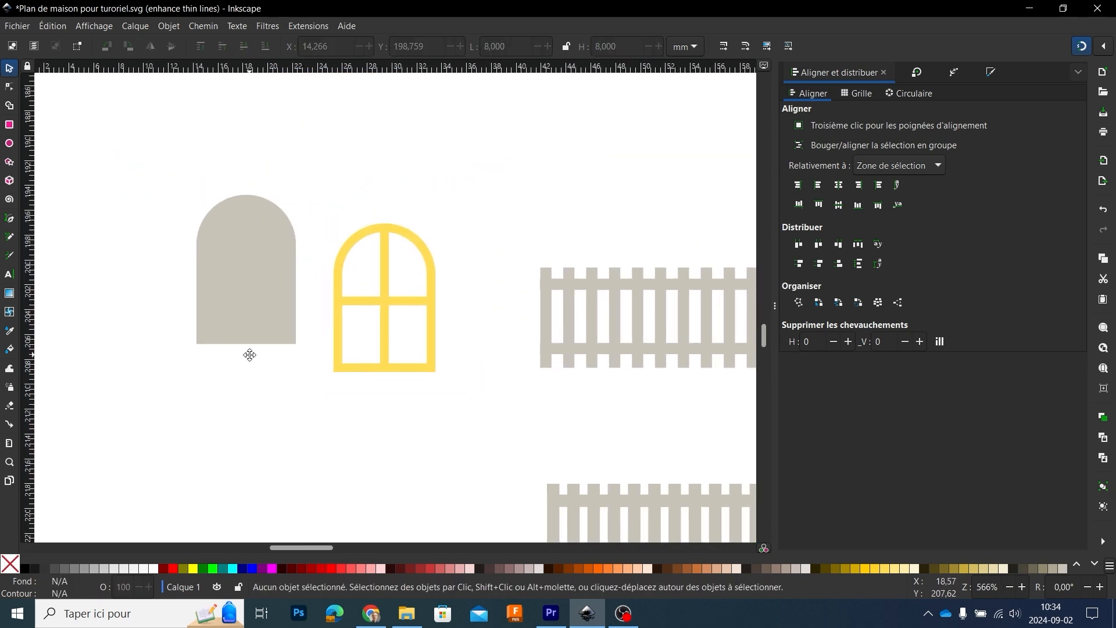
# Step: Merge the circle and the square into a single arched shape with Union
pyautogui.click(260, 217)
pyautogui.keyDown('shift'); pyautogui.click(271, 318); pyautogui.keyUp('shift')
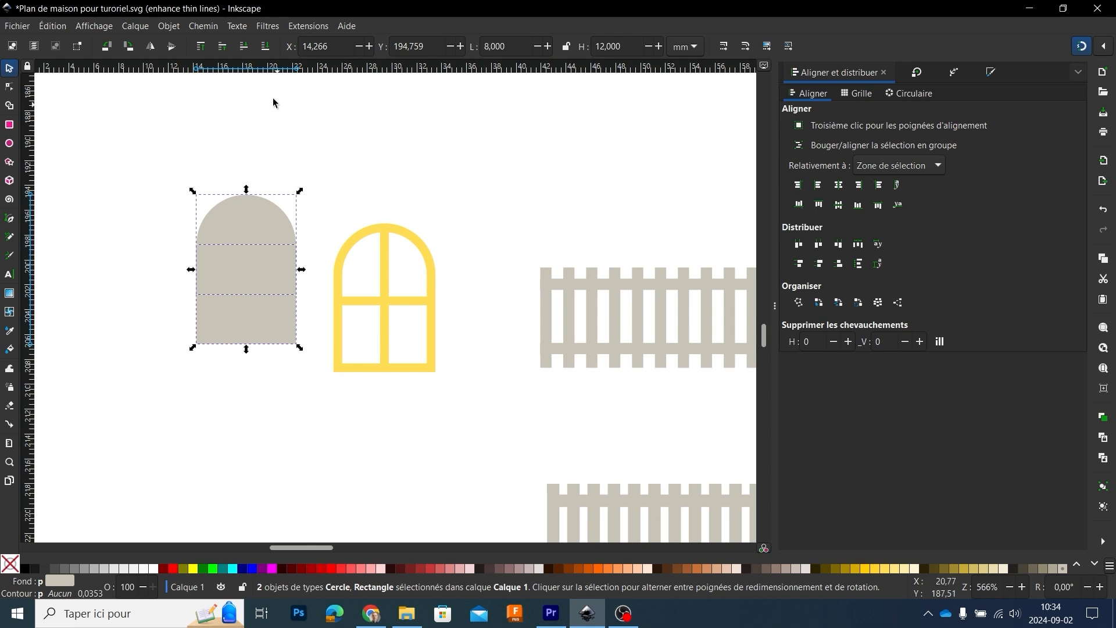
pyautogui.click(203, 25)
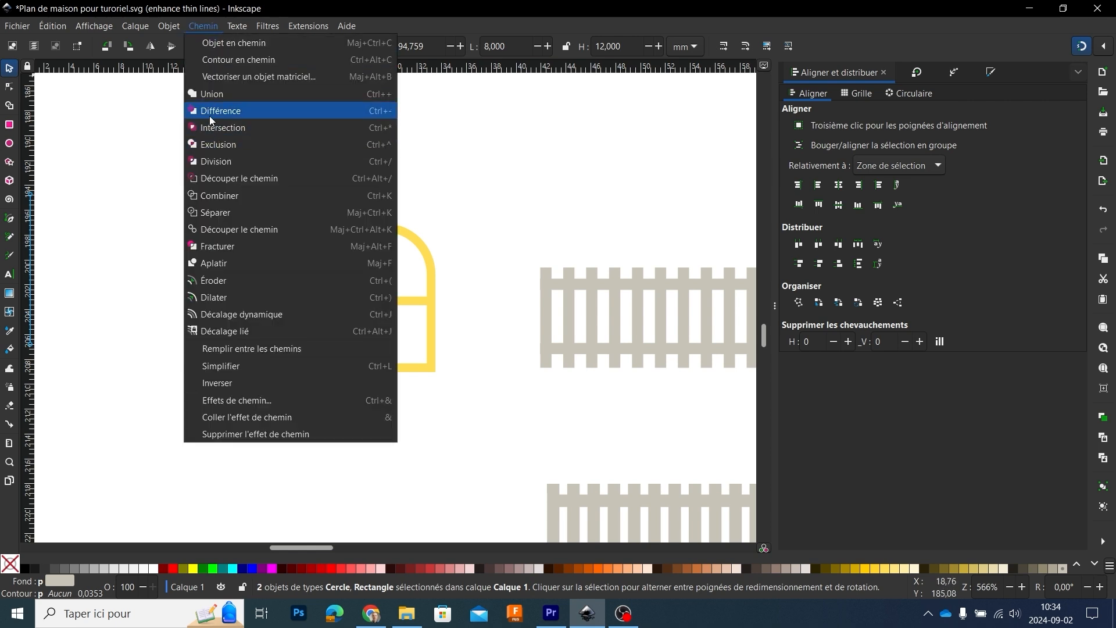
pyautogui.click(209, 90)
pyautogui.click(302, 294)
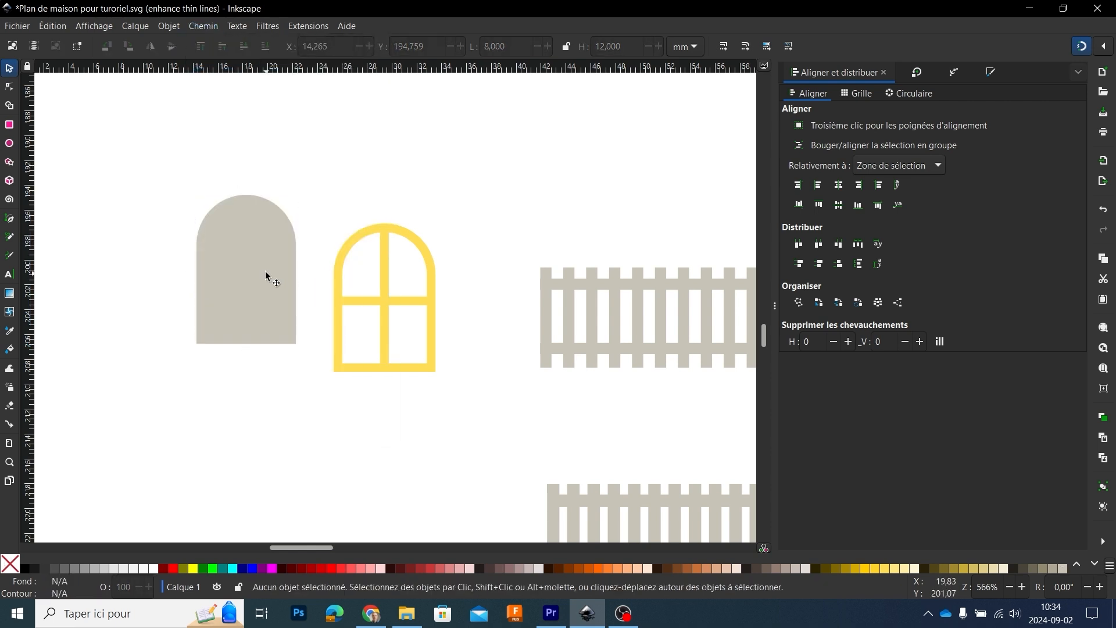
# Step: Give the arched shape a yellow outline 1 mm wide and remove its fill
pyautogui.scroll(-1, 267, 277)
pyautogui.scroll(2, 266, 269)
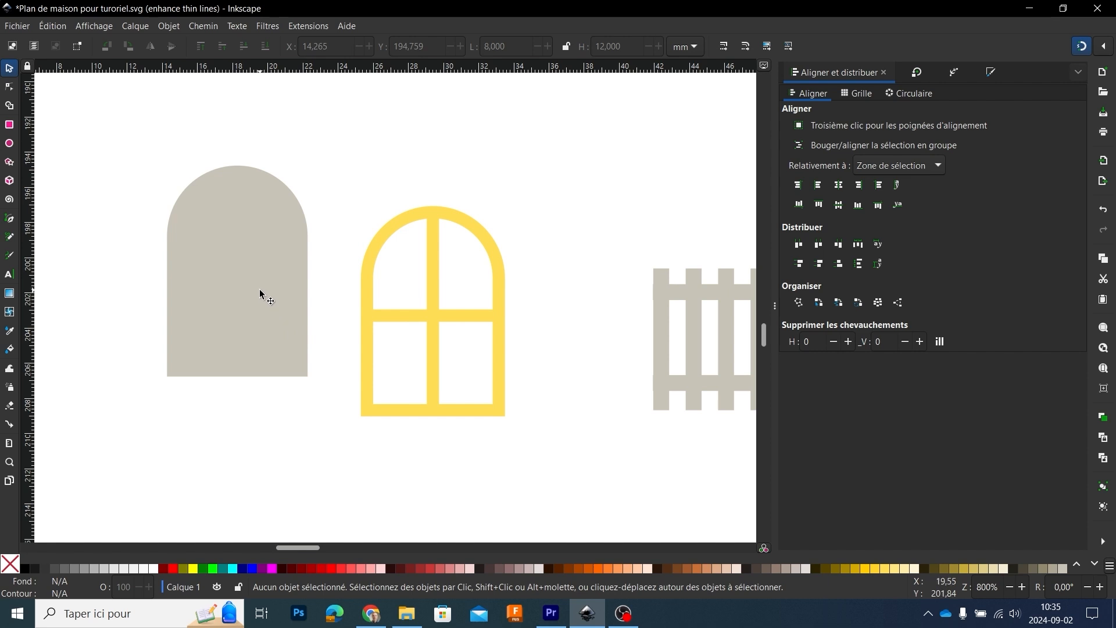
pyautogui.click(244, 259)
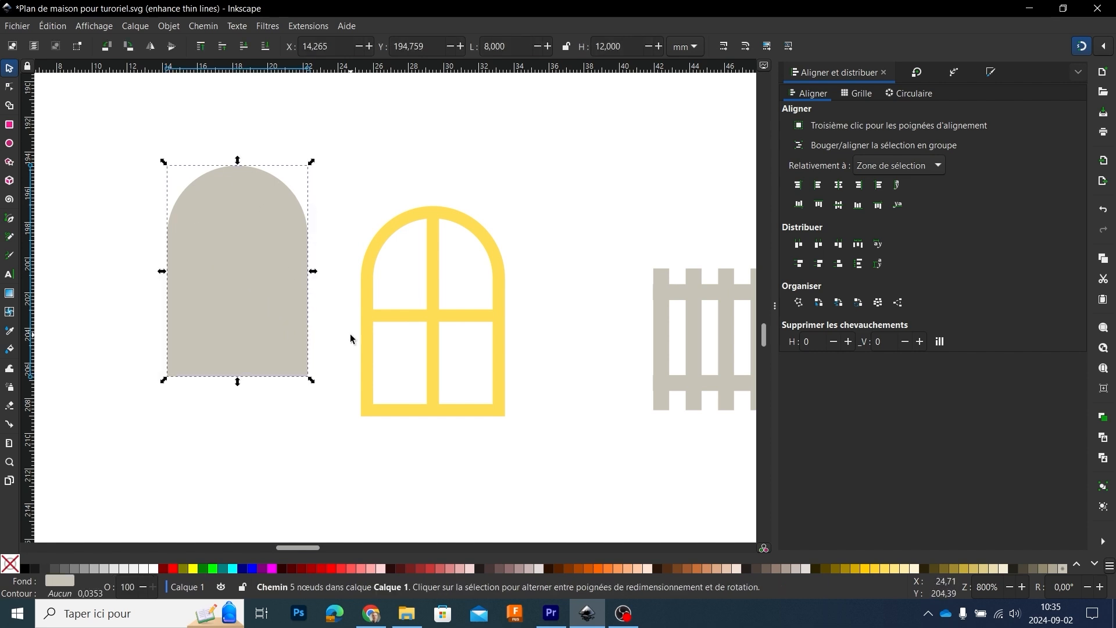
pyautogui.keyDown('shift'); pyautogui.click(874, 567); pyautogui.keyUp('shift')
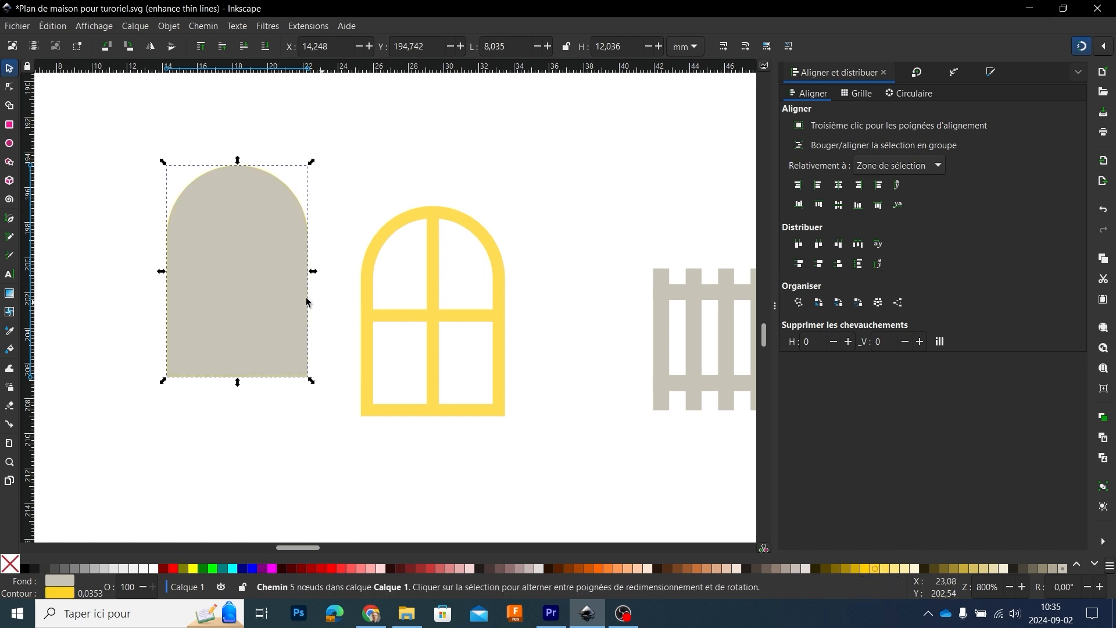
pyautogui.rightClick(97, 597)
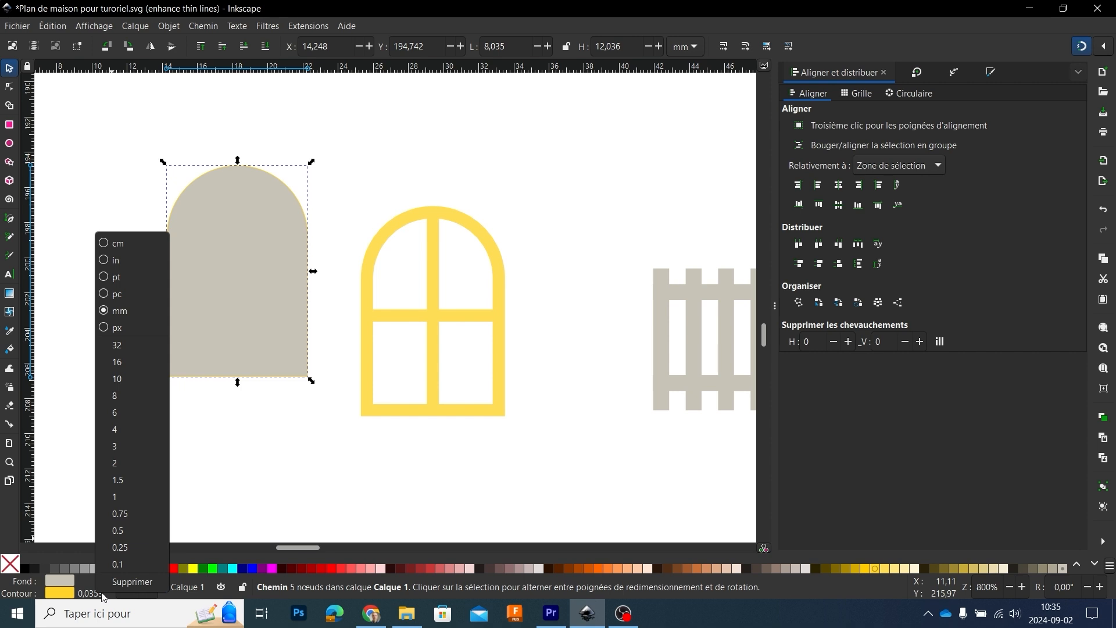
pyautogui.click(128, 496)
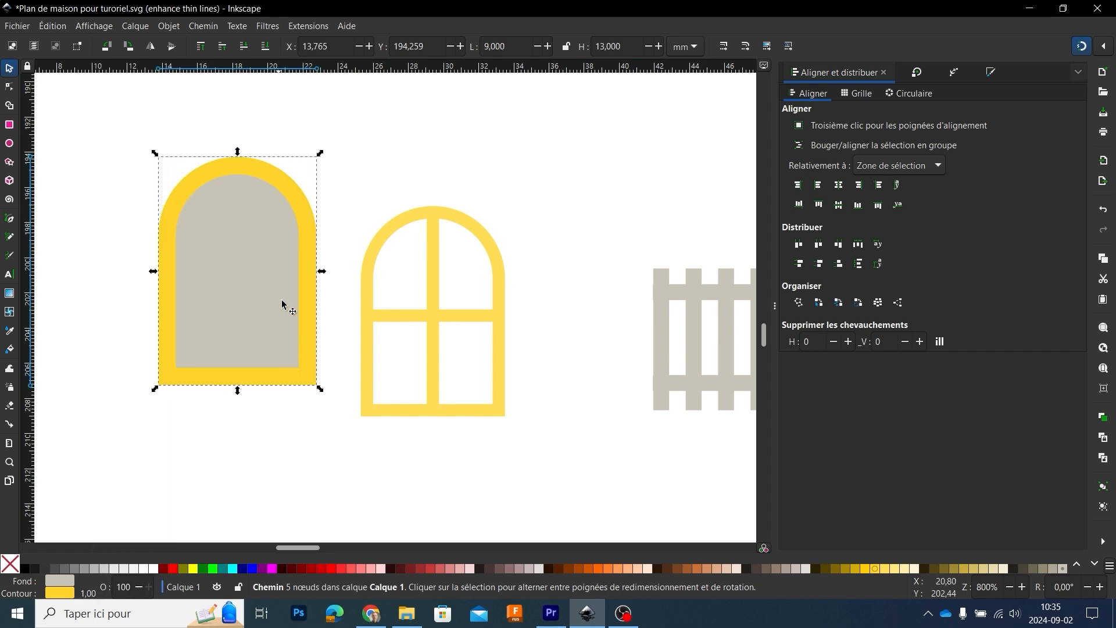
pyautogui.rightClick(90, 594)
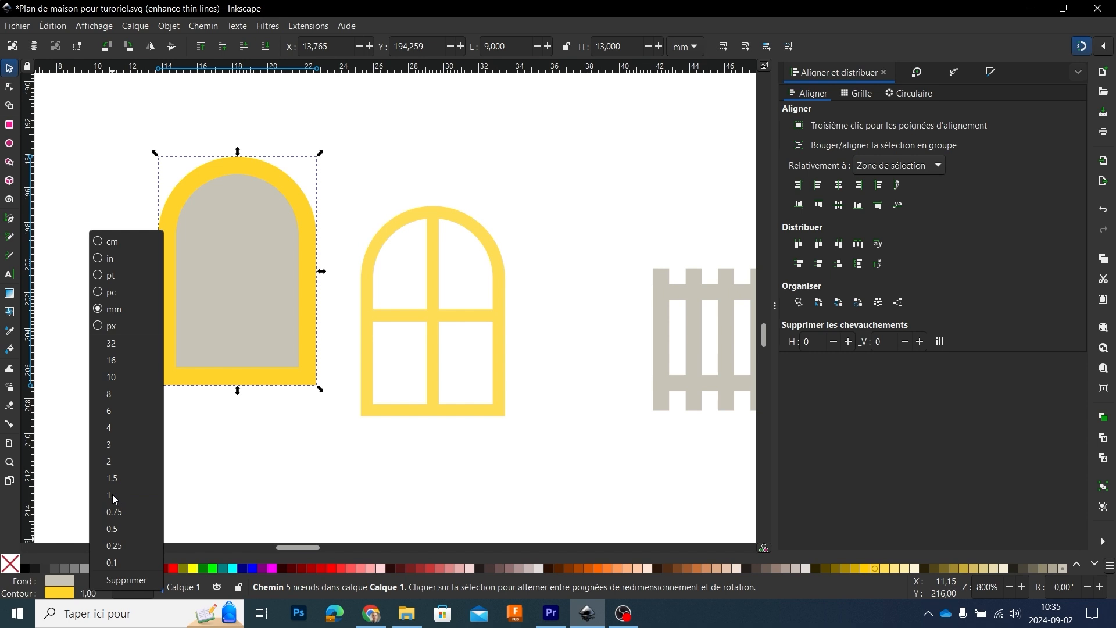
pyautogui.click(273, 442)
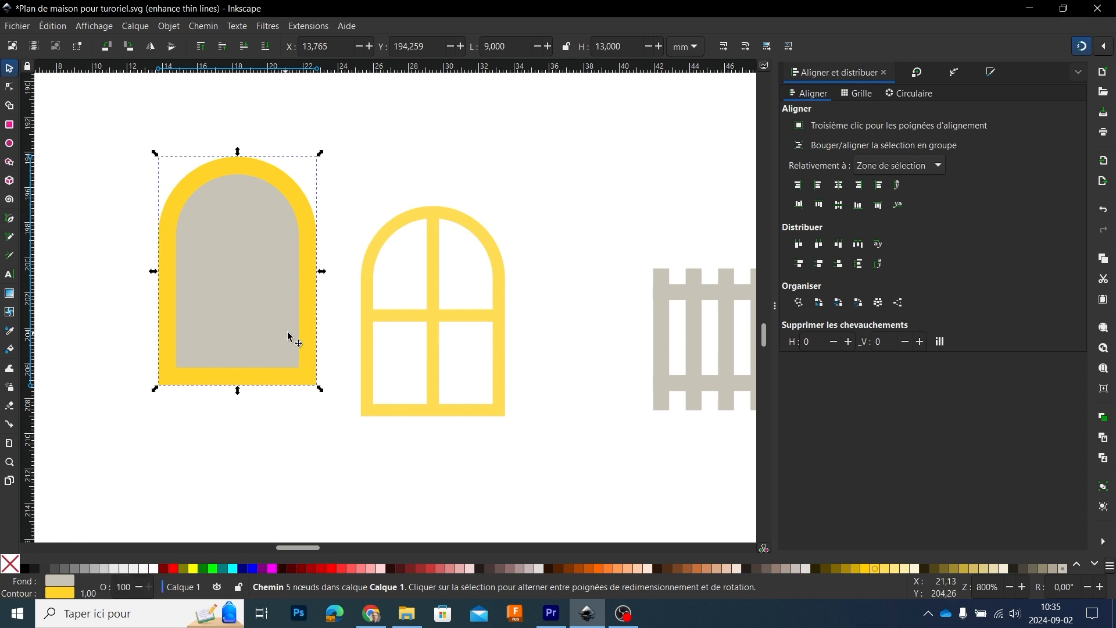
pyautogui.click(9, 562)
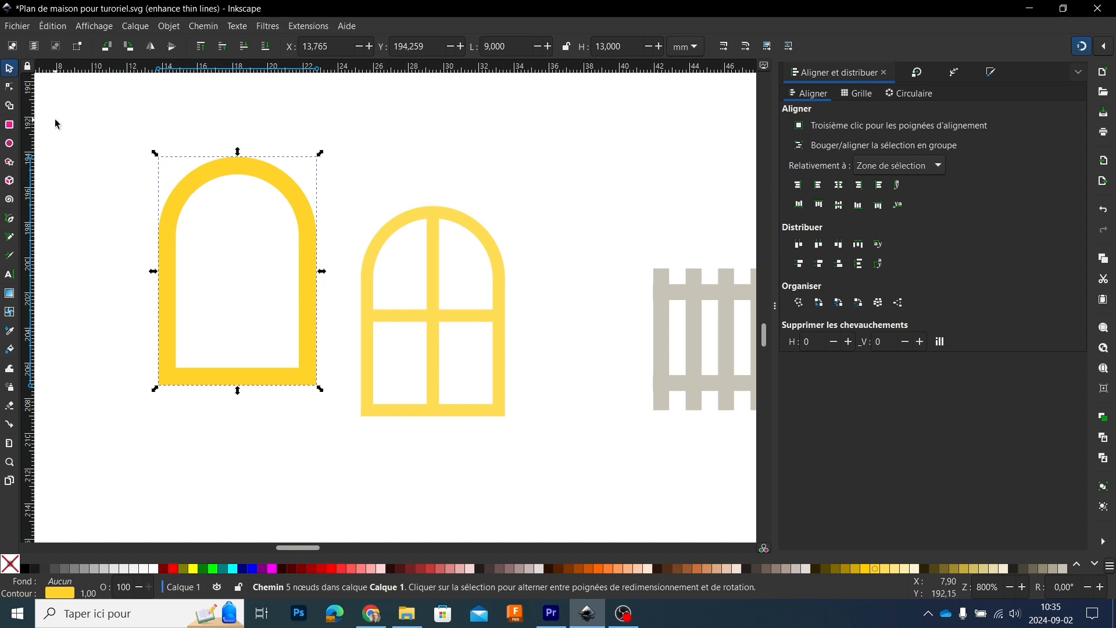
# Step: Edit the nodes of the arched outline and convert its stroke to a path
pyautogui.click(9, 87)
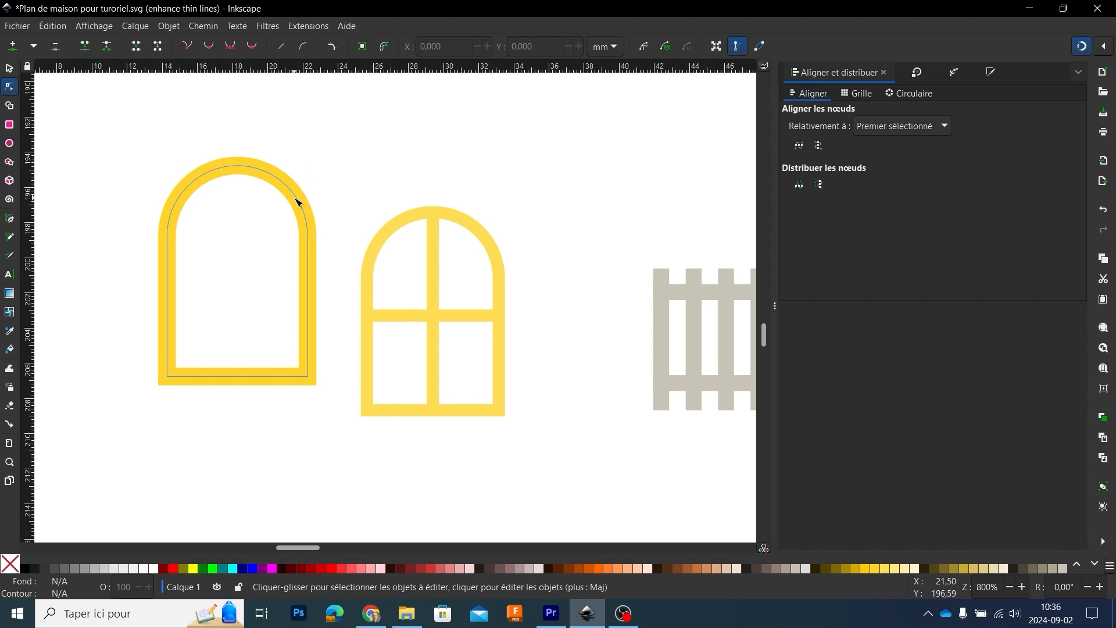
pyautogui.click(253, 173)
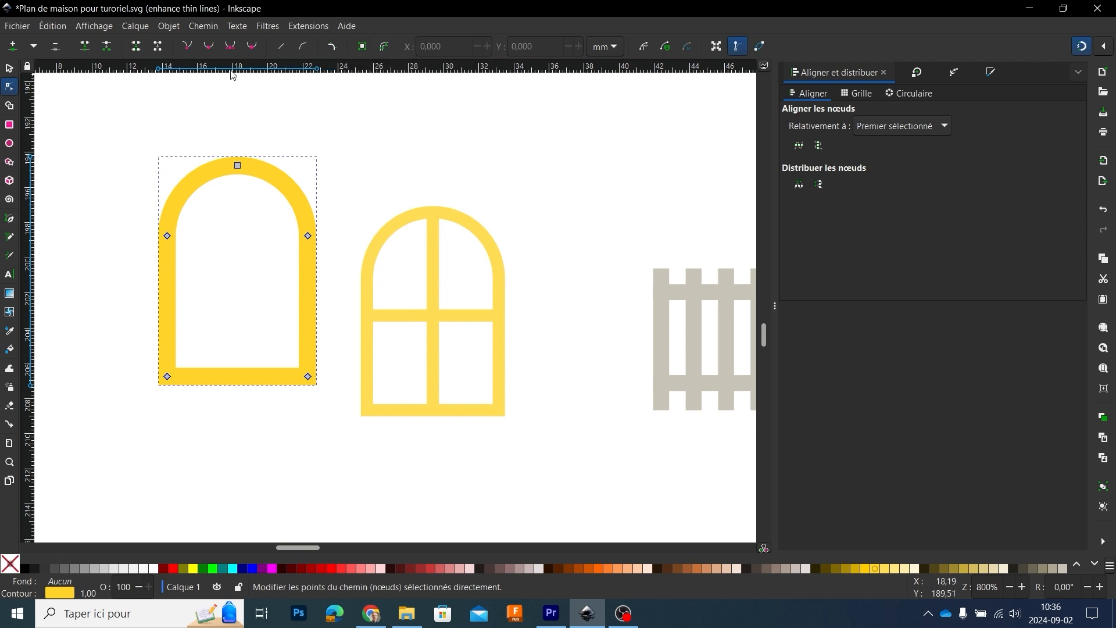
pyautogui.click(203, 26)
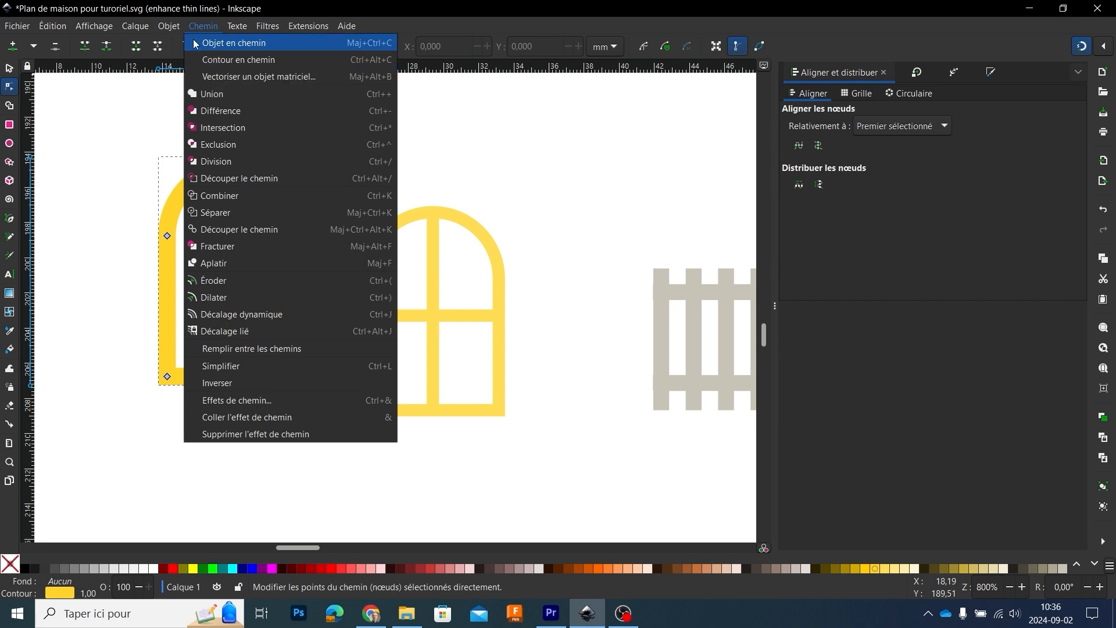
pyautogui.click(206, 27)
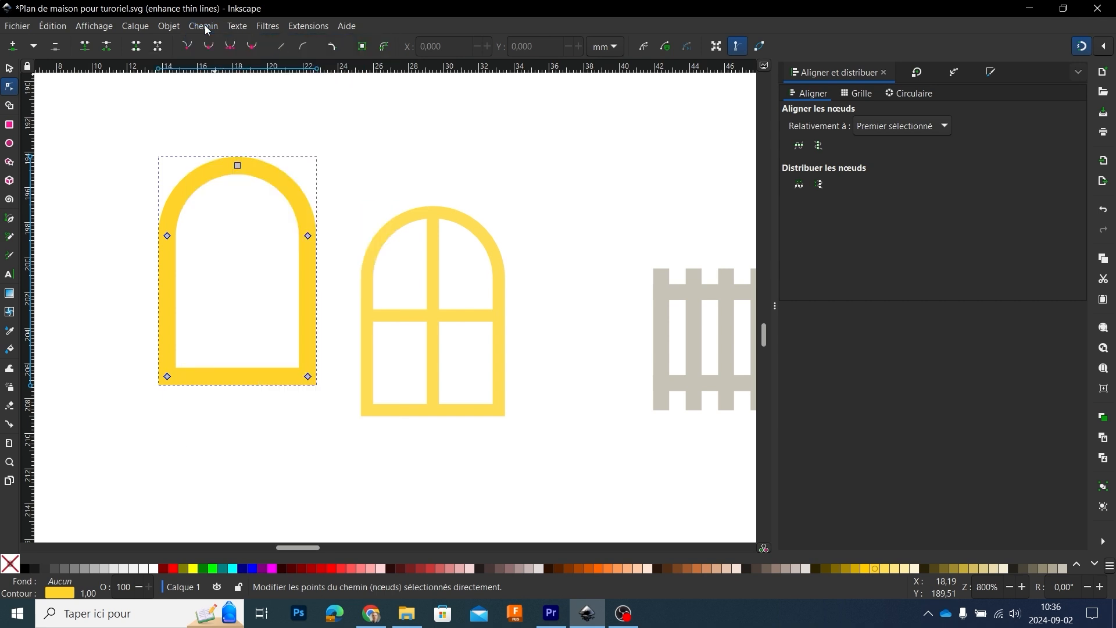
pyautogui.click(386, 49)
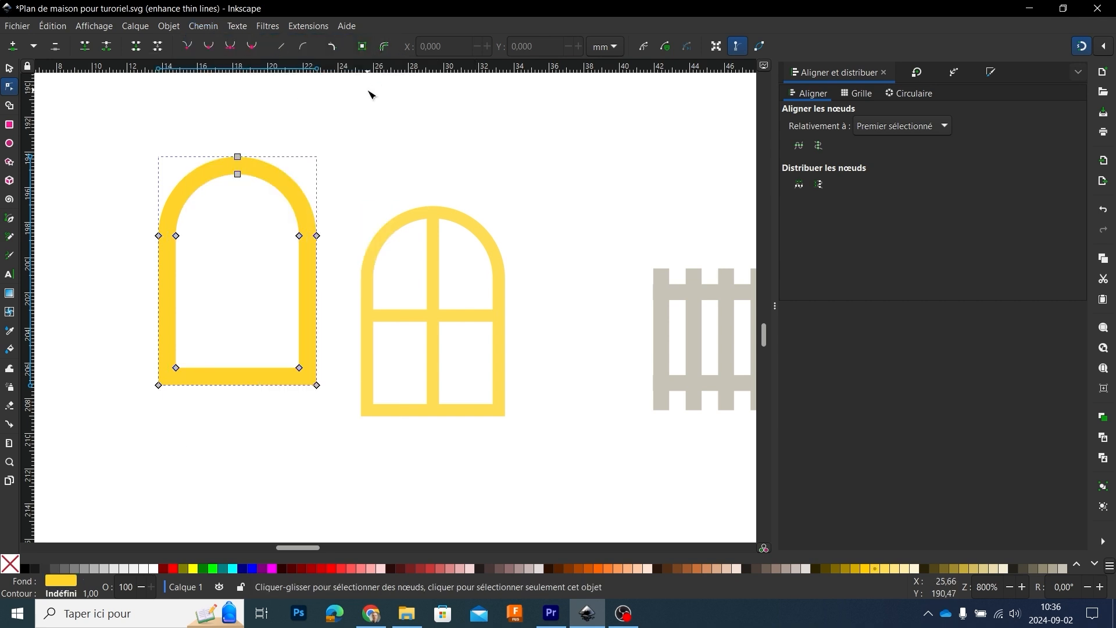
pyautogui.click(357, 125)
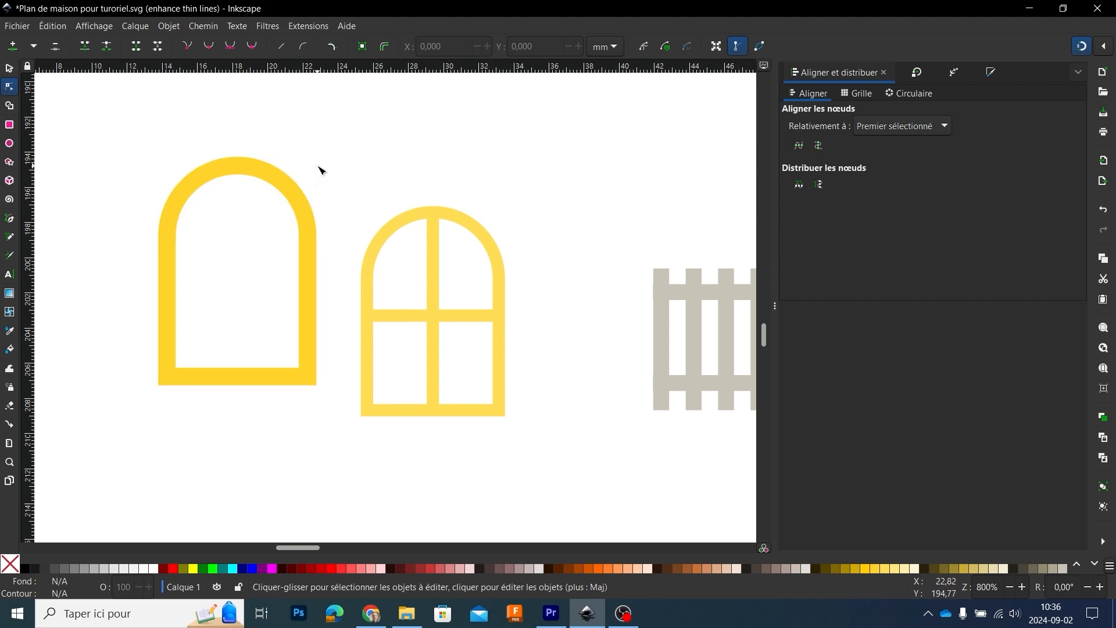
# Step: Move the outer top node of the arched frame upward to about Y 192.4 mm
pyautogui.click(292, 185)
pyautogui.moveTo(239, 158); pyautogui.dragTo(240, 125)
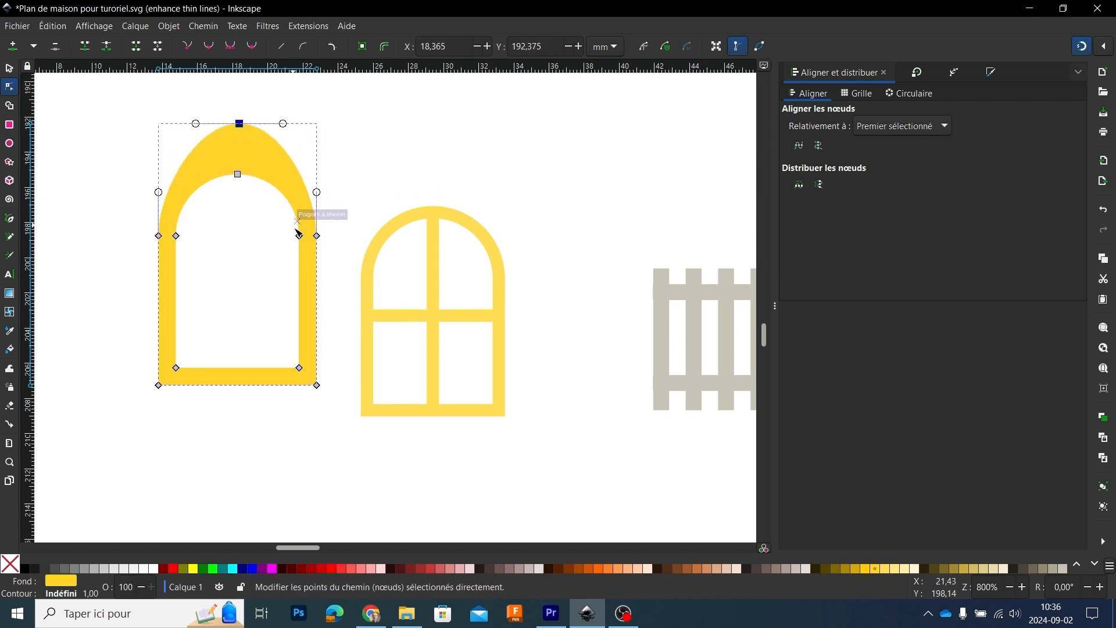
# Step: Try reshaping the arched frame by moving its arch-end nodes, and undo all the node moves, including the raised top node
pyautogui.moveTo(300, 236); pyautogui.dragTo(244, 248)
pyautogui.moveTo(317, 236); pyautogui.dragTo(361, 203)
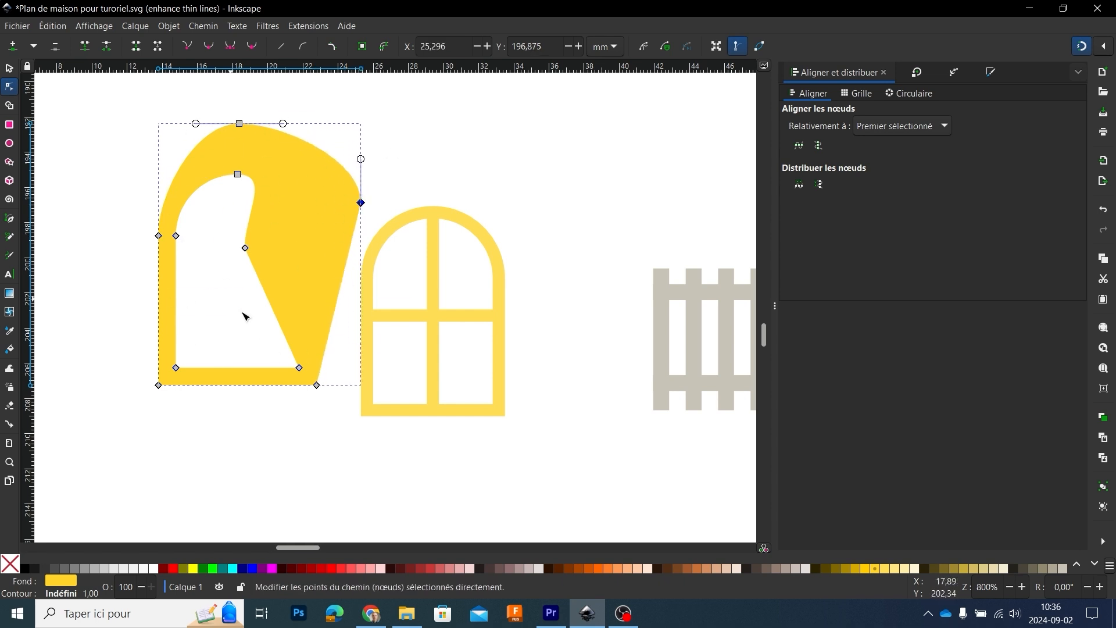
pyautogui.hotkey('ctrl', 'z')
pyautogui.hotkey('ctrl', 'z')
pyautogui.hotkey('ctrl', 'z')
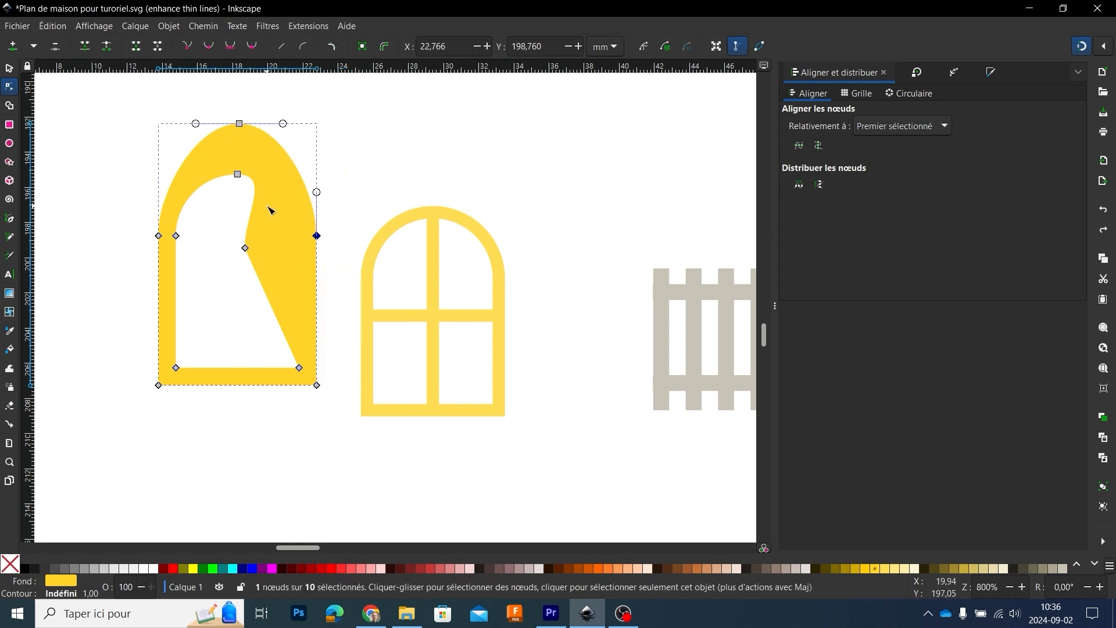
pyautogui.click(361, 153)
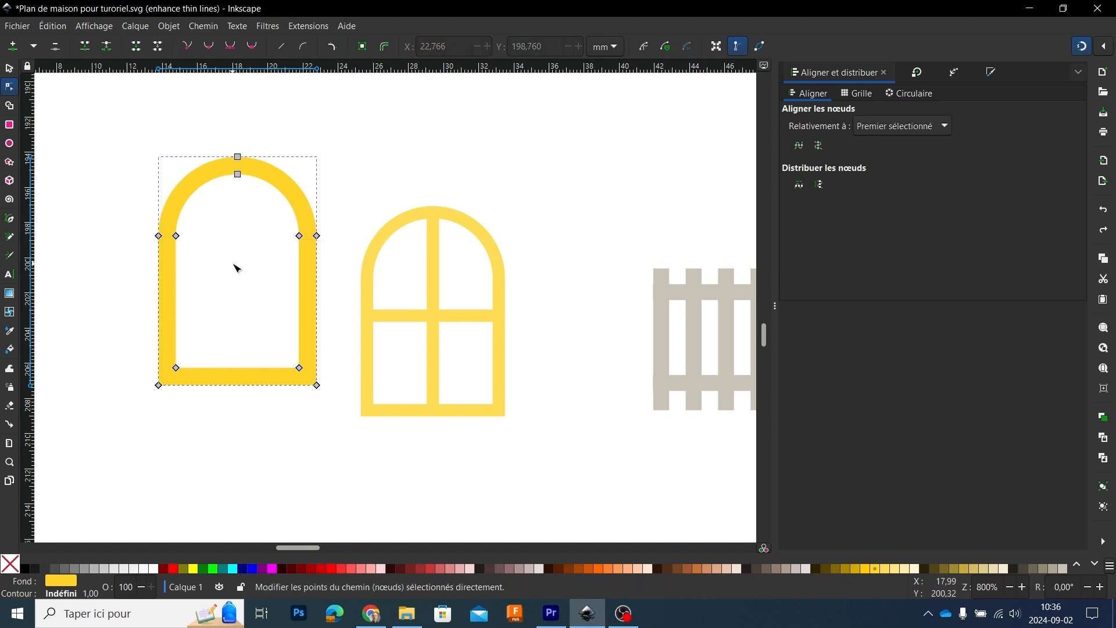
# Step: Draw a rectangle 7 mm wide and about 2.8 mm high across the frame's opening, with a beige fill and no outline
pyautogui.click(10, 127)
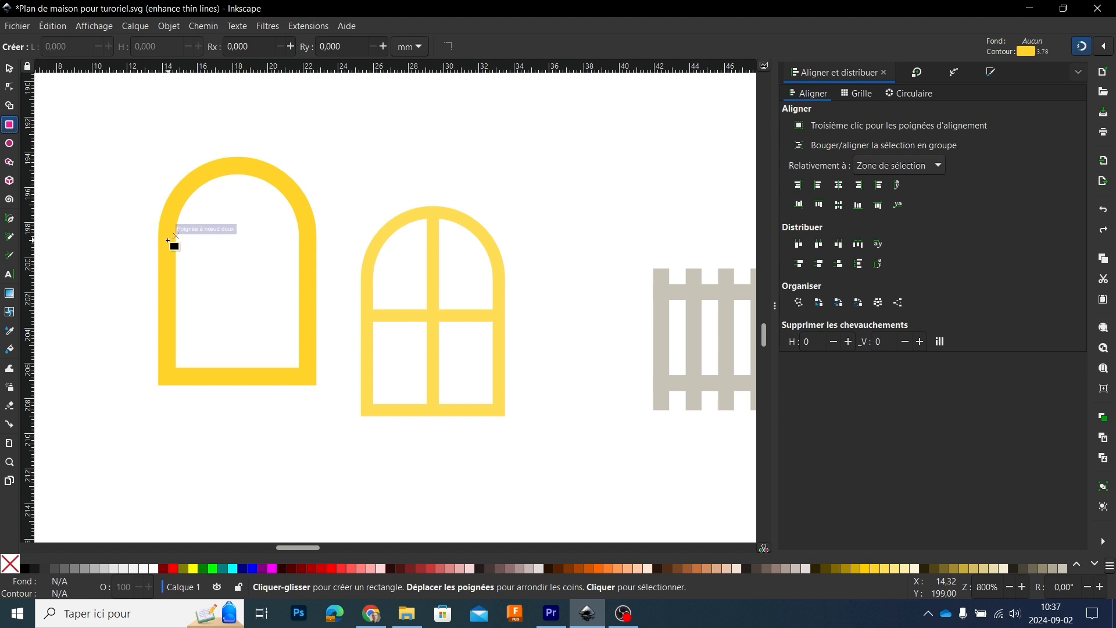
pyautogui.moveTo(168, 240); pyautogui.dragTo(301, 284)
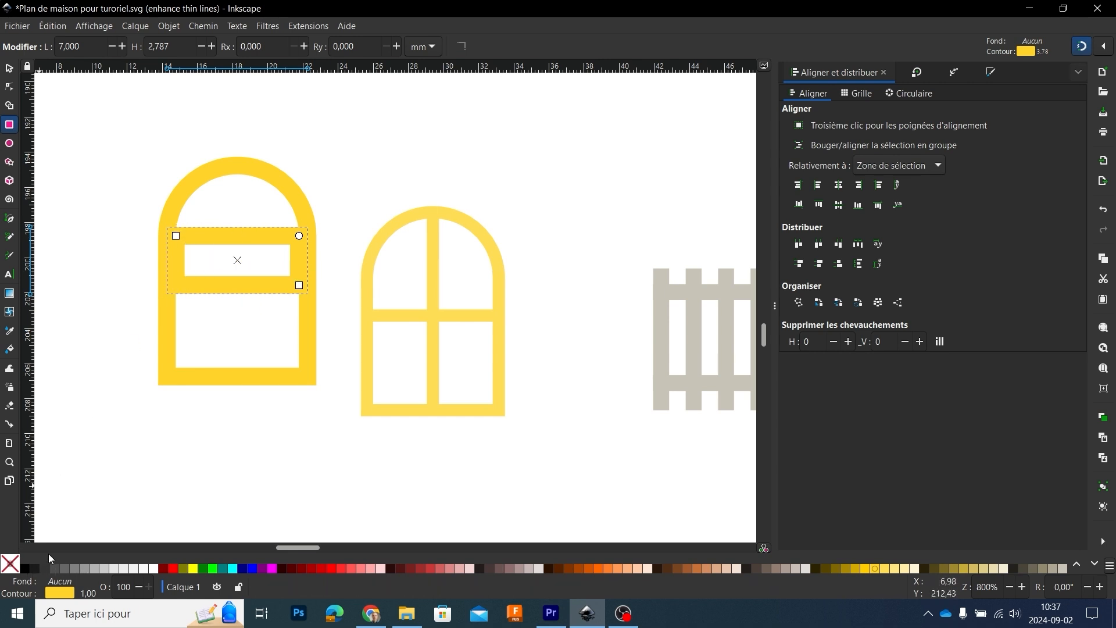
pyautogui.click(1062, 567)
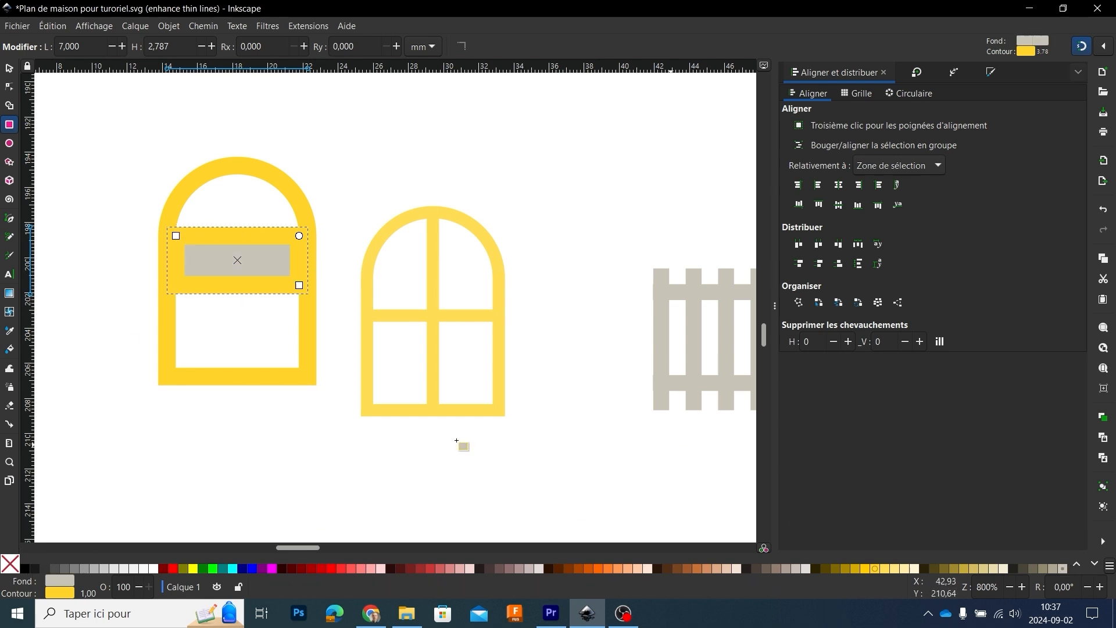
pyautogui.keyDown('shift'); pyautogui.click(16, 567); pyautogui.keyUp('shift')
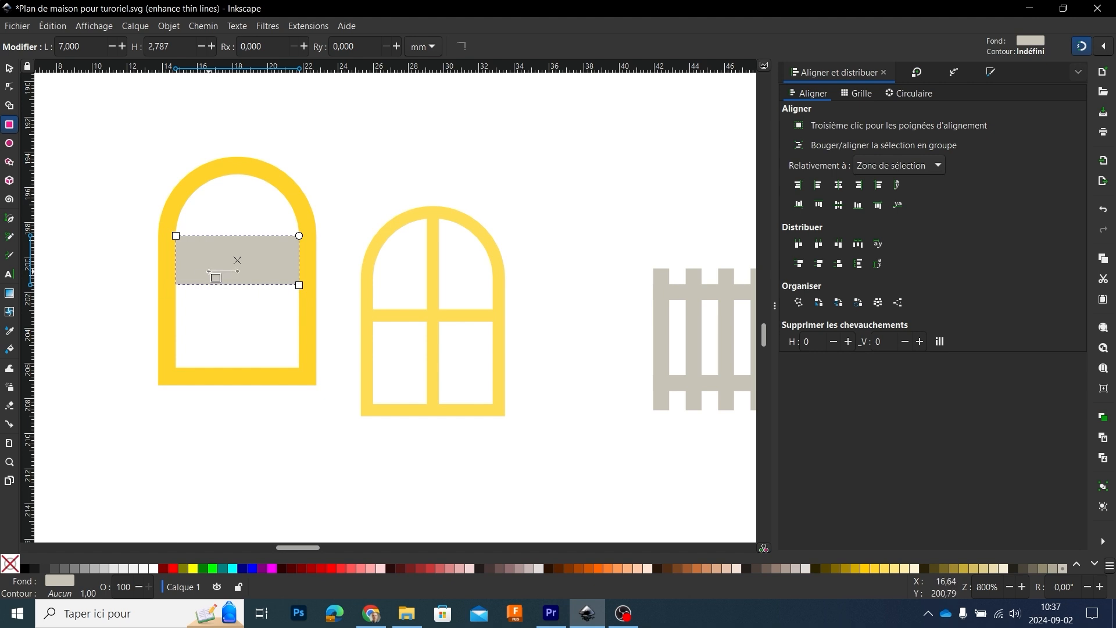
# Step: Reduce the height of the horizontal bar inside the frame to 1 mm
pyautogui.click(7, 69)
pyautogui.moveTo(237, 235); pyautogui.dragTo(237, 258)
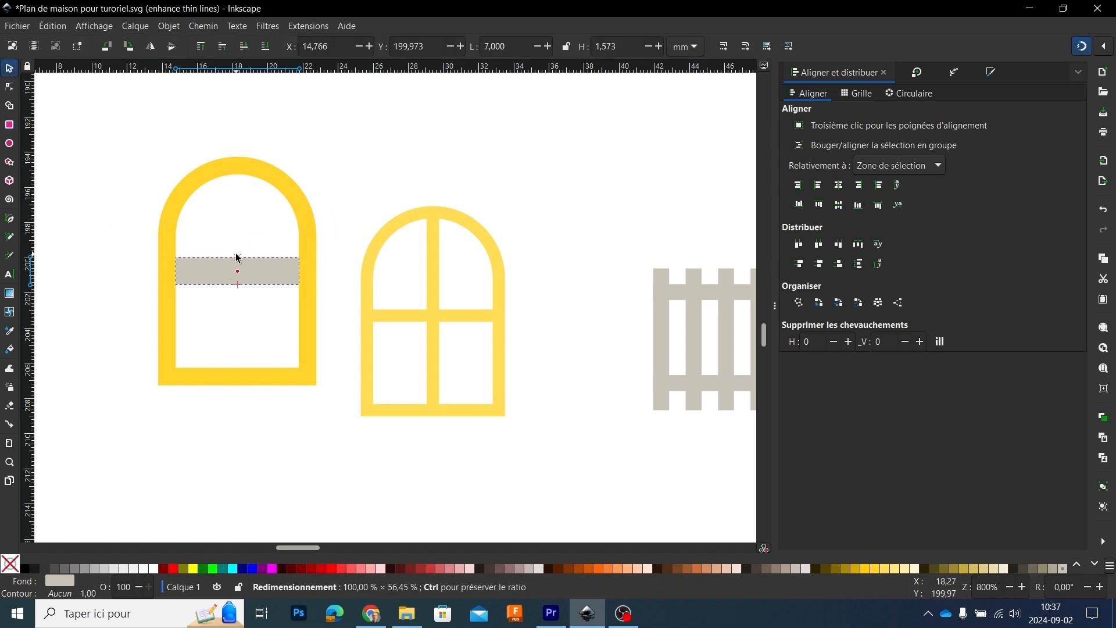
pyautogui.doubleClick(623, 47)
pyautogui.write('1')
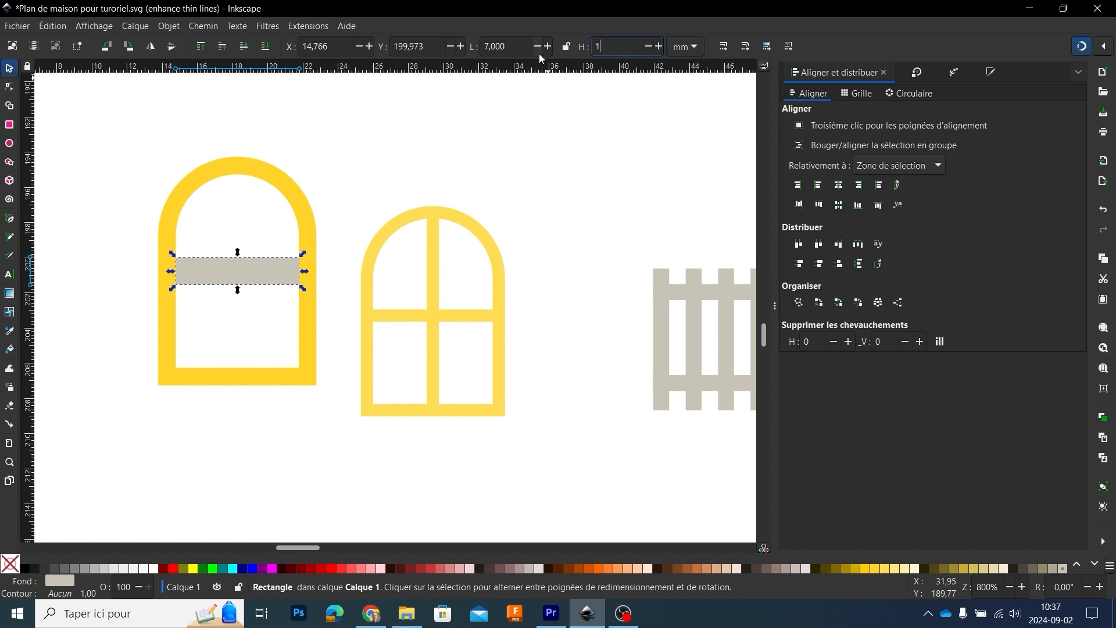
pyautogui.press('Return')
pyautogui.moveTo(243, 275); pyautogui.dragTo(249, 273)
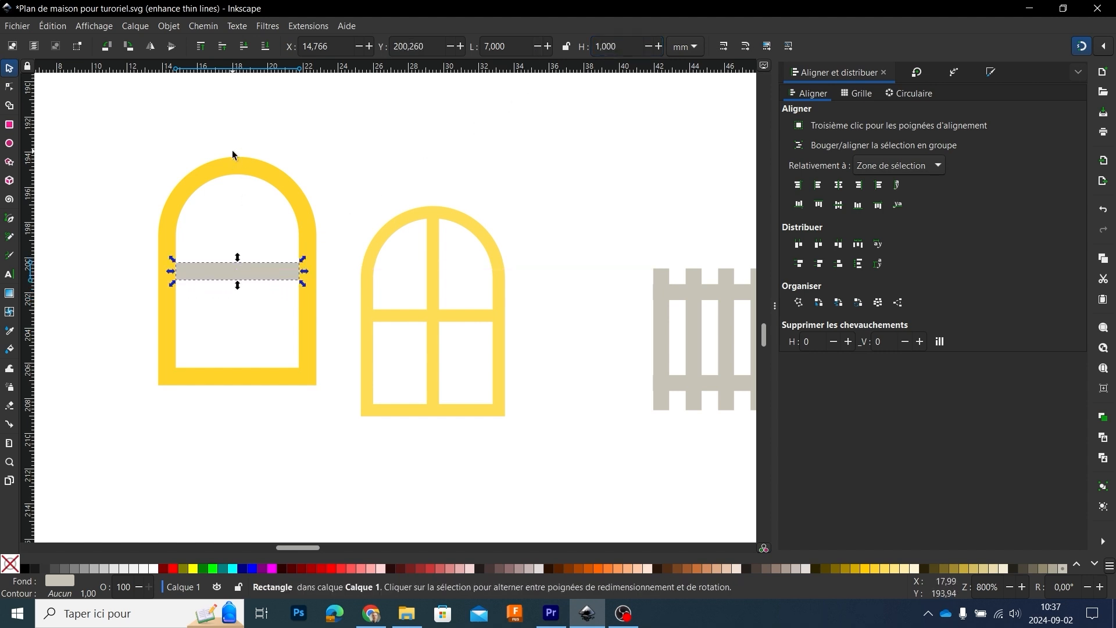
# Step: Duplicate the bar, rotate the copy 90° and stretch it to 11 mm high so it spans the frame's opening
pyautogui.click(264, 278)
pyautogui.moveTo(302, 267); pyautogui.dragTo(242, 372)
pyautogui.click(237, 307)
pyautogui.moveTo(239, 207); pyautogui.dragTo(237, 173)
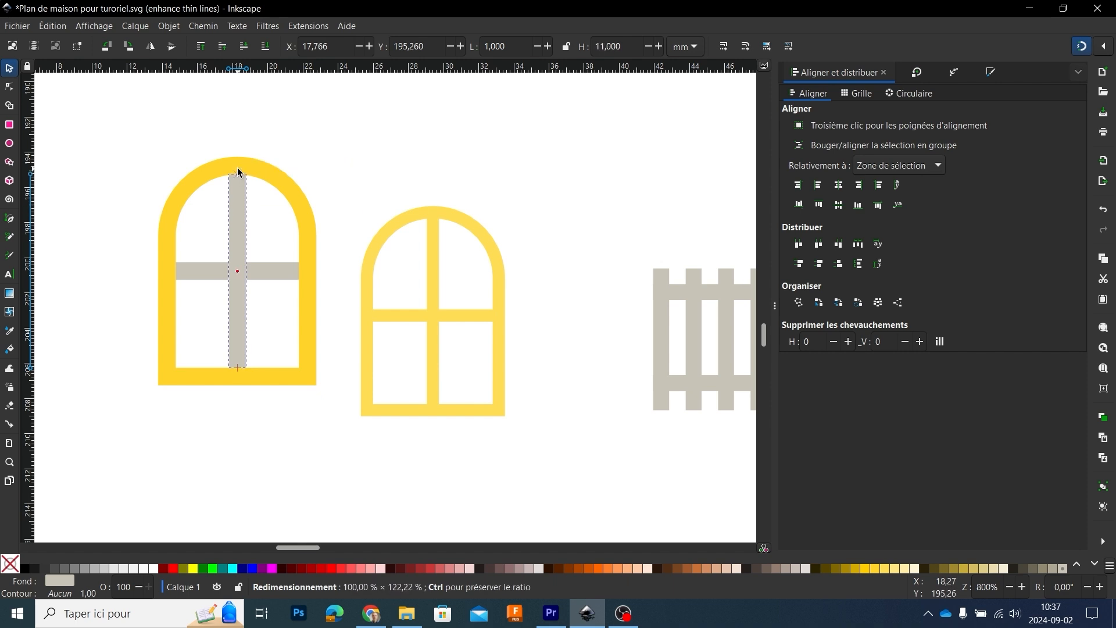
# Step: Merge the arched frame and both crossing bars into a single window shape with Union
pyautogui.click(289, 144)
pyautogui.moveTo(141, 131); pyautogui.dragTo(329, 409)
pyautogui.click(203, 26)
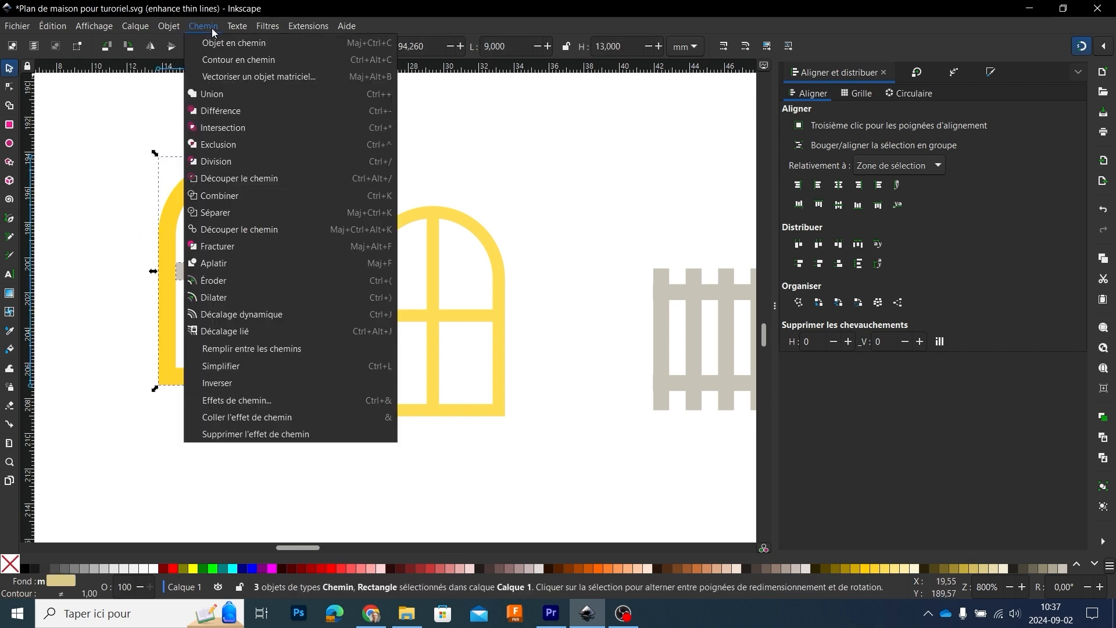
pyautogui.click(213, 108)
pyautogui.click(364, 150)
pyautogui.scroll(-1, 304, 239)
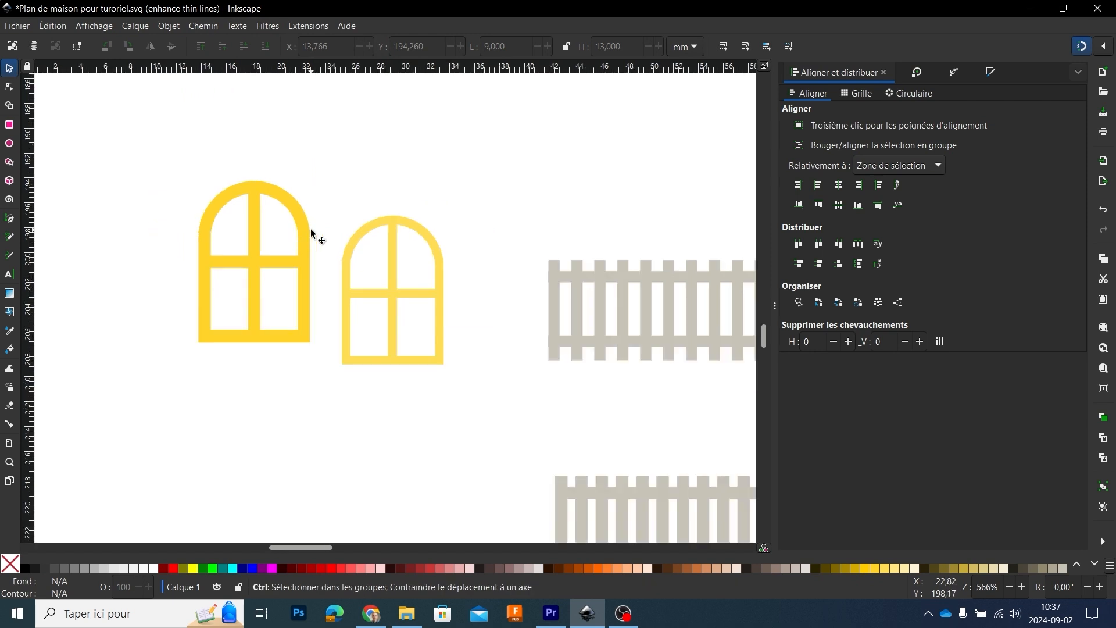
# Step: Move the new window level with the base of the pale yellow one, and delete the pale yellow window
pyautogui.click(300, 215)
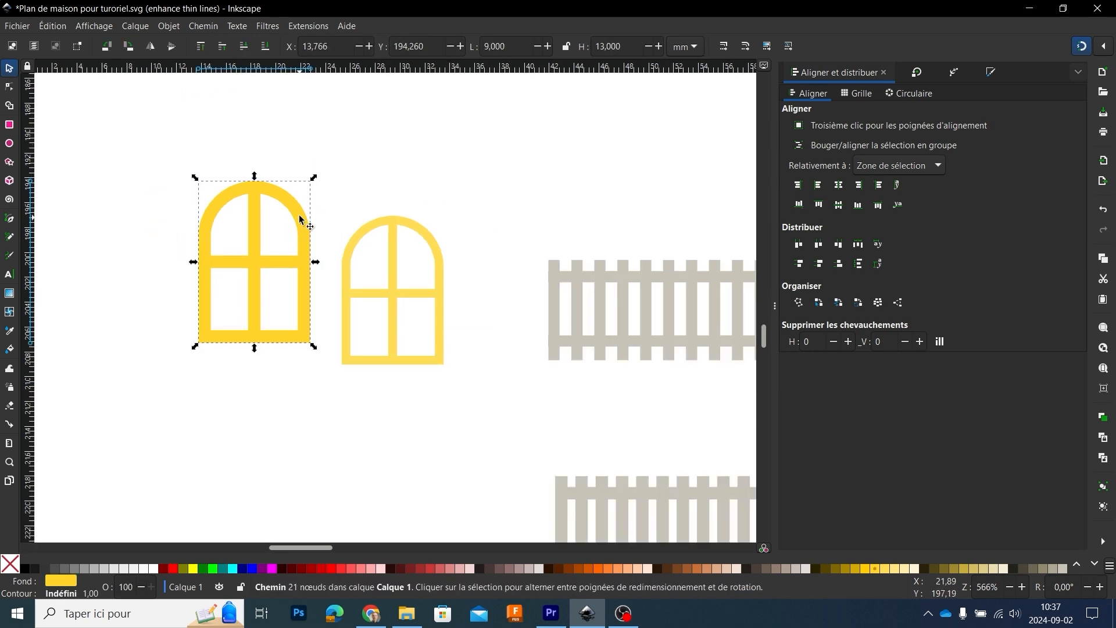
pyautogui.moveTo(301, 216)
pyautogui.mouseDown()
pyautogui.moveTo(297, 243)
pyautogui.moveTo(295, 233)
pyautogui.mouseUp()
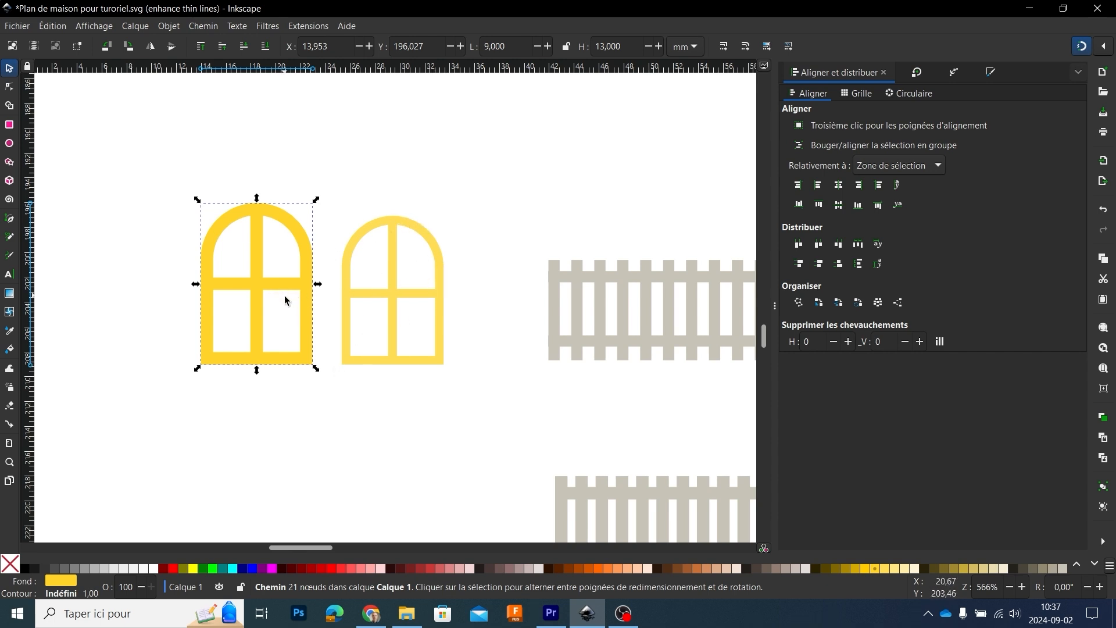
pyautogui.click(427, 236)
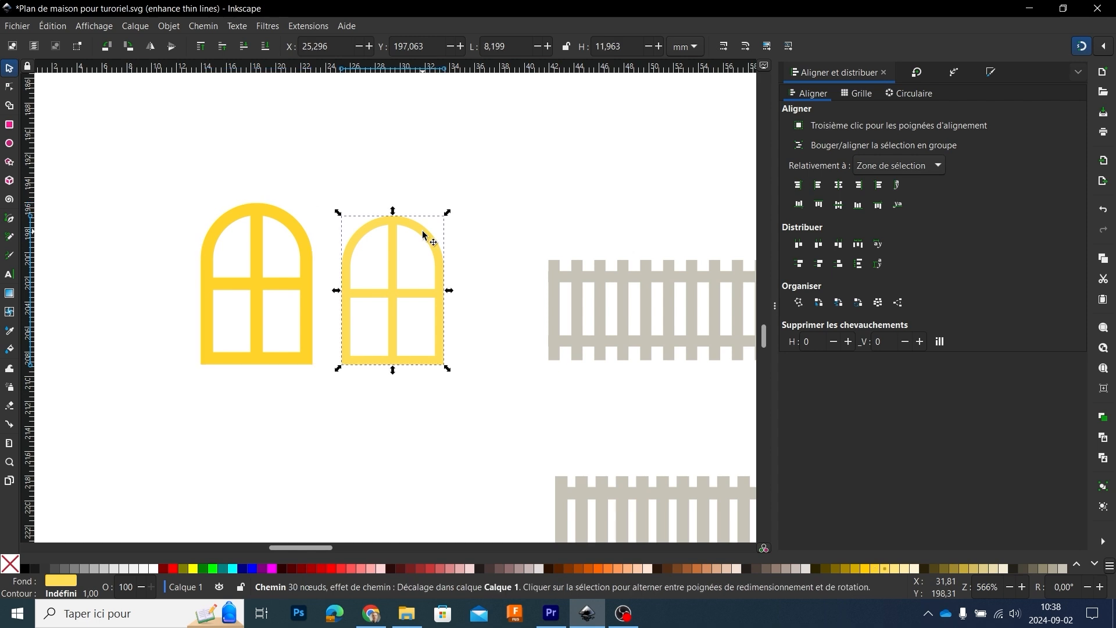
pyautogui.press('Delete')
# Step: Remove the fill from all the house, window and fence parts on the page and give them a black outline
pyautogui.scroll(-6, 465, 243)
pyautogui.scroll(1, 469, 325)
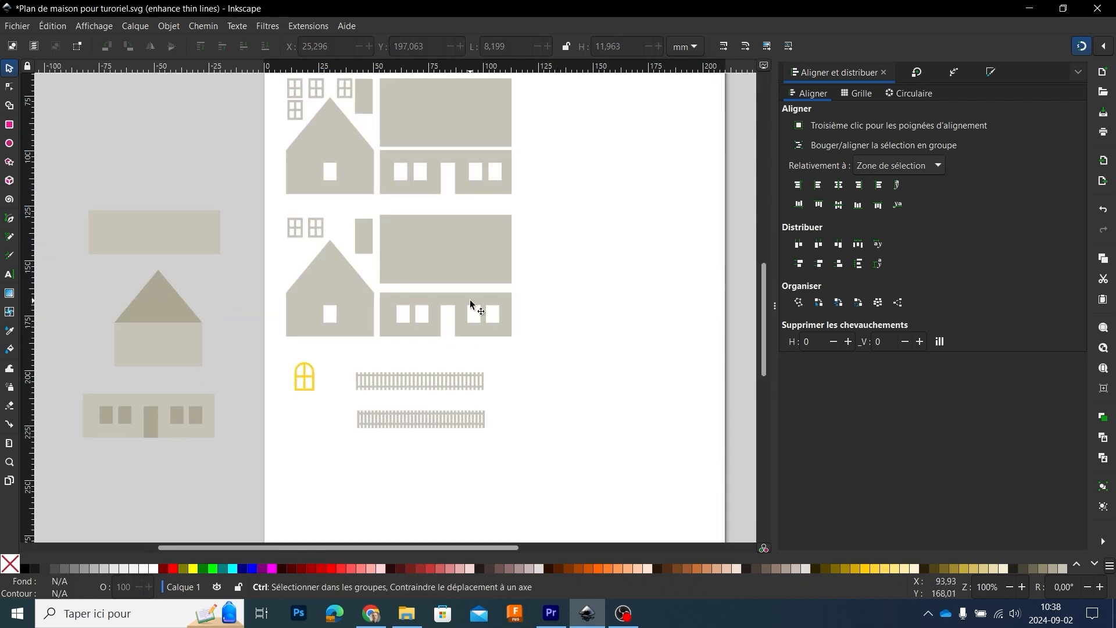
pyautogui.scroll(4, 469, 300)
pyautogui.scroll(-1, 469, 300)
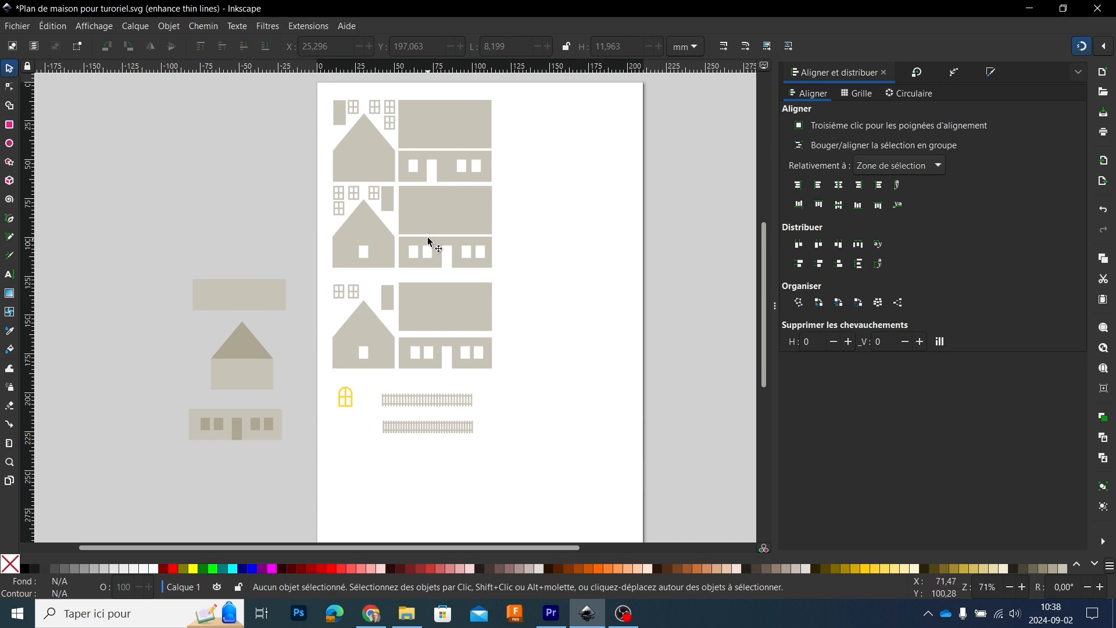
pyautogui.moveTo(546, 482)
pyautogui.mouseDown()
pyautogui.moveTo(322, 232)
pyautogui.moveTo(309, 77)
pyautogui.mouseUp()
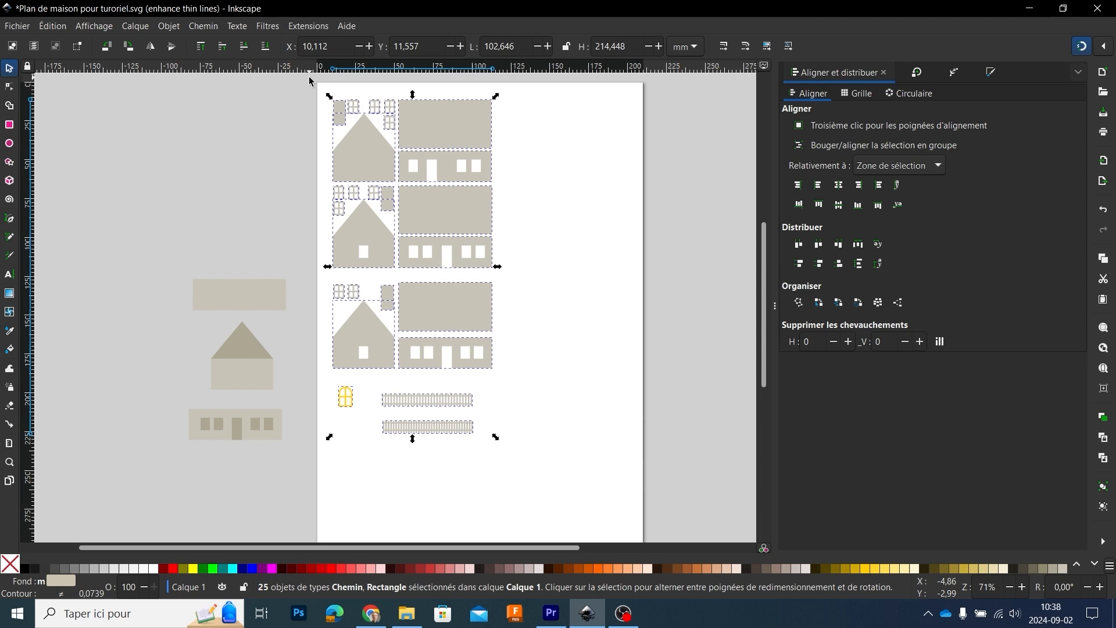
pyautogui.click(11, 563)
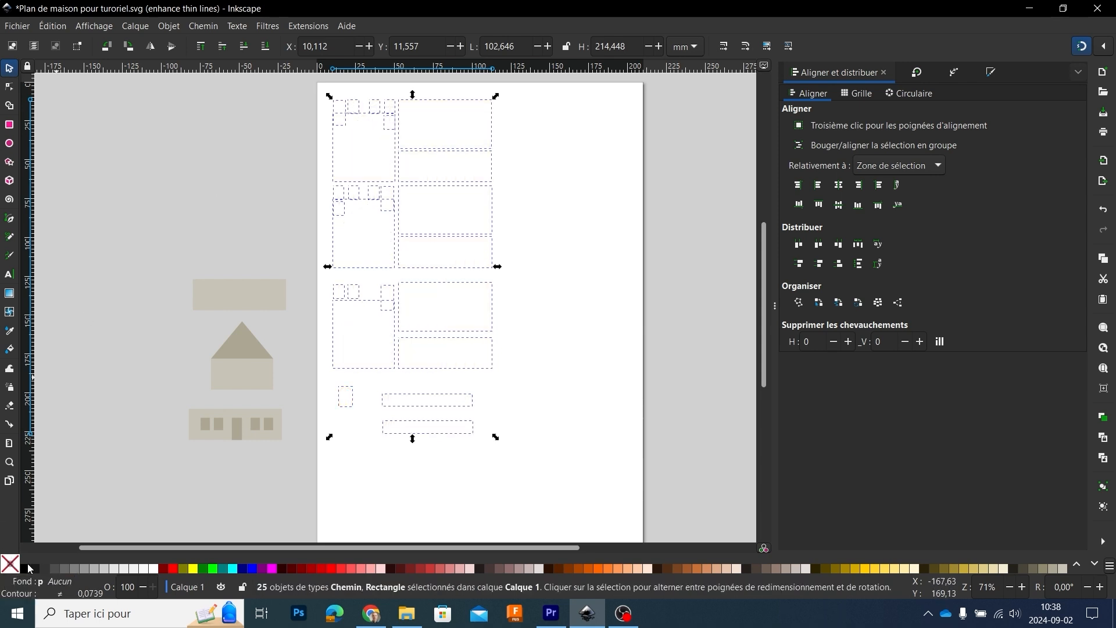
pyautogui.click(26, 571)
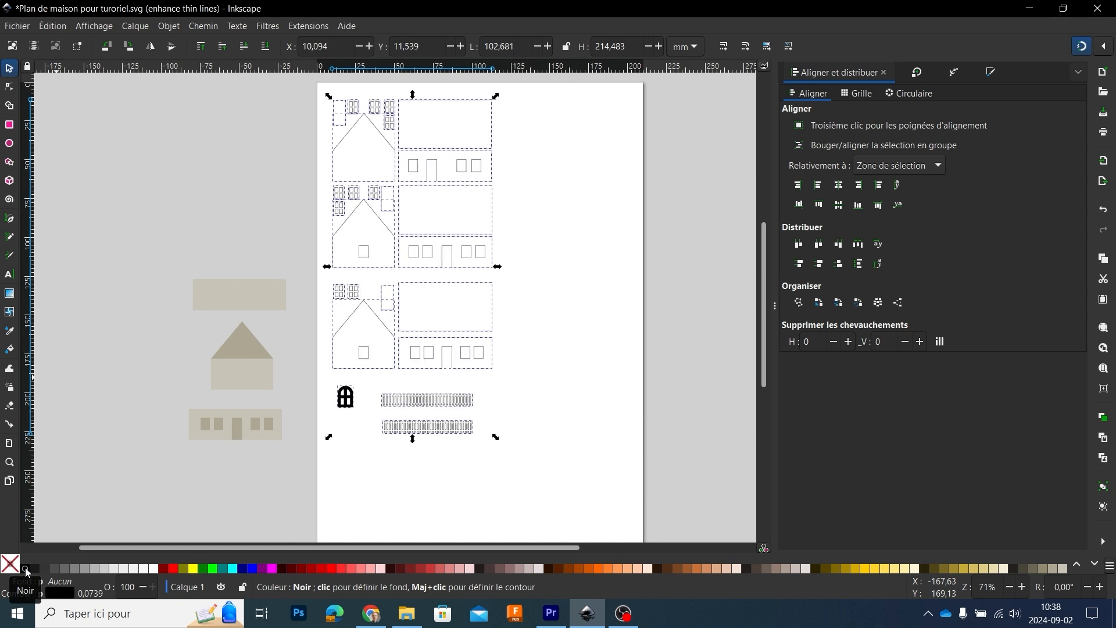
# Step: Set the outline width of all the selected parts to 0.1 pt
pyautogui.rightClick(94, 597)
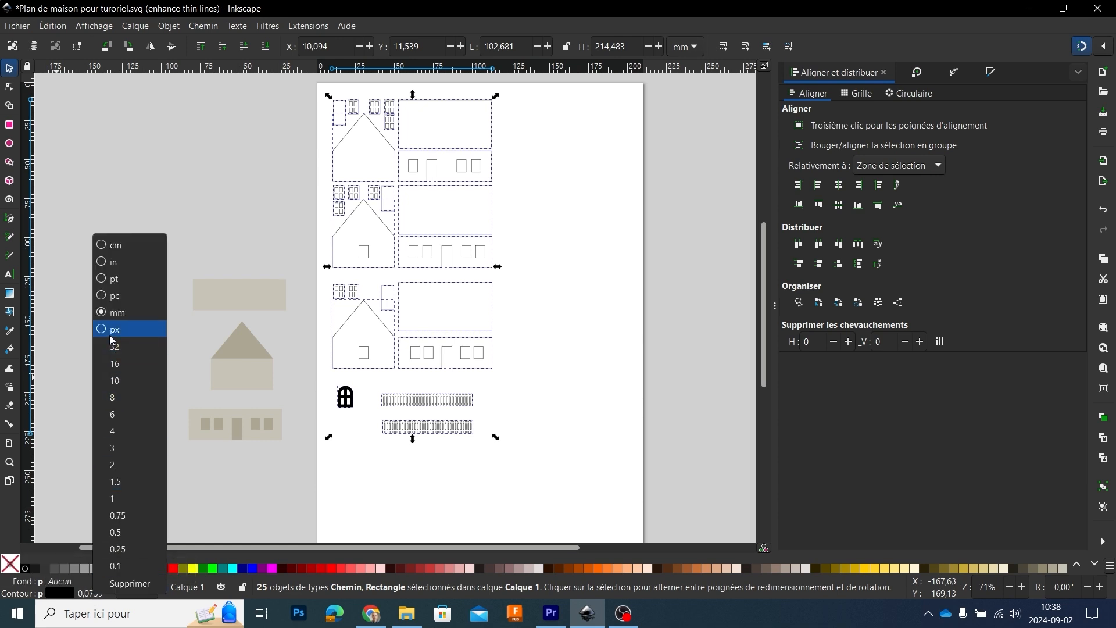
pyautogui.click(100, 280)
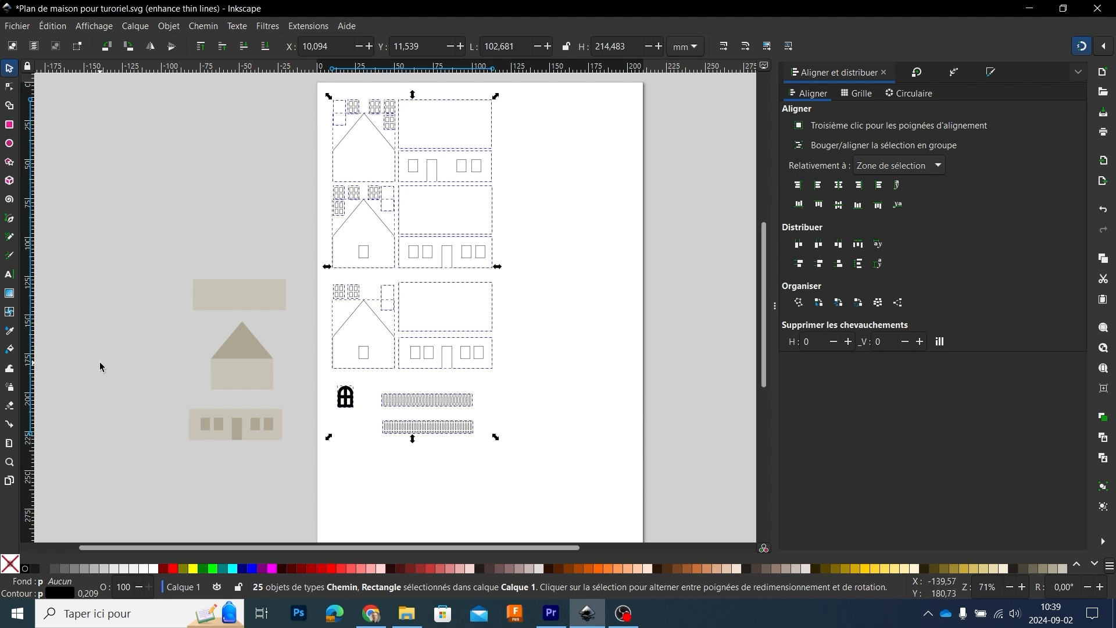
pyautogui.rightClick(93, 597)
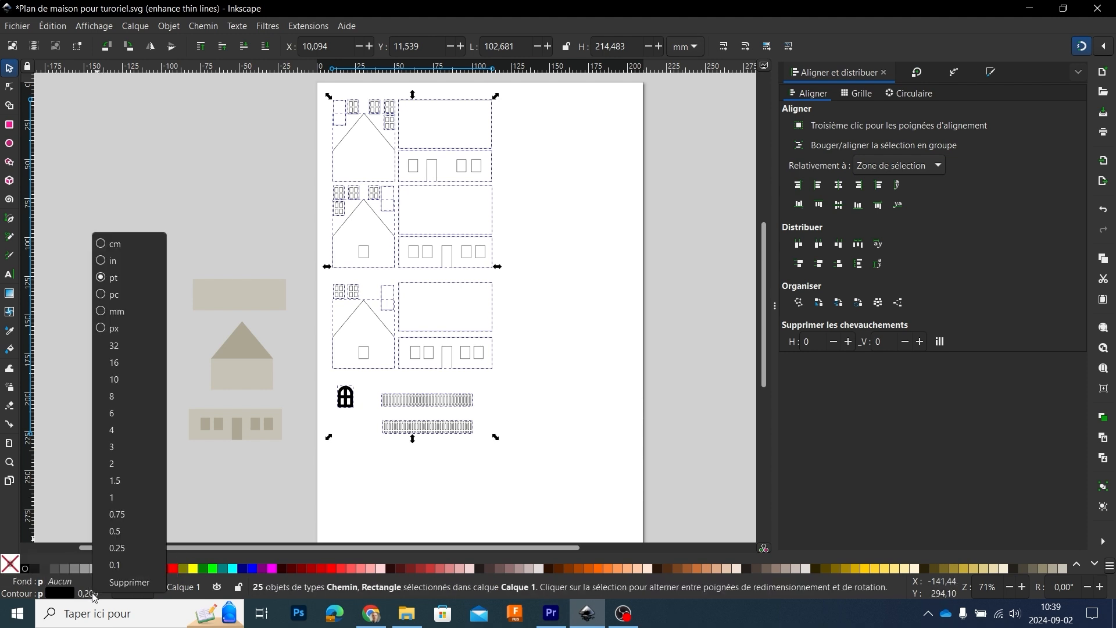
pyautogui.click(114, 565)
pyautogui.click(318, 150)
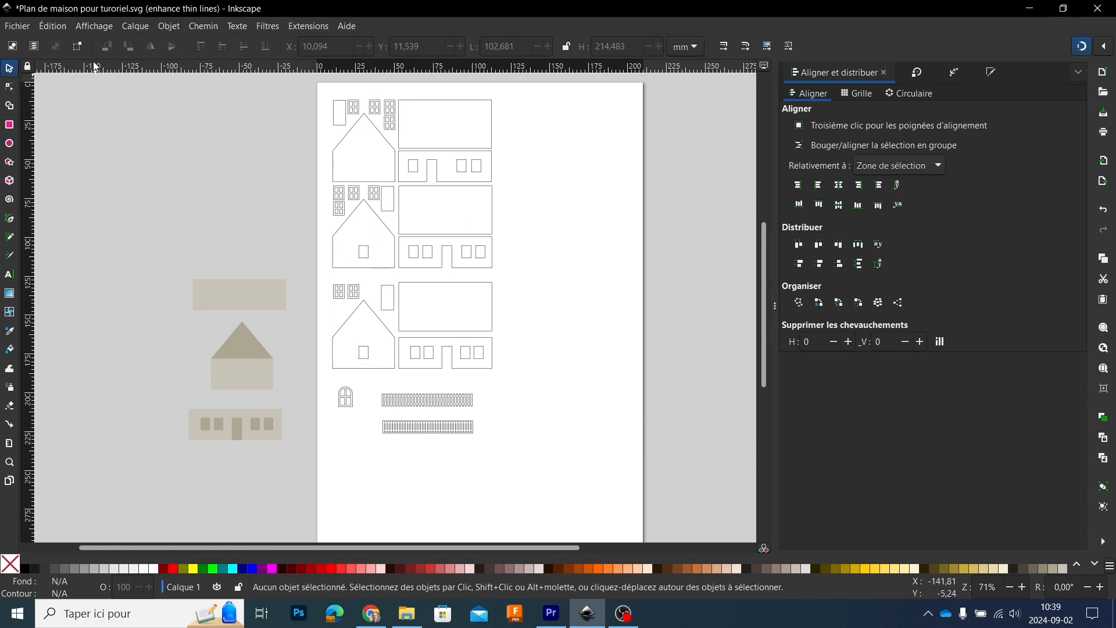
# Step: Check the document's display mode and the outline width options of the lowest large roof rectangle
pyautogui.click(91, 25)
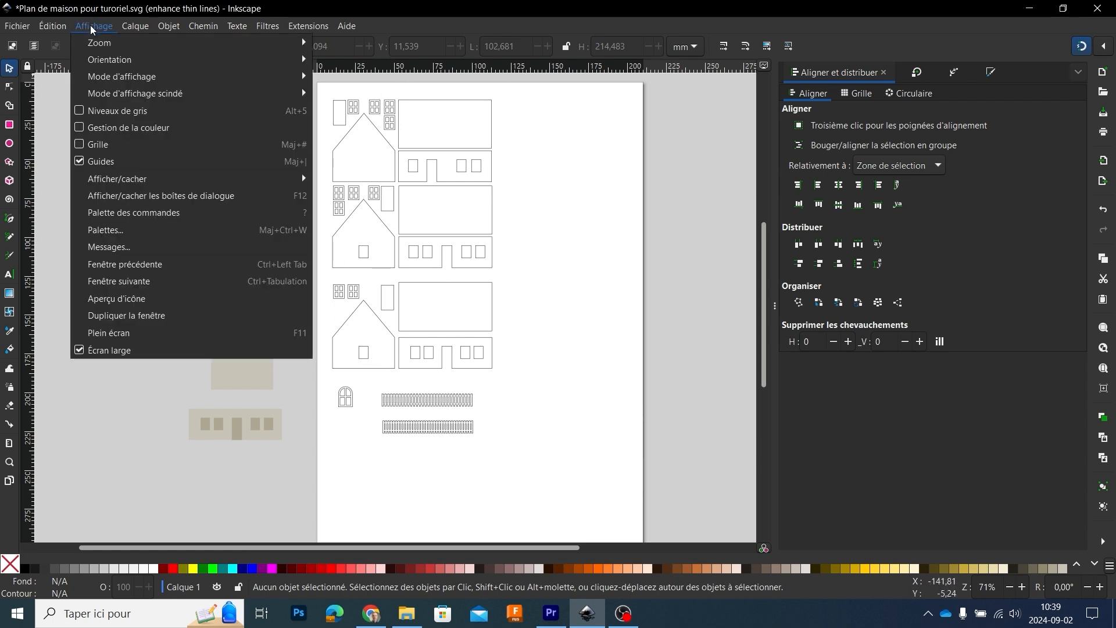
pyautogui.moveTo(100, 77)
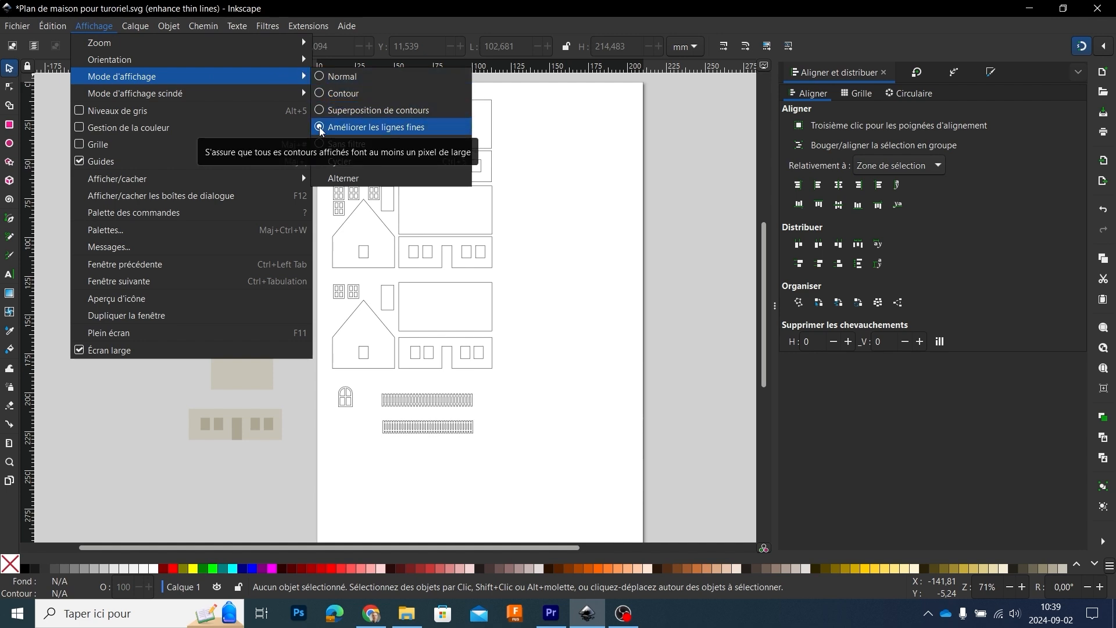
pyautogui.click(572, 257)
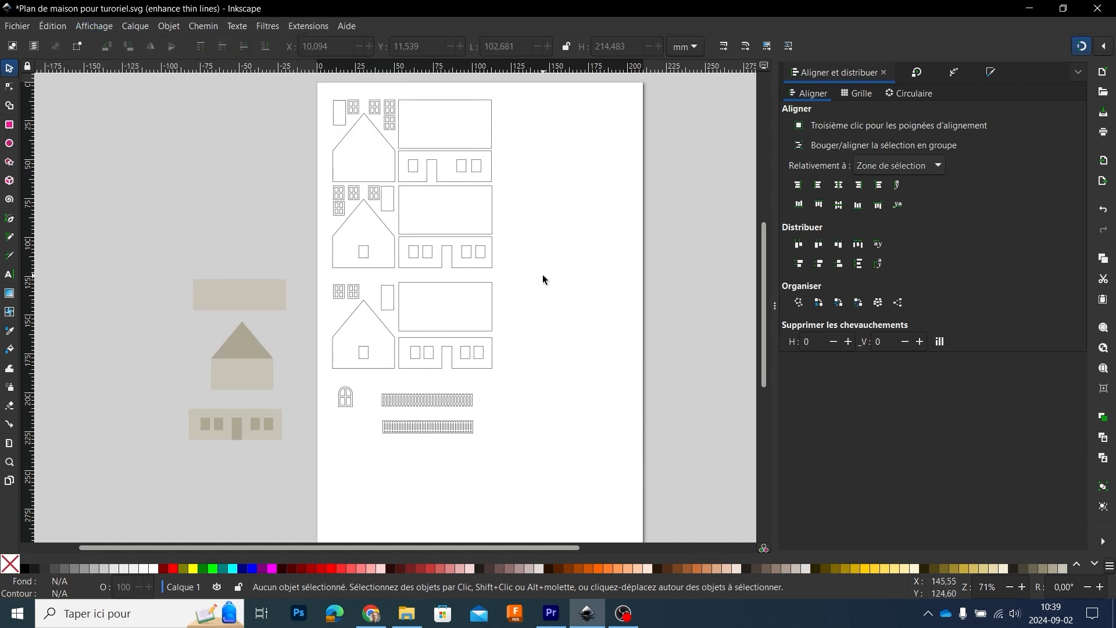
pyautogui.click(487, 292)
pyautogui.rightClick(86, 596)
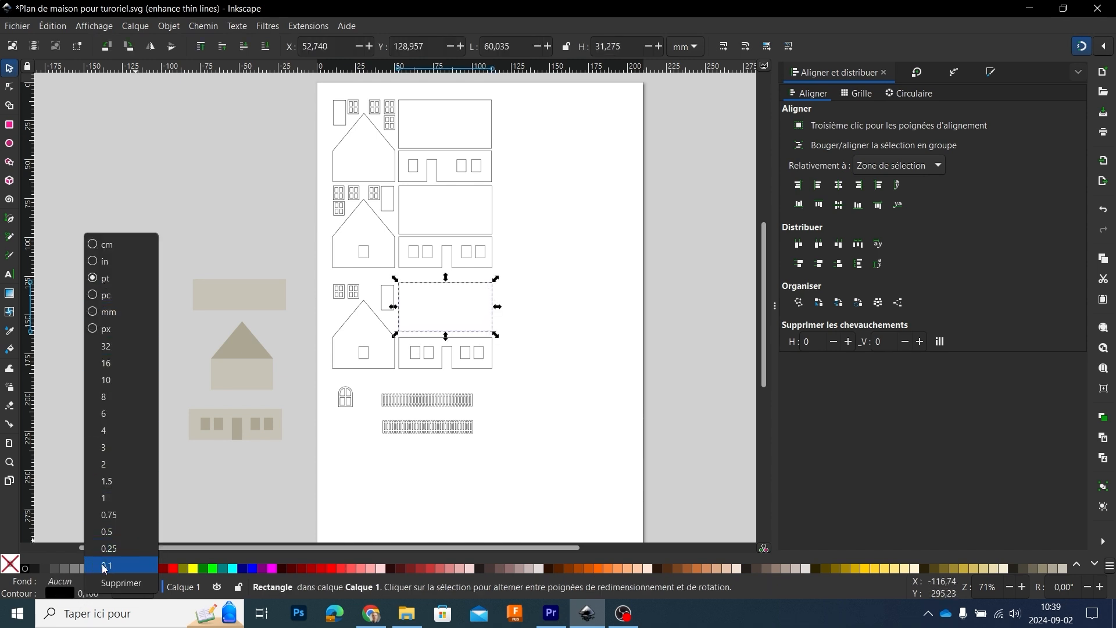
pyautogui.click(637, 294)
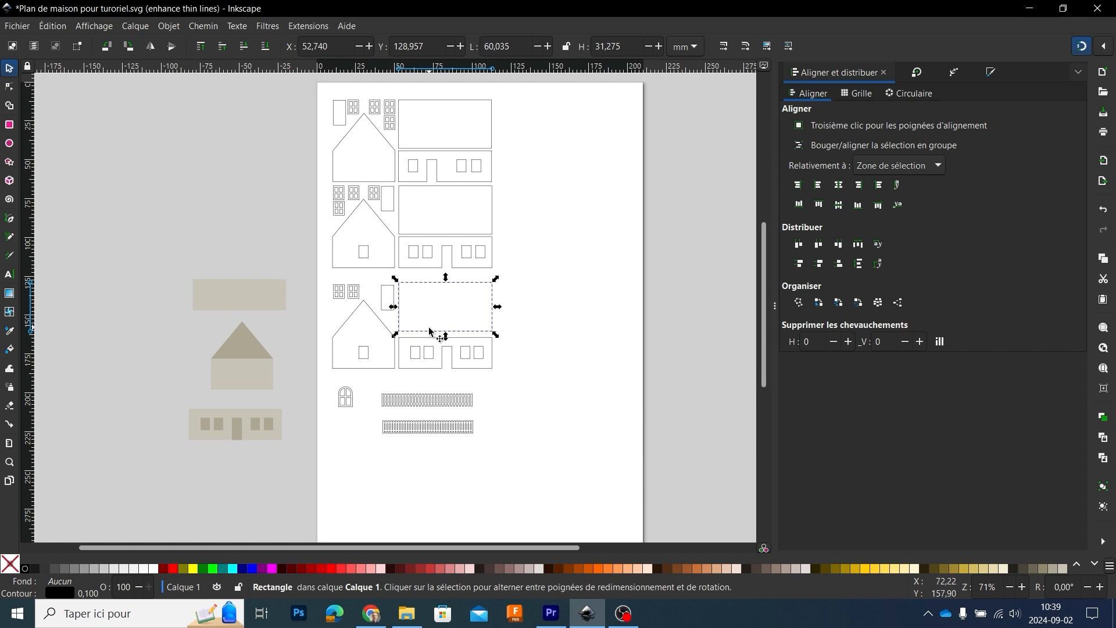
pyautogui.click(587, 278)
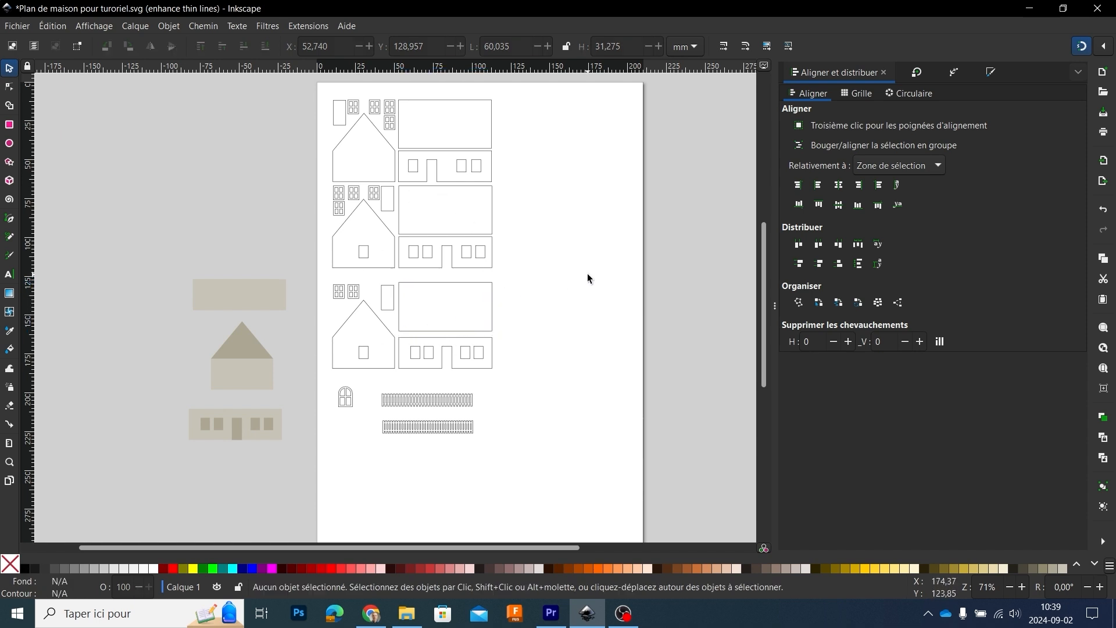